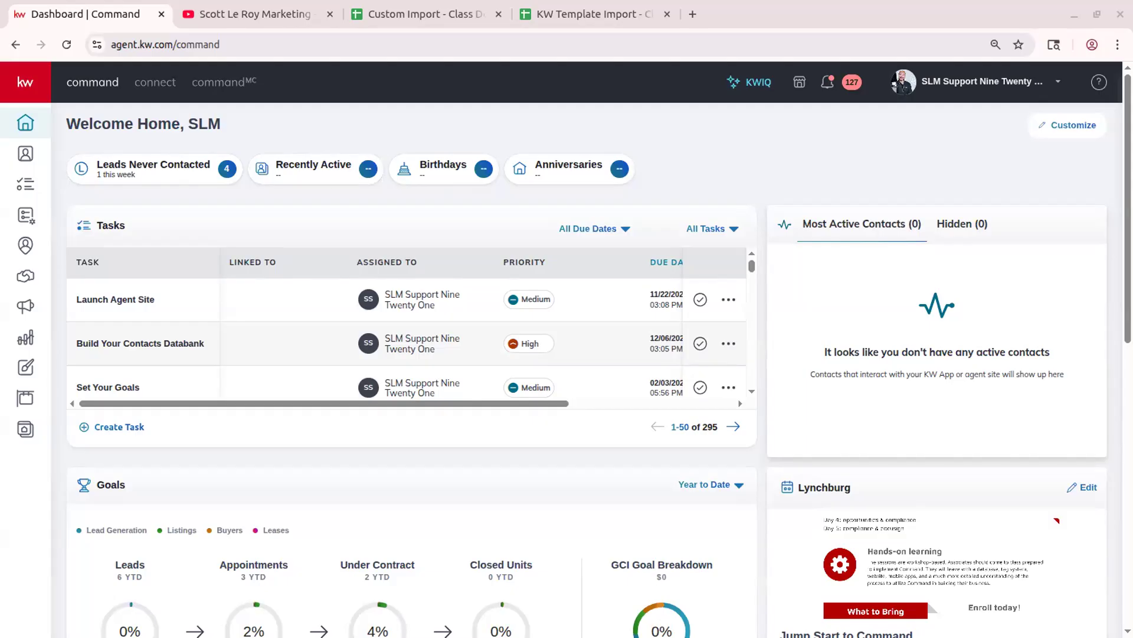
# - Open the marketing channel's YouTube page and scroll through the latest uploads on its Videos tab
pyautogui.click(259, 13)
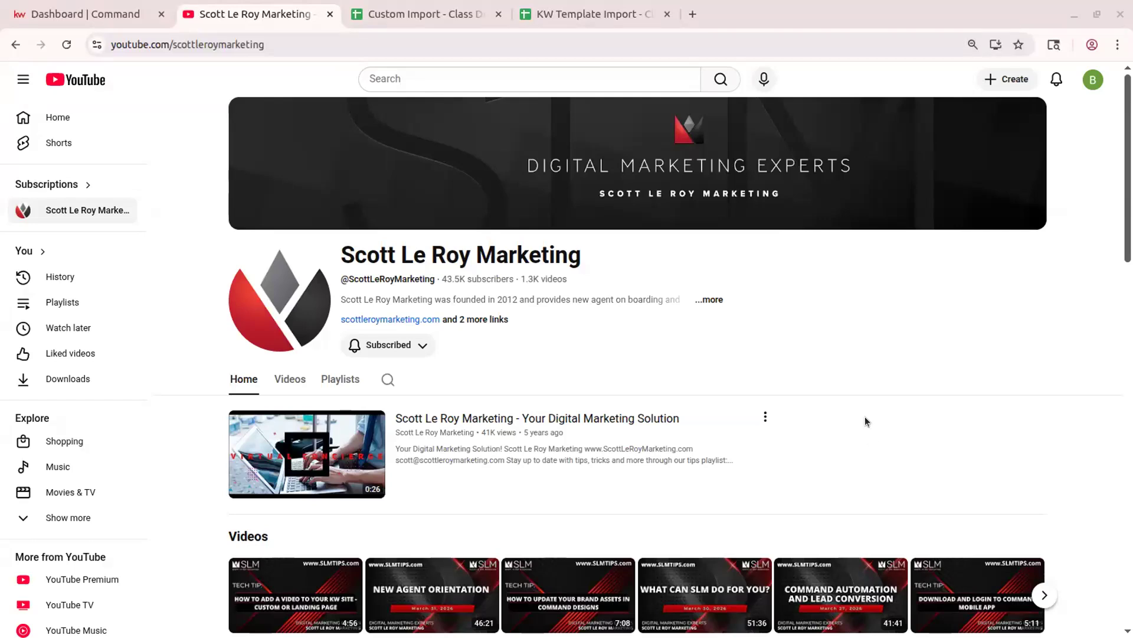
pyautogui.scroll(-3, 865, 421)
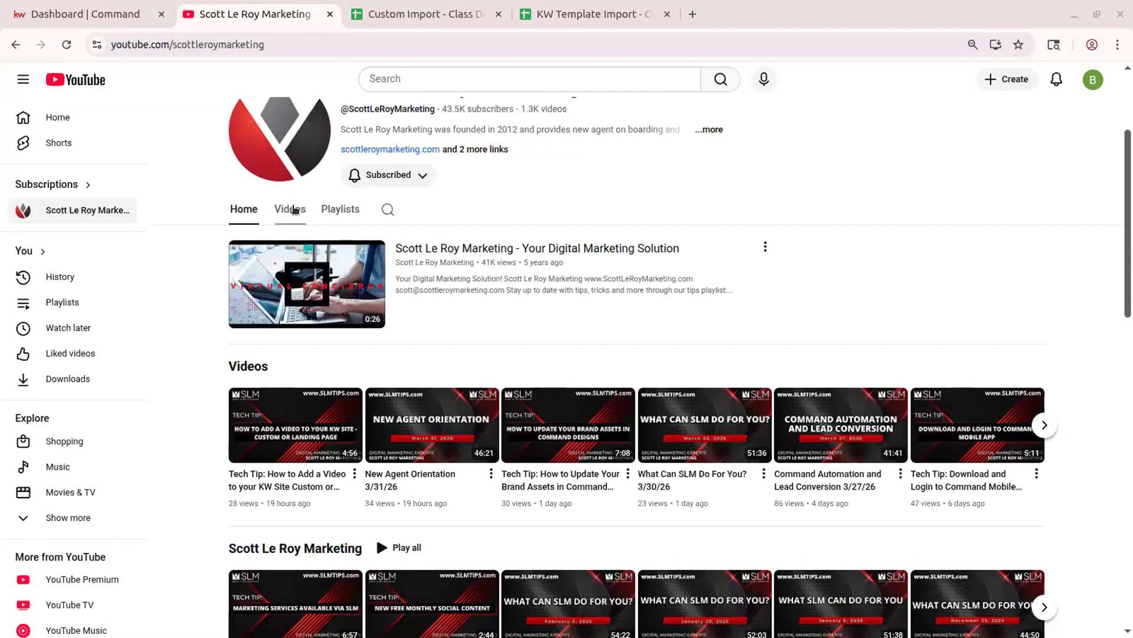
pyautogui.click(284, 212)
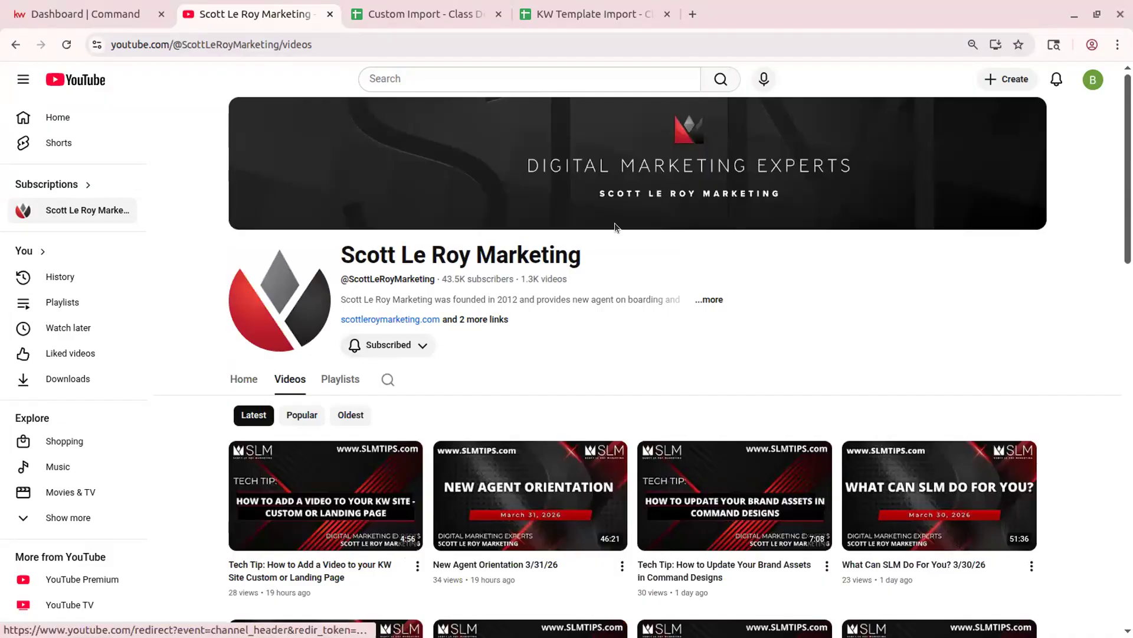
pyautogui.moveTo(267, 511)
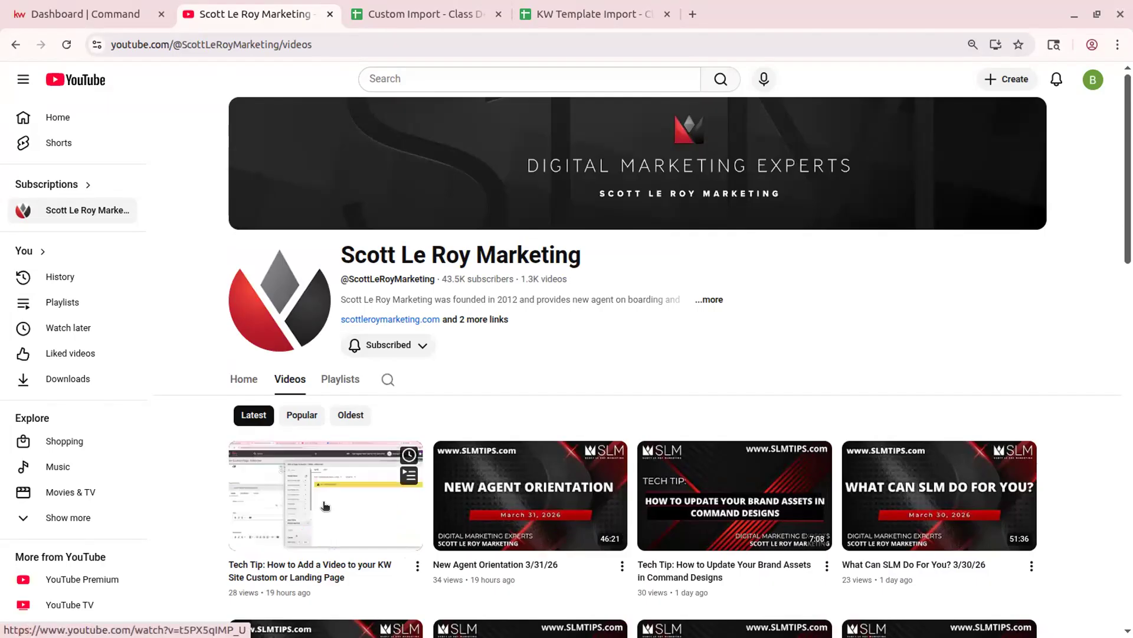
pyautogui.scroll(-3, 642, 386)
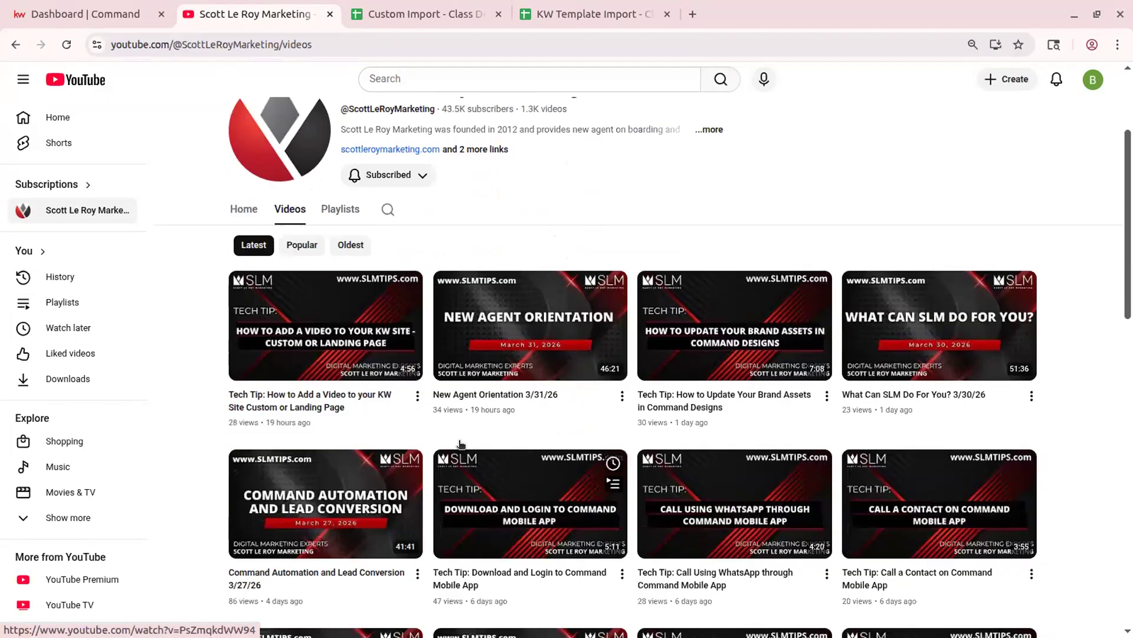
pyautogui.scroll(-3, 642, 386)
pyautogui.moveTo(338, 400)
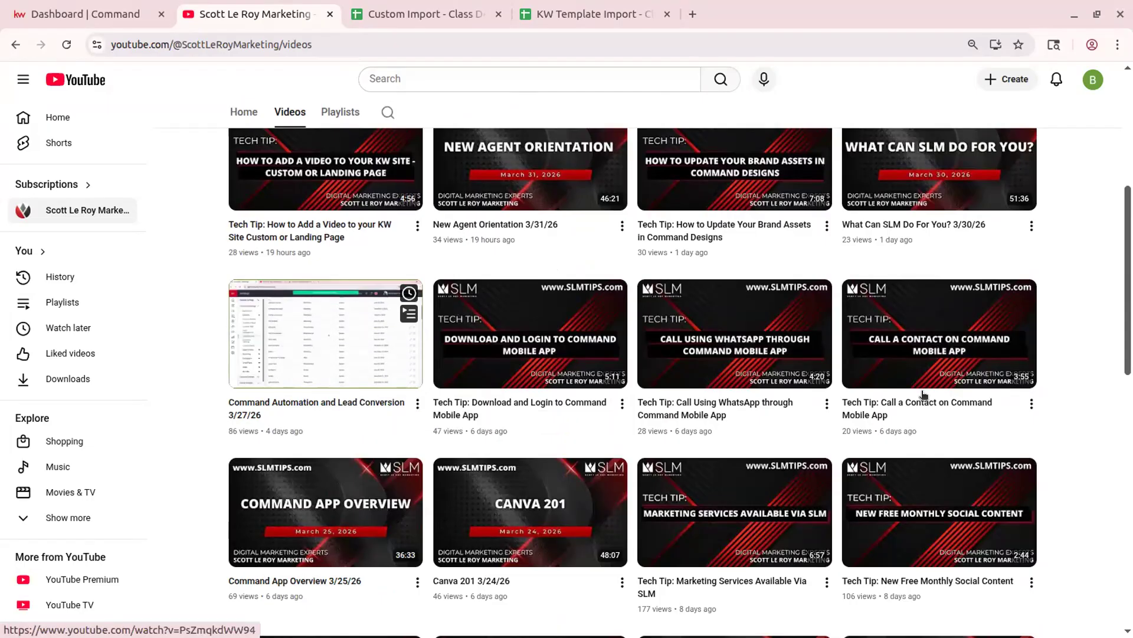
pyautogui.scroll(2, 921, 390)
pyautogui.scroll(4, 917, 387)
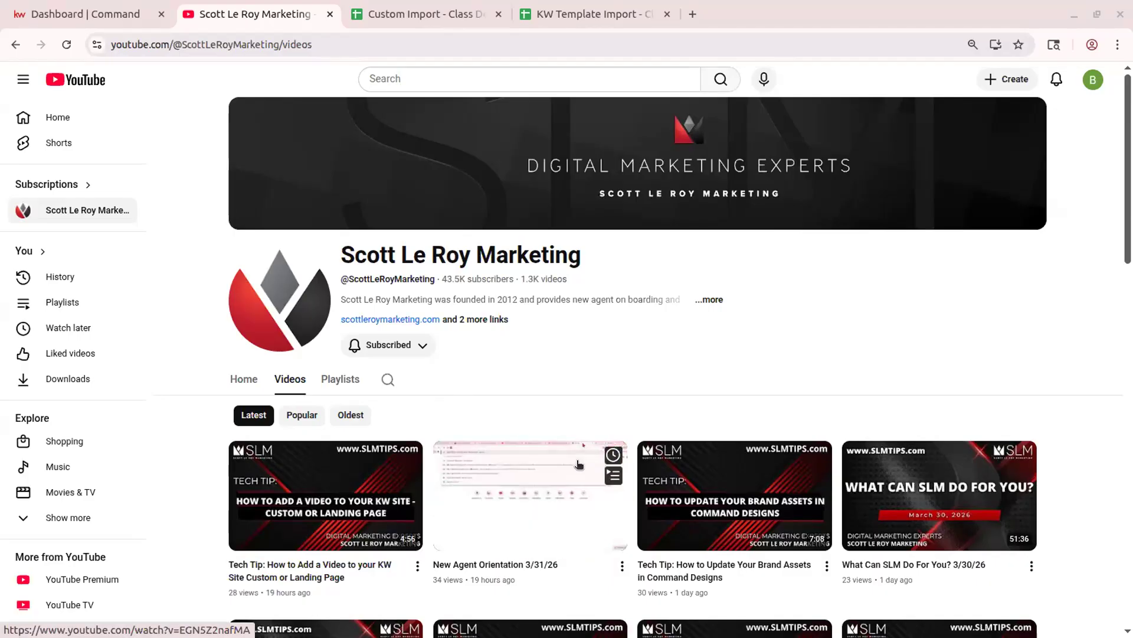
pyautogui.click(389, 379)
# - Search the channel for 'database overview' and browse the class recordings and playlists it finds
pyautogui.write('d')
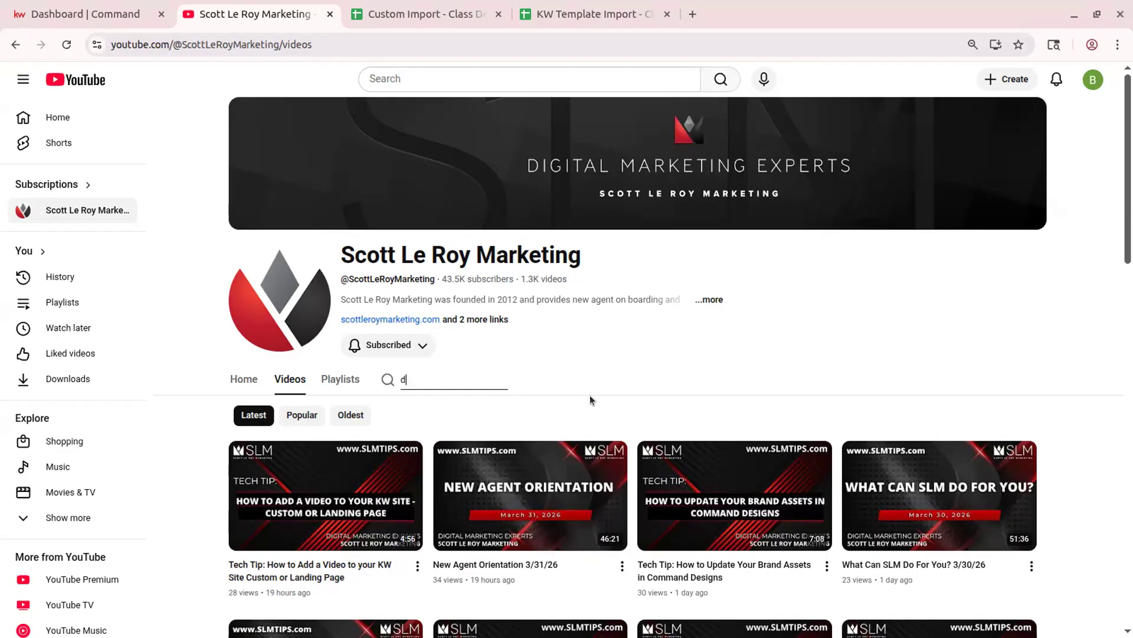
pyautogui.write('atabase overview')
pyautogui.press('Return')
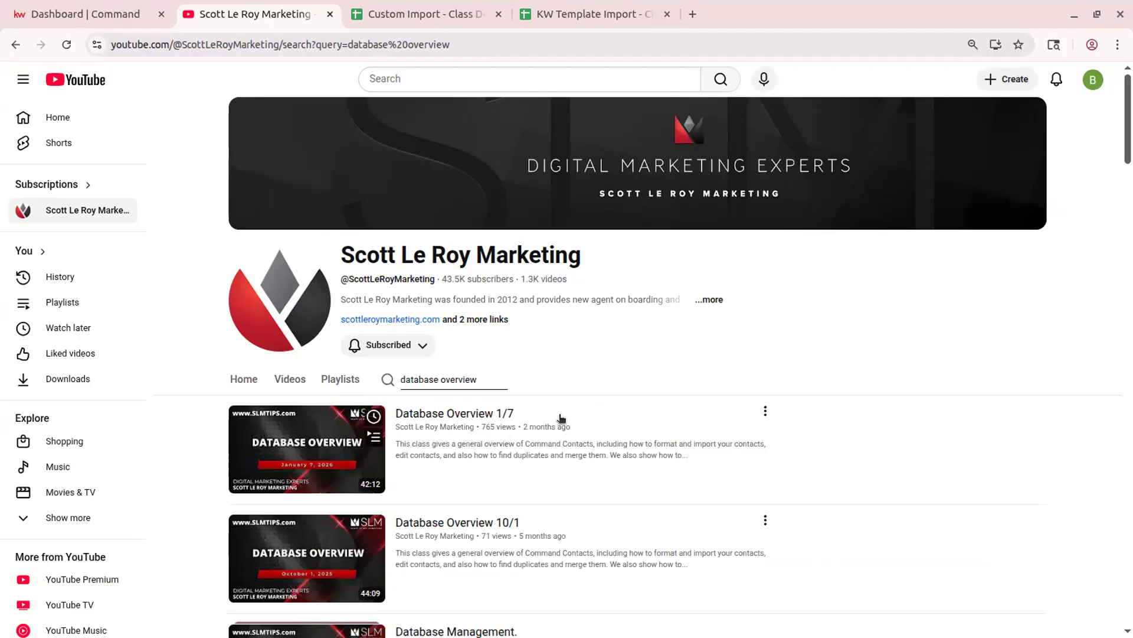
pyautogui.scroll(-5, 527, 567)
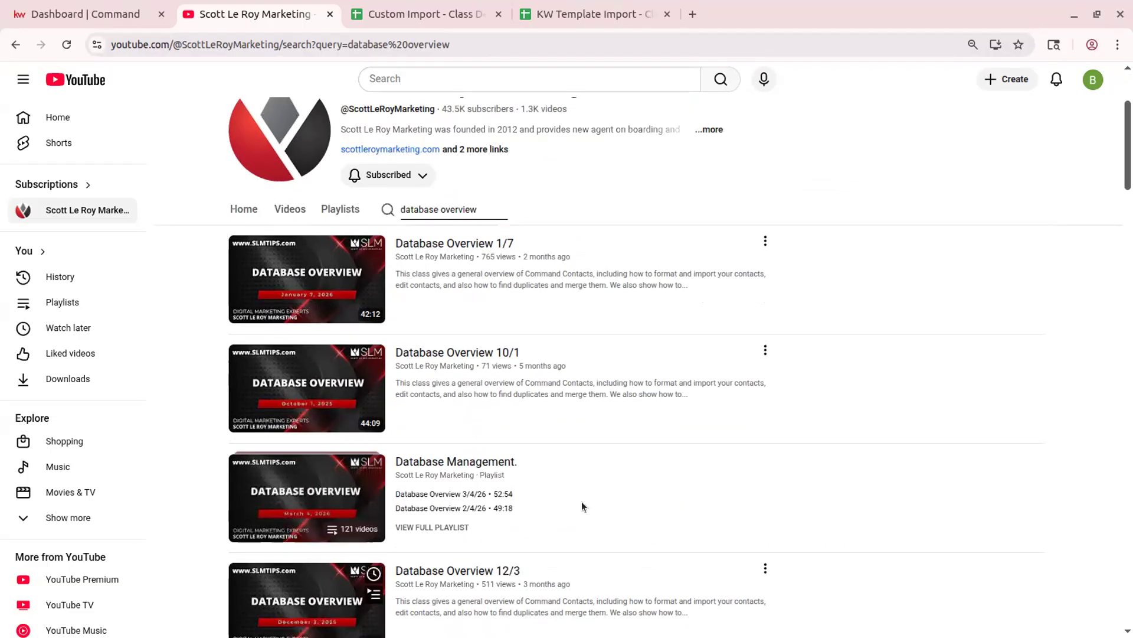
pyautogui.scroll(2, 582, 318)
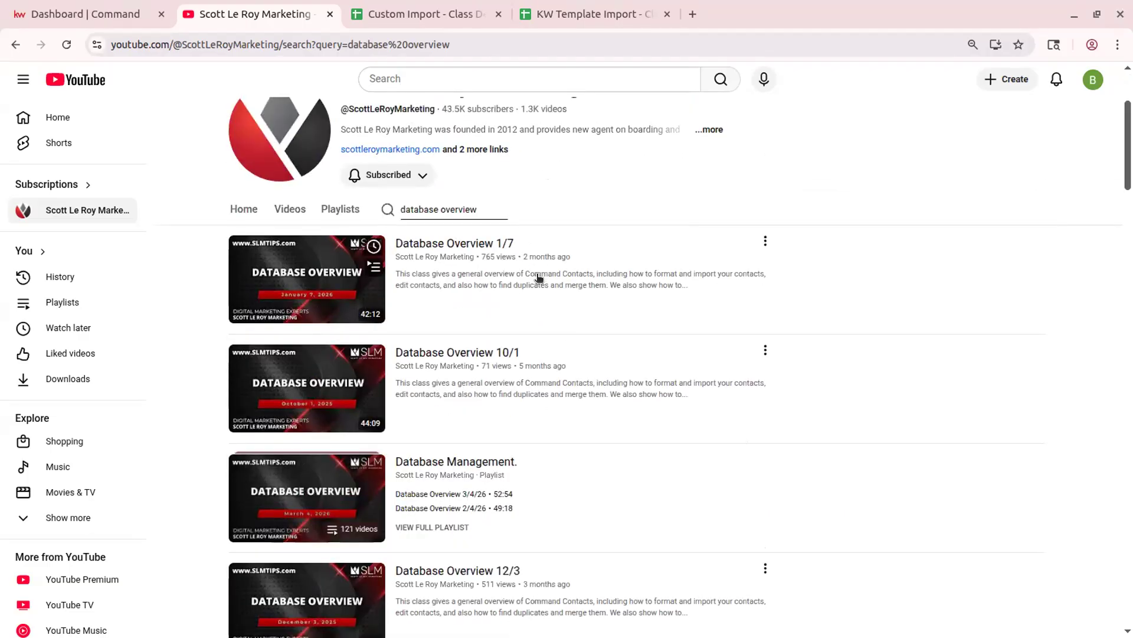
pyautogui.scroll(-3, 575, 374)
pyautogui.scroll(-5, 575, 371)
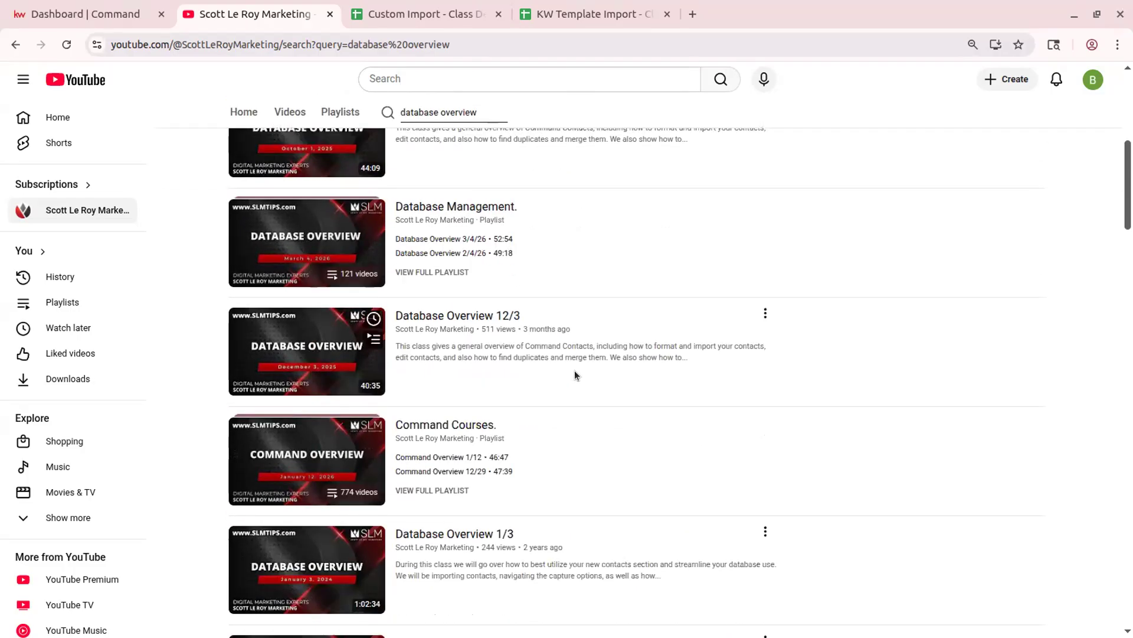
pyautogui.scroll(-3, 505, 483)
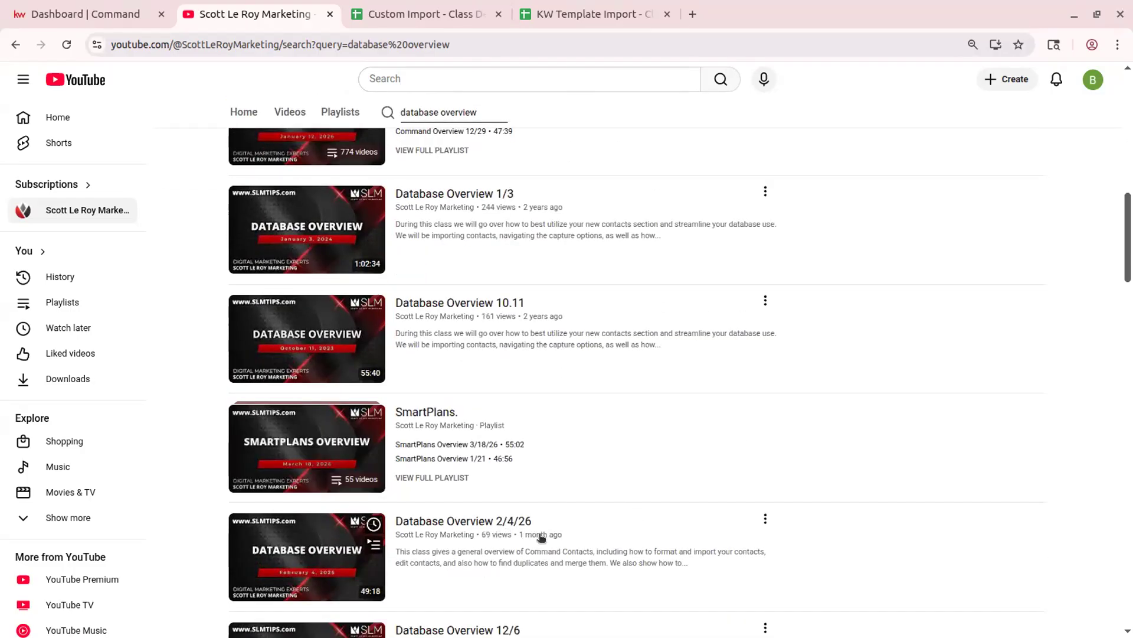
pyautogui.scroll(-2, 573, 544)
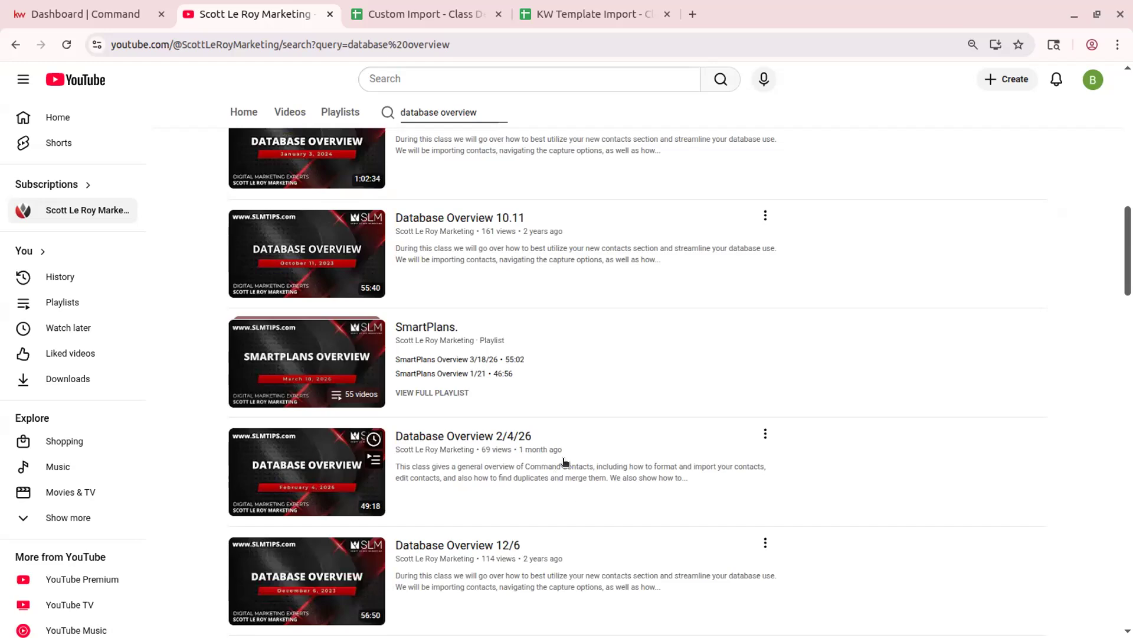
pyautogui.scroll(5, 501, 456)
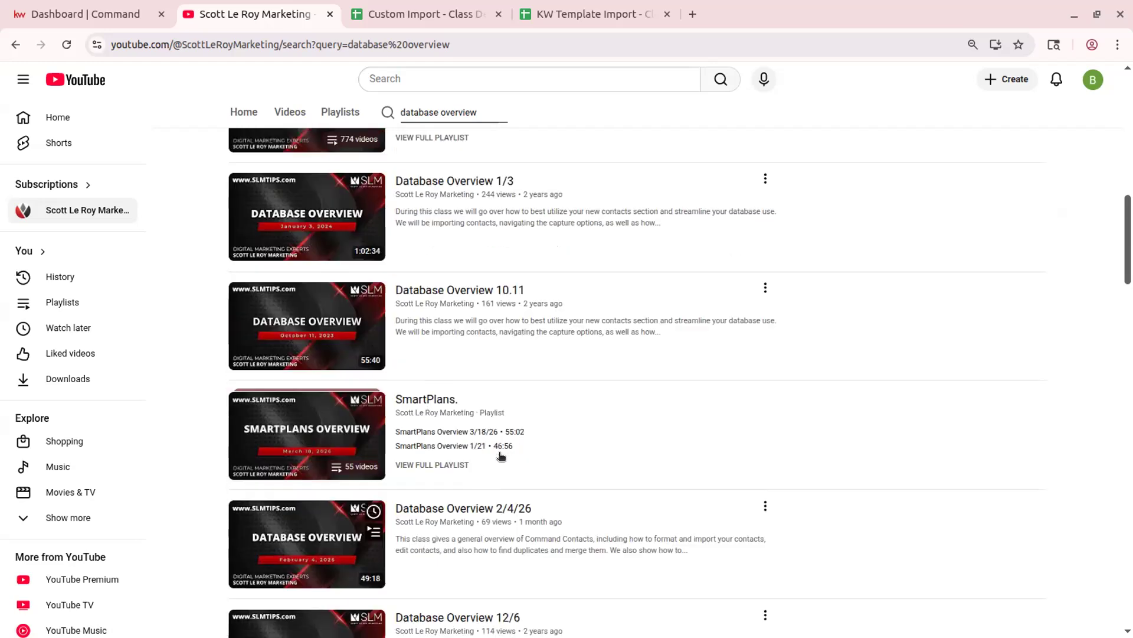
pyautogui.scroll(6, 505, 455)
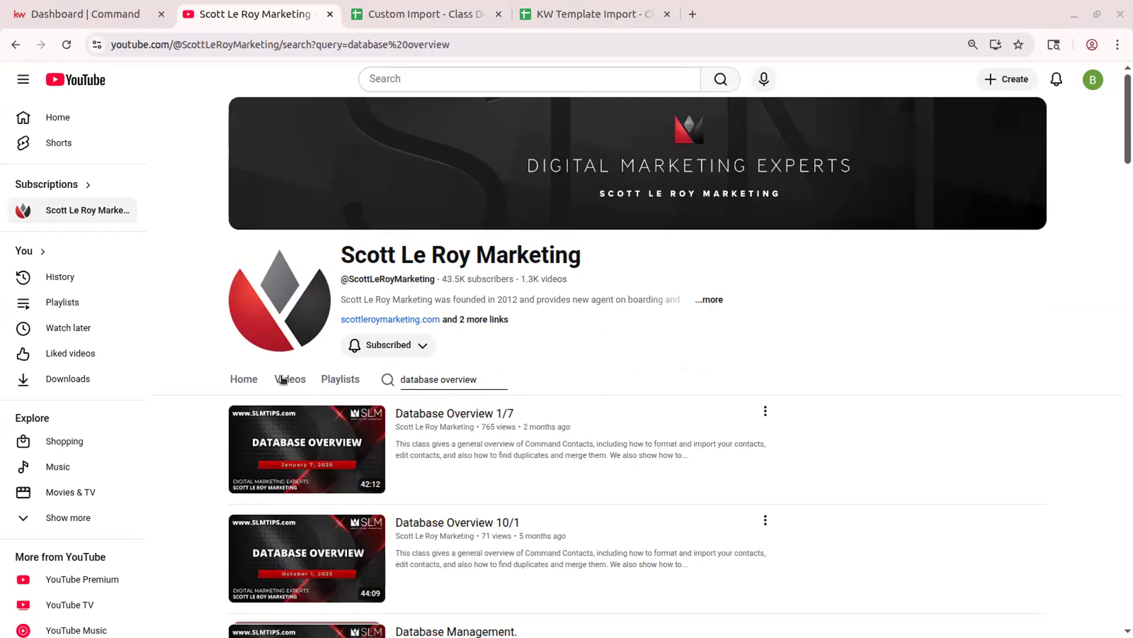
pyautogui.click(109, 18)
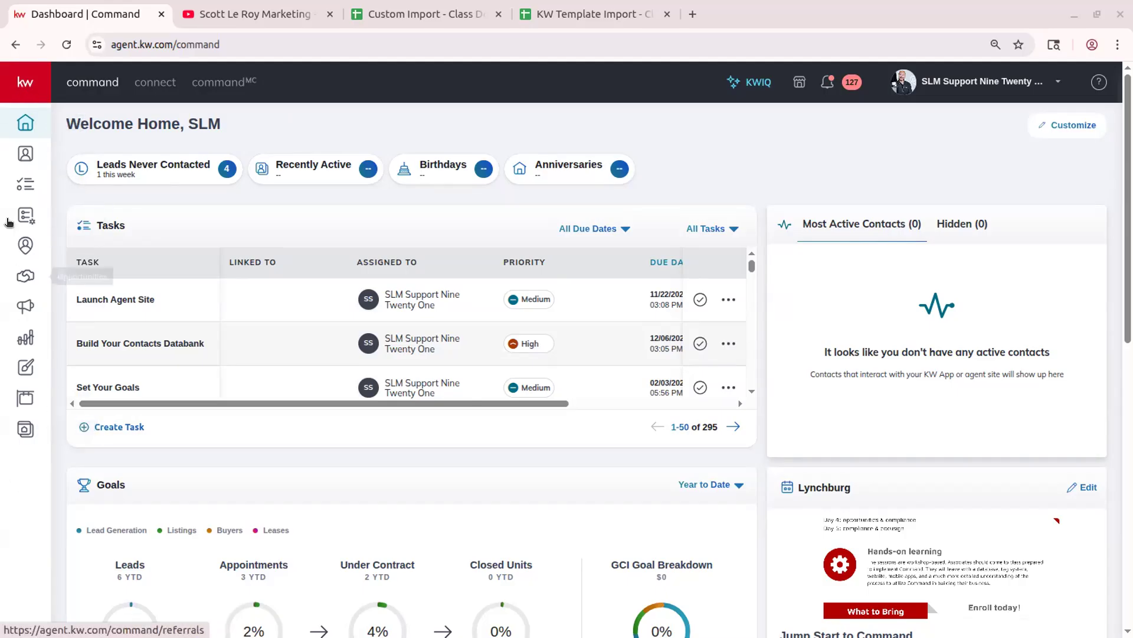
# - Expand and collapse the left sidebar, then go to Contacts showing the Class Demo SmartView's 19 contacts
pyautogui.click(20, 87)
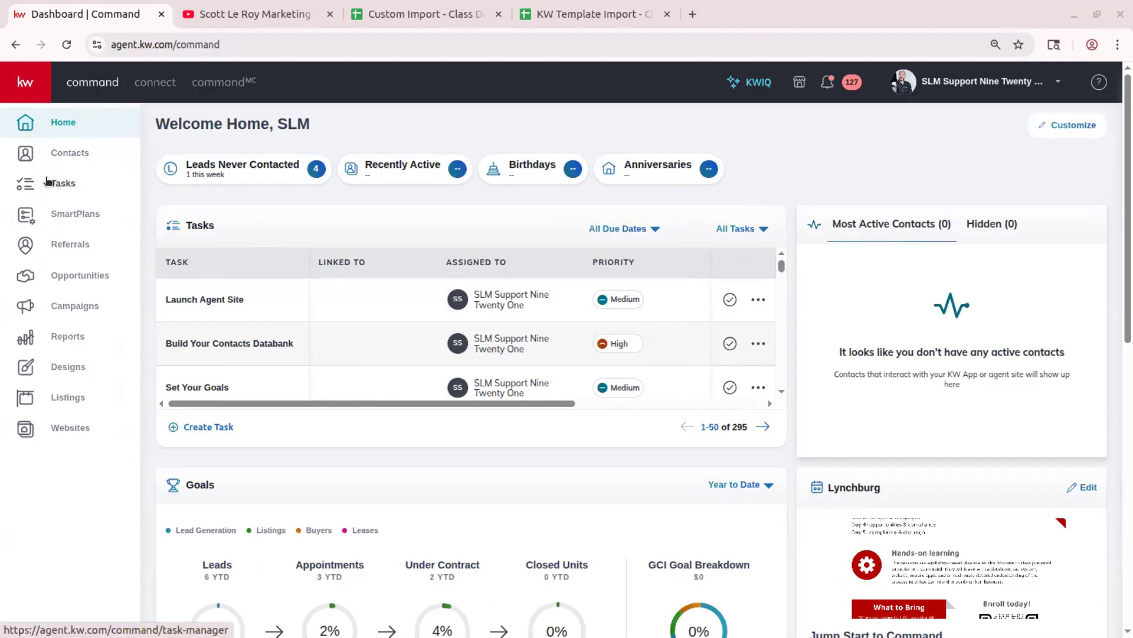
pyautogui.click(22, 80)
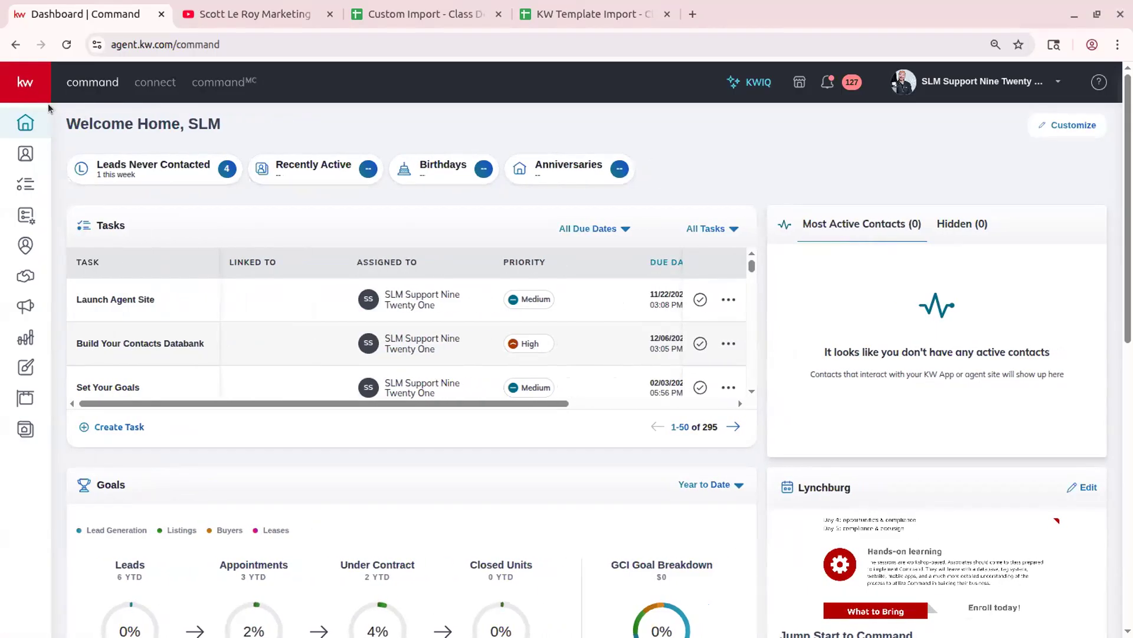
pyautogui.click(22, 160)
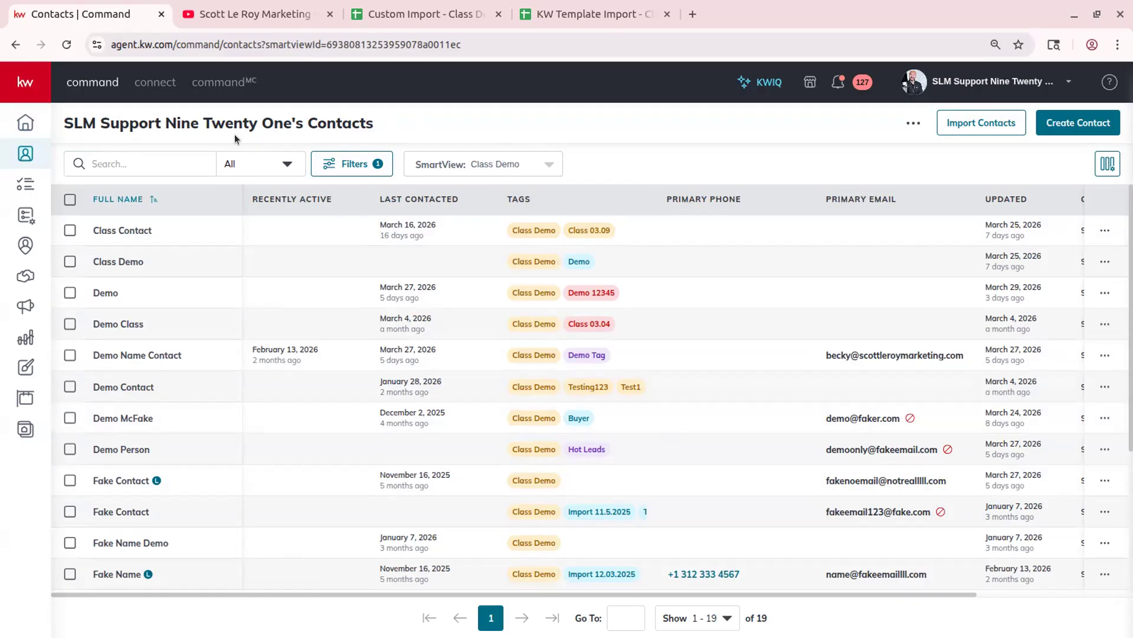
# - Open the 'All' field-scope dropdown beside the contacts Search box
pyautogui.click(986, 82)
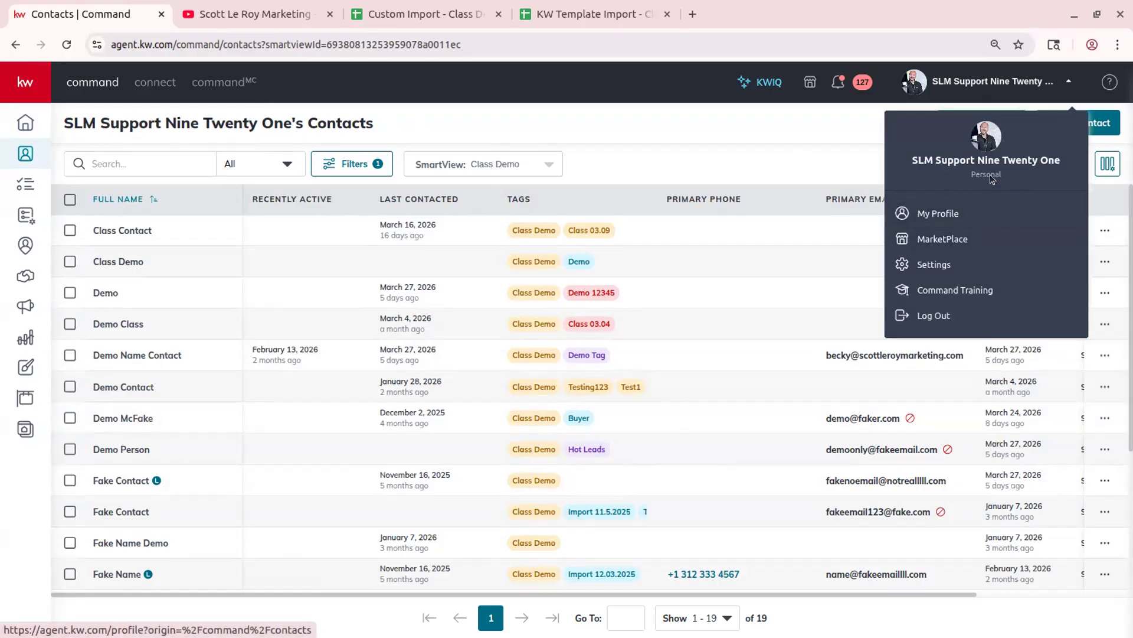
pyautogui.click(989, 85)
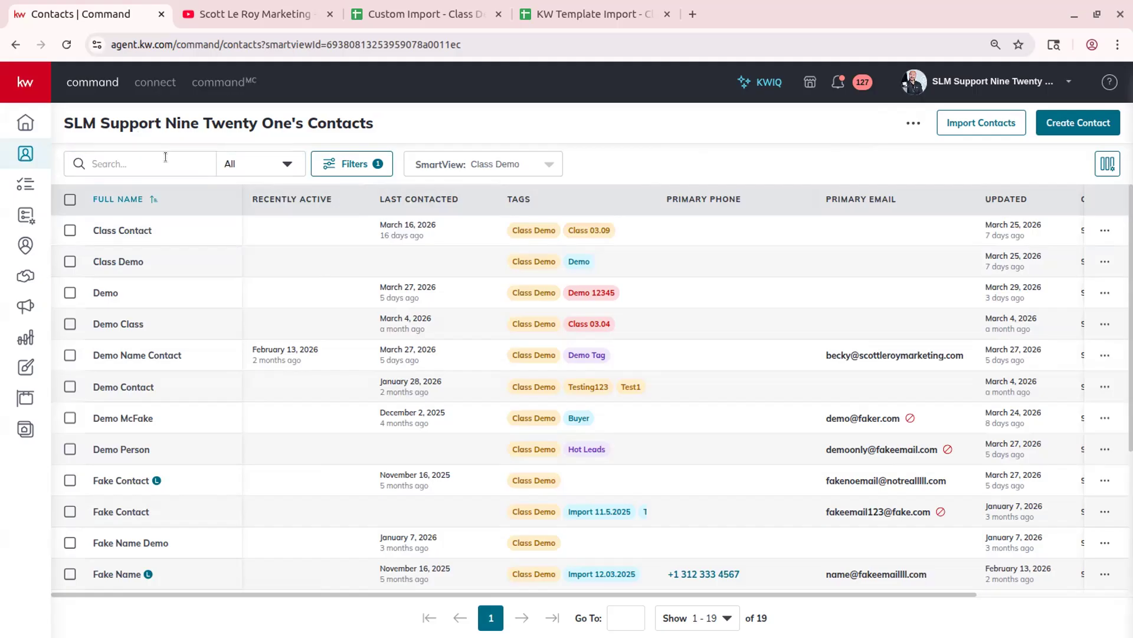
pyautogui.click(246, 165)
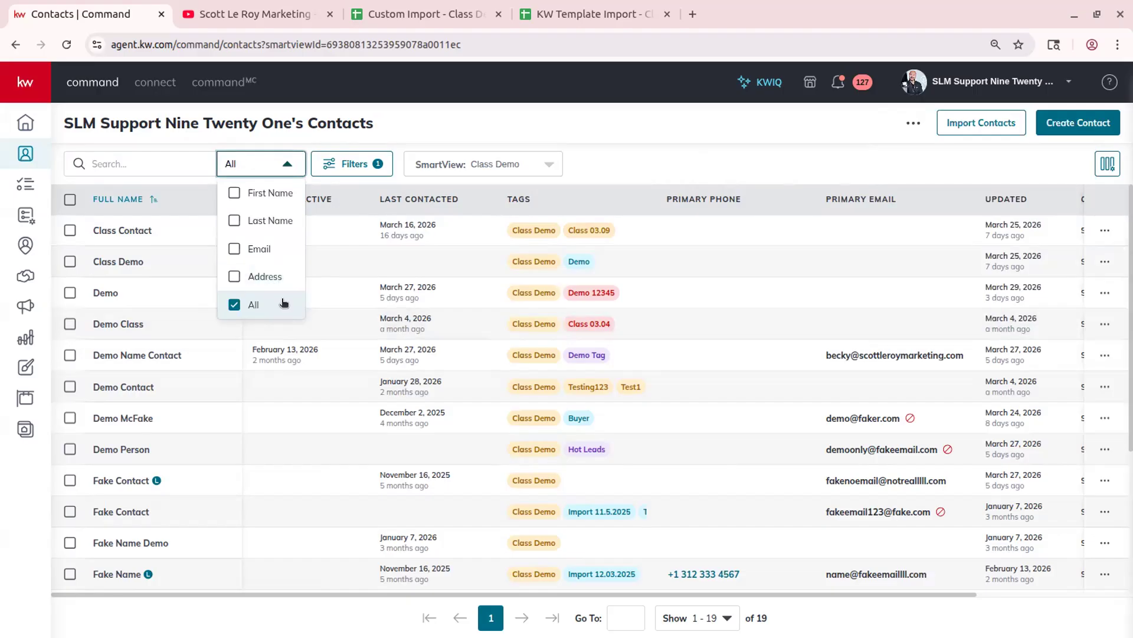
pyautogui.click(286, 159)
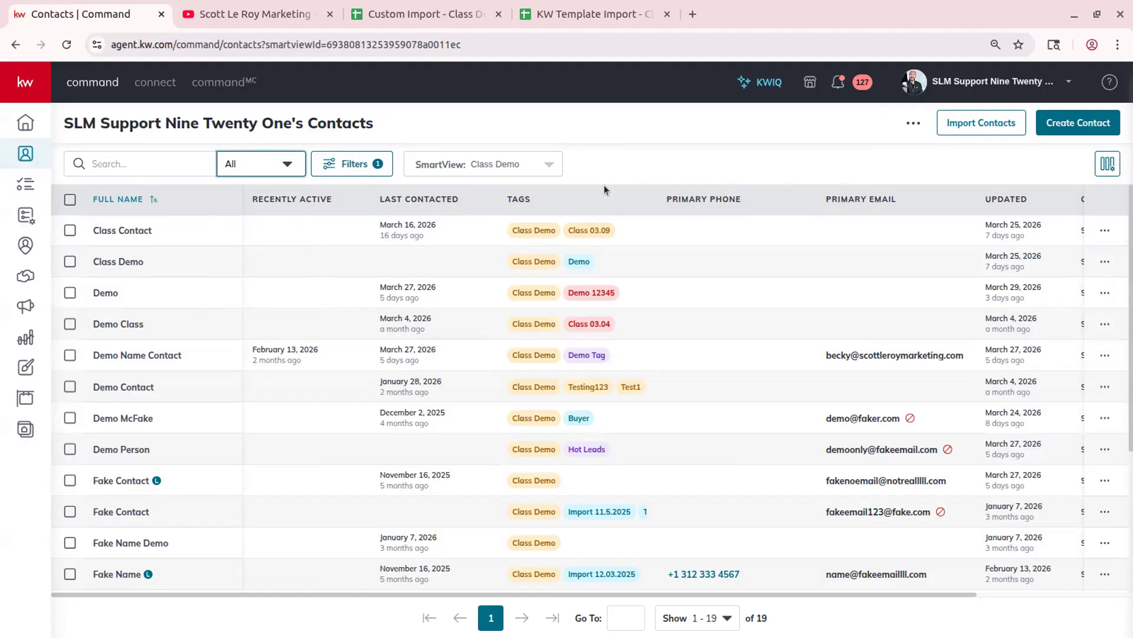
pyautogui.click(913, 124)
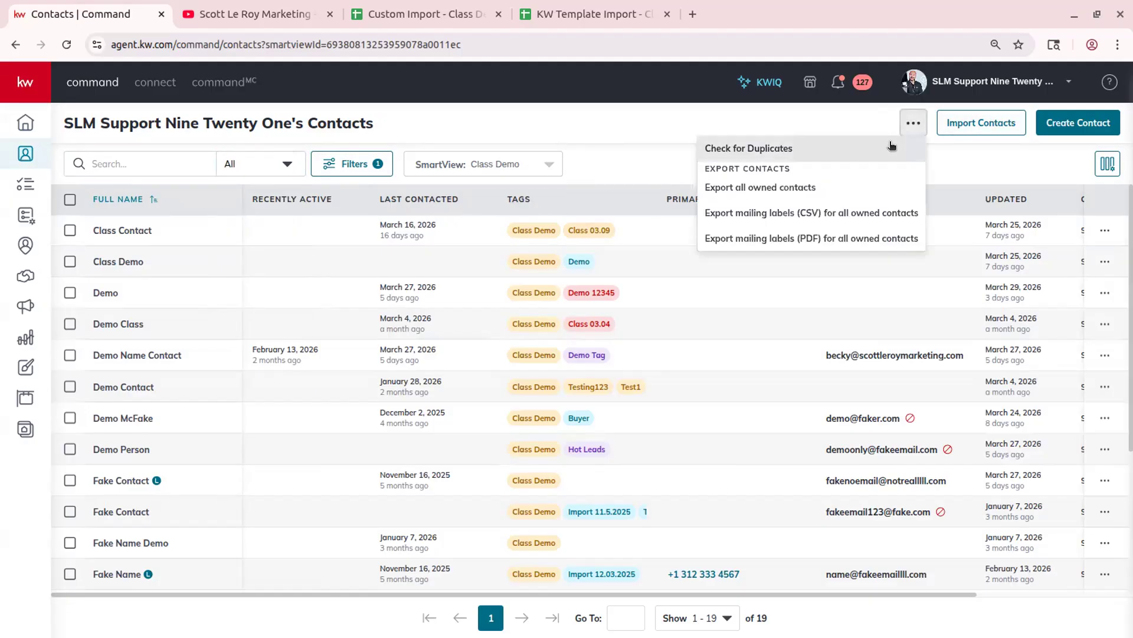
pyautogui.click(913, 124)
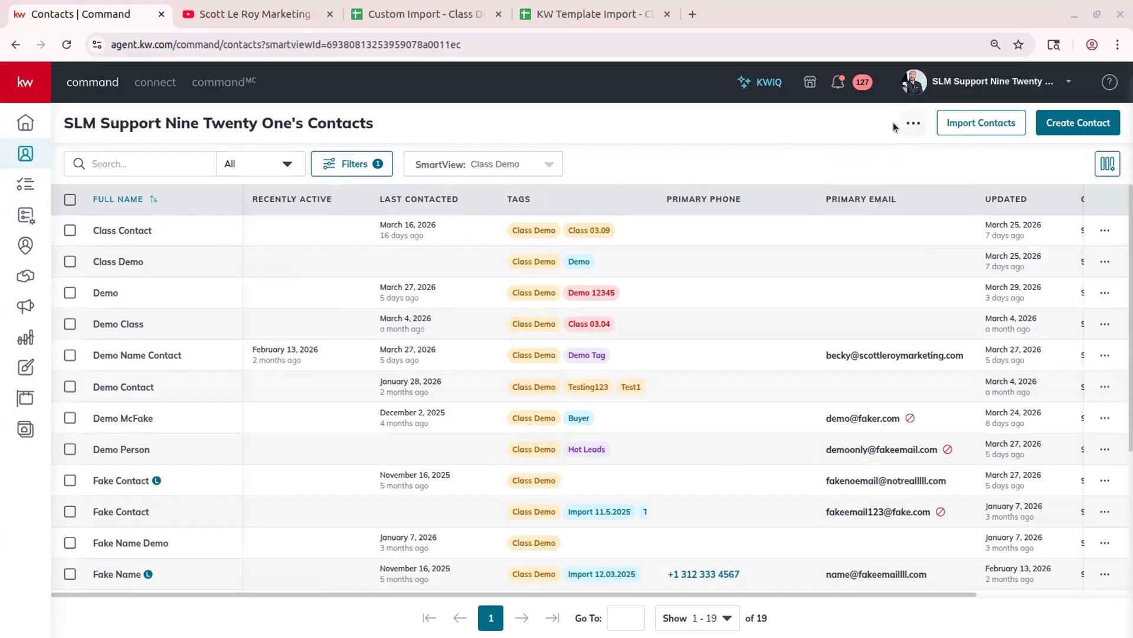
# - Download the premade KW Command template CSV from the Import Contacts upload dialog
pyautogui.click(976, 125)
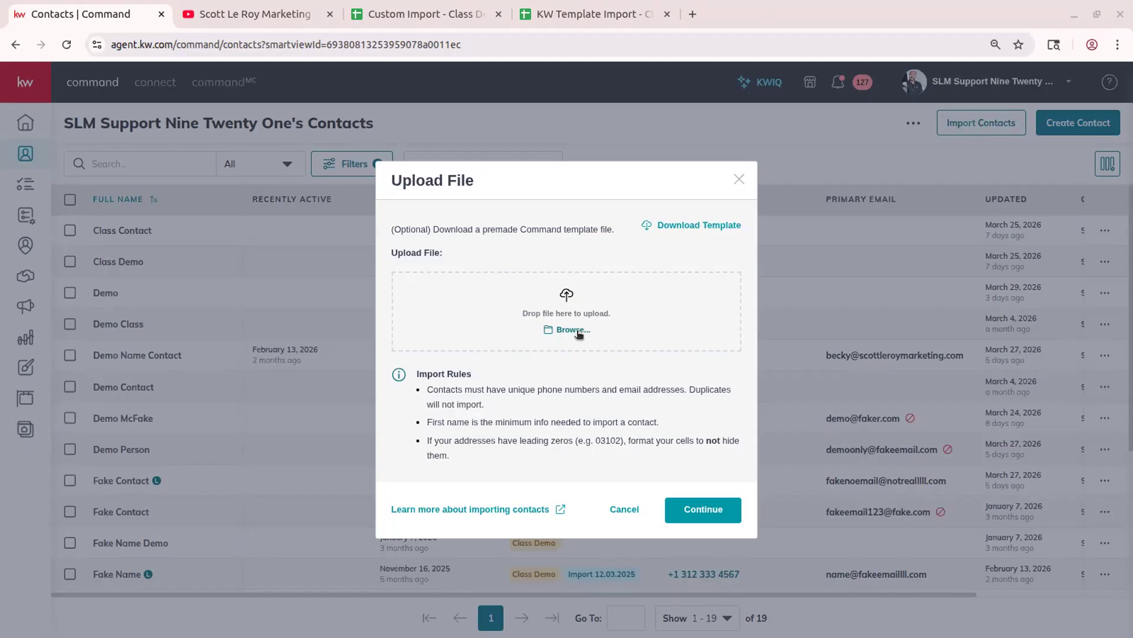
pyautogui.click(677, 227)
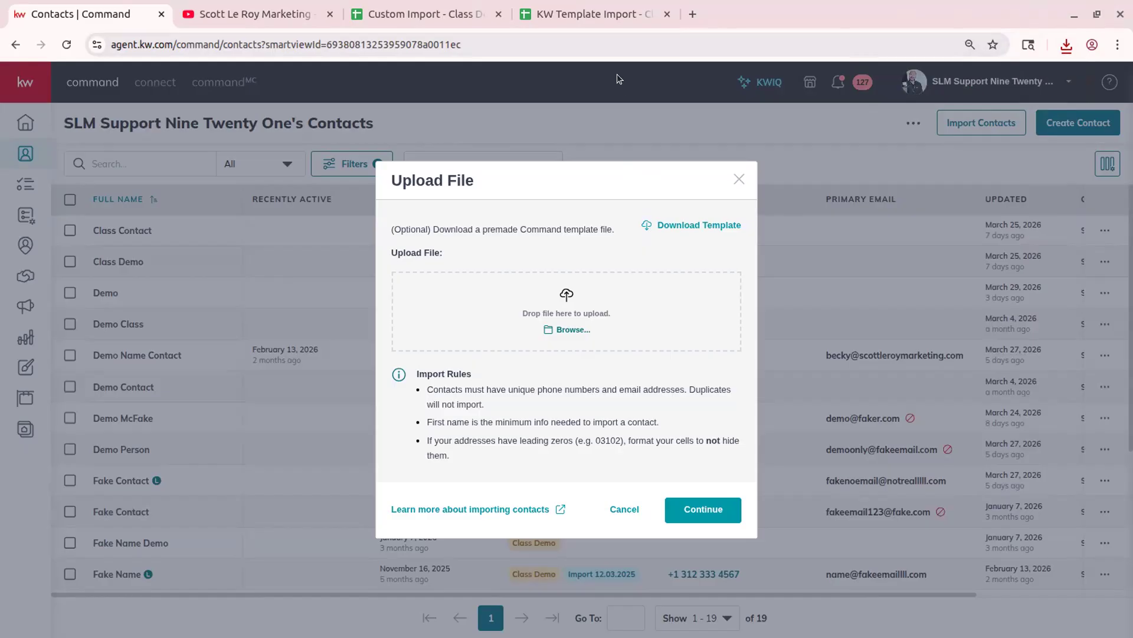
pyautogui.click(587, 15)
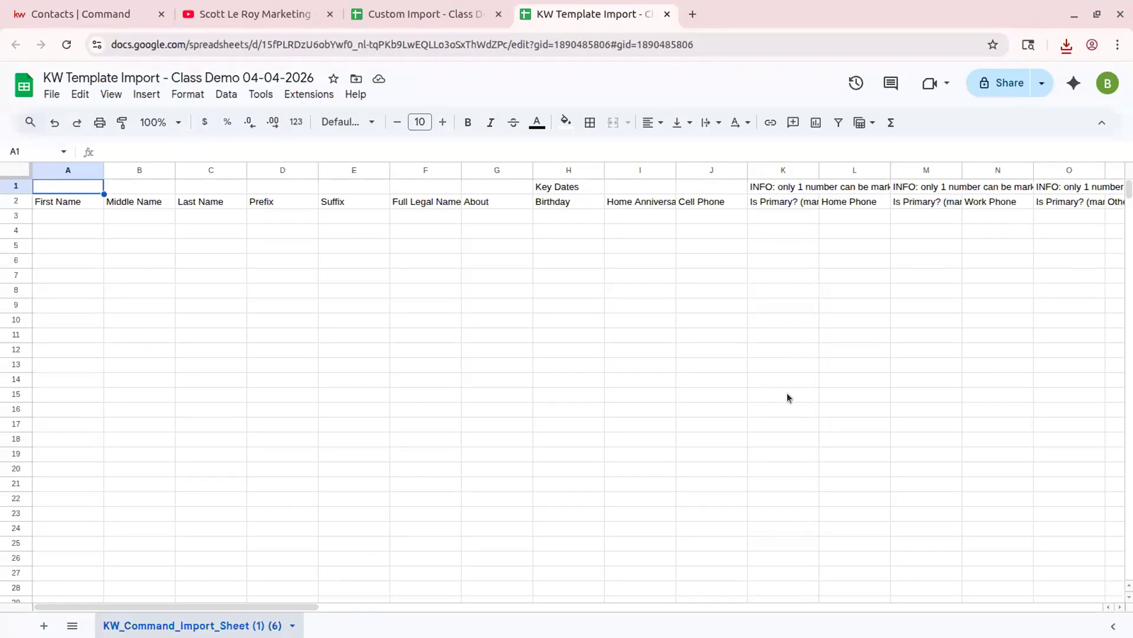
pyautogui.moveTo(569, 18); pyautogui.dragTo(443, 21)
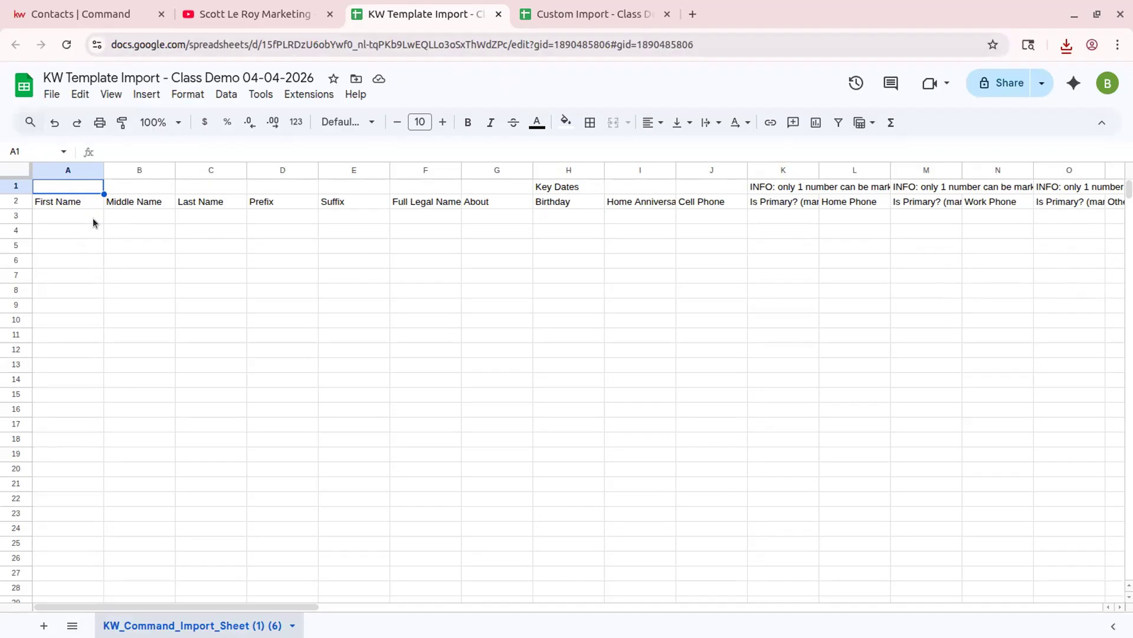
pyautogui.click(16, 187)
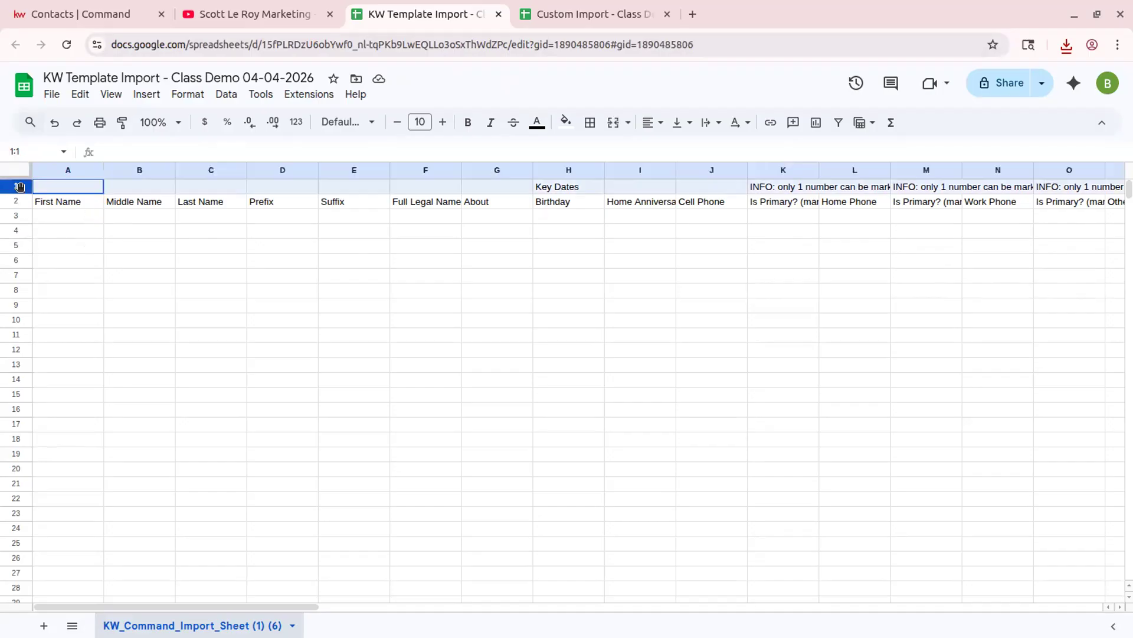
pyautogui.click(16, 202)
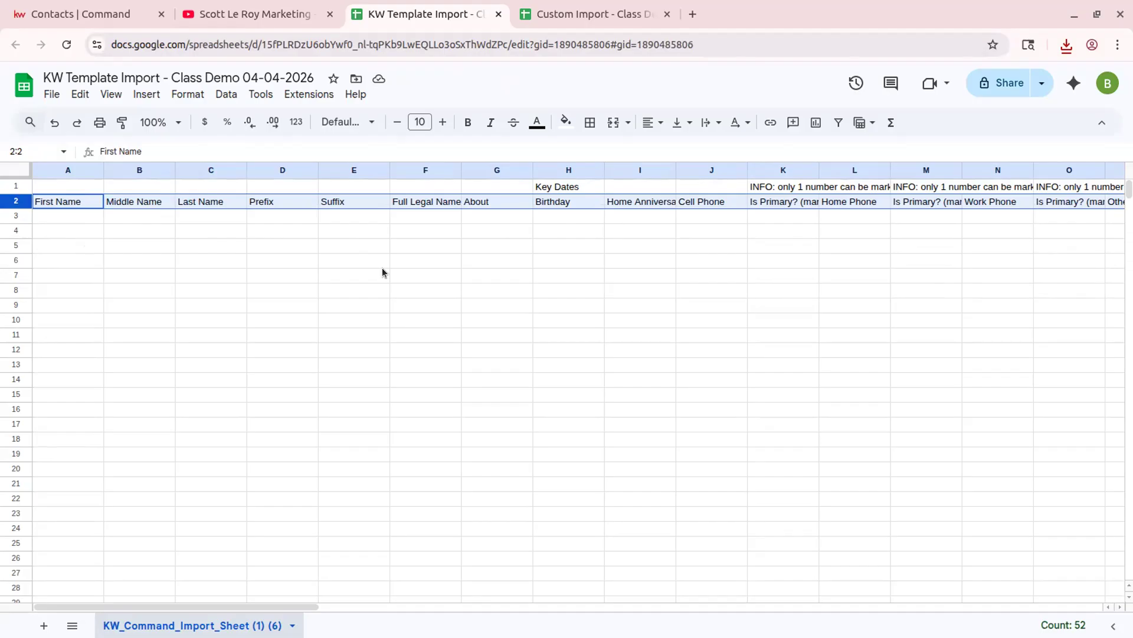
pyautogui.click(89, 218)
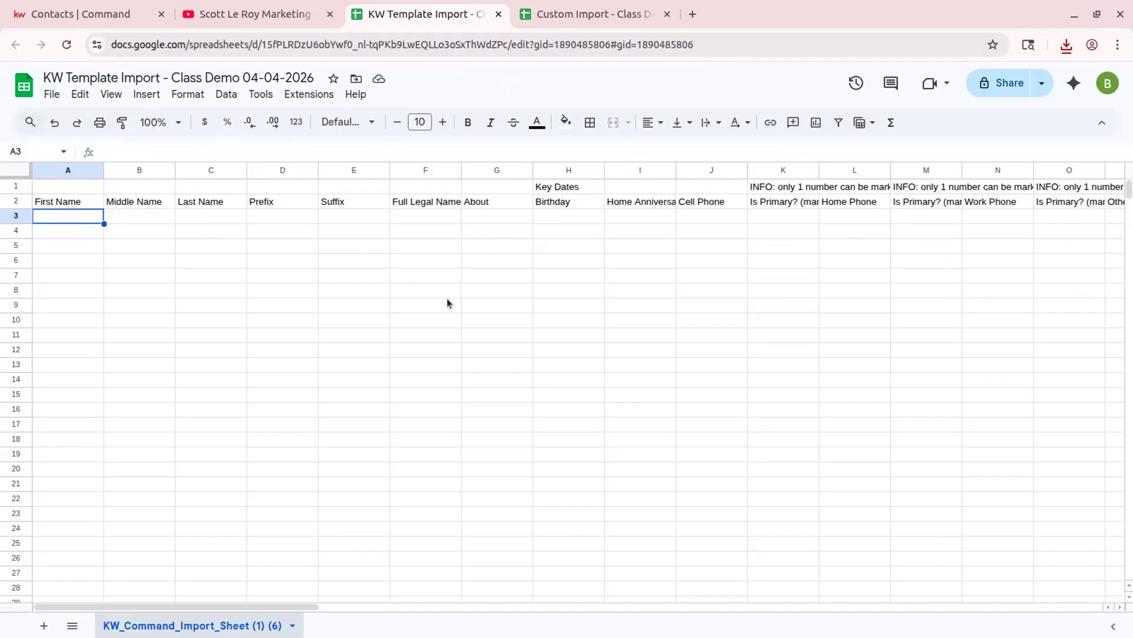
pyautogui.moveTo(310, 608); pyautogui.dragTo(37, 257)
# - Enter Neighbor under First Name in A3 and Contact under Last Name in C3
pyautogui.press('Right')
pyautogui.press('Left')
pyautogui.write('N')
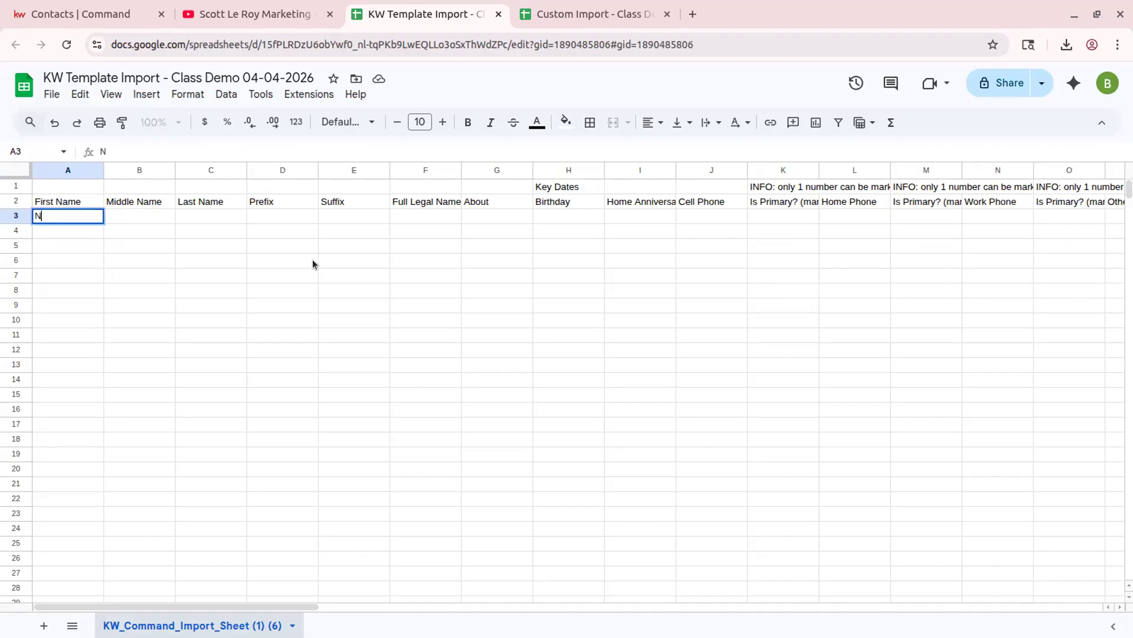
pyautogui.write('eighbor')
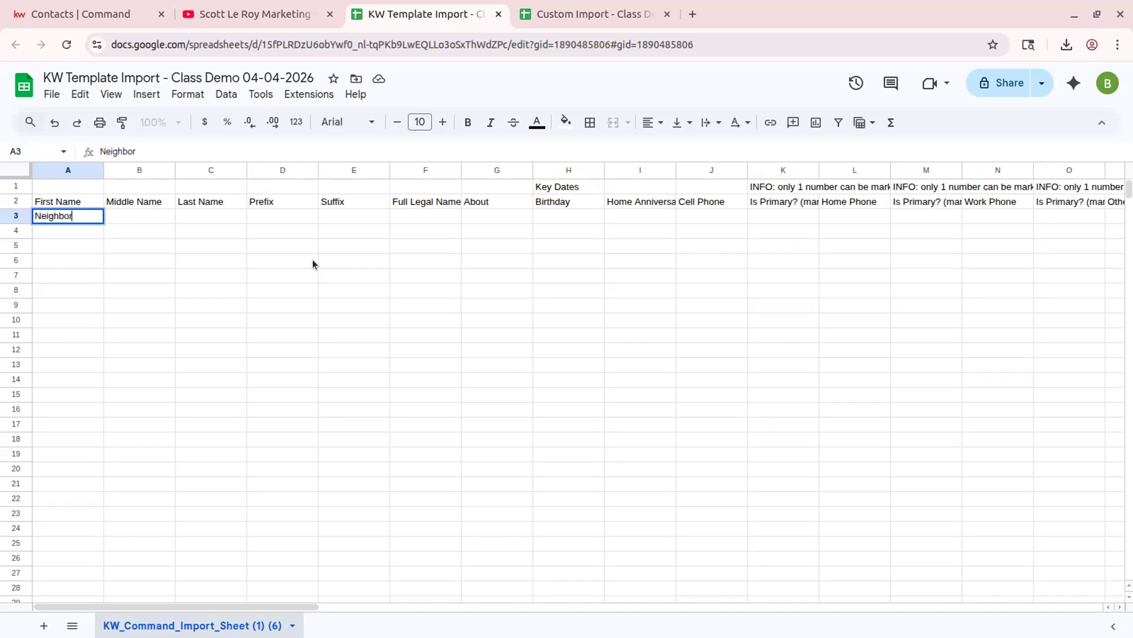
pyautogui.press('Tab')
pyautogui.press('Tab')
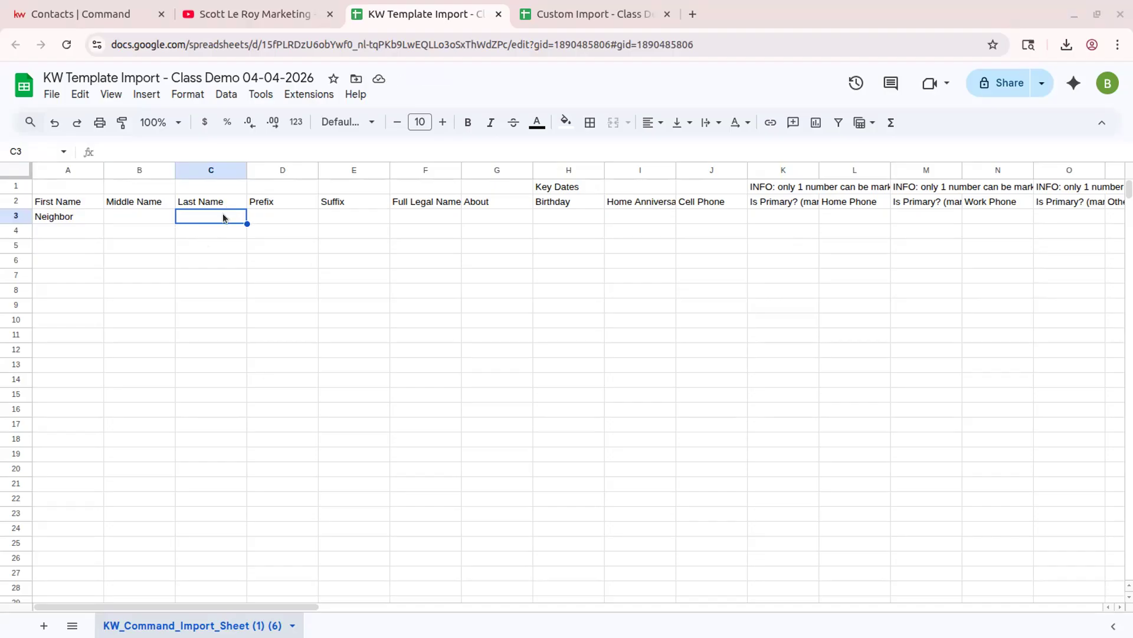
pyautogui.write('Contact')
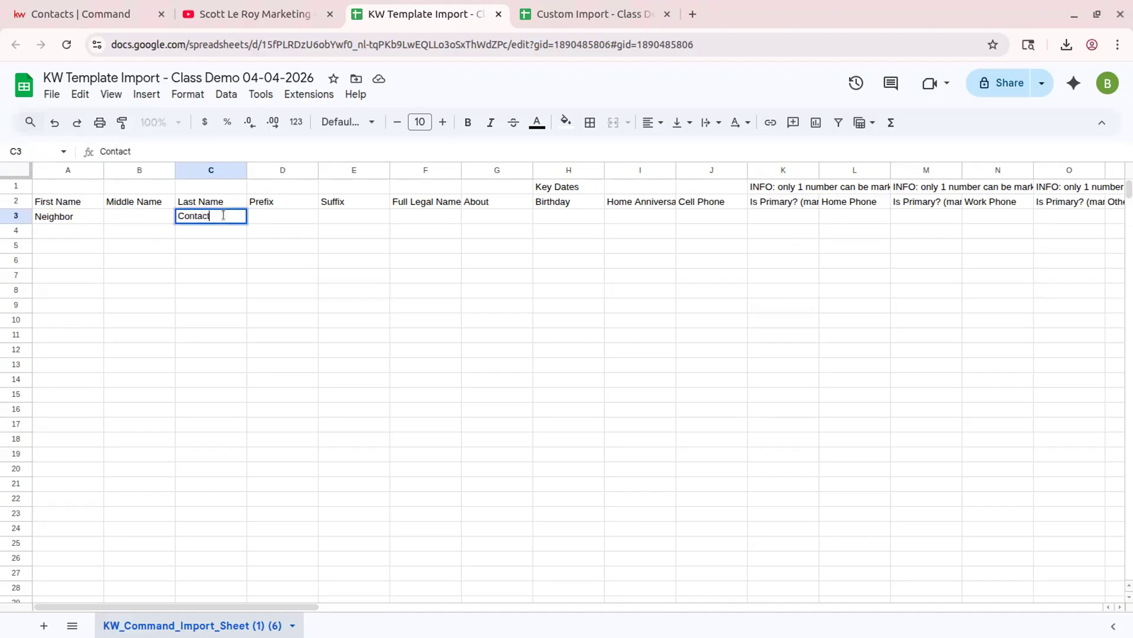
pyautogui.press('Tab')
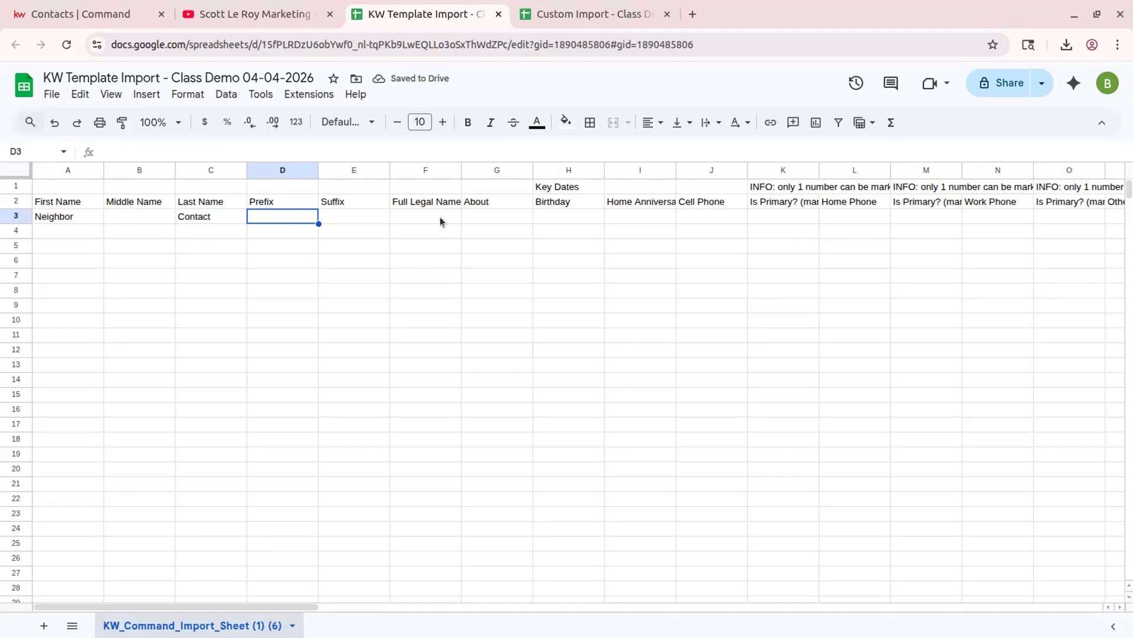
pyautogui.click(483, 217)
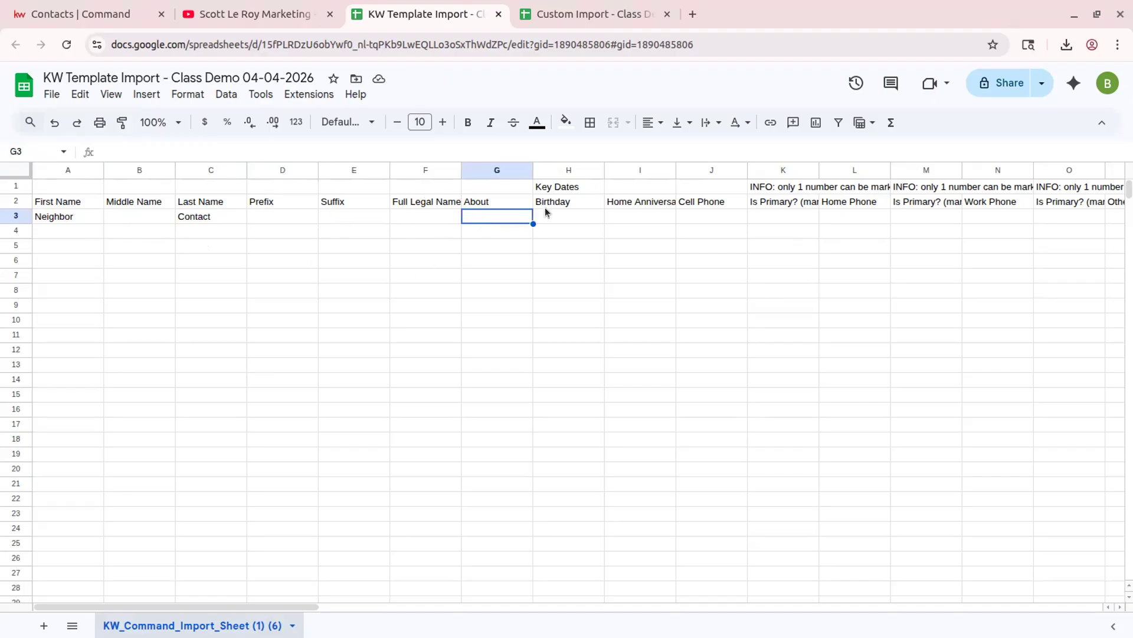
pyautogui.click(540, 216)
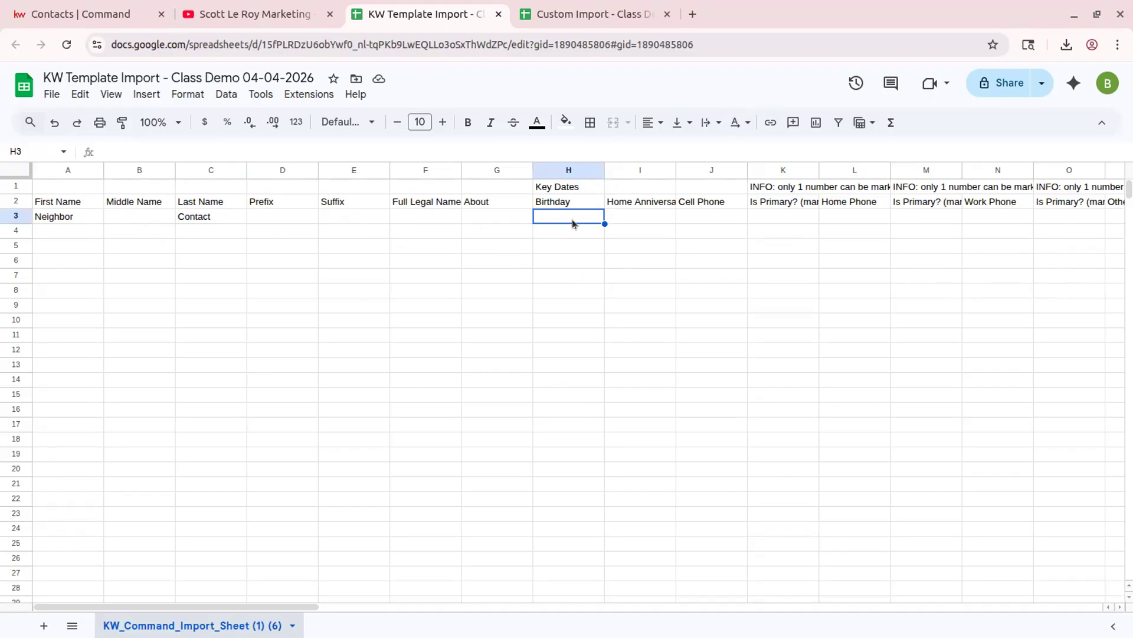
# - Fill Birthday in H3 with 01-01-2000 and Home Anniversary in I3 with 01/01/2000
pyautogui.write('01-')
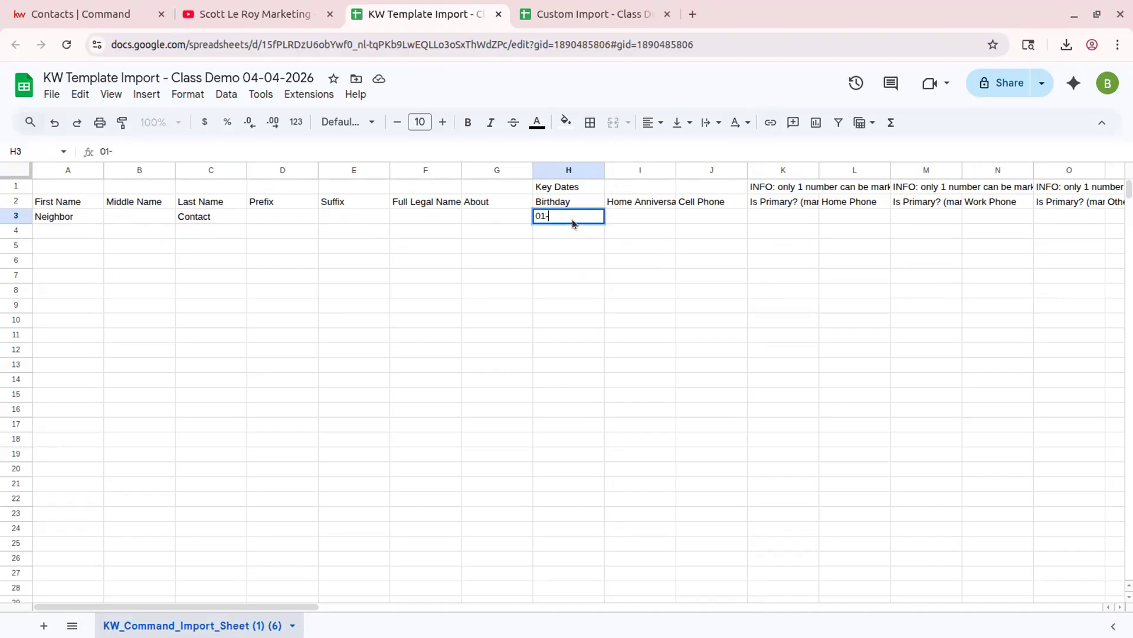
pyautogui.write('01-2000')
pyautogui.click(639, 214)
pyautogui.write('01/0')
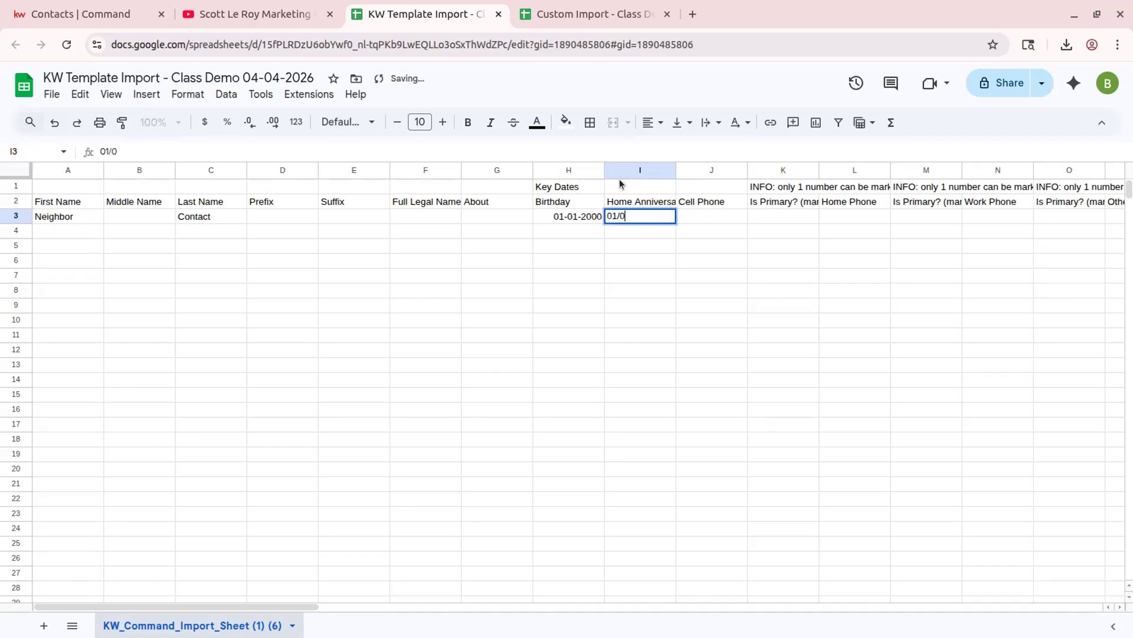
pyautogui.write('1/*2000')
pyautogui.press('Tab')
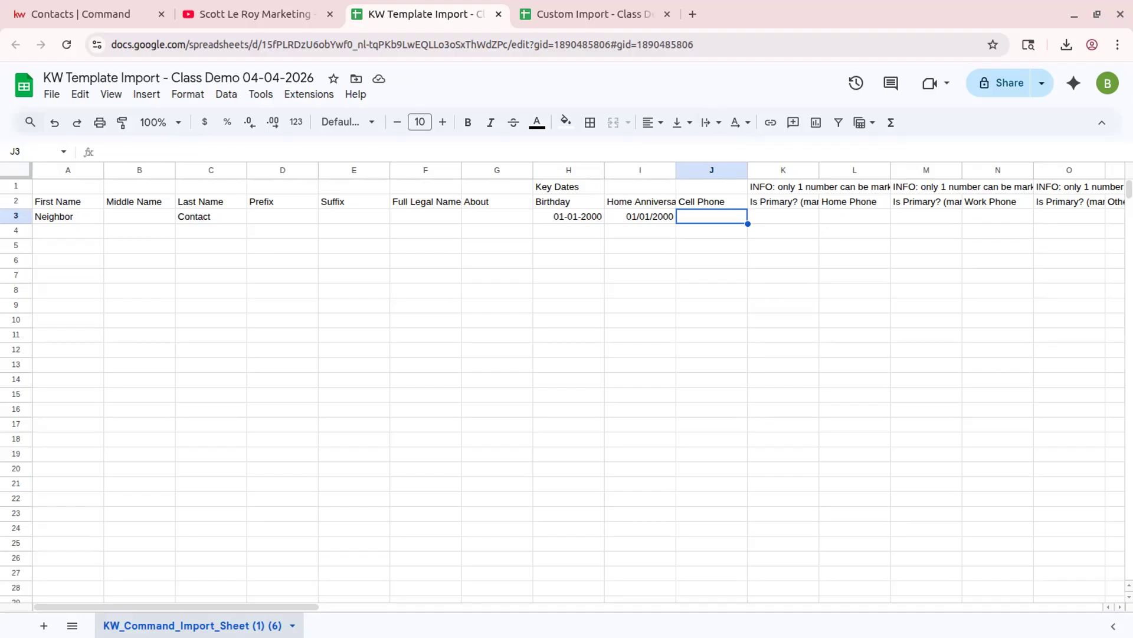
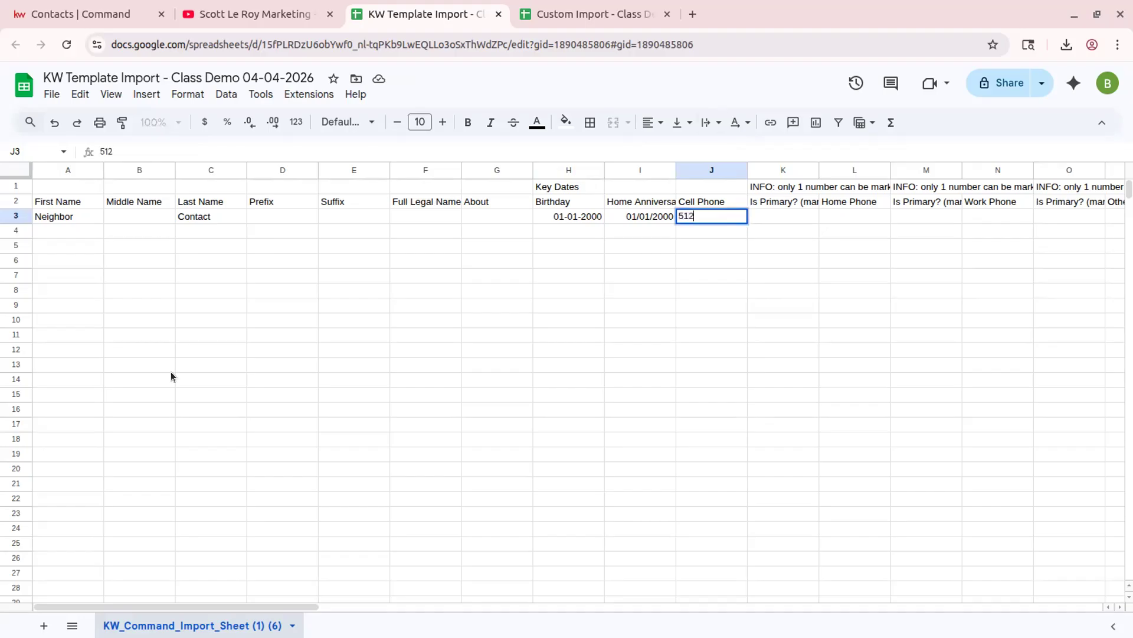
# - Enter the contact's cell phone number in J3, then add dashes between its digit groups
pyautogui.press('Tab')
pyautogui.press('Left')
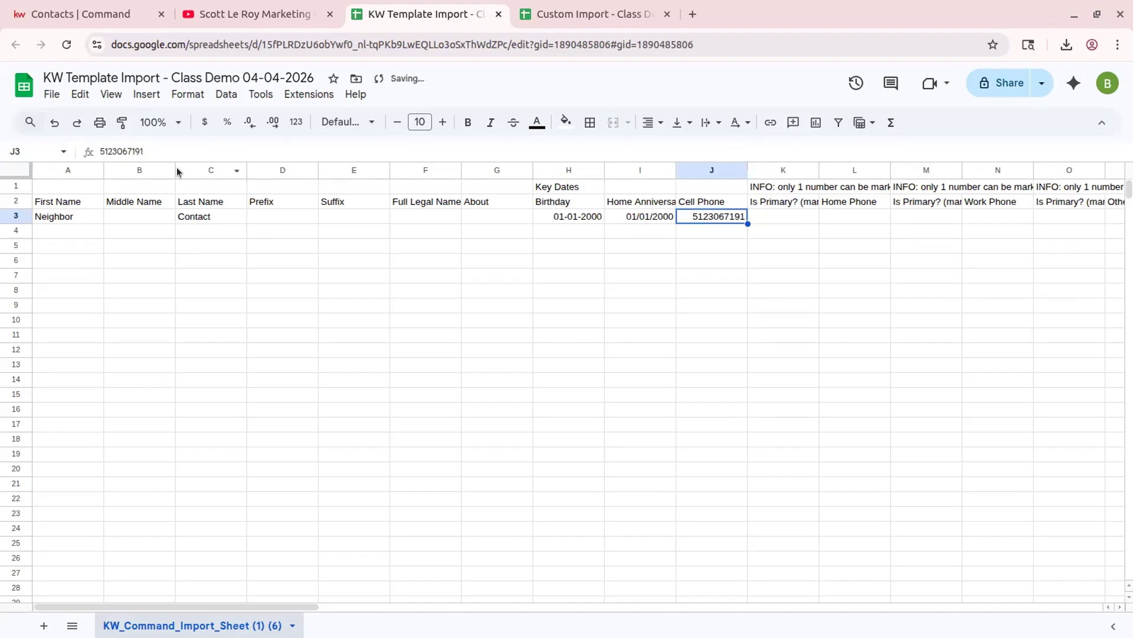
pyautogui.click(114, 151)
pyautogui.write('-')
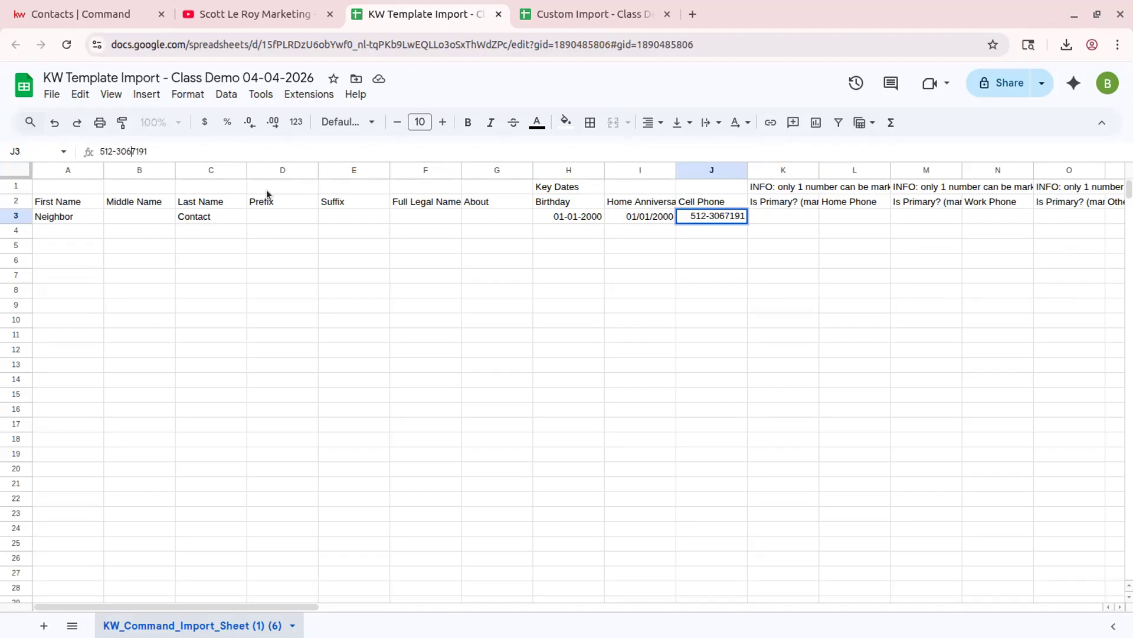
pyautogui.press('Right')
pyautogui.press('Right')
pyautogui.press('Right')
pyautogui.write('-')
pyautogui.click(772, 221)
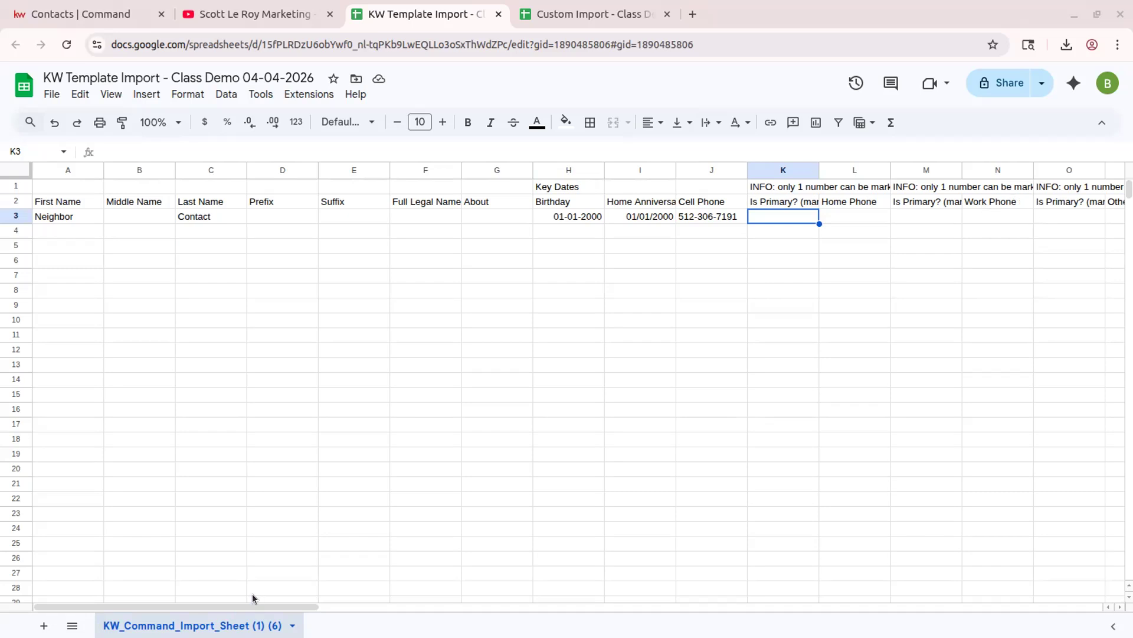
# - Put Y under Is Primary? in K3, leaving the other phone columns blank
pyautogui.moveTo(244, 605); pyautogui.dragTo(273, 606)
pyautogui.moveTo(285, 601); pyautogui.dragTo(316, 597)
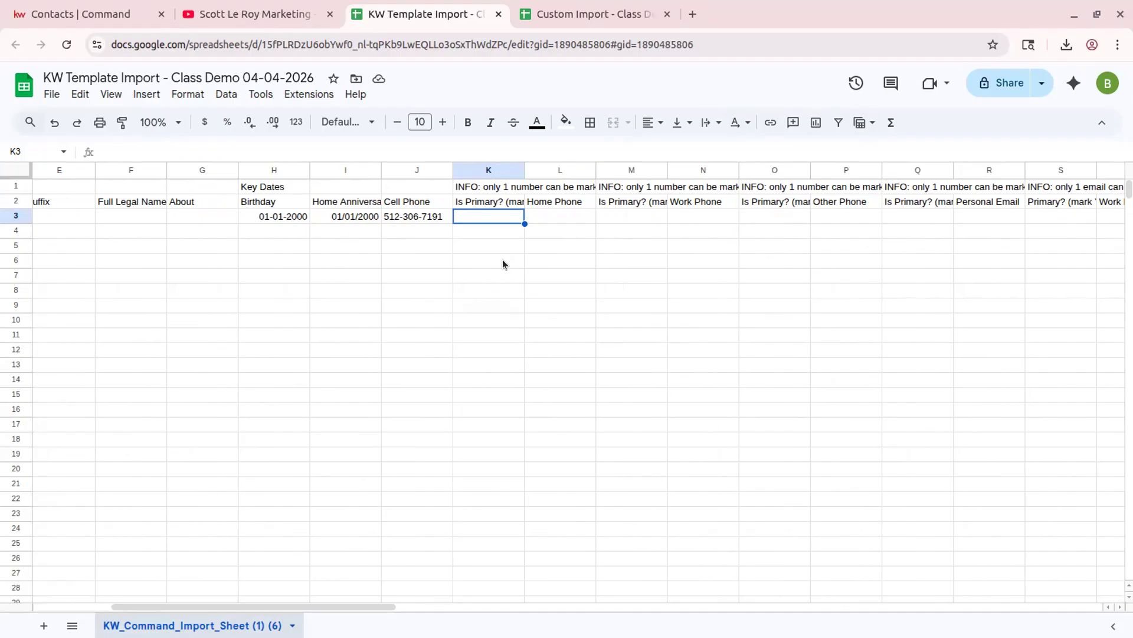
pyautogui.write('Y')
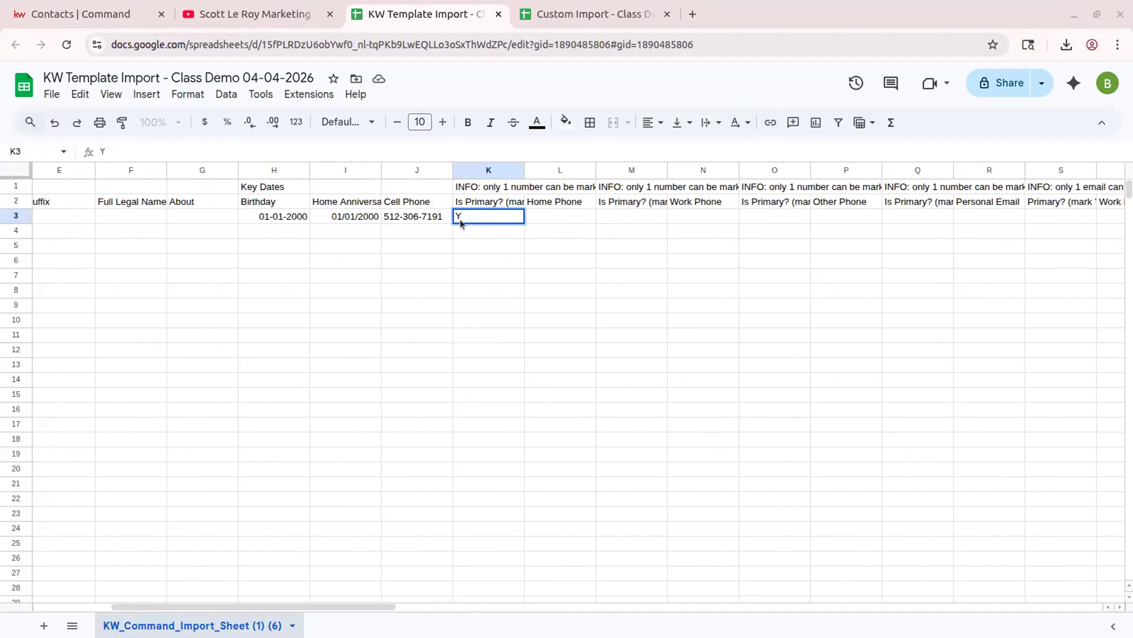
pyautogui.click(551, 217)
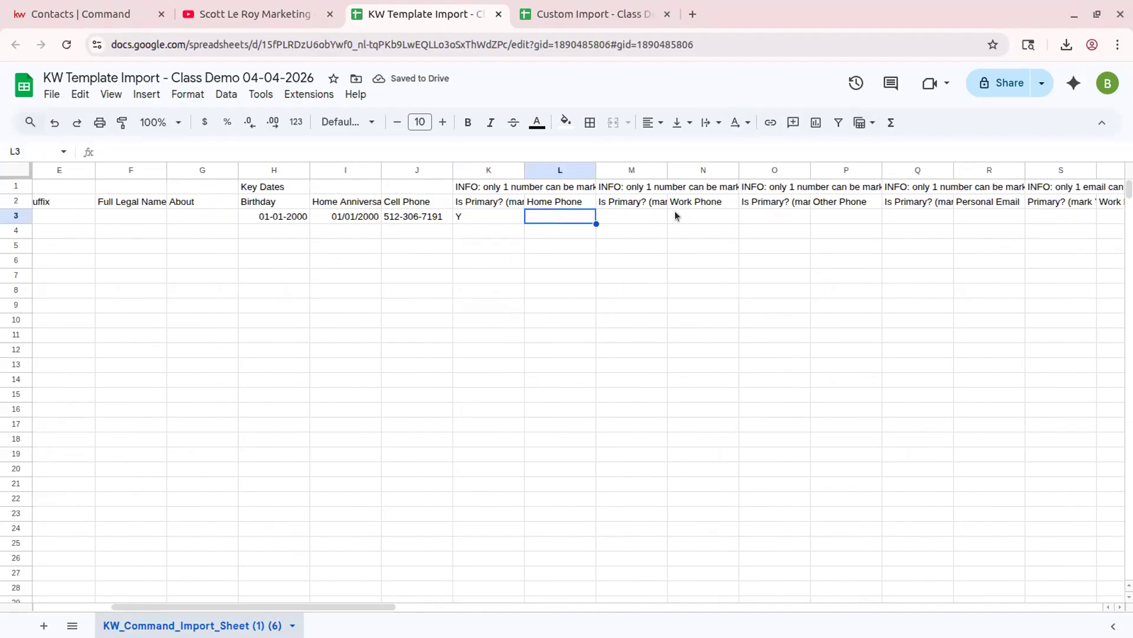
pyautogui.press('Tab')
pyautogui.press('Tab')
pyautogui.press('Tab')
pyautogui.press('Tab')
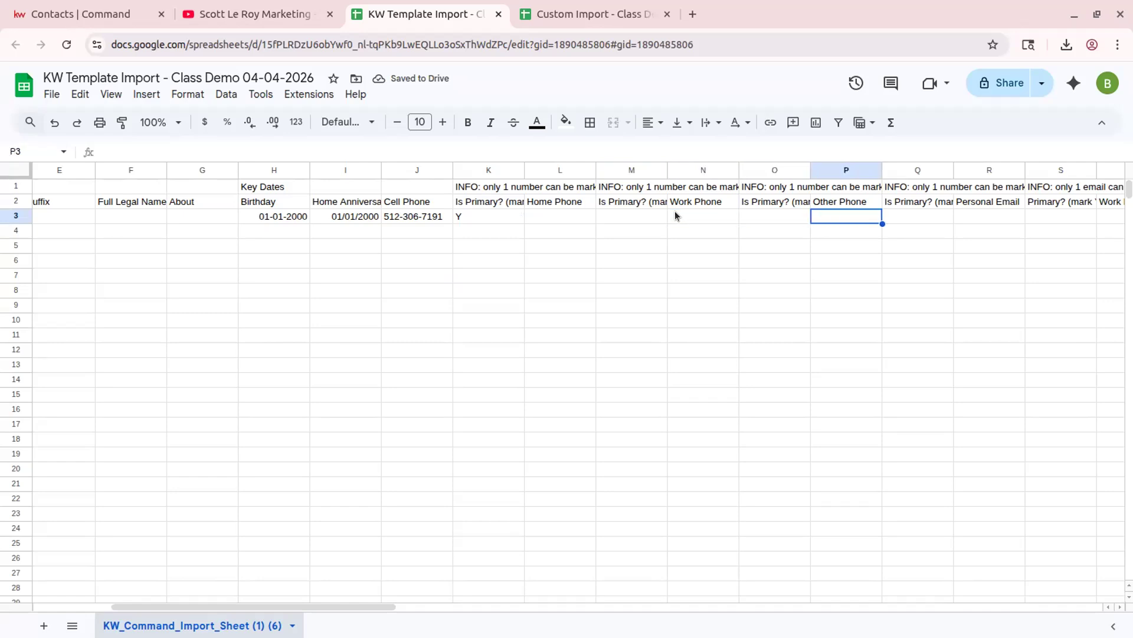
pyautogui.press('Tab')
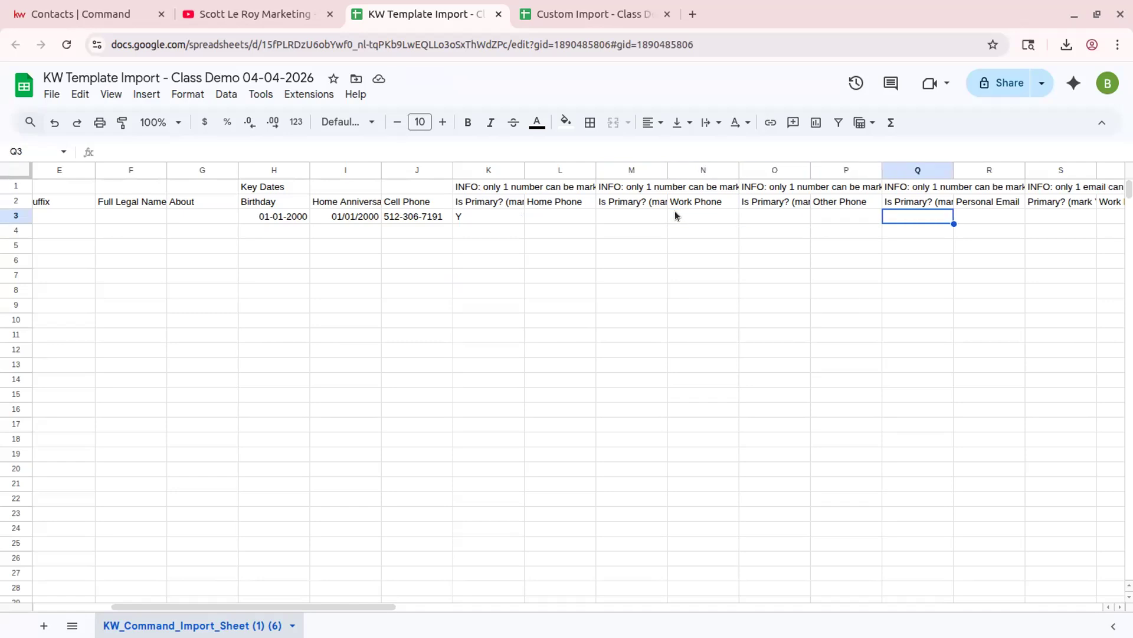
pyautogui.hotkey('shift', 'Tab')
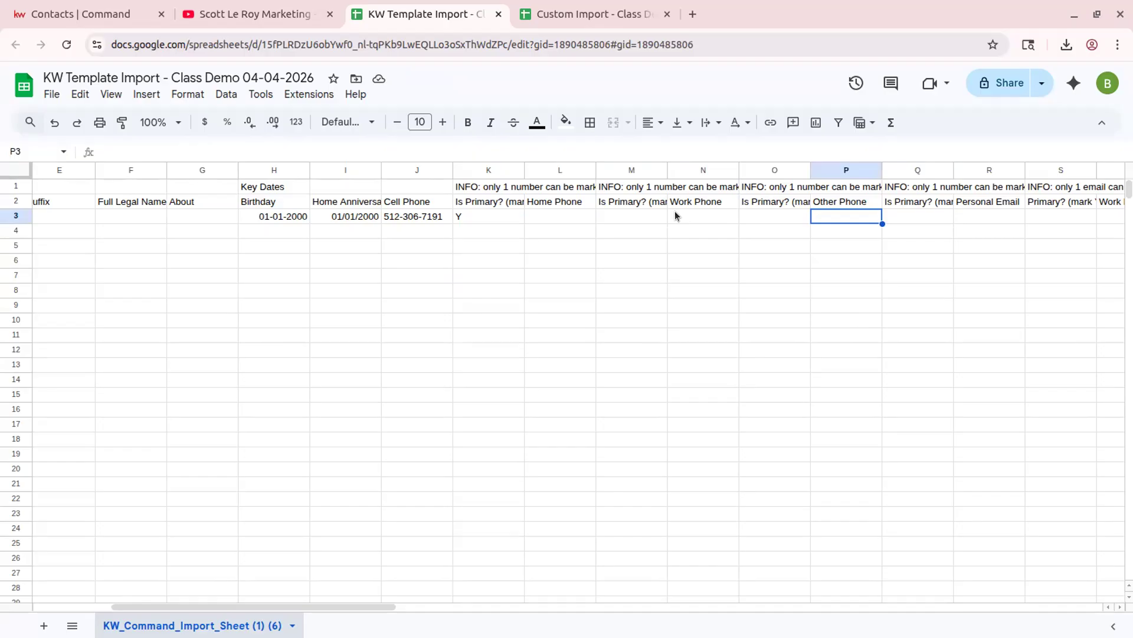
pyautogui.press('Tab')
pyautogui.press('Tab')
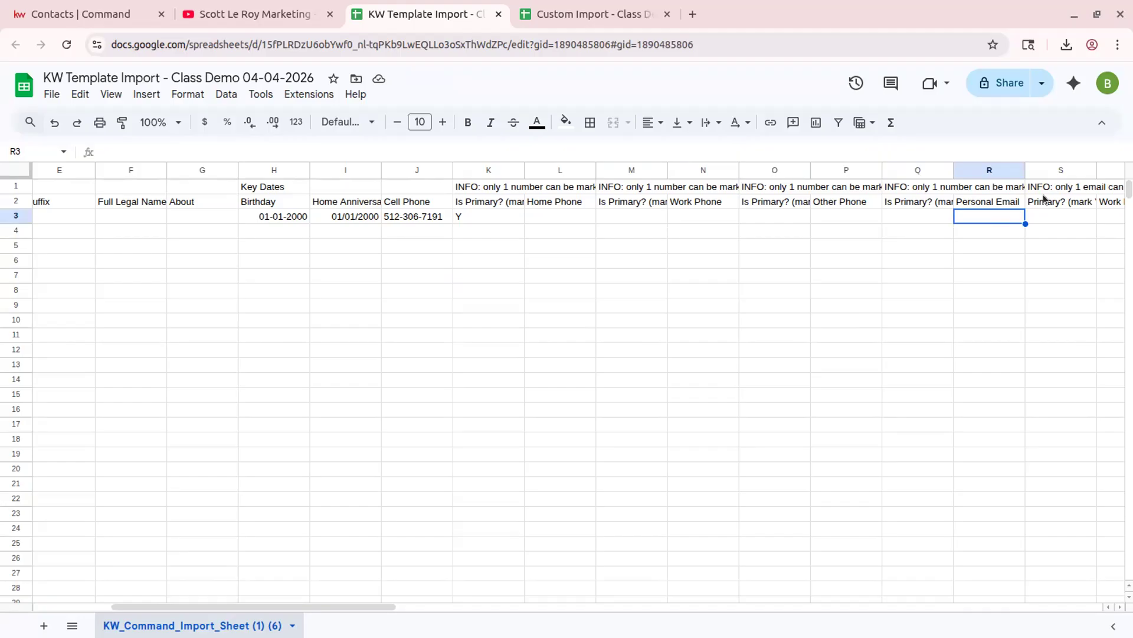
# - Enter the personal email address in R3 and Y under its primary column in S3
pyautogui.moveTo(364, 603); pyautogui.dragTo(496, 590)
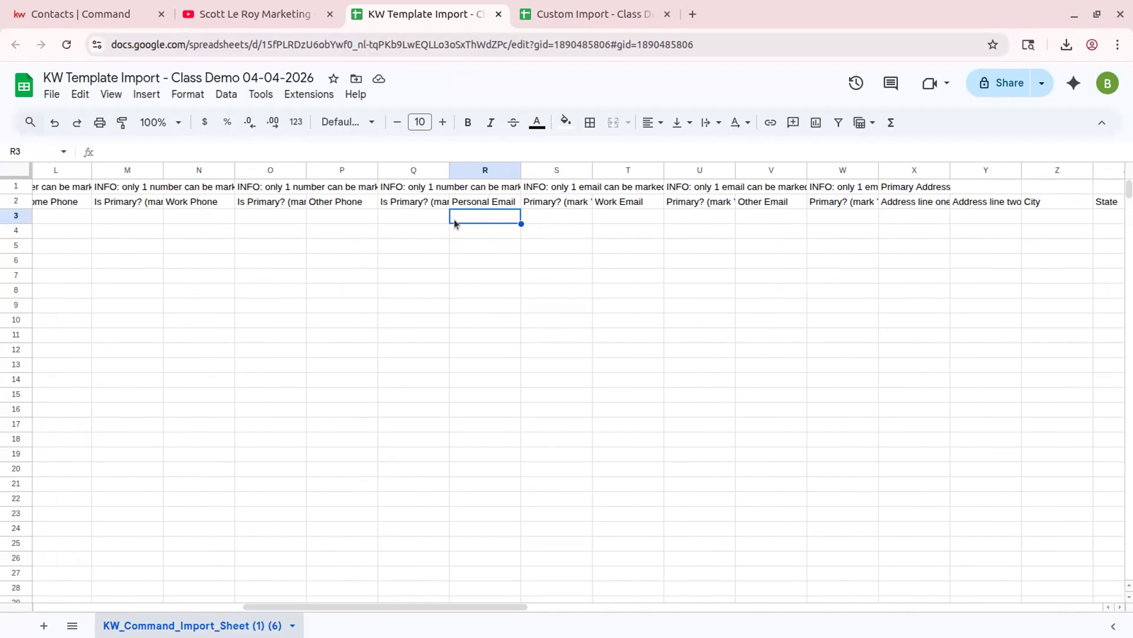
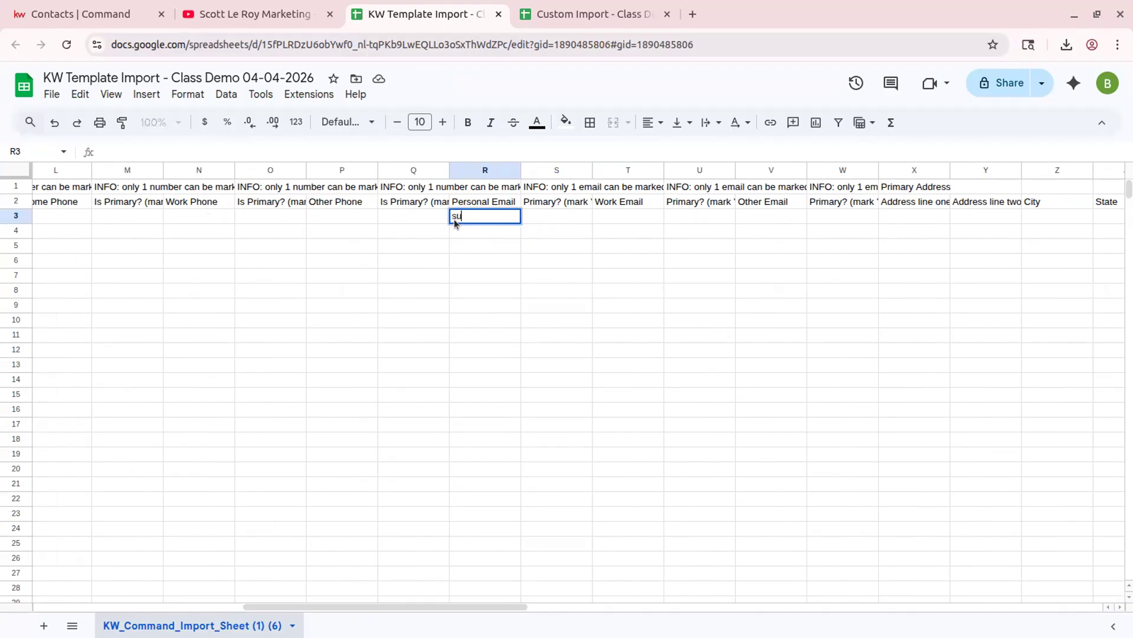
pyautogui.press('Tab')
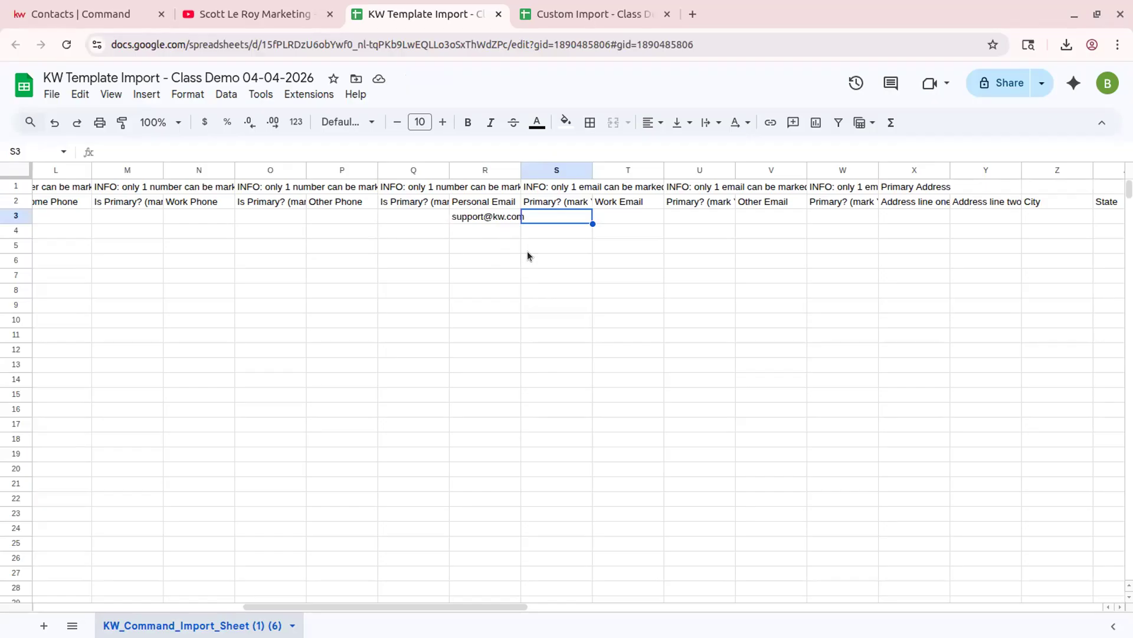
pyautogui.write('Y')
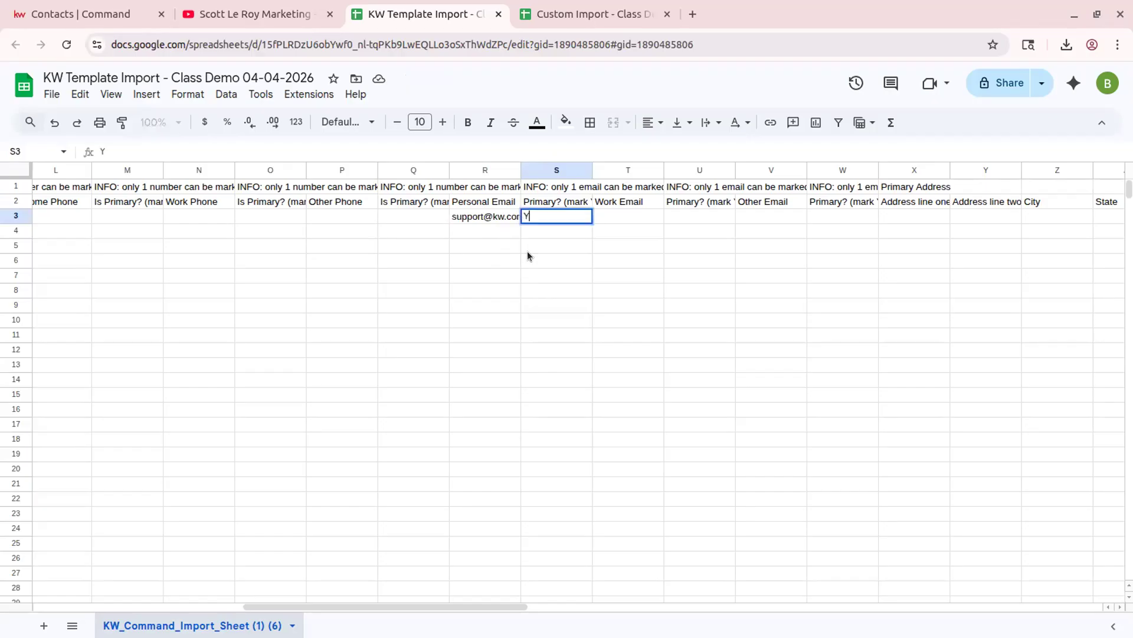
pyautogui.click(629, 216)
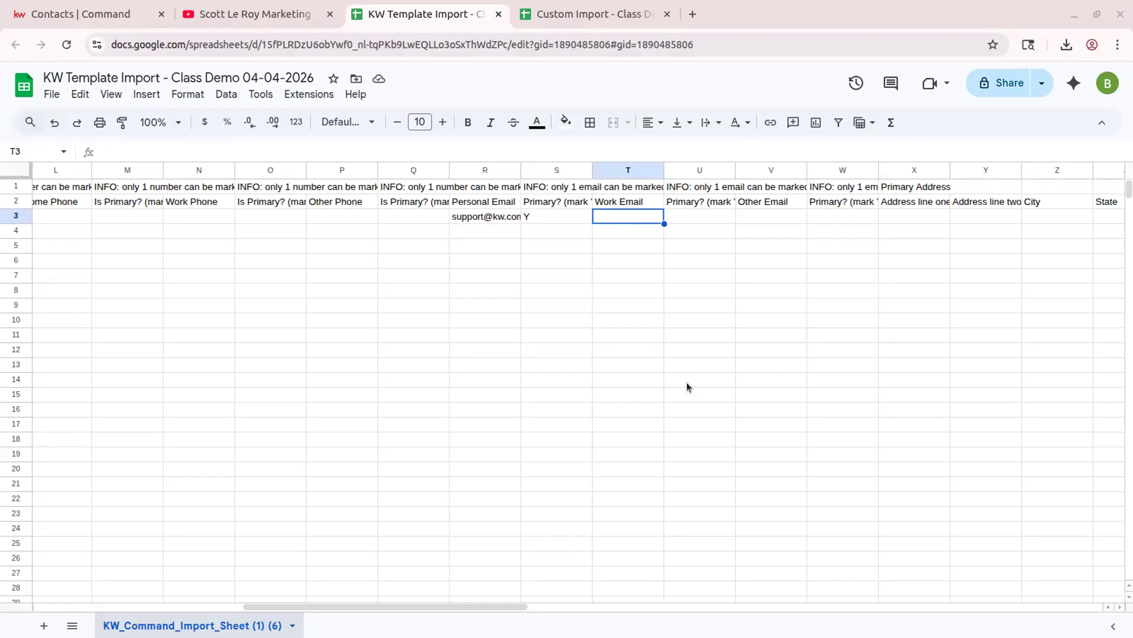
# - Enter the contact's street address, city Orlando, state FL and zip code in row 3's address columns
pyautogui.moveTo(338, 605); pyautogui.dragTo(477, 434)
pyautogui.click(490, 213)
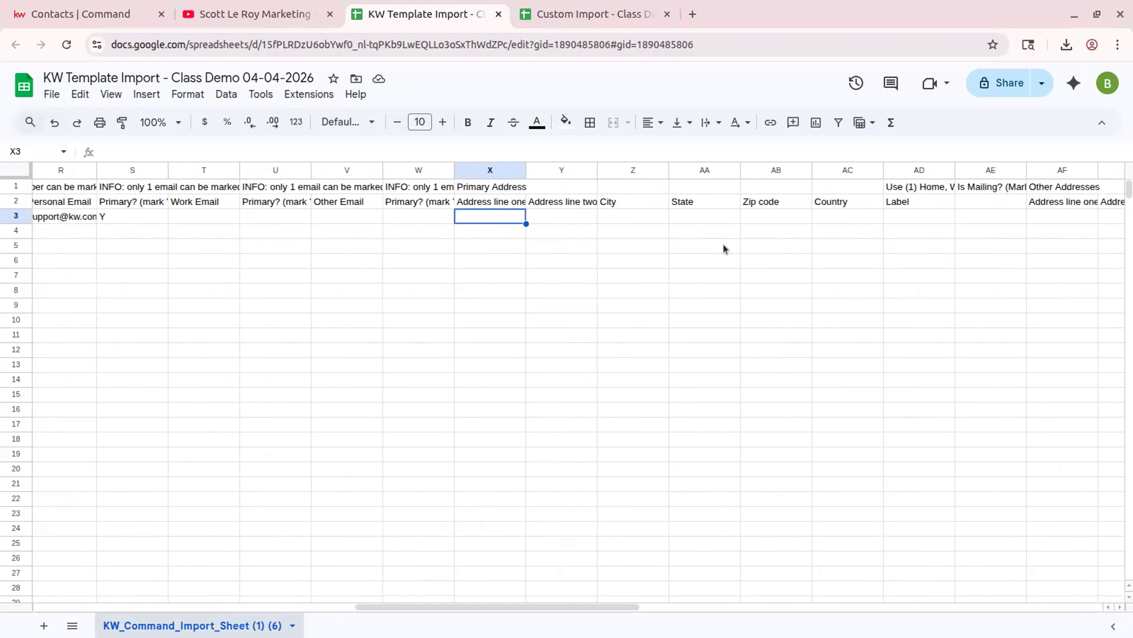
pyautogui.write('123 M')
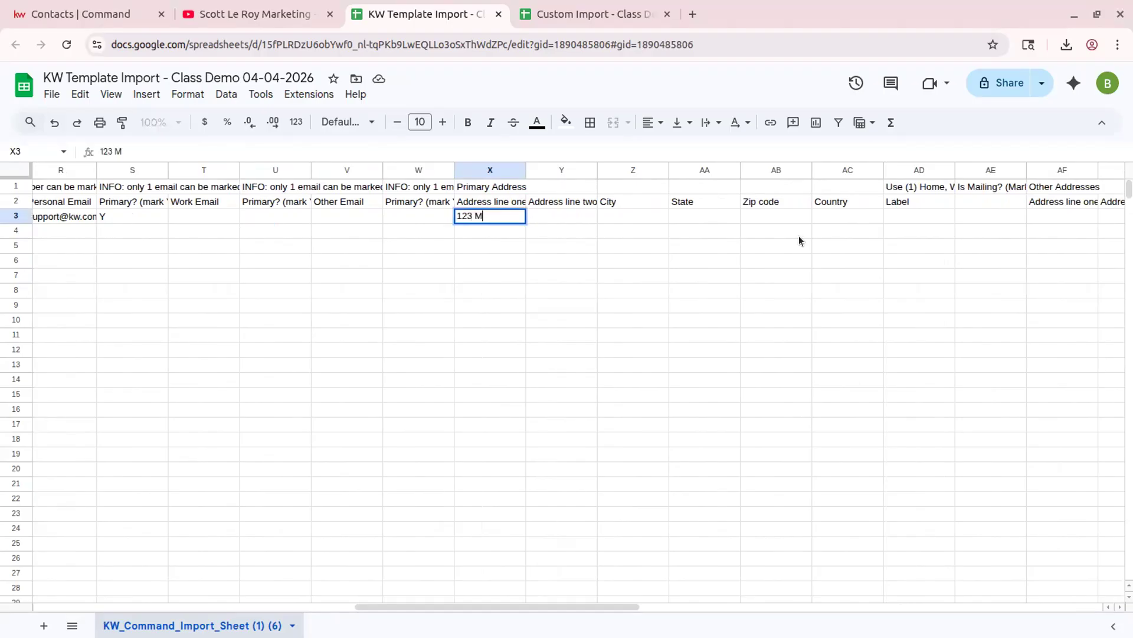
pyautogui.write('ain Street')
pyautogui.press('Tab')
pyautogui.press('Tab')
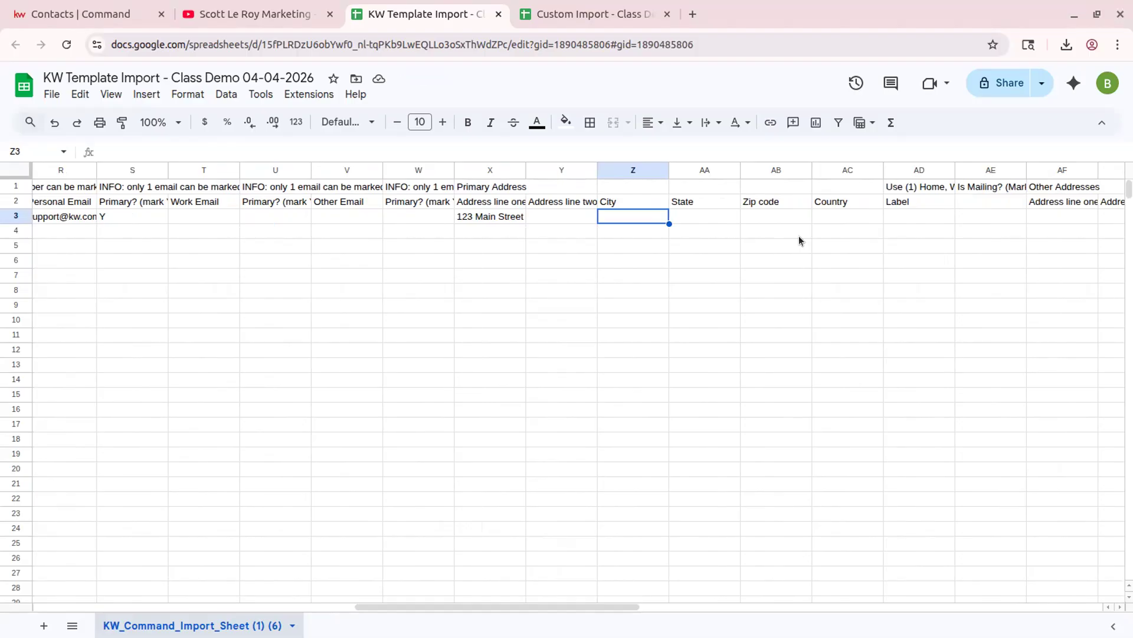
pyautogui.write('Orlando')
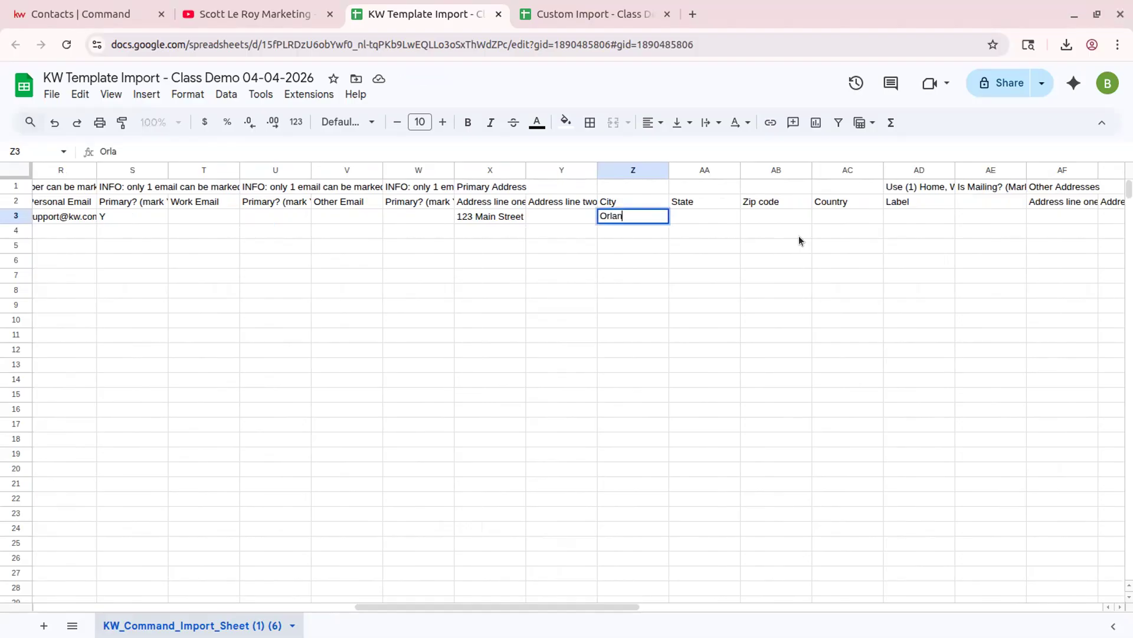
pyautogui.press('Tab')
pyautogui.write('FL')
pyautogui.press('Tab')
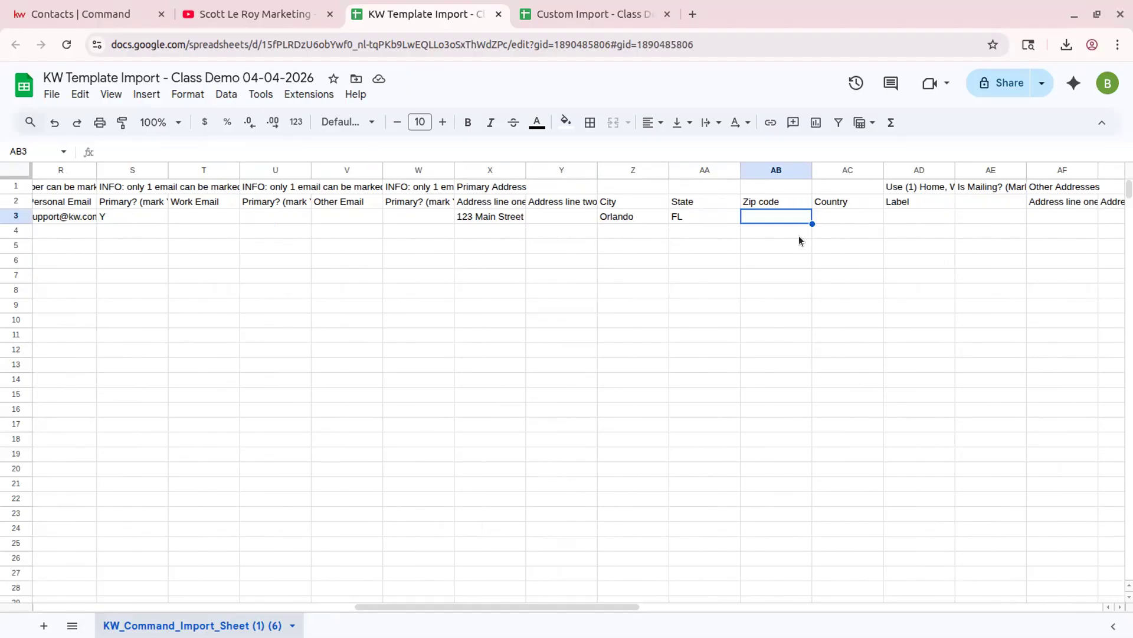
pyautogui.write('0359')
pyautogui.write('6')
pyautogui.click(831, 213)
pyautogui.click(761, 213)
# - Apply the custom number format 000000 to the whole Zip code column so the leading zero shows
pyautogui.click(761, 170)
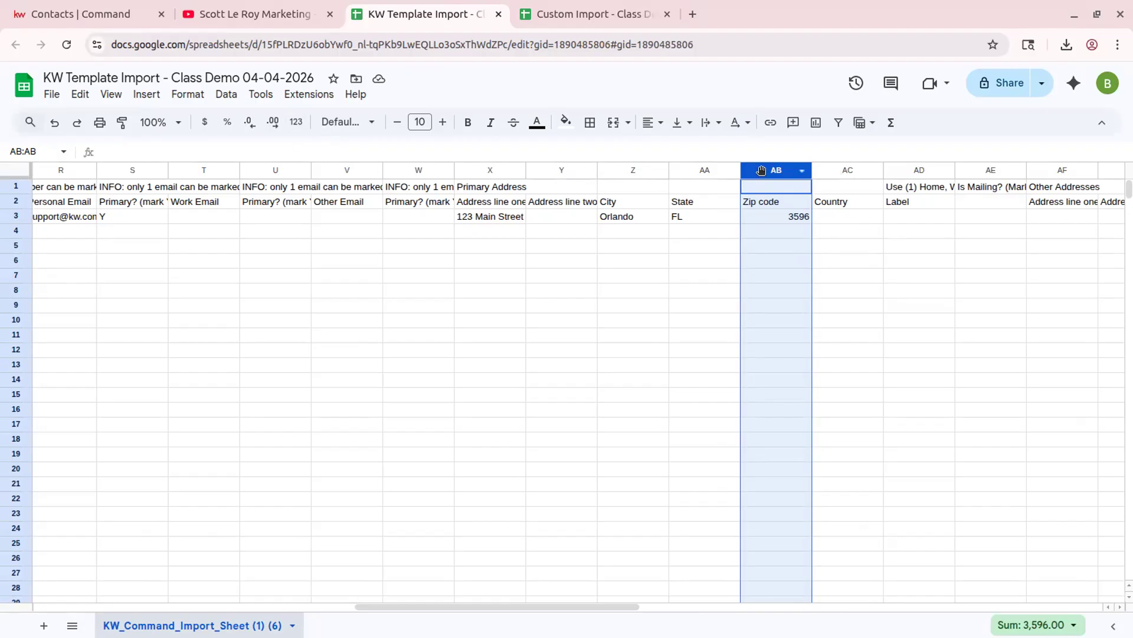
pyautogui.click(296, 124)
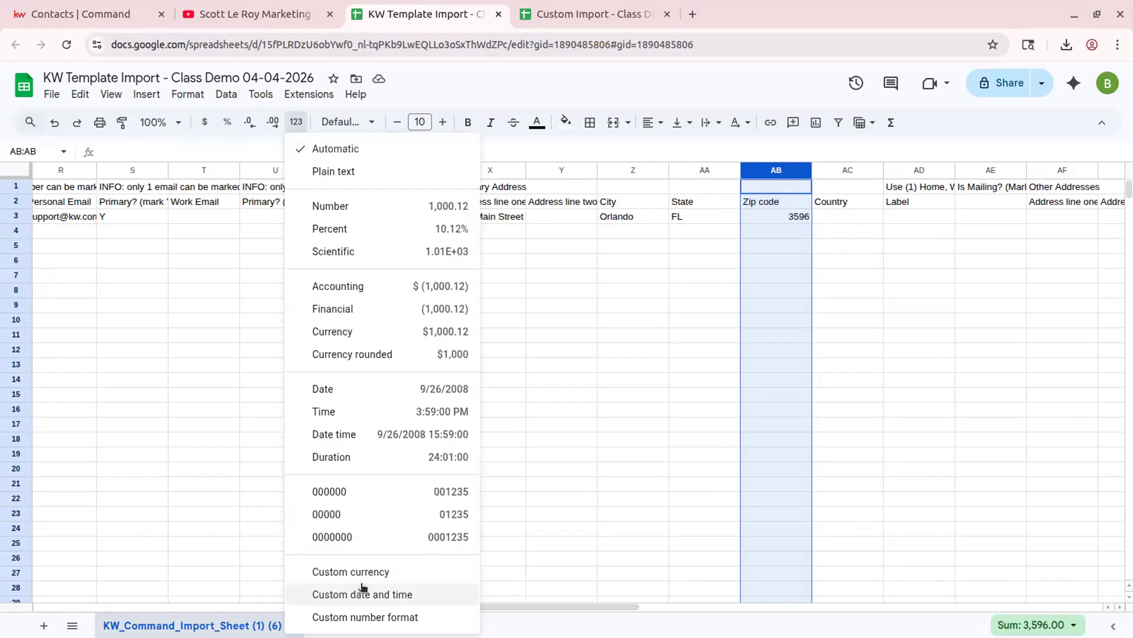
pyautogui.click(364, 616)
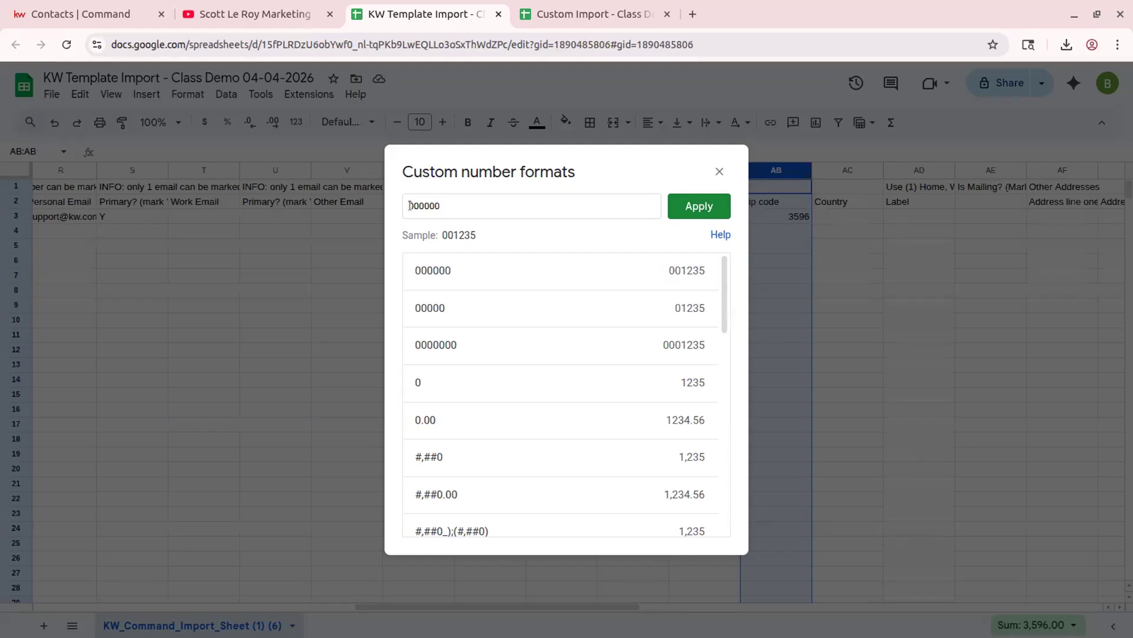
pyautogui.click(448, 205)
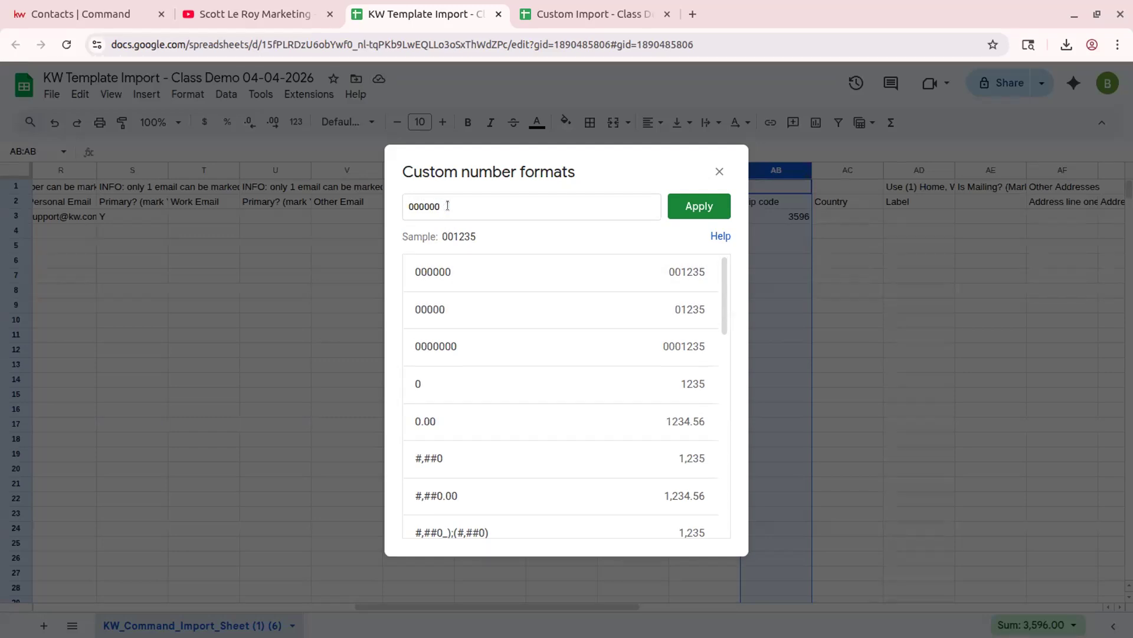
pyautogui.click(711, 207)
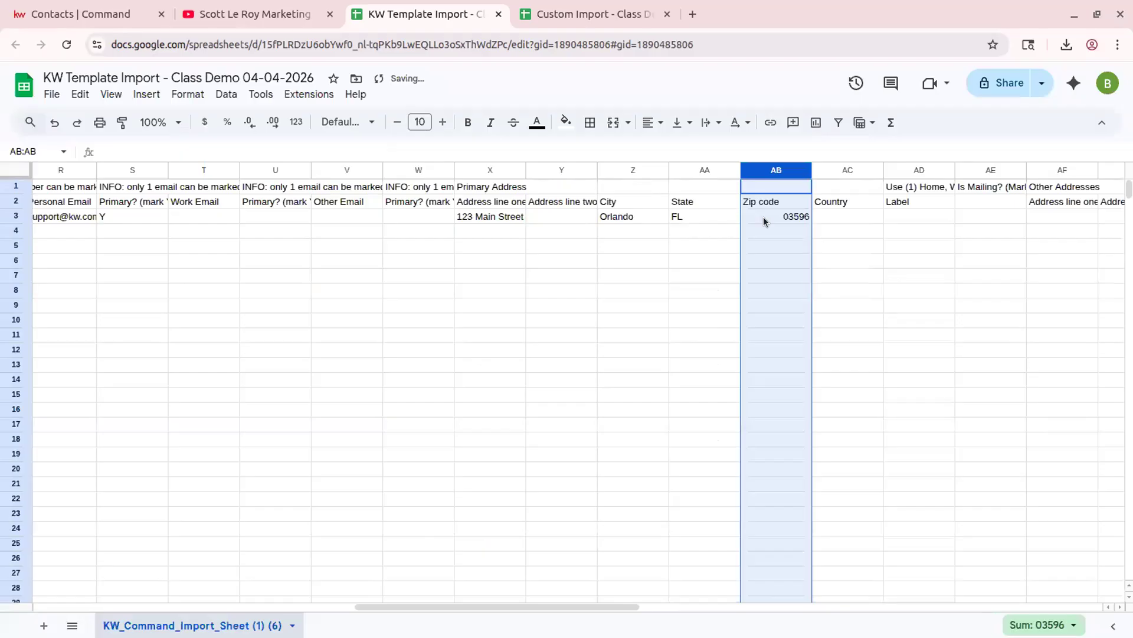
pyautogui.click(787, 229)
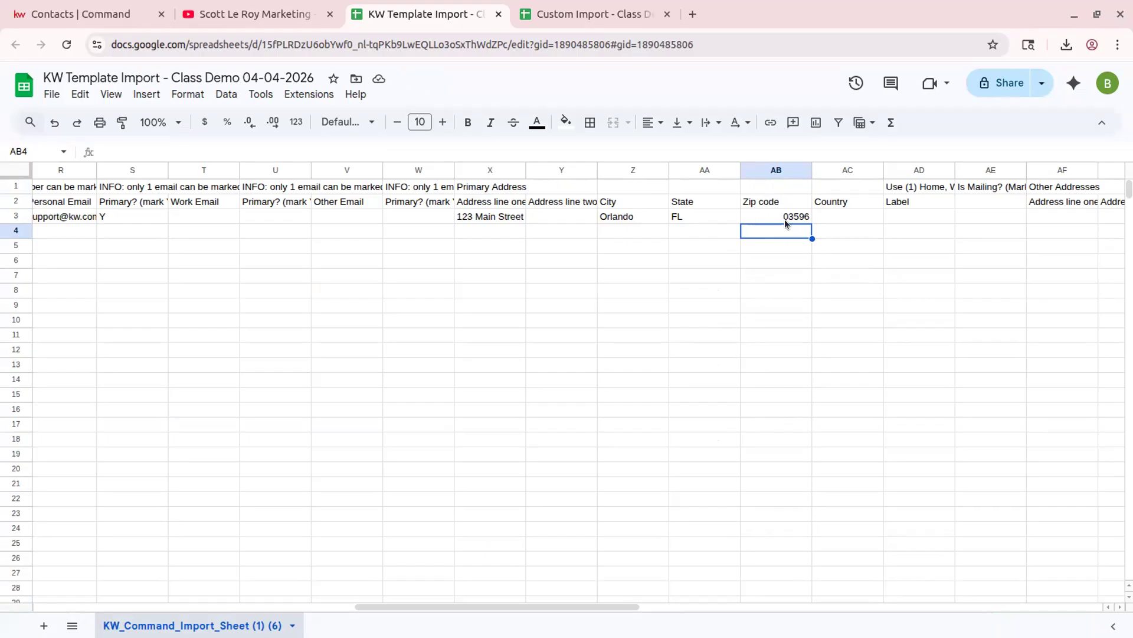
# - Flag the primary address as the mailing address with Y under Is Mailing?
pyautogui.click(830, 217)
pyautogui.click(935, 218)
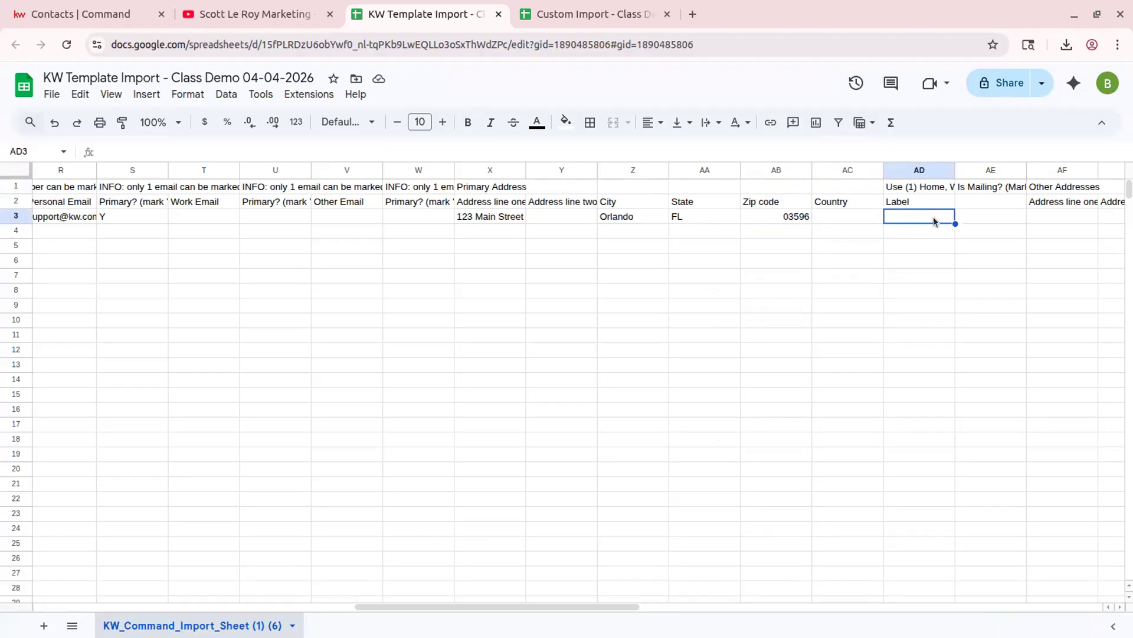
pyautogui.press('Right')
pyautogui.press('Right')
pyautogui.press('Right')
pyautogui.press('Right')
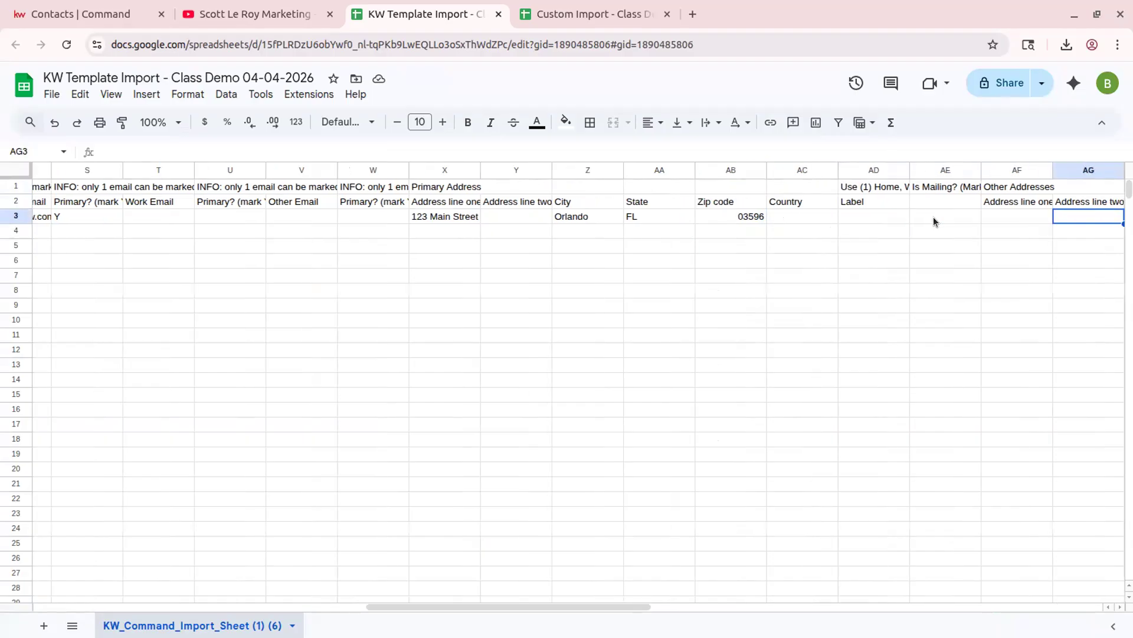
pyautogui.press('Left')
pyautogui.press('Left')
pyautogui.press('Left')
pyautogui.press('Left')
pyautogui.press('Right')
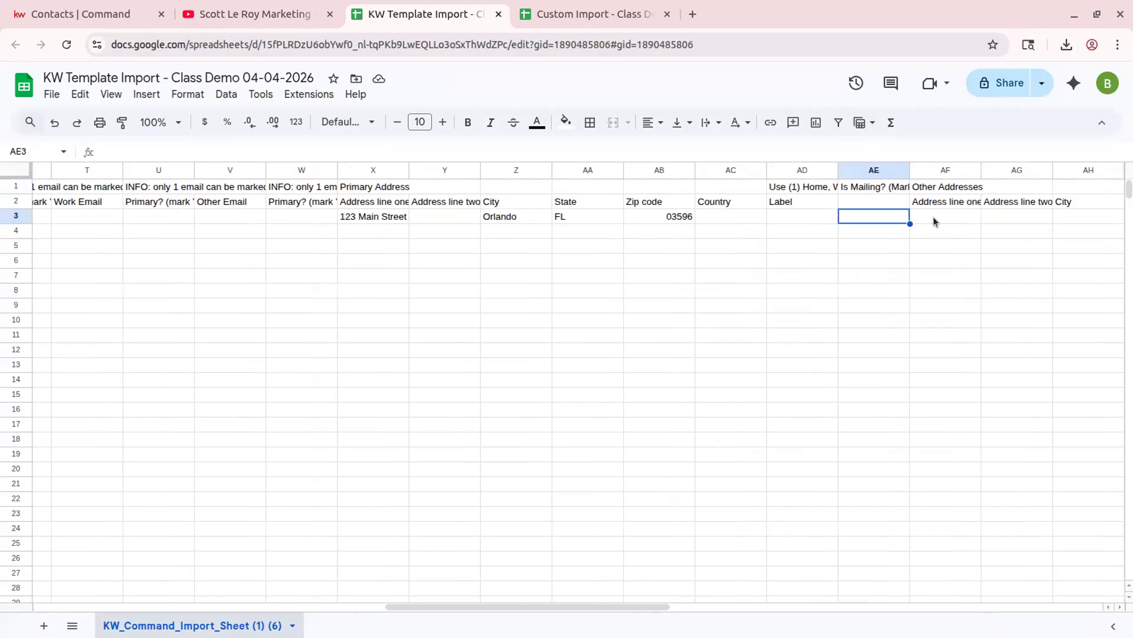
pyautogui.click(933, 219)
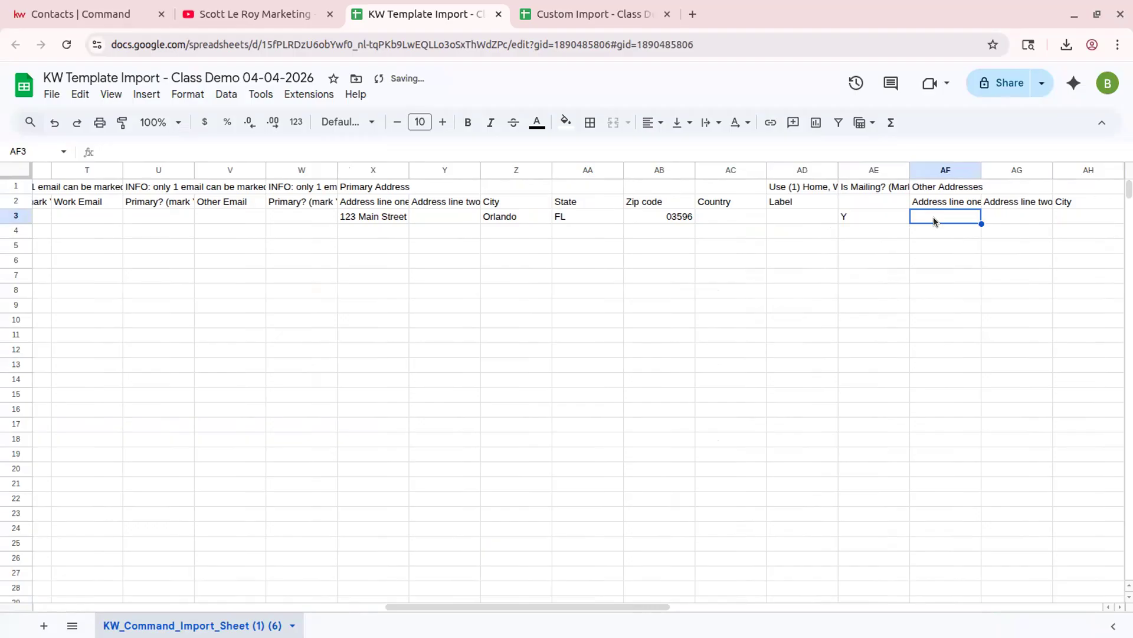
# - Move right along row 3 to bring the Source, Notes, Tags and social media columns into view
pyautogui.press('Tab')
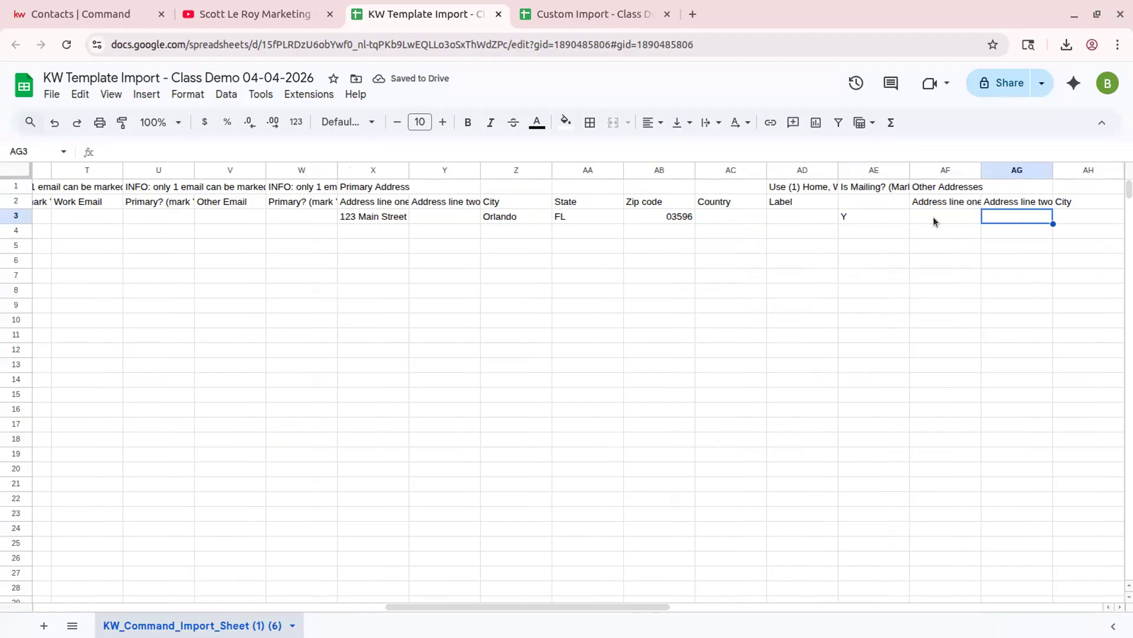
pyautogui.press('Tab')
pyautogui.press('Tab')
pyautogui.press('Tab')
pyautogui.press('Tab')
pyautogui.press('Tab')
pyautogui.press('Tab')
pyautogui.press('Tab')
pyautogui.press('Tab')
pyautogui.press('Tab')
pyautogui.press('Tab')
pyautogui.press('Tab')
pyautogui.press('Tab')
pyautogui.press('Tab')
pyautogui.press('Tab')
pyautogui.press('Tab')
pyautogui.press('Tab')
pyautogui.press('Tab')
pyautogui.hotkey('shift', 'Tab')
pyautogui.press('Tab')
pyautogui.press('Tab')
pyautogui.press('Tab')
pyautogui.press('Tab')
pyautogui.press('Tab')
pyautogui.press('Tab')
pyautogui.press('Tab')
pyautogui.press('Tab')
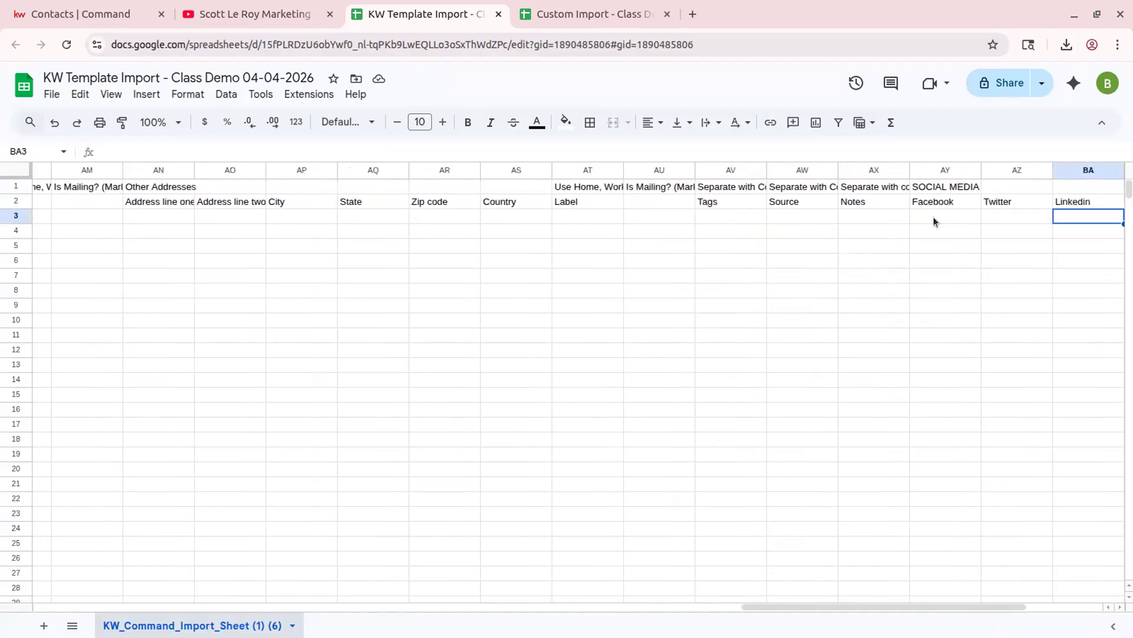
pyautogui.hotkey('shift', 'Tab')
pyautogui.hotkey('shift', 'Tab')
pyautogui.hotkey('shift', 'Tab')
pyautogui.hotkey('shift', 'Tab')
pyautogui.hotkey('shift', 'Tab')
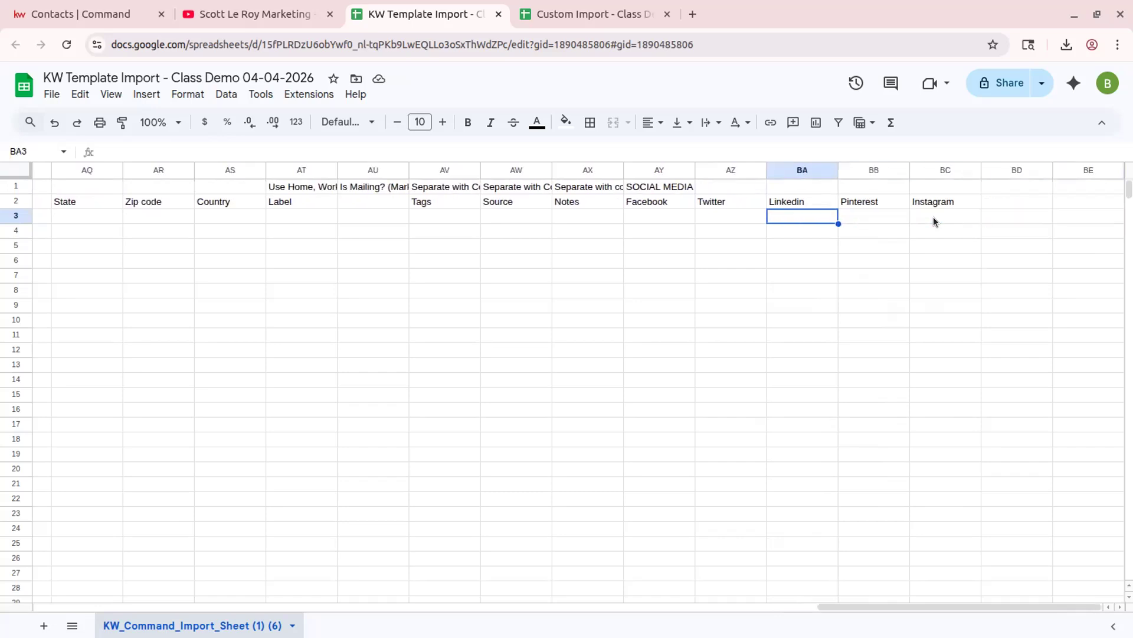
pyautogui.click(436, 201)
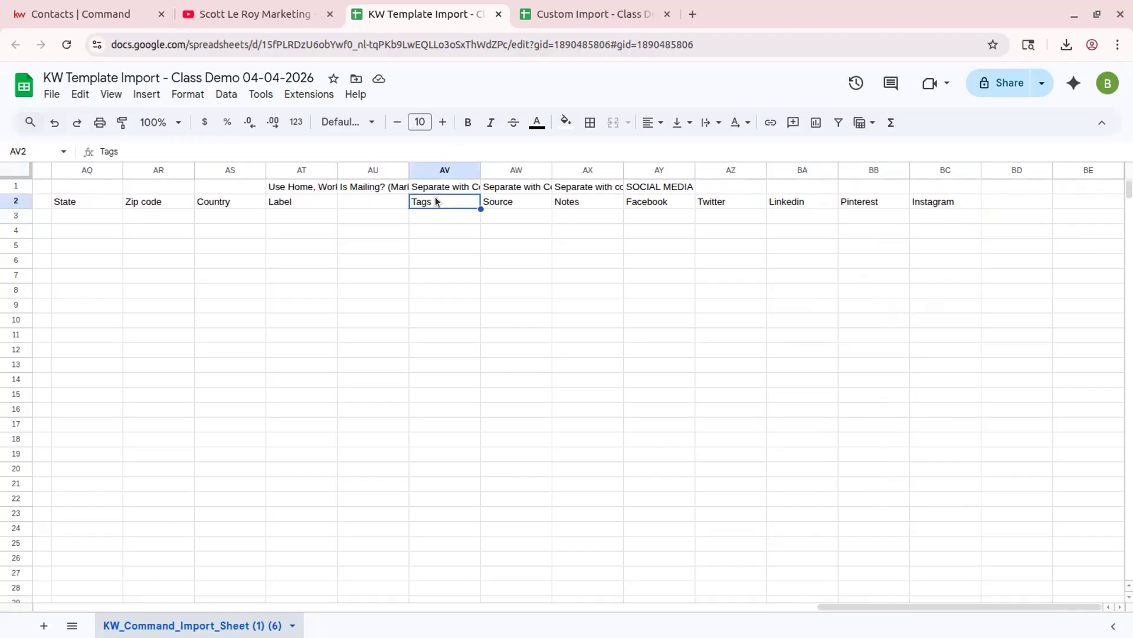
pyautogui.click(512, 200)
pyautogui.click(596, 199)
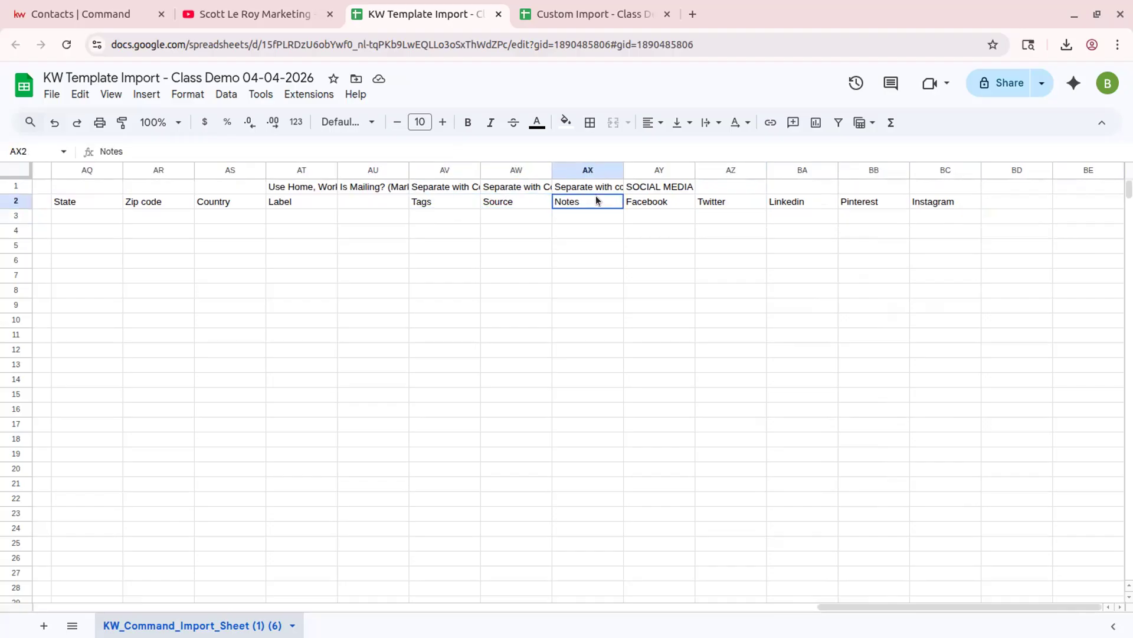
pyautogui.click(647, 201)
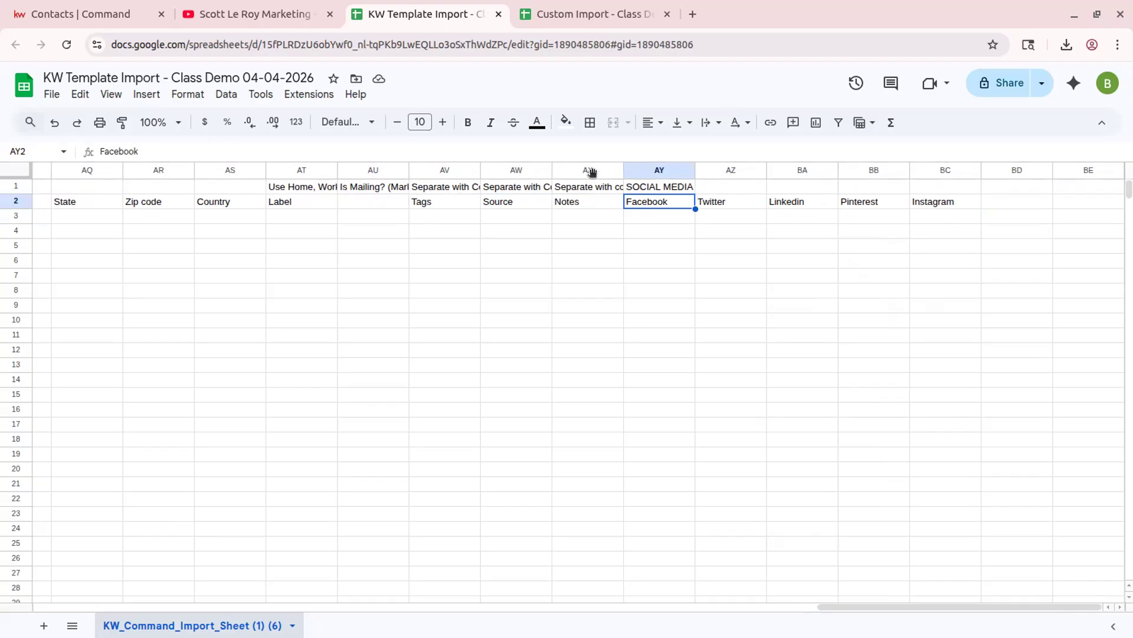
pyautogui.click(433, 220)
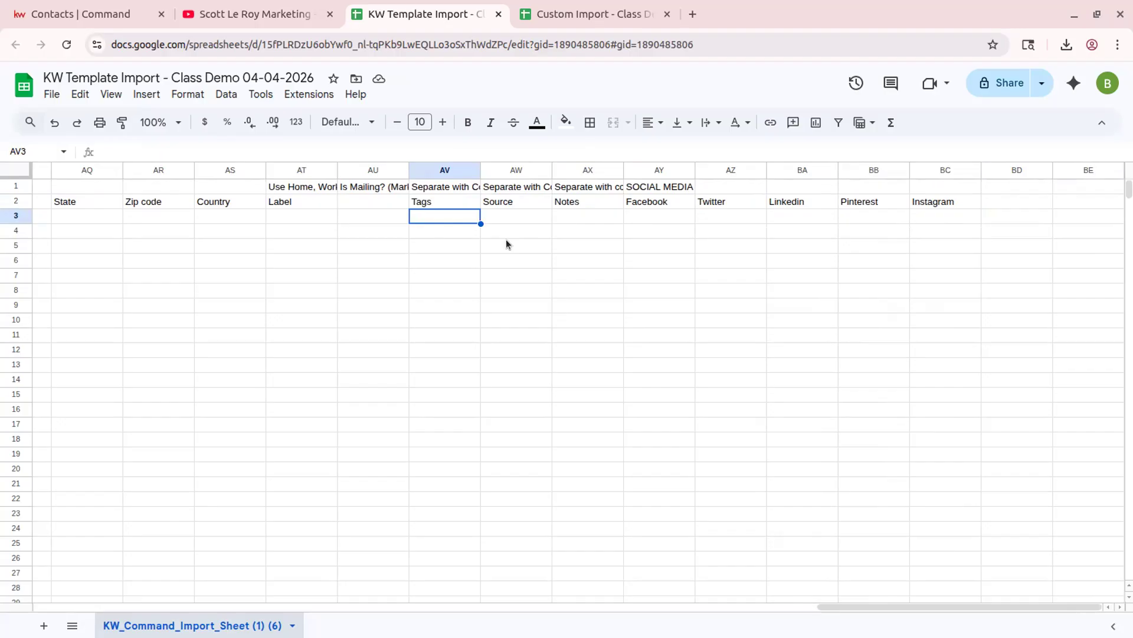
# - Enter 'Import 04-04-26, Class Demo, Buyer' in row 3's Tags cell, correcting the commas
pyautogui.write('Import ')
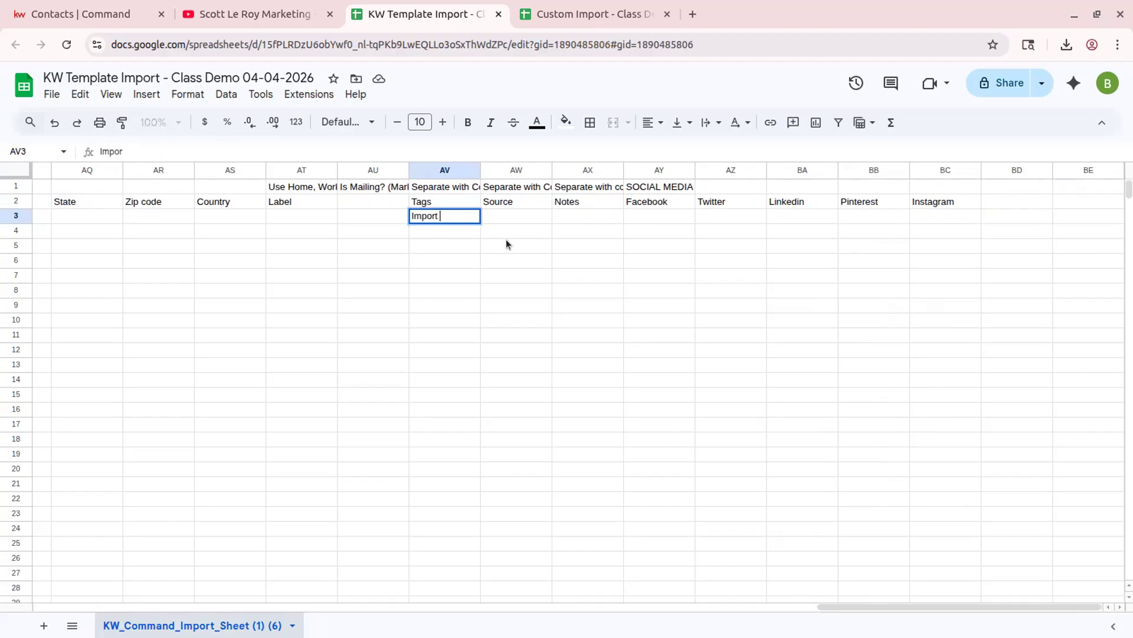
pyautogui.write('04-04-26')
pyautogui.write(',')
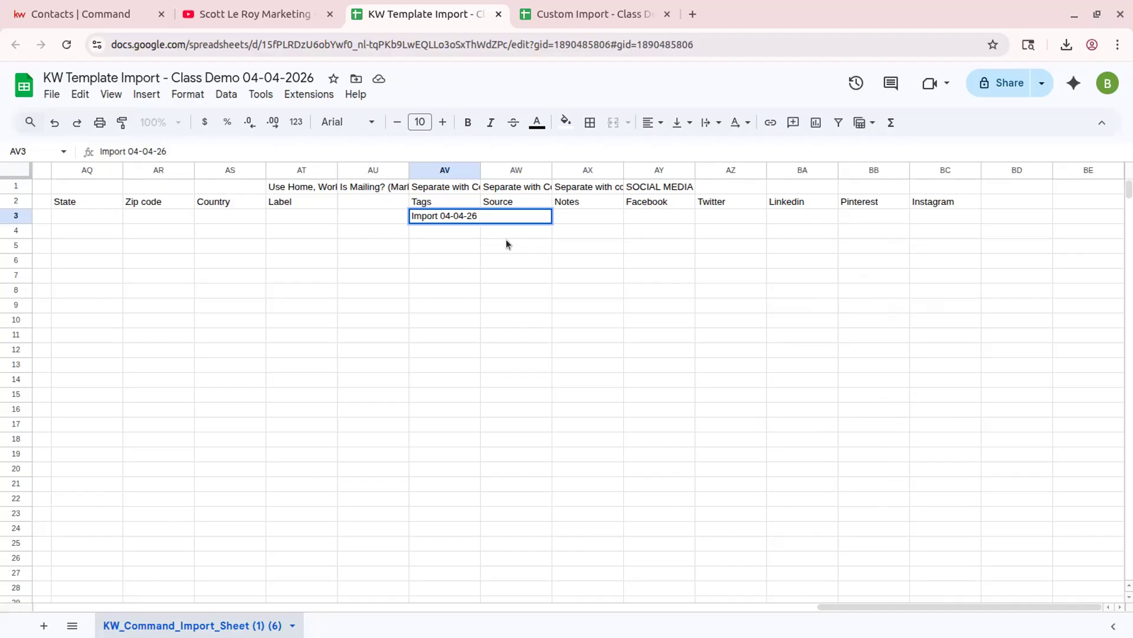
pyautogui.write('lass Demo Buyer')
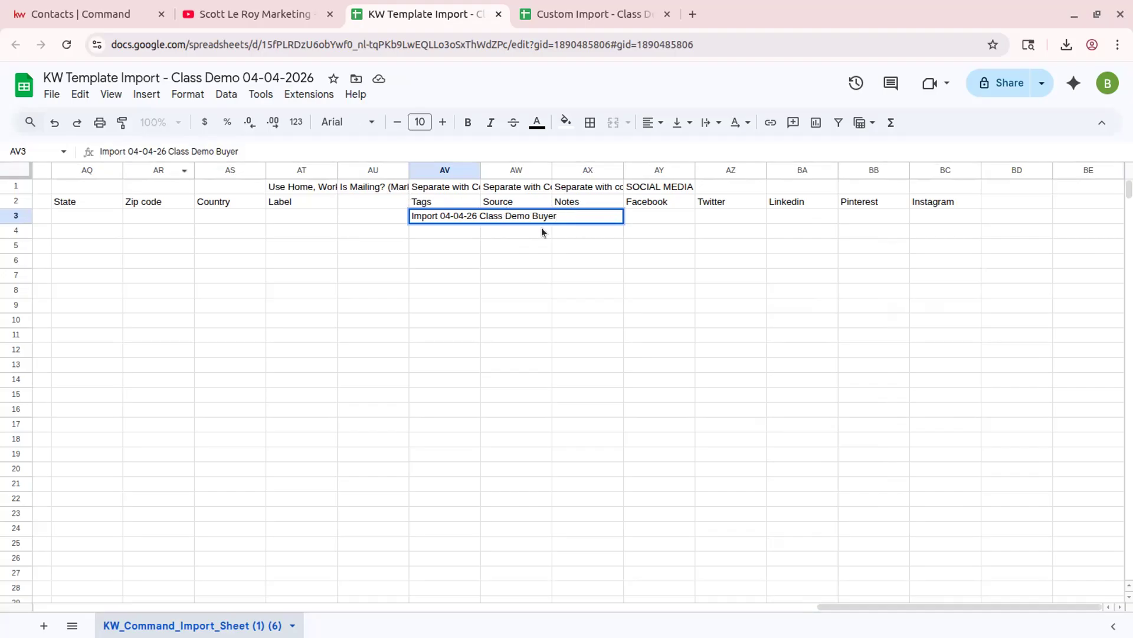
pyautogui.click(478, 215)
pyautogui.write(',')
pyautogui.press('Right')
pyautogui.press('Right')
pyautogui.press('Right')
pyautogui.press('Right')
pyautogui.press('Right')
pyautogui.press('Right')
pyautogui.press('Right')
pyautogui.press('Right')
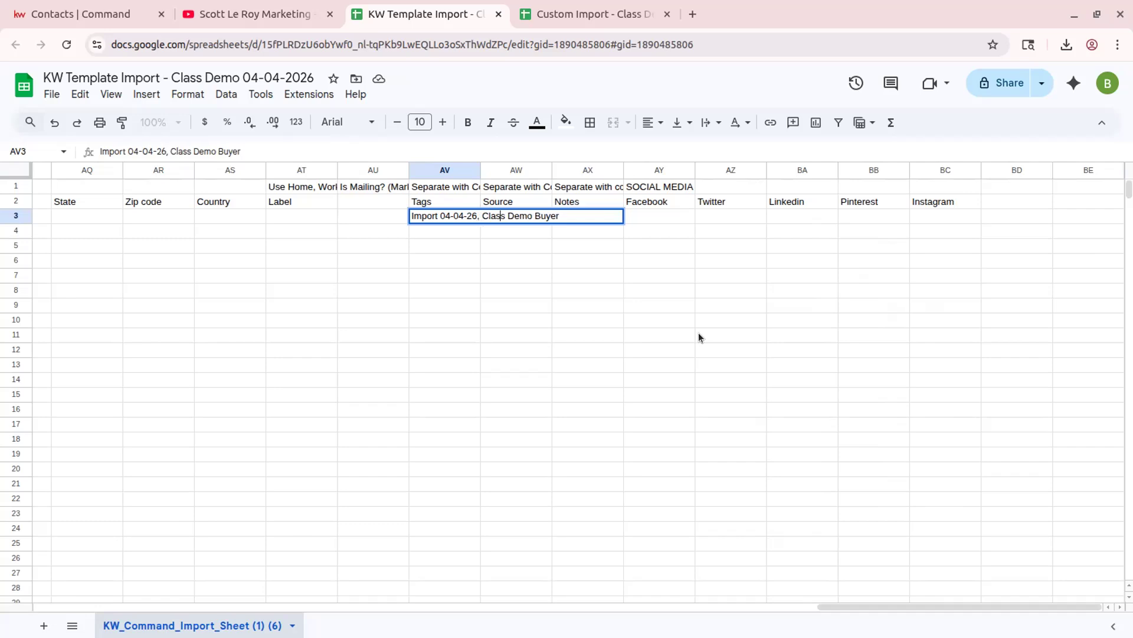
pyautogui.write(',')
pyautogui.click(530, 235)
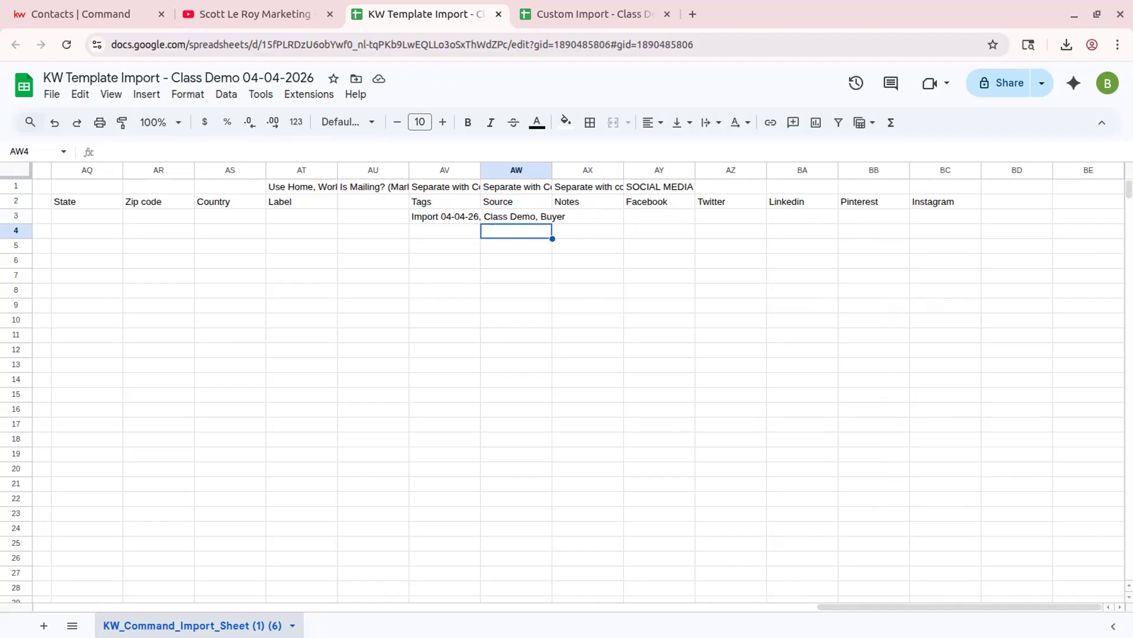
# - Delete the stray 's' from the contact's Source cell, leaving it empty
pyautogui.click(508, 216)
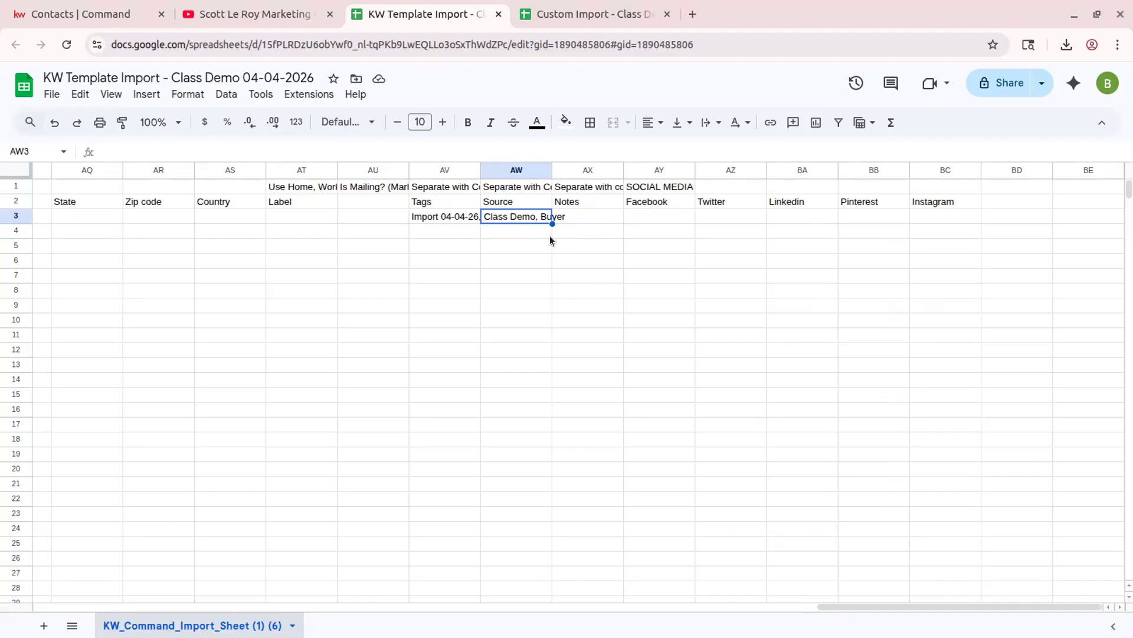
pyautogui.click(452, 230)
pyautogui.click(514, 232)
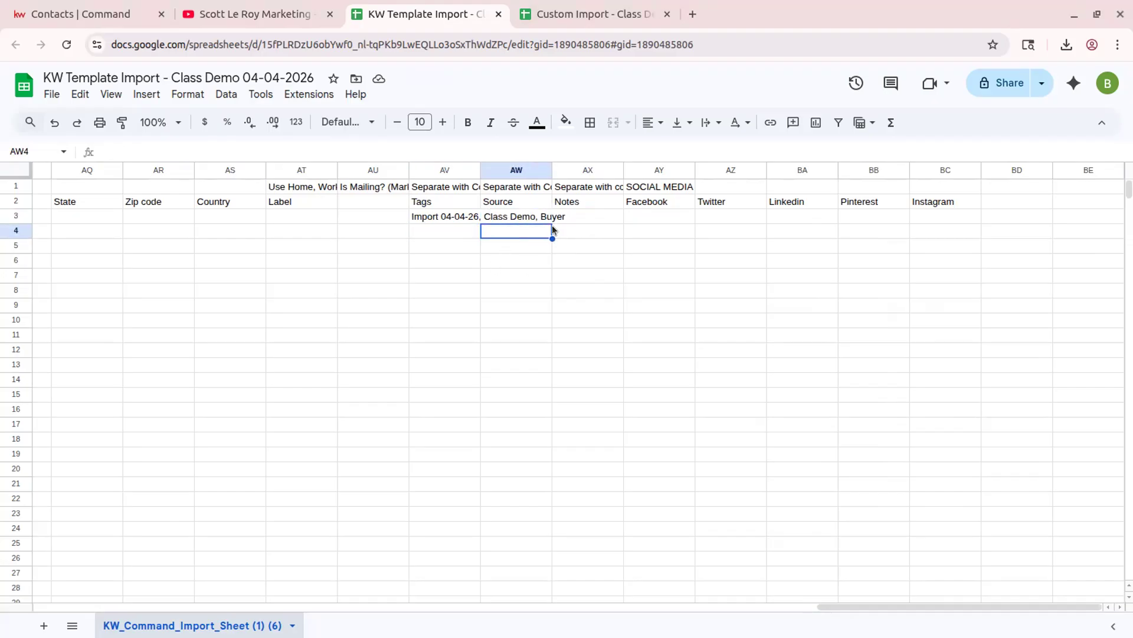
pyautogui.click(496, 216)
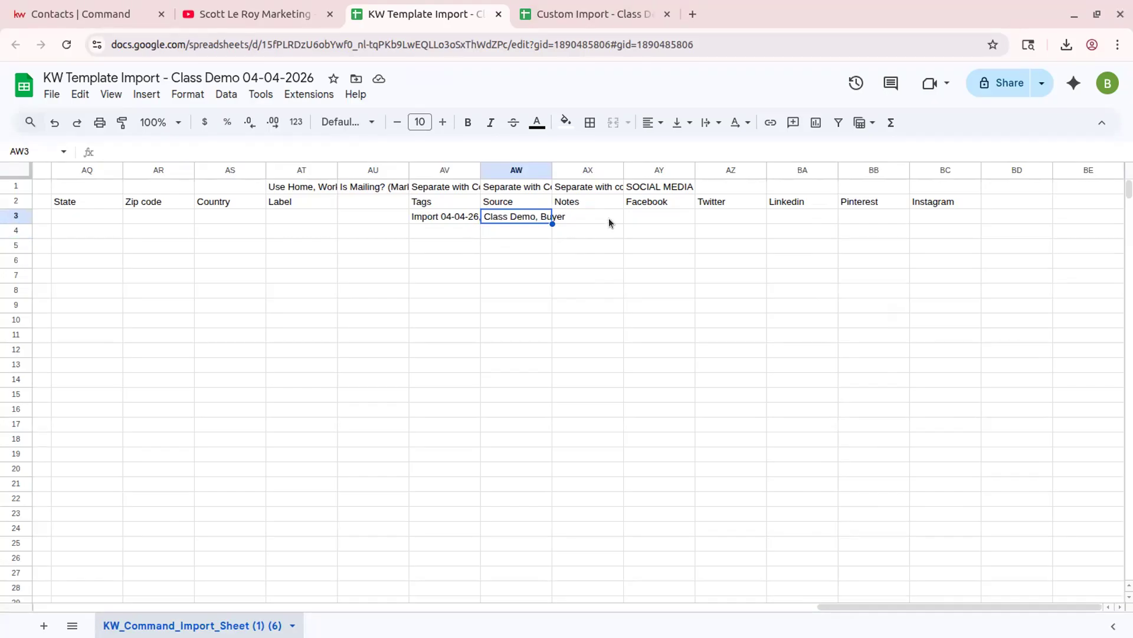
pyautogui.write('s')
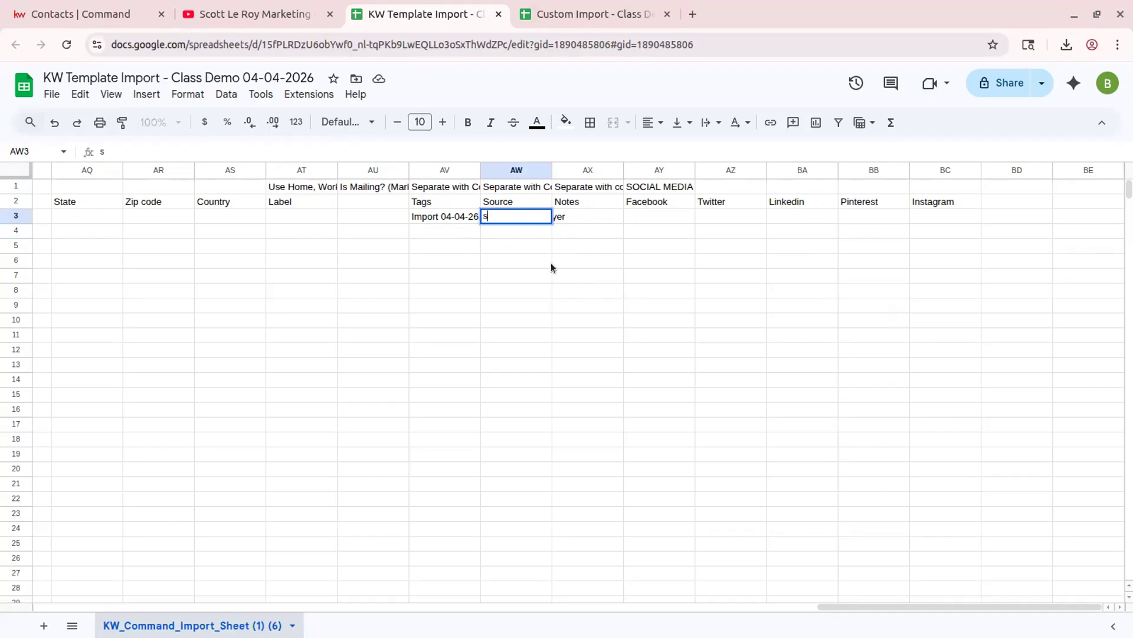
pyautogui.press('BackSpace')
pyautogui.click(601, 216)
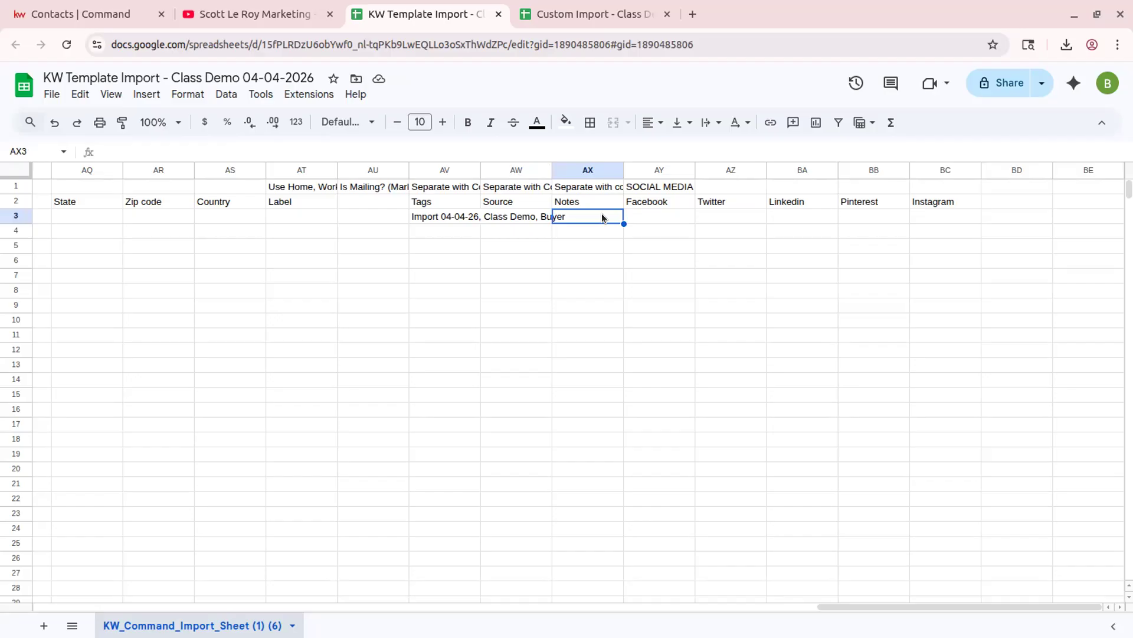
# - Move along row 3 through the social media columns and down into row 4
pyautogui.press('Tab')
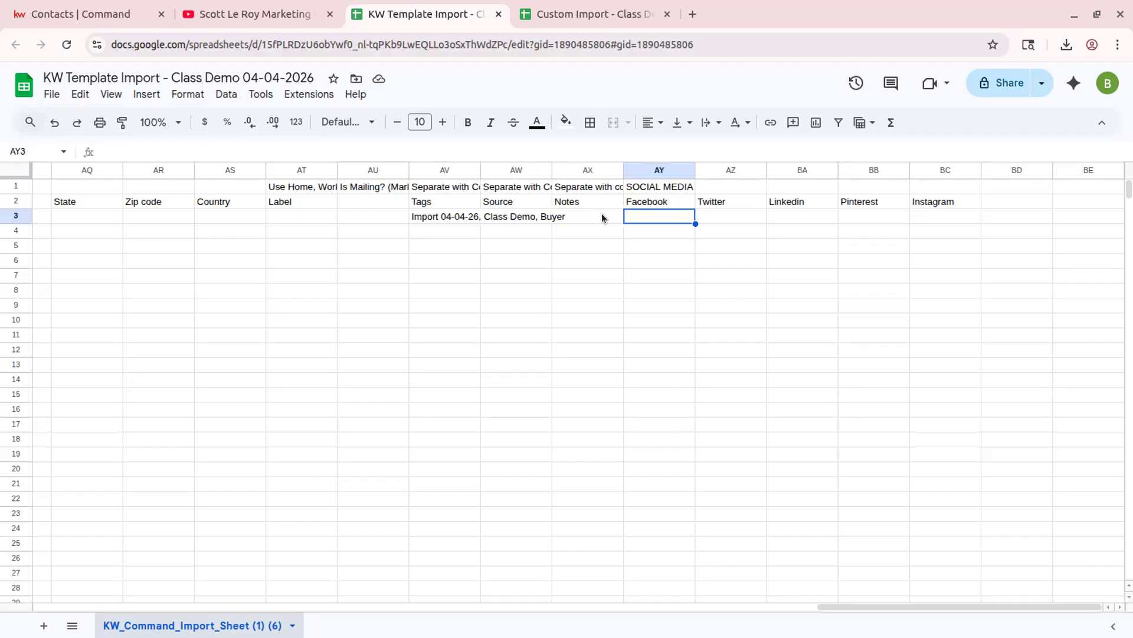
pyautogui.press('Tab')
pyautogui.press('Tab')
pyautogui.press('Tab')
pyautogui.press('Tab')
pyautogui.press('Tab')
pyautogui.hotkey('shift', 'Tab')
pyautogui.hotkey('shift', 'Tab')
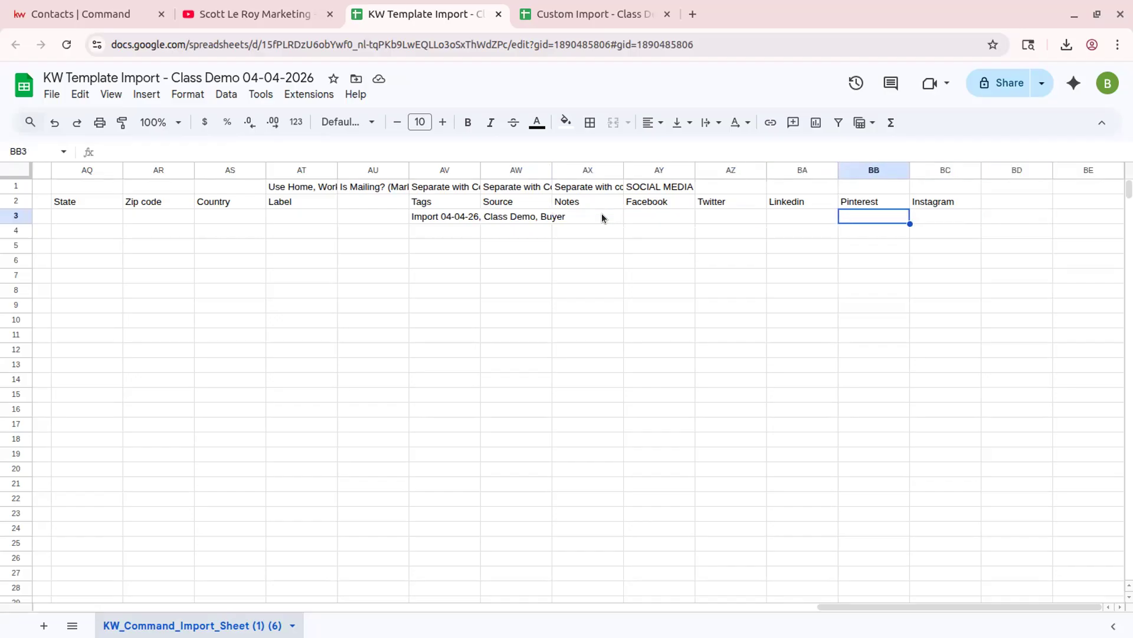
pyautogui.press('Down')
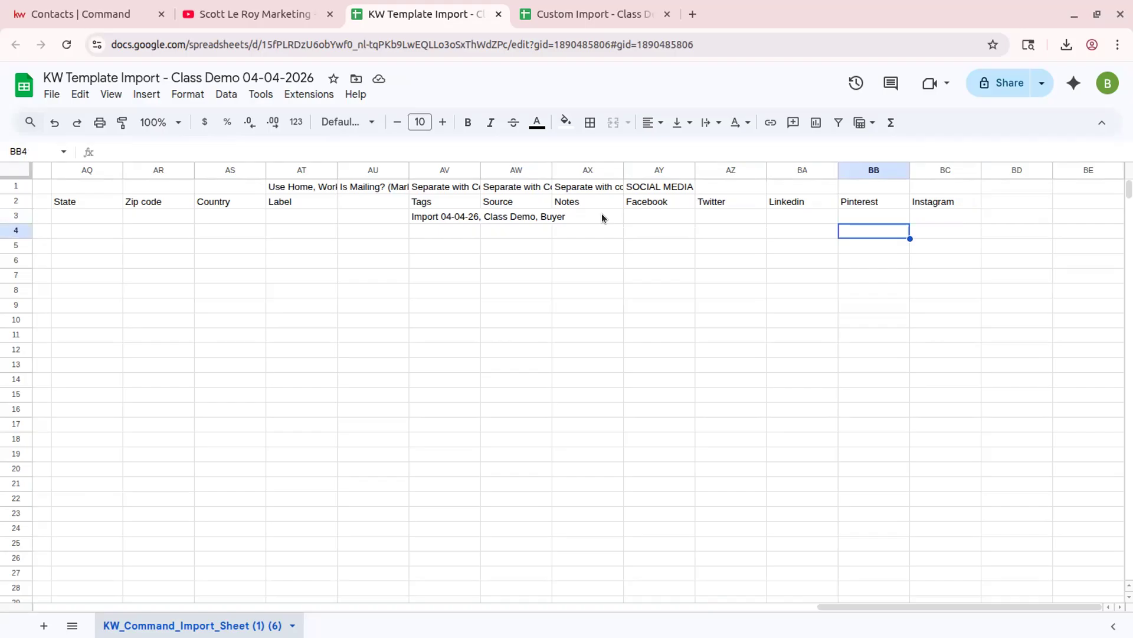
pyautogui.press('Left')
# - Start a second contact in row 4 by entering its first name and last name
pyautogui.moveTo(891, 602); pyautogui.dragTo(76, 568)
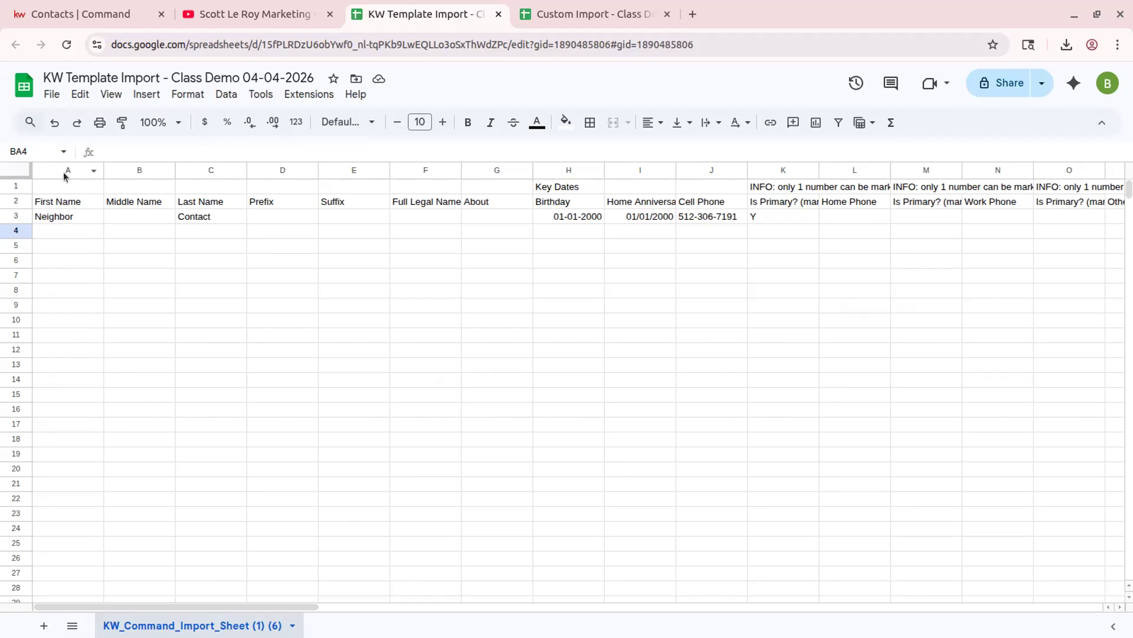
pyautogui.moveTo(76, 208); pyautogui.dragTo(36, 557)
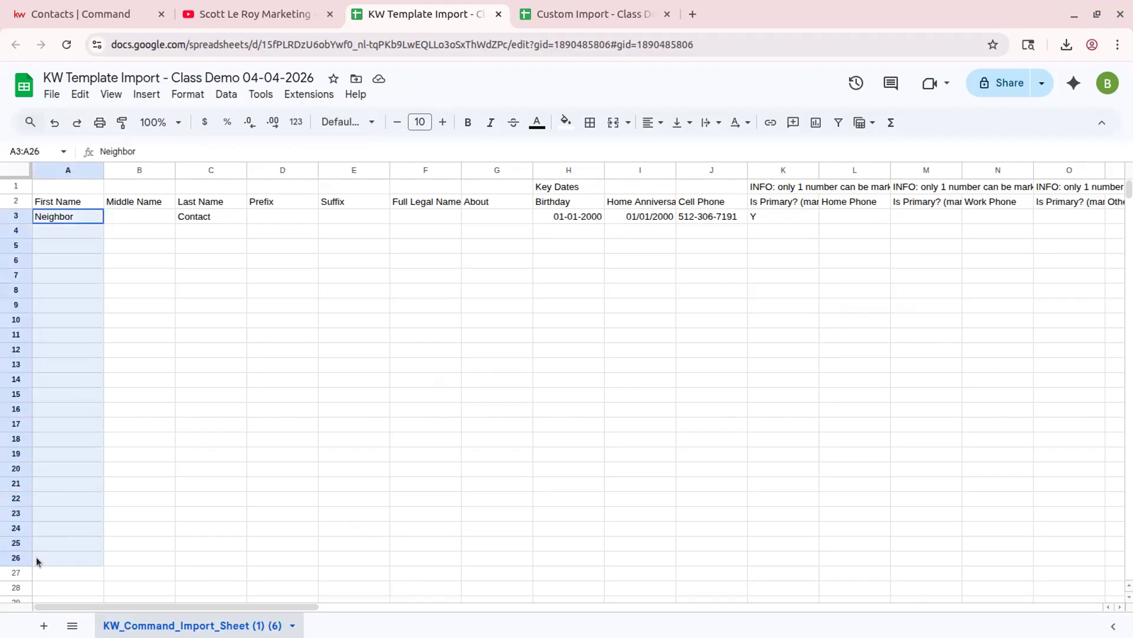
pyautogui.click(65, 233)
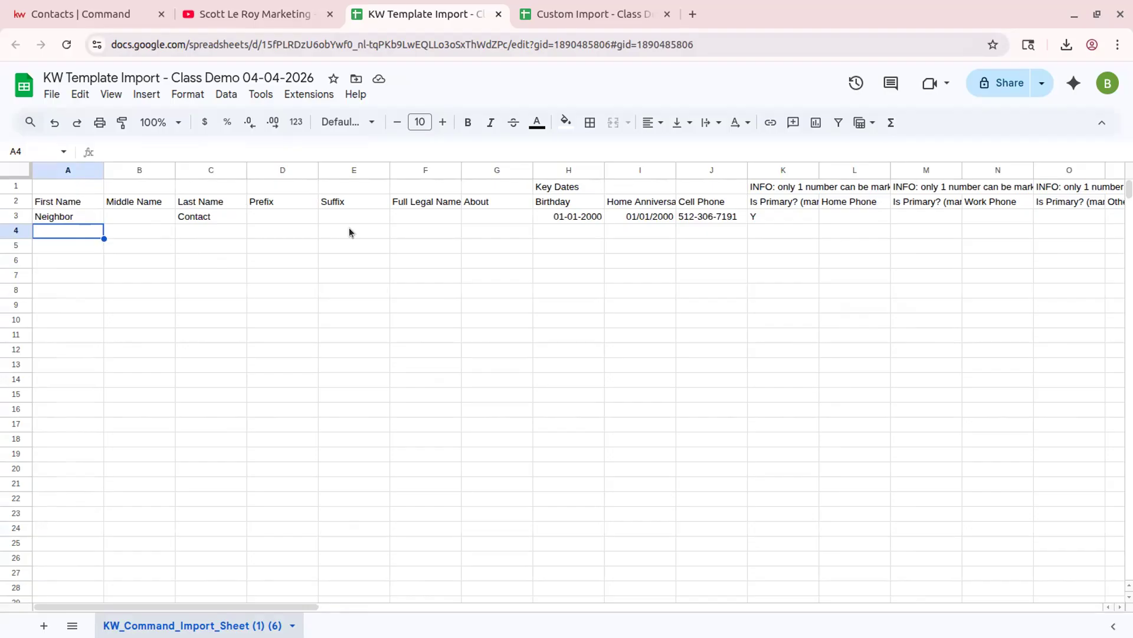
pyautogui.write('Demo')
pyautogui.press('Tab')
pyautogui.press('Tab')
pyautogui.press('Tab')
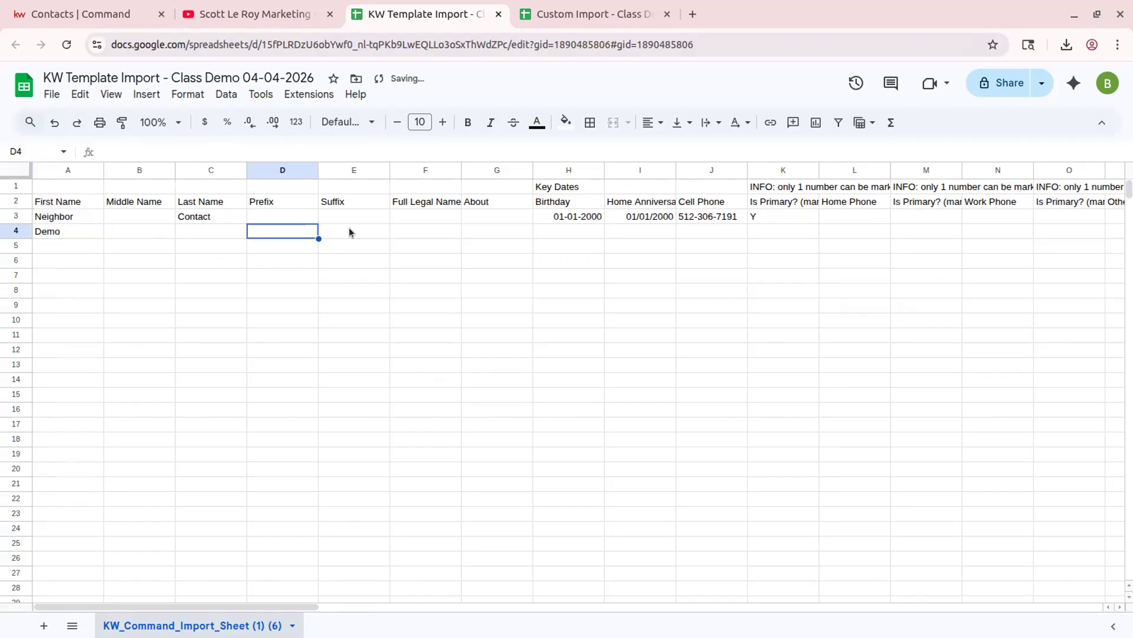
pyautogui.hotkey('shift', 'Tab')
pyautogui.write('Neighbor')
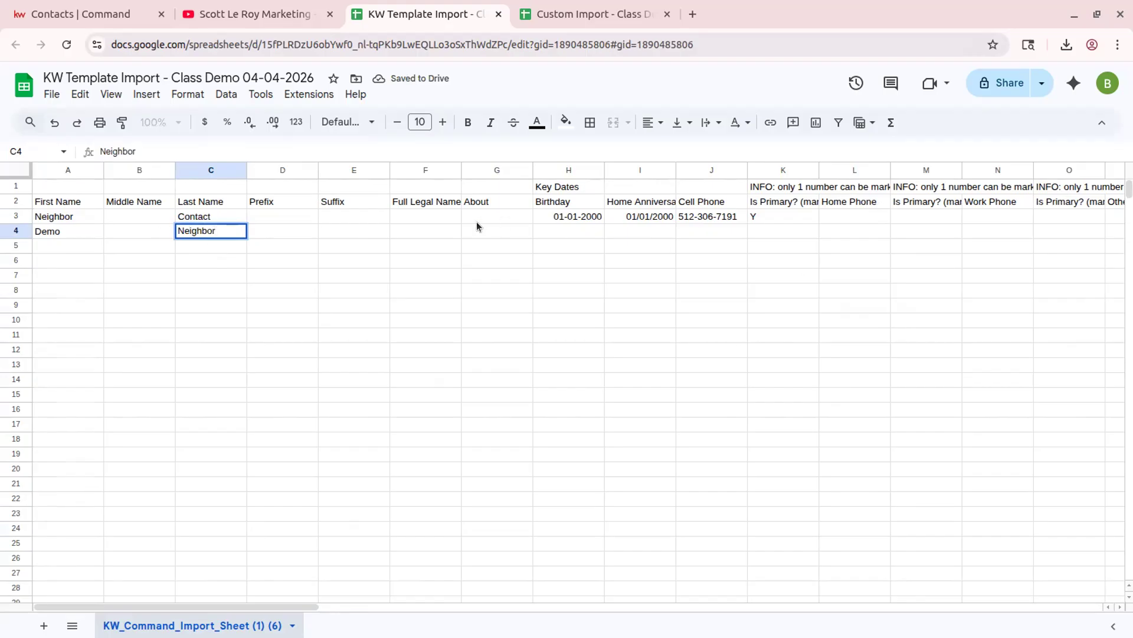
pyautogui.click(390, 233)
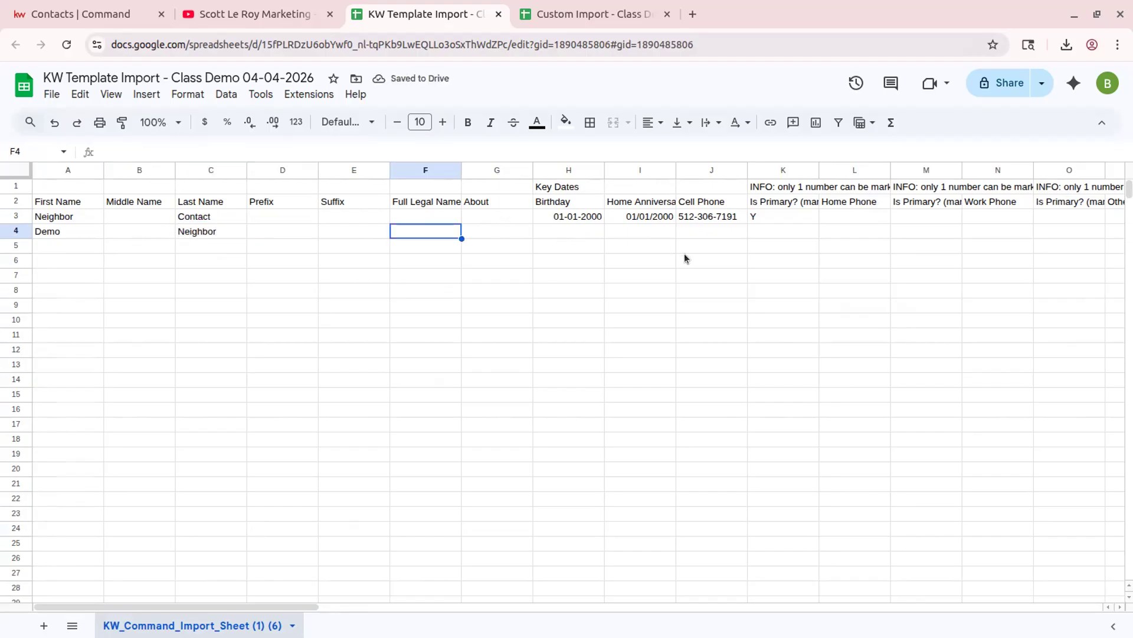
pyautogui.moveTo(233, 605); pyautogui.dragTo(1064, 493)
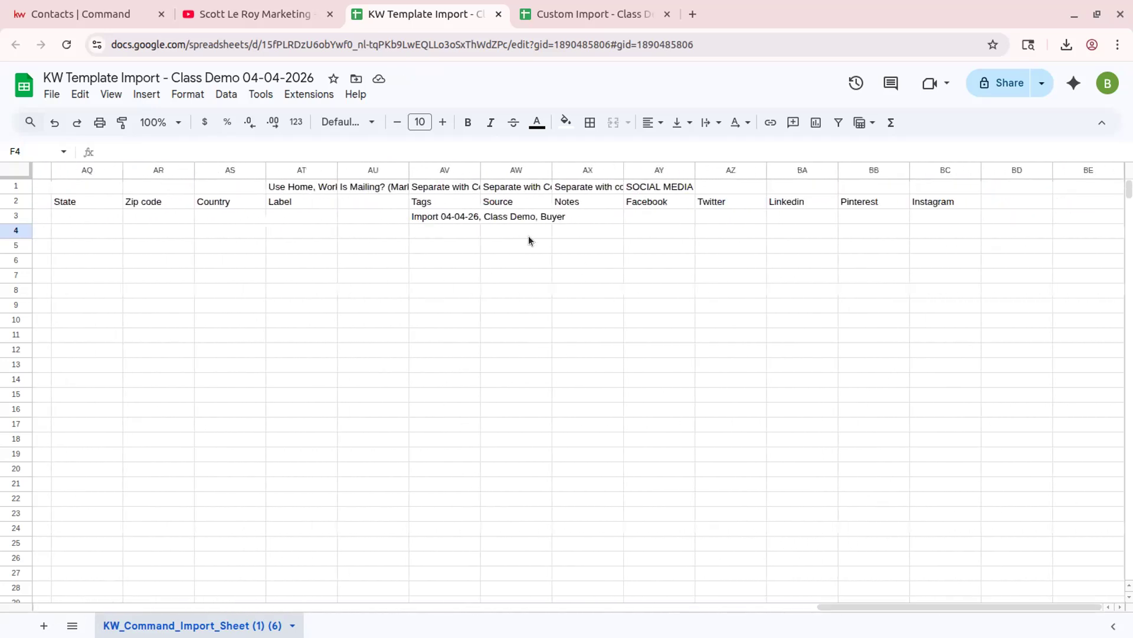
# - Copy row 3's tags 'Import 04-04-26, Class Demo, Buyer' into row 4's Tags cell
pyautogui.click(449, 216)
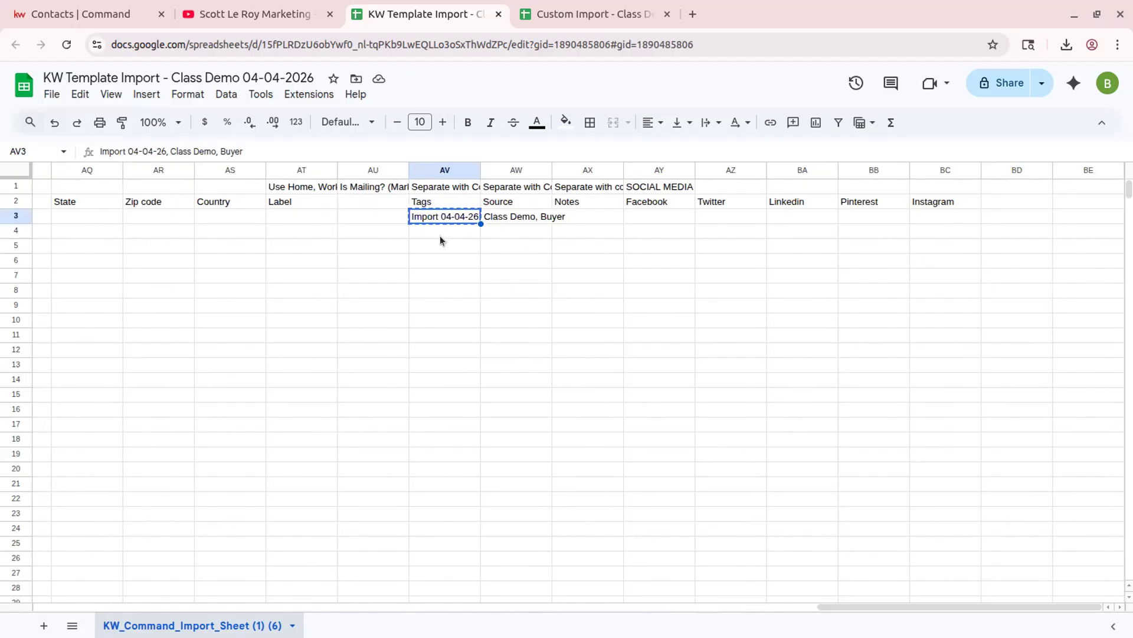
pyautogui.click(447, 230)
pyautogui.write('Import 04-04-26, Class Demo, Buyer')
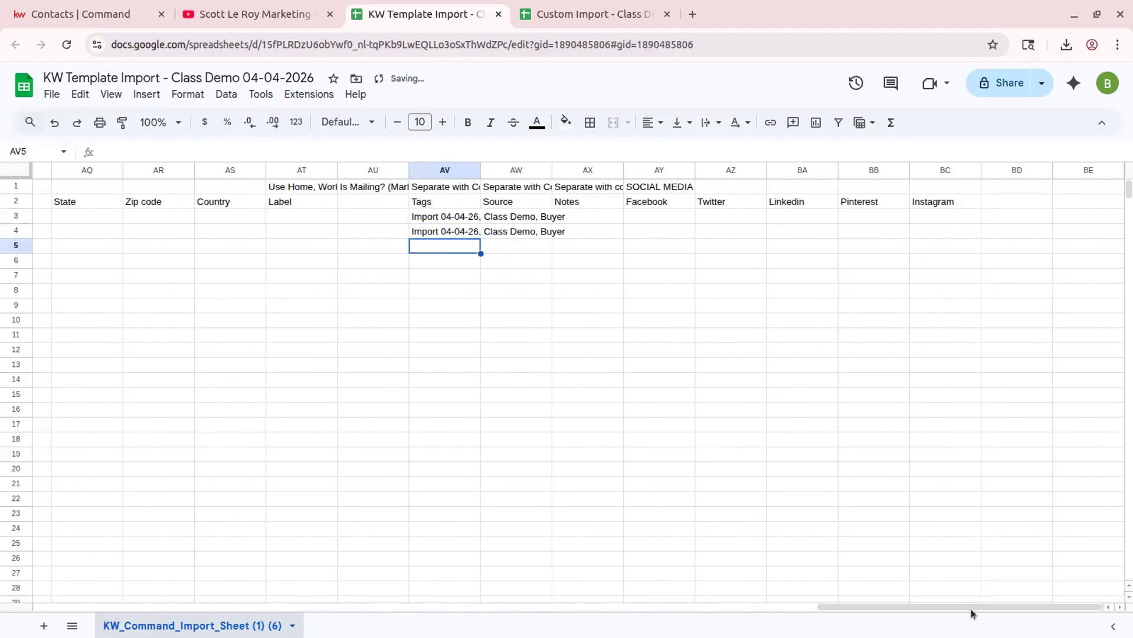
pyautogui.moveTo(998, 604); pyautogui.dragTo(986, 558)
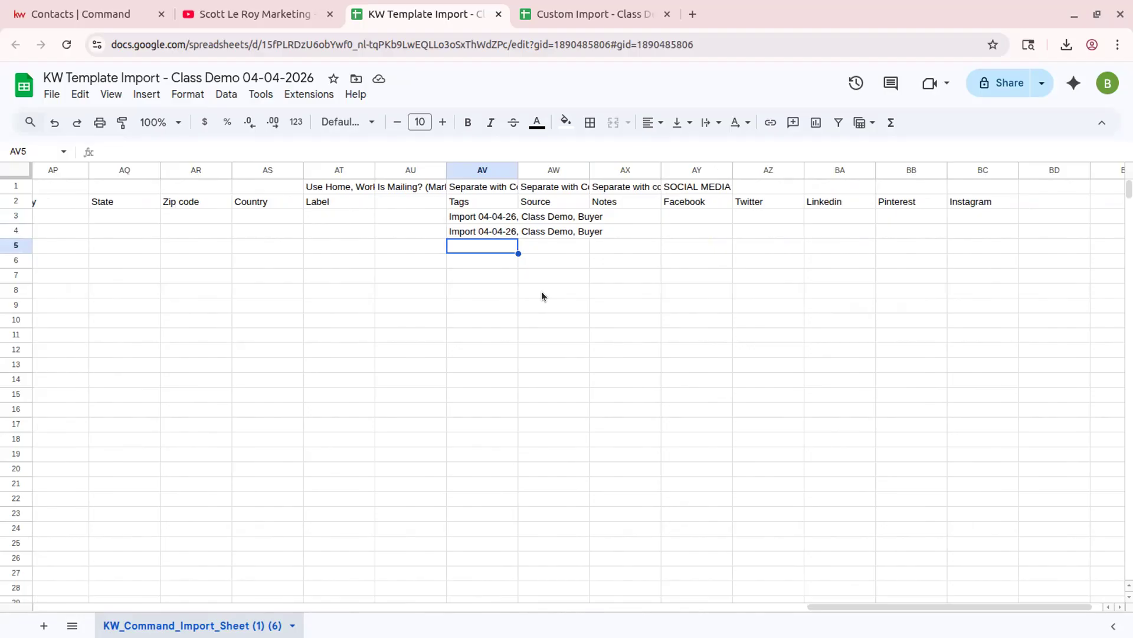
pyautogui.moveTo(1026, 604); pyautogui.dragTo(185, 594)
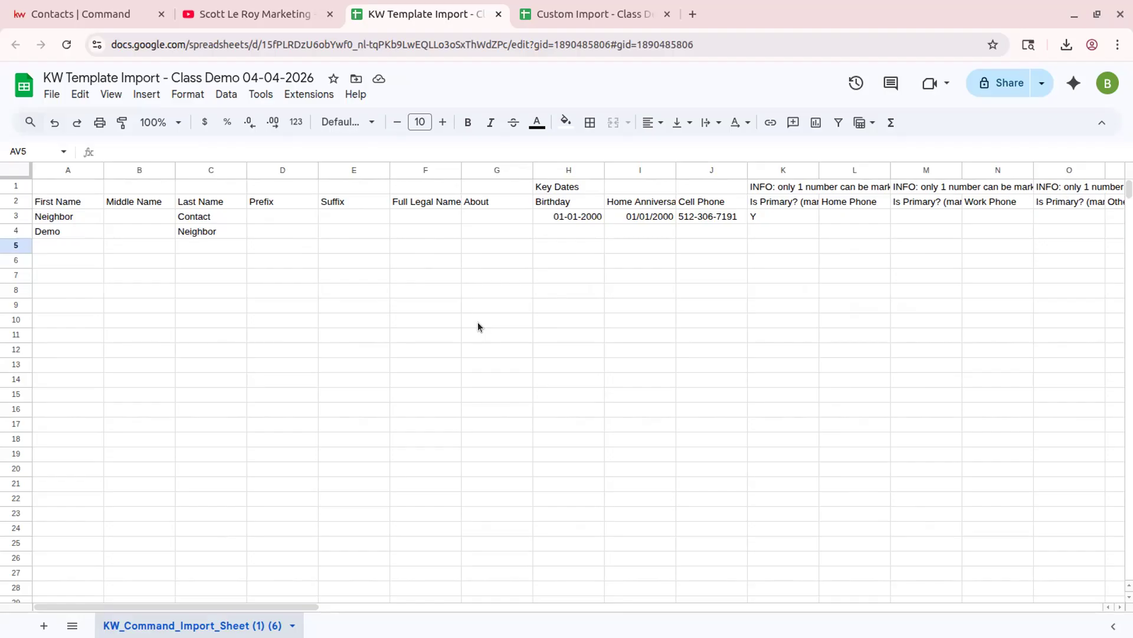
pyautogui.moveTo(304, 605); pyautogui.dragTo(1011, 455)
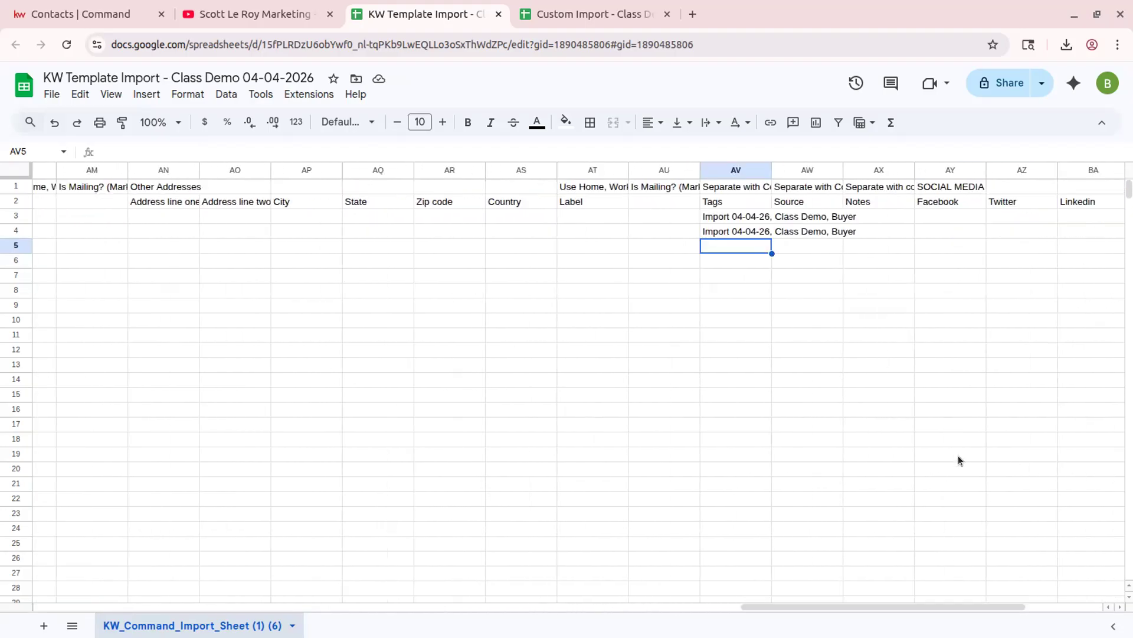
pyautogui.click(741, 217)
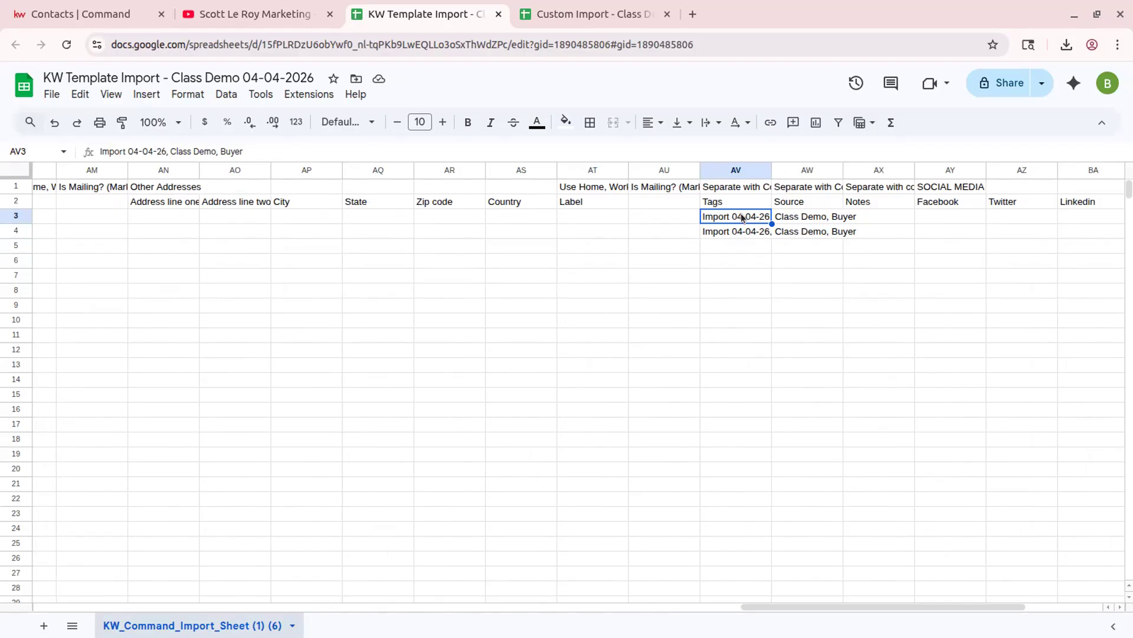
pyautogui.moveTo(944, 604); pyautogui.dragTo(140, 539)
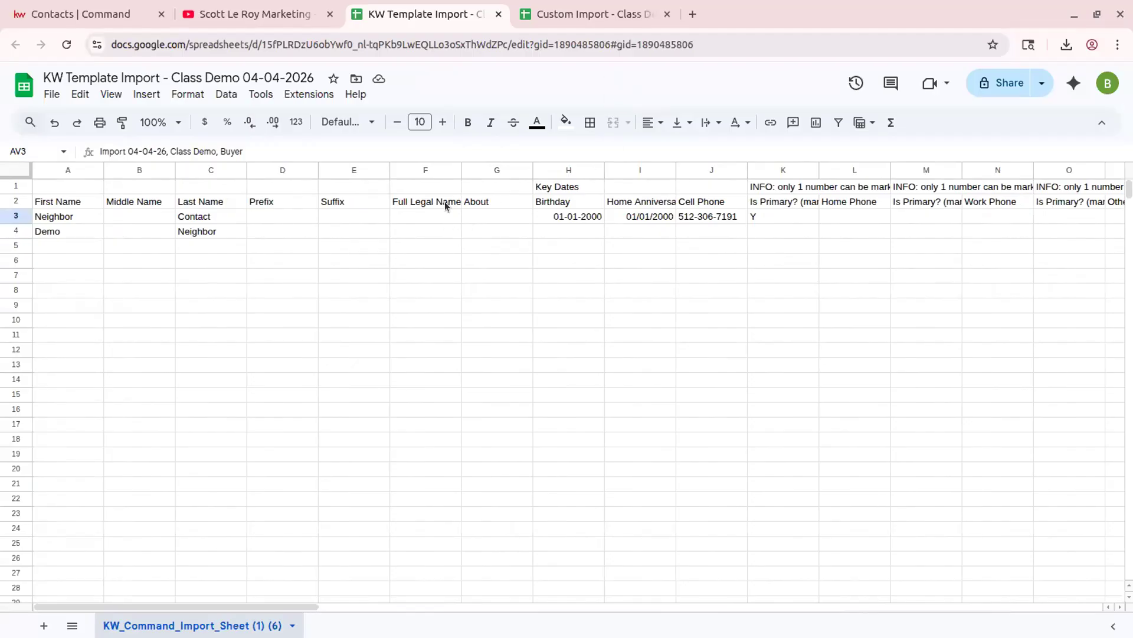
# - Switch to the empty 'Custom Import - Class Demo 04-04-2026' spreadsheet
pyautogui.click(584, 13)
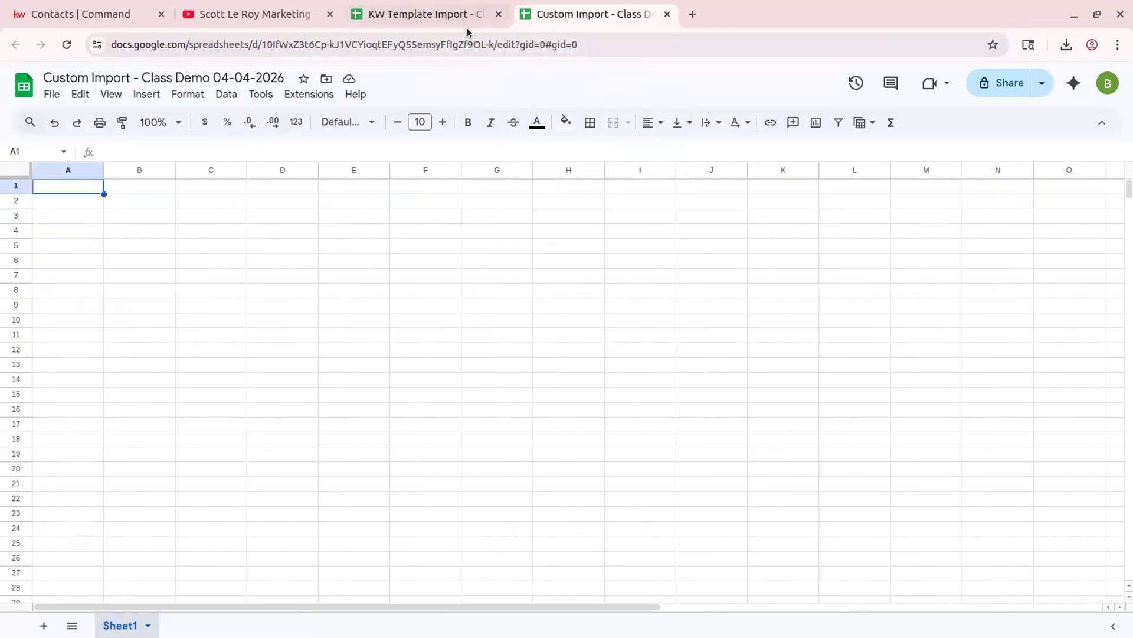
pyautogui.click(444, 18)
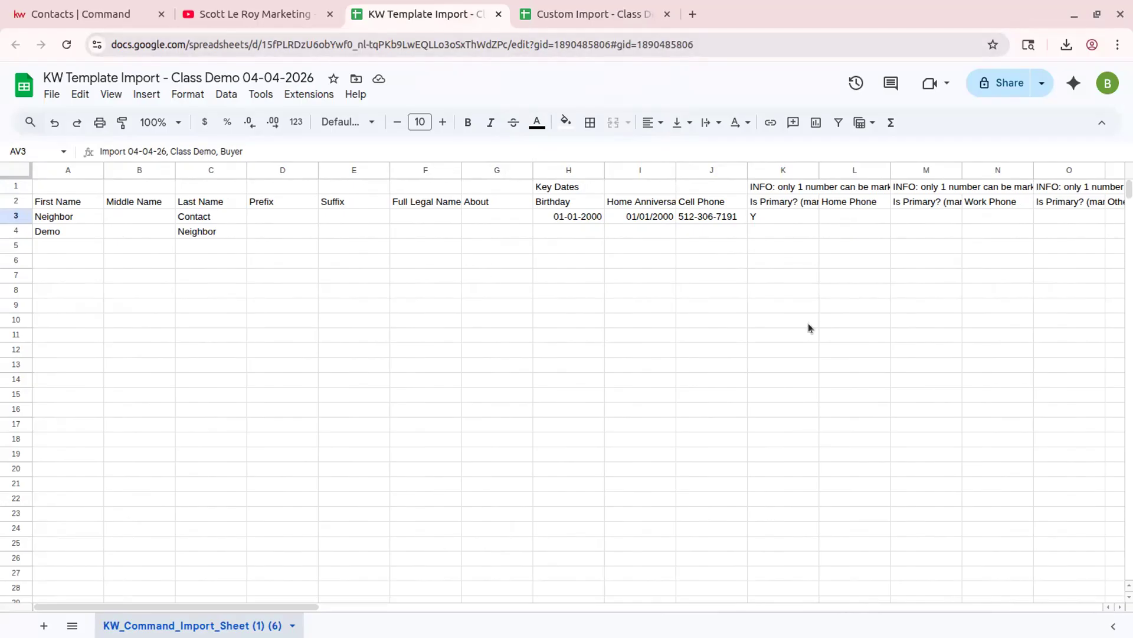
pyautogui.click(596, 14)
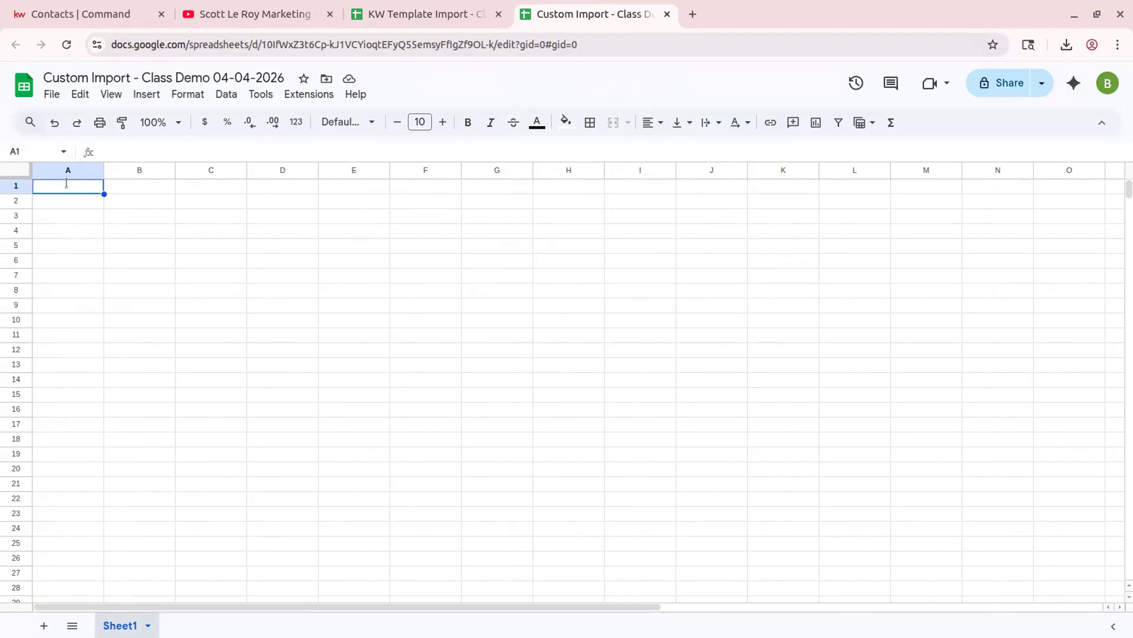
# - Type the headers First Name, Last Name, Tags and Email across cells A1 to D1
pyautogui.write('First Name')
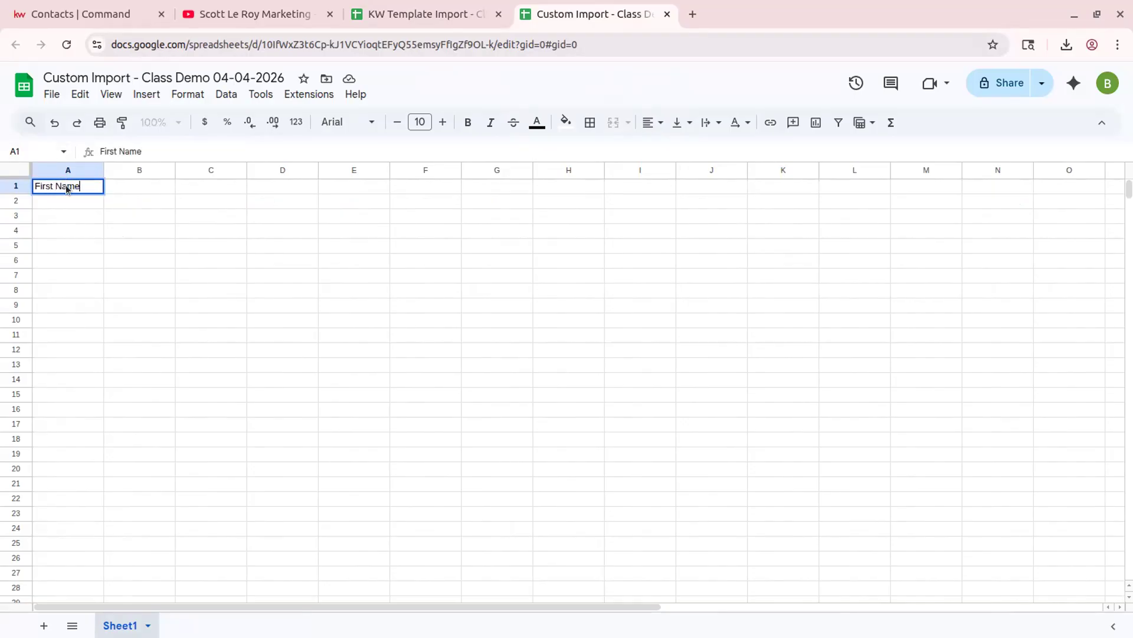
pyautogui.press('Tab')
pyautogui.write('Last Name')
pyautogui.press('Tab')
pyautogui.write('Tags')
pyautogui.press('Tab')
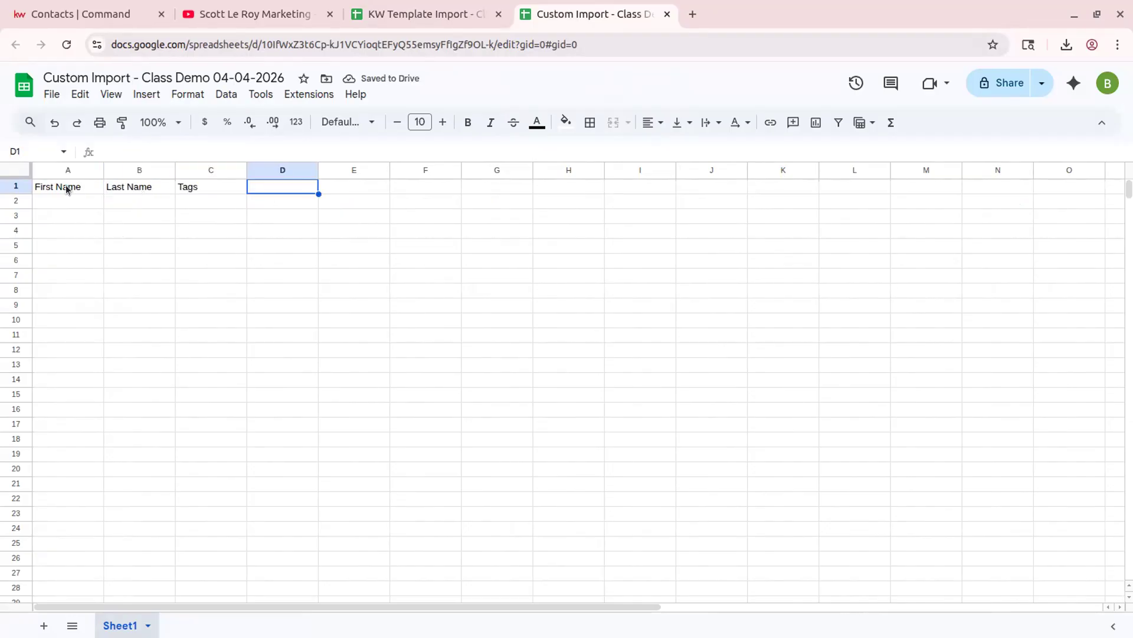
pyautogui.write('Email')
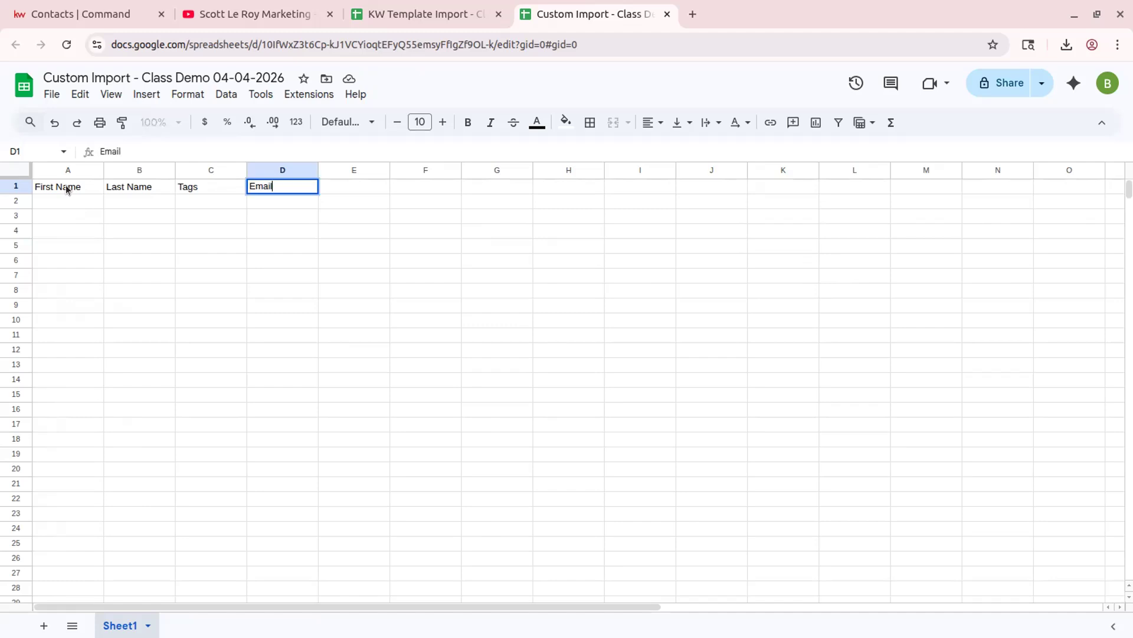
pyautogui.press('Return')
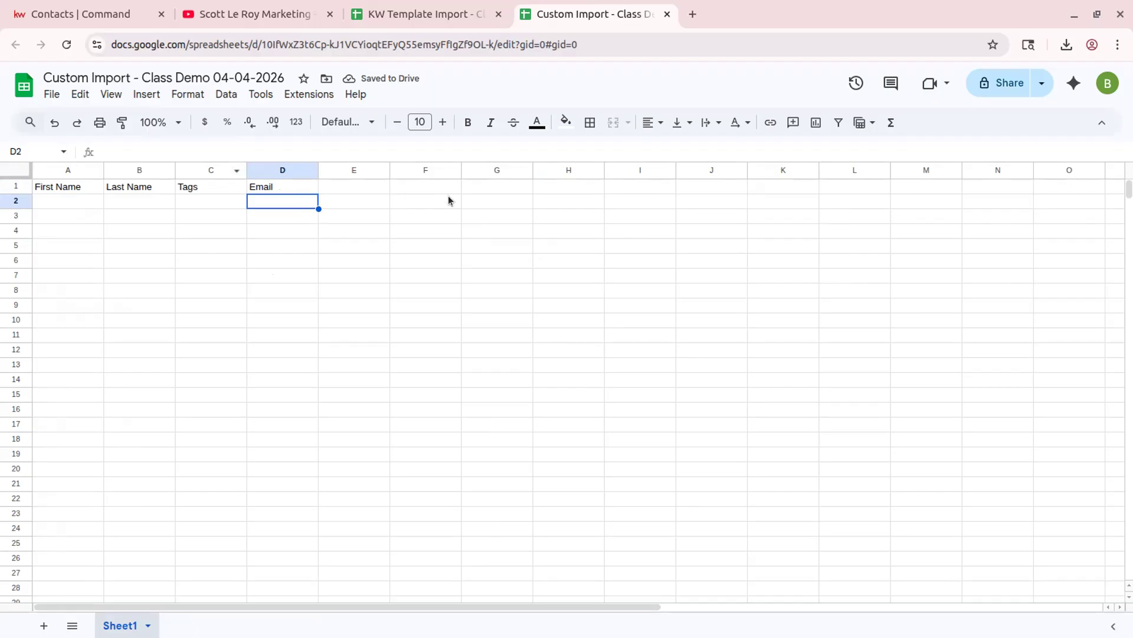
pyautogui.click(56, 201)
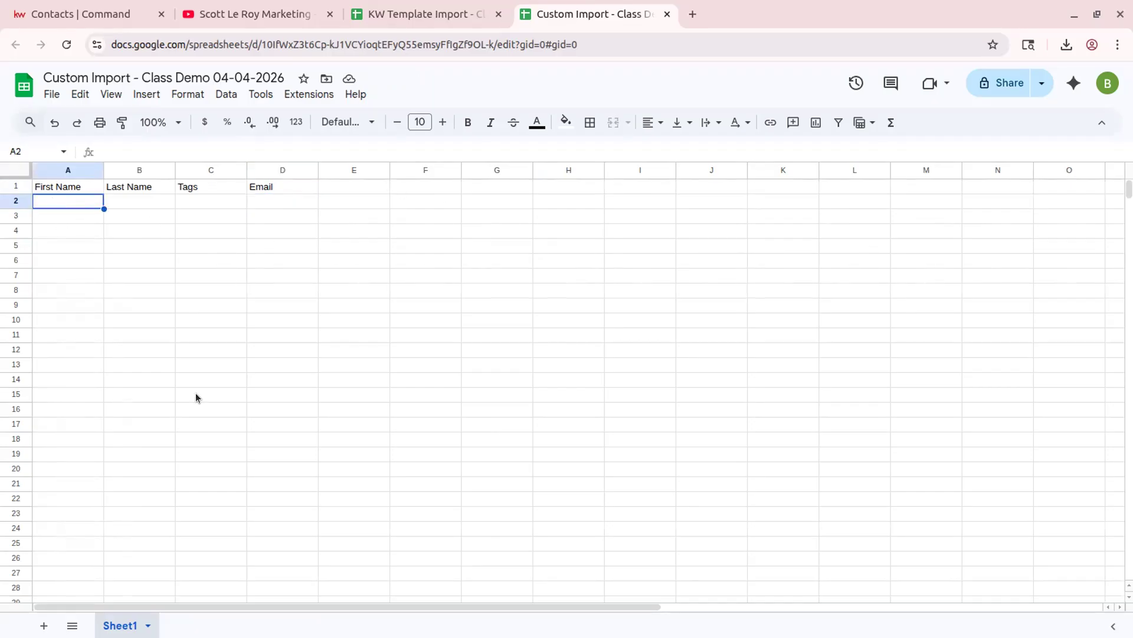
pyautogui.click(18, 186)
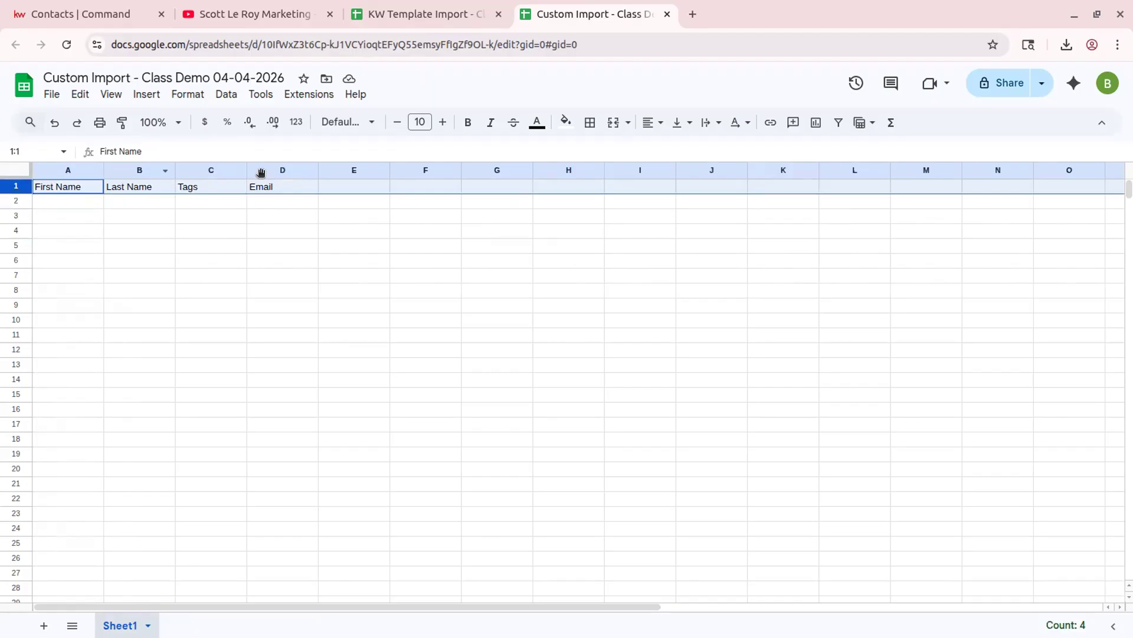
pyautogui.click(55, 204)
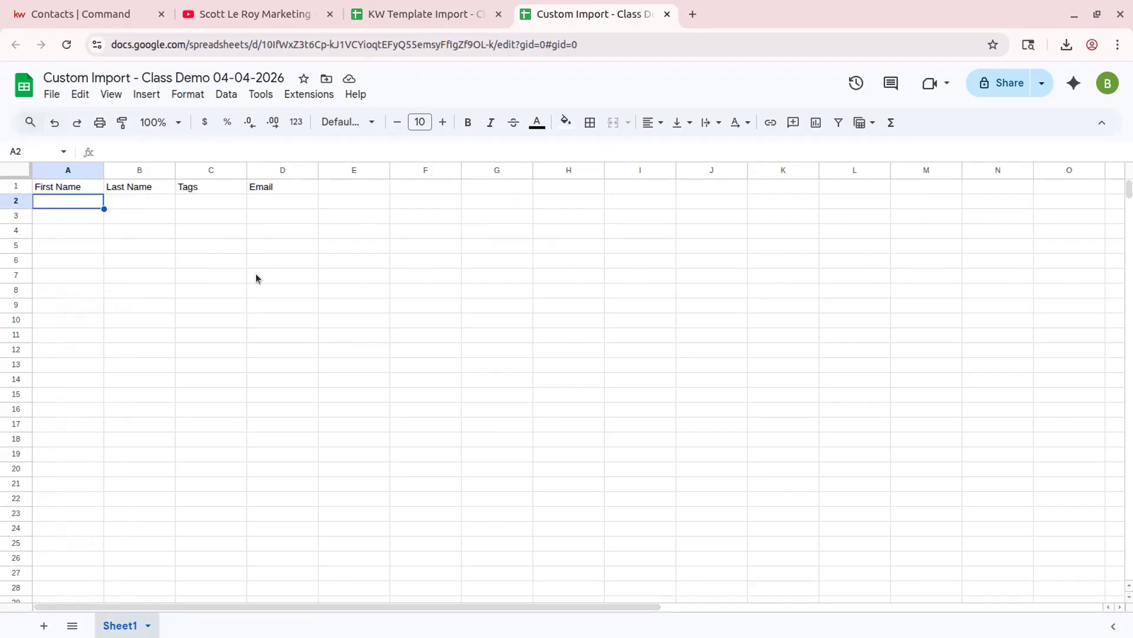
# - Enter the first contact's first and last name in row 2 with the tag 'Import 04-04-26'
pyautogui.write('Fake')
pyautogui.press('Tab')
pyautogui.write('Neighbor')
pyautogui.press('Tab')
pyautogui.write('Import 04-04-26')
pyautogui.press('Tab')
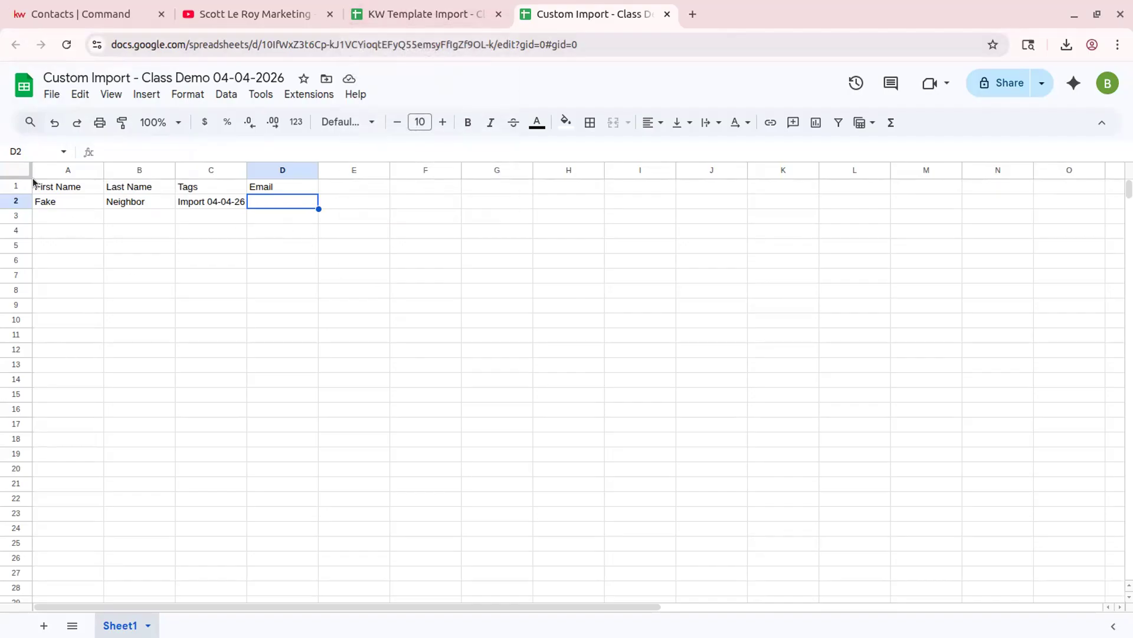
# - Append 'Class Demo' to cell C2 so it reads 'Import 04-04-26, Class Demo'
pyautogui.click(16, 186)
pyautogui.click(141, 217)
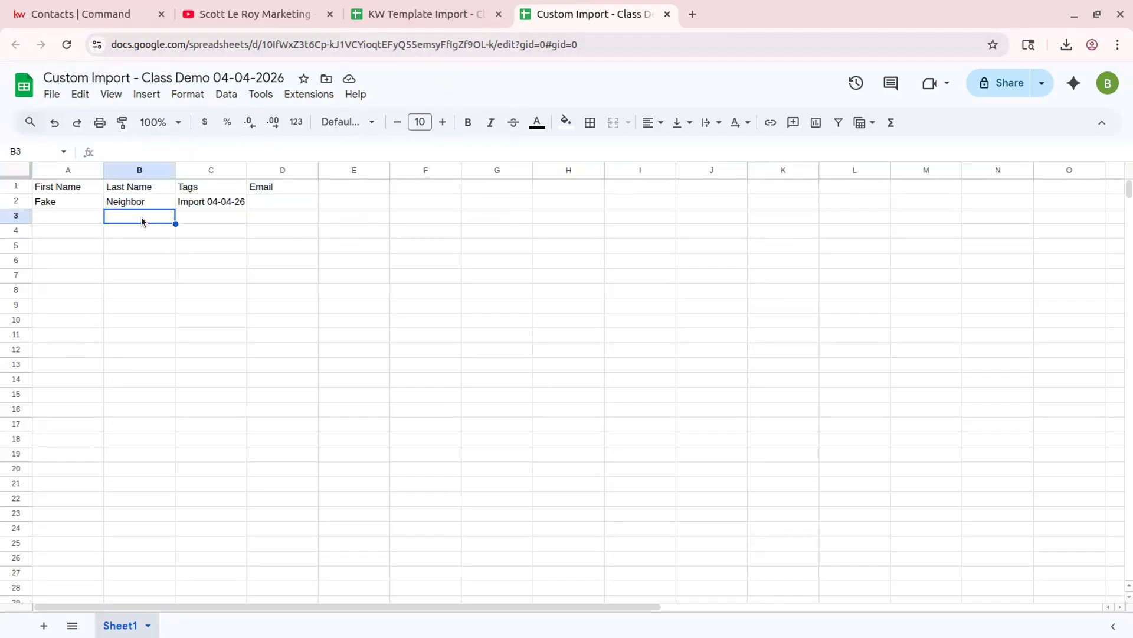
pyautogui.click(221, 201)
pyautogui.click(187, 152)
pyautogui.write(', Cals')
pyautogui.press('BackSpace')
pyautogui.press('BackSpace')
pyautogui.press('BackSpace')
pyautogui.write('lass Dem')
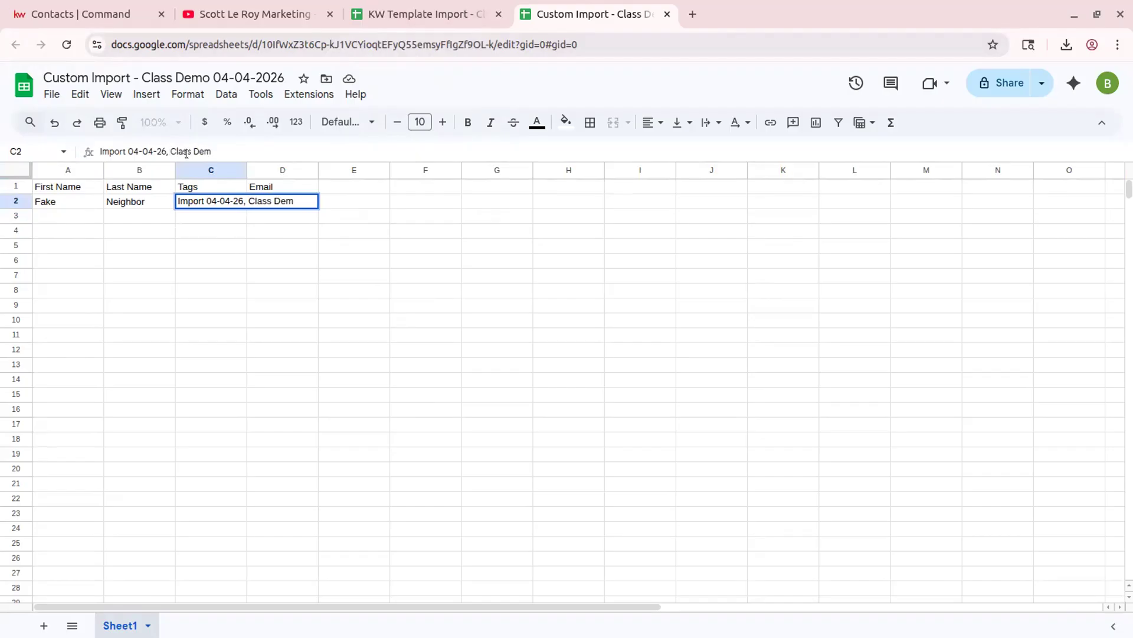
pyautogui.write('o')
pyautogui.click(358, 305)
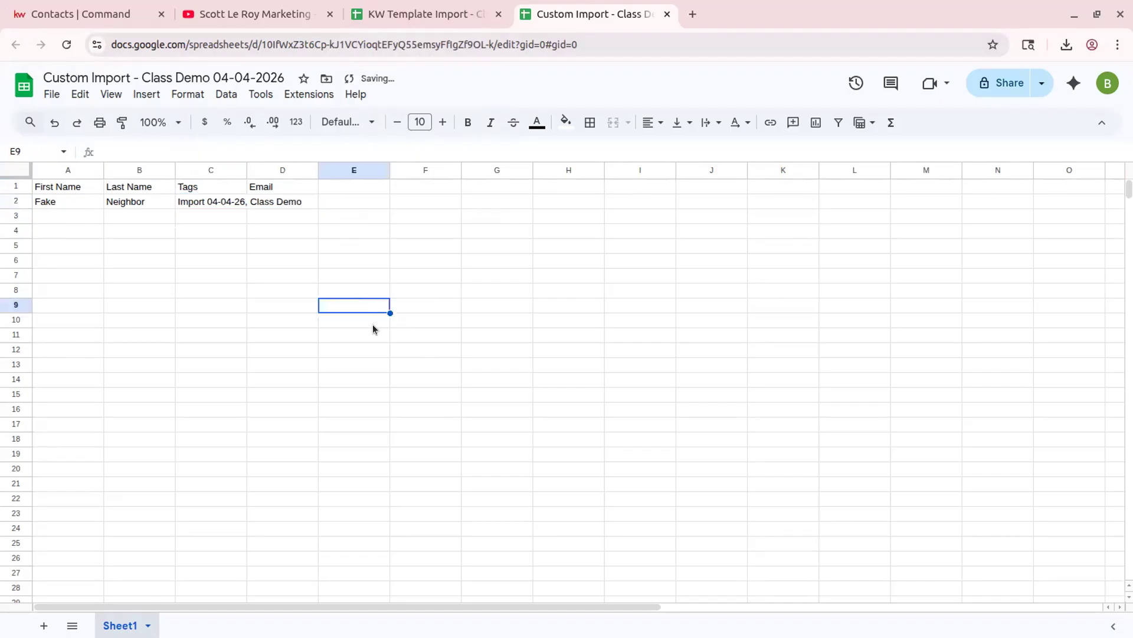
# - Download the KW Template Import spreadsheet as a CSV file
pyautogui.click(469, 26)
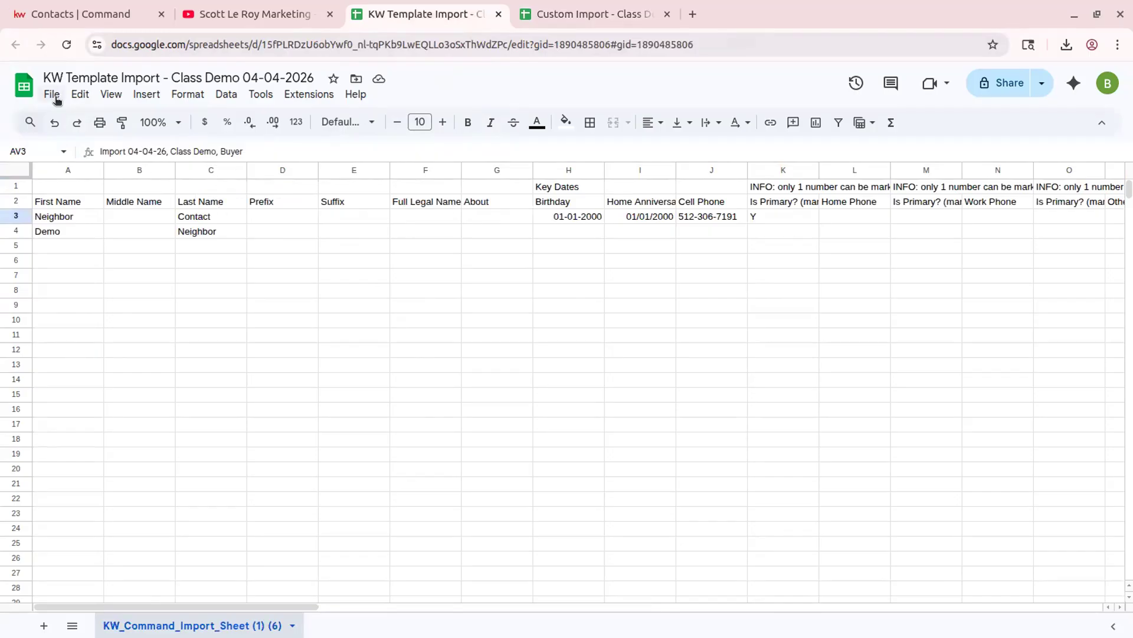
pyautogui.click(53, 95)
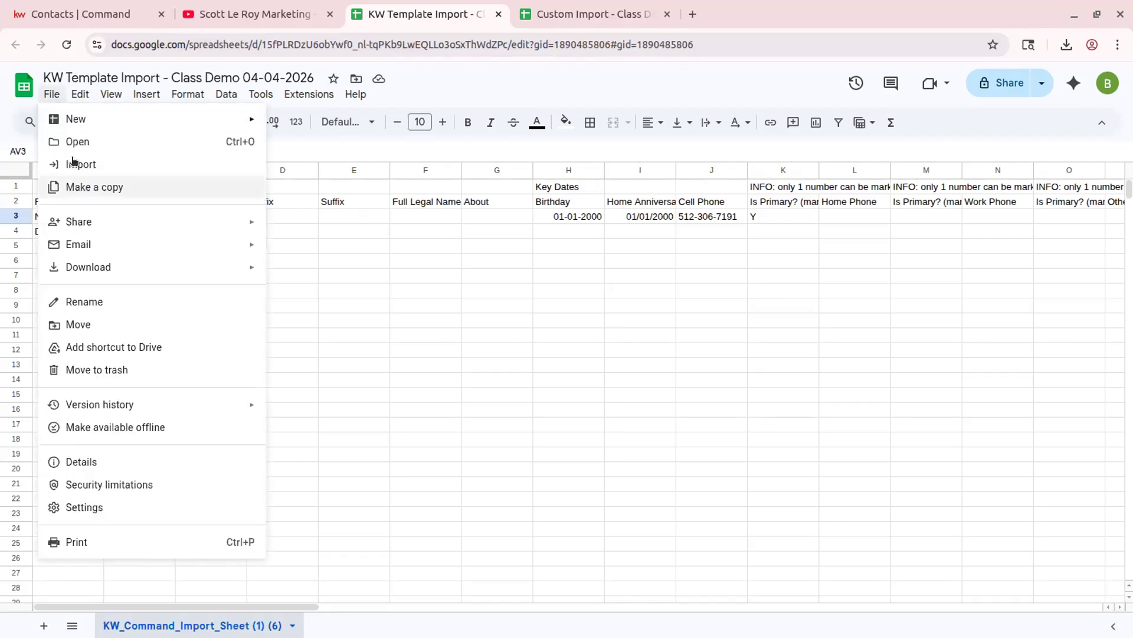
pyautogui.moveTo(103, 267)
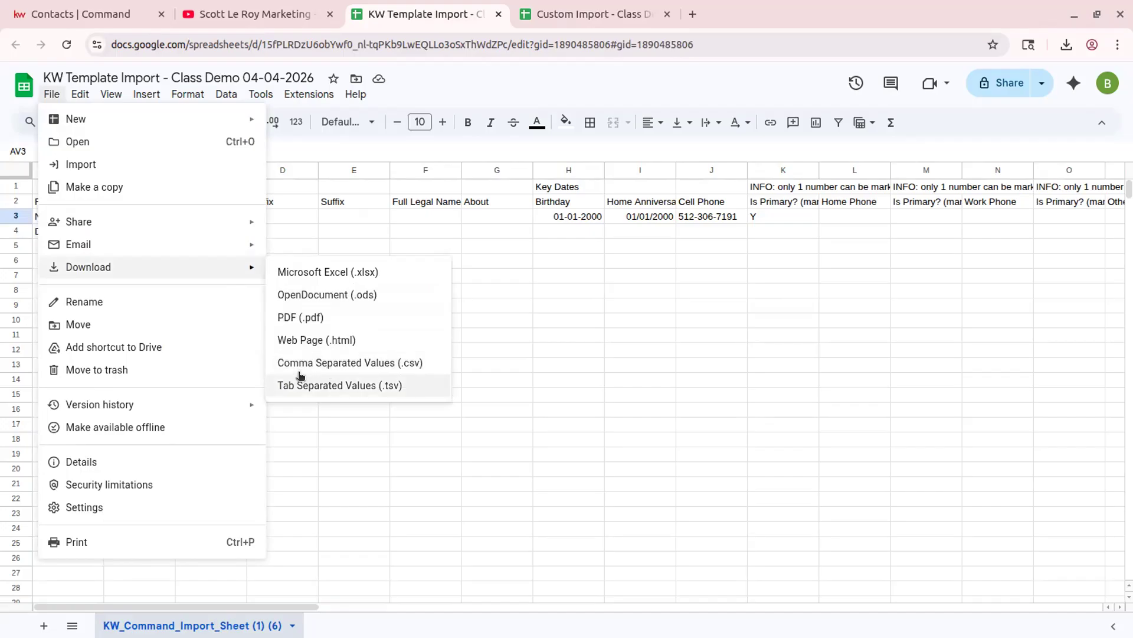
pyautogui.click(413, 364)
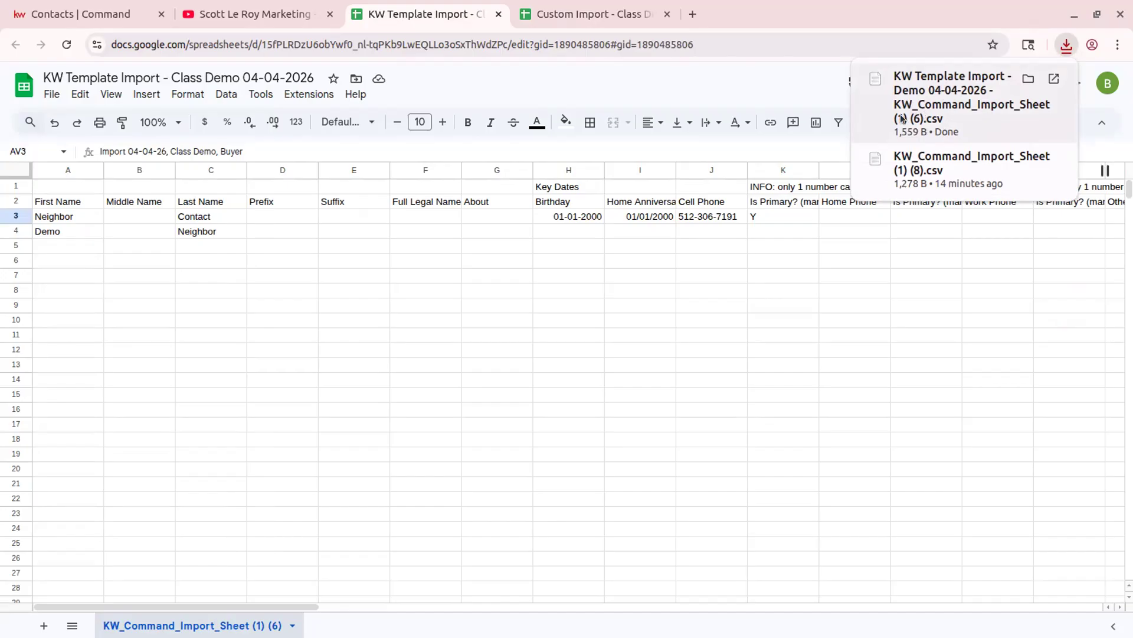
pyautogui.click(450, 334)
# - Download the Custom Import spreadsheet as a CSV file (Custom Import Sheet1.csv)
pyautogui.click(606, 14)
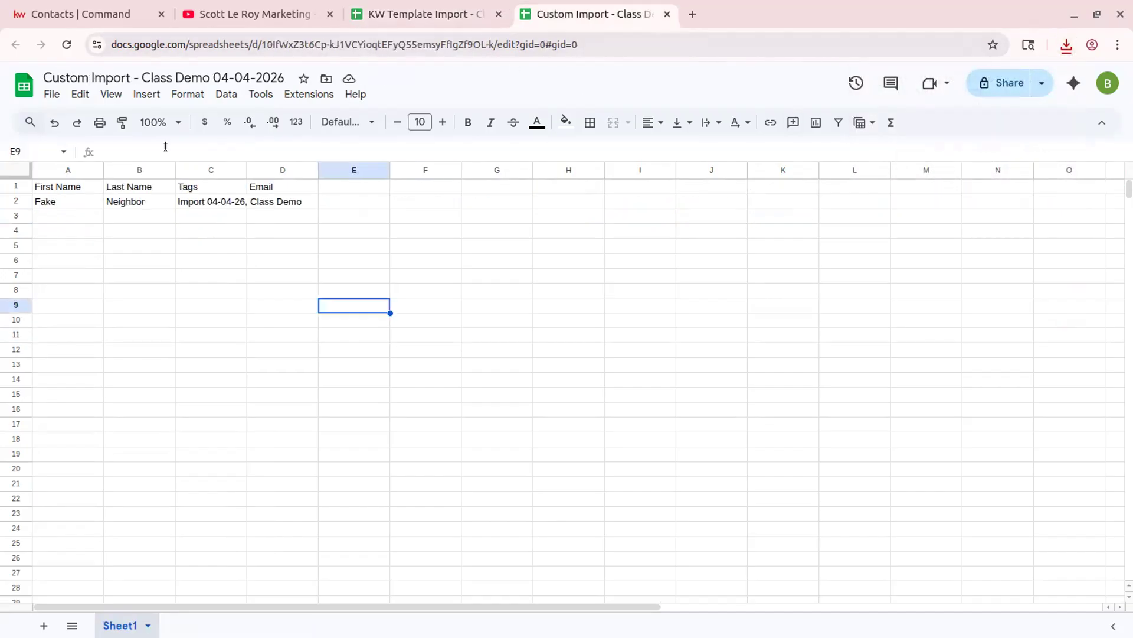
pyautogui.click(47, 94)
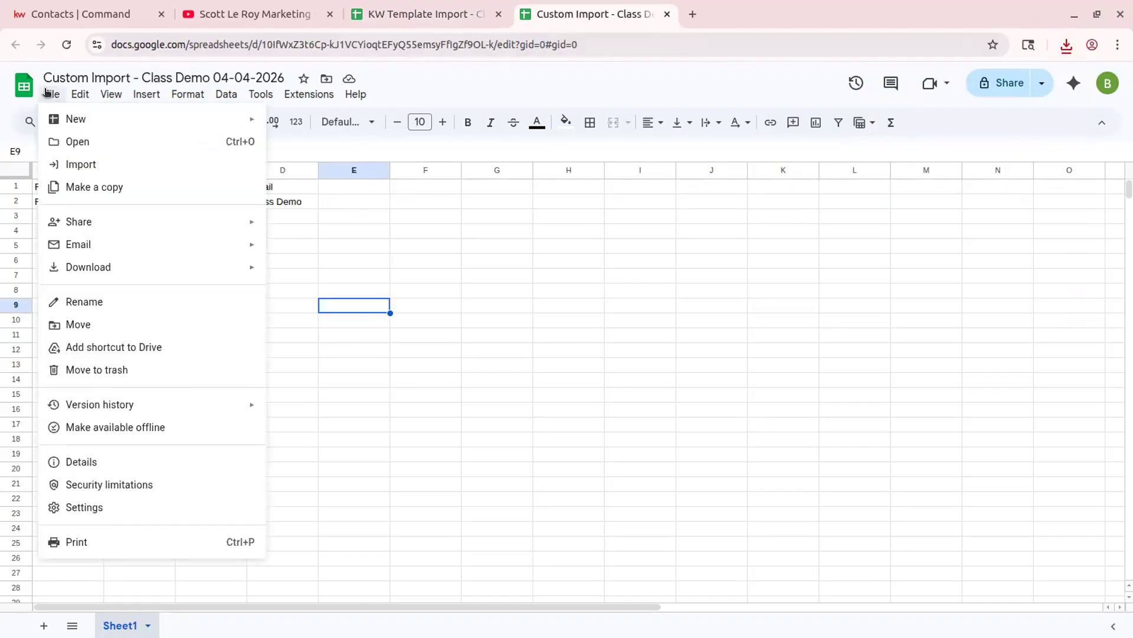
pyautogui.moveTo(197, 263)
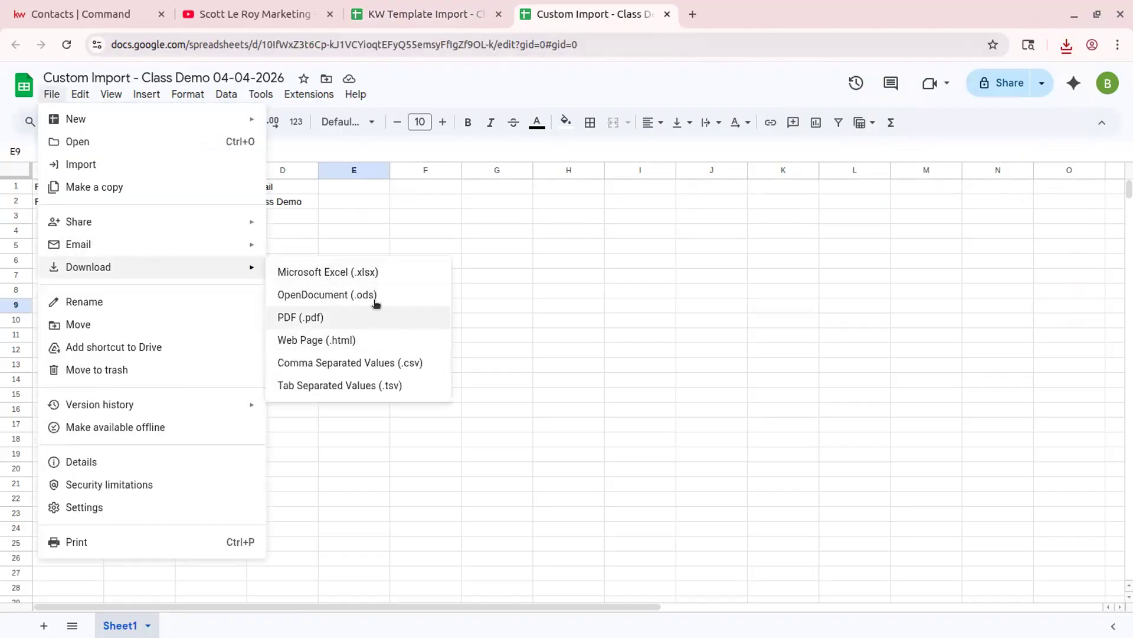
pyautogui.click(387, 362)
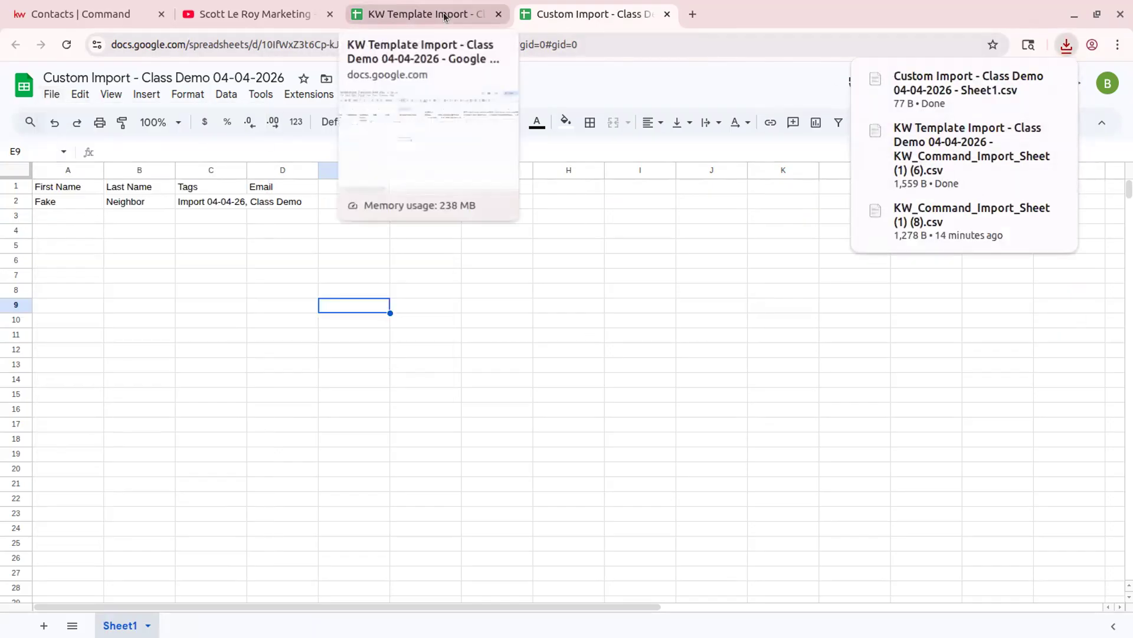
# - Upload the KW Template Import CSV from recent downloads and continue to its 2-contact import preview
pyautogui.click(78, 12)
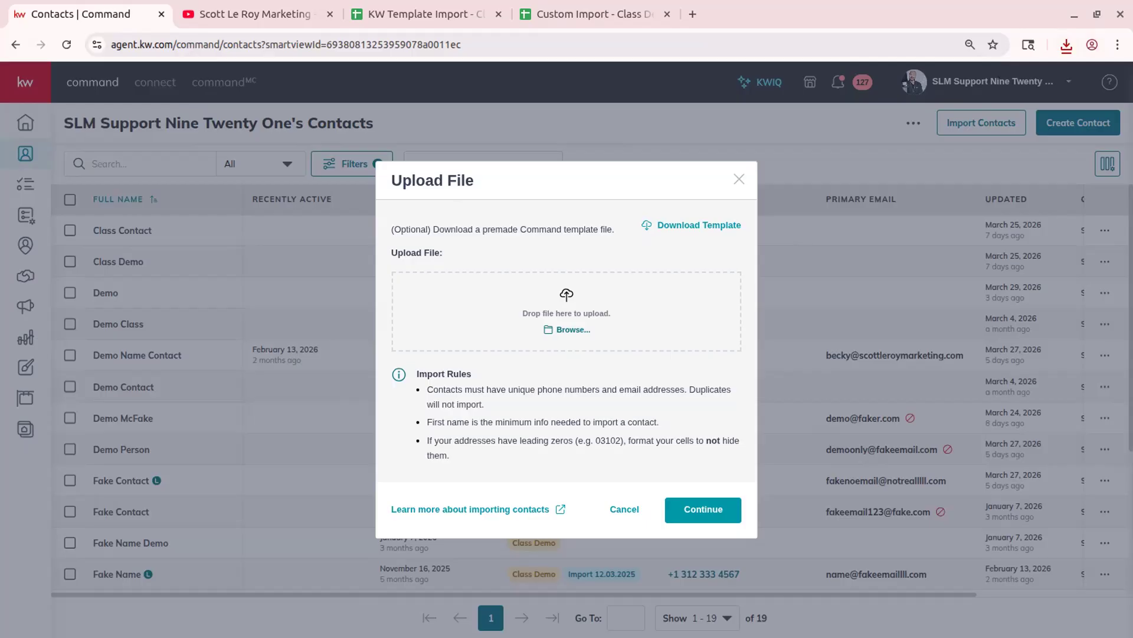
pyautogui.click(1066, 45)
pyautogui.moveTo(994, 175); pyautogui.dragTo(570, 319)
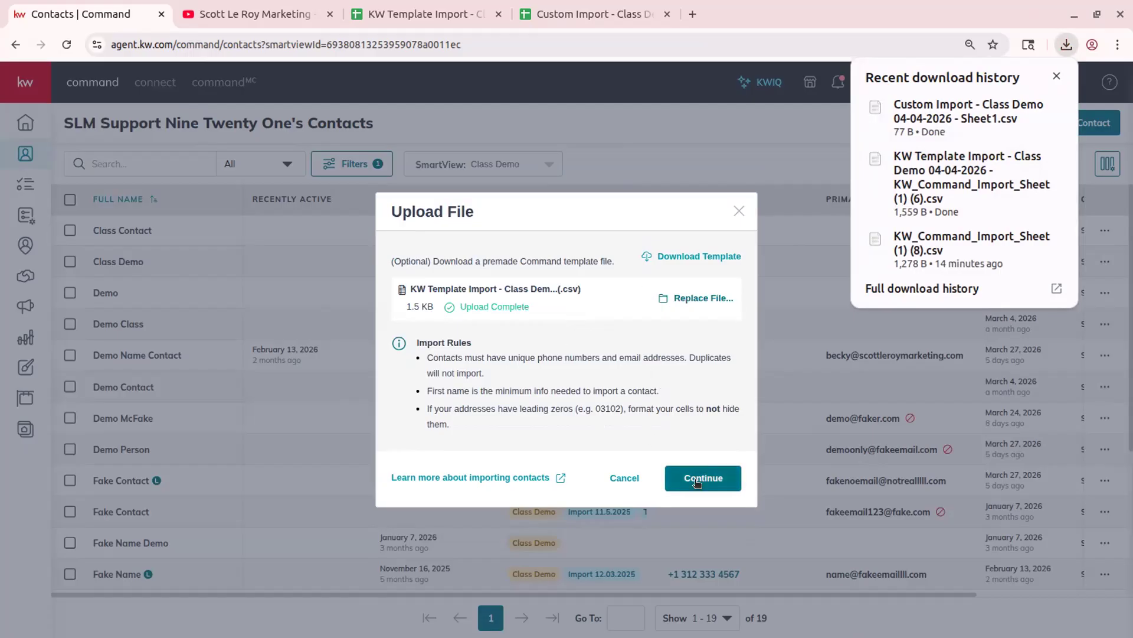
pyautogui.click(1056, 75)
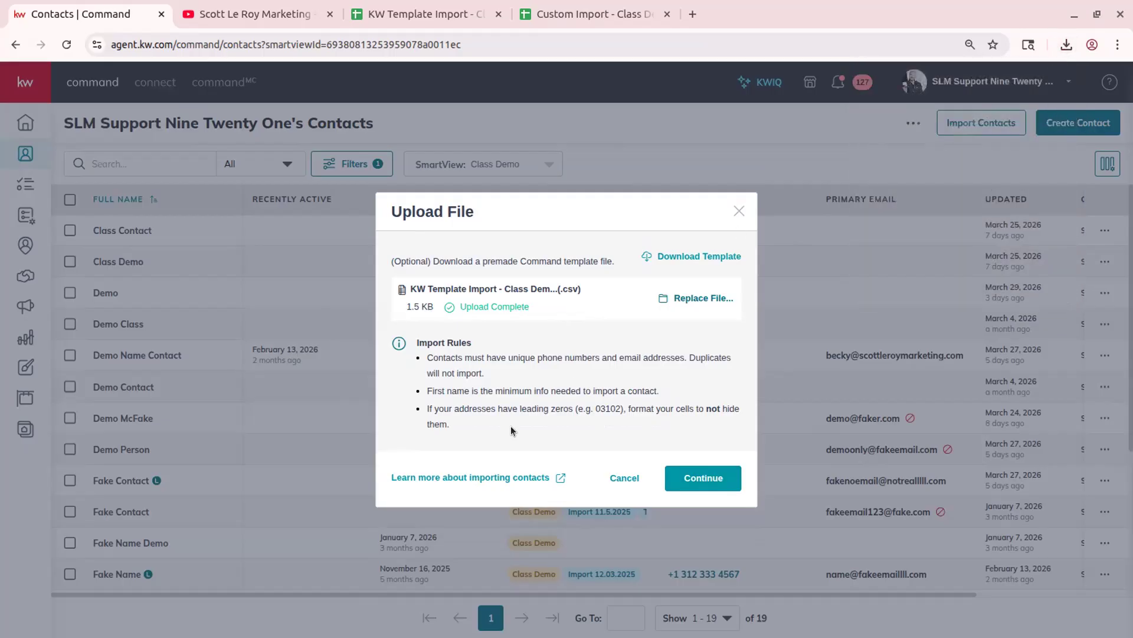
pyautogui.click(732, 487)
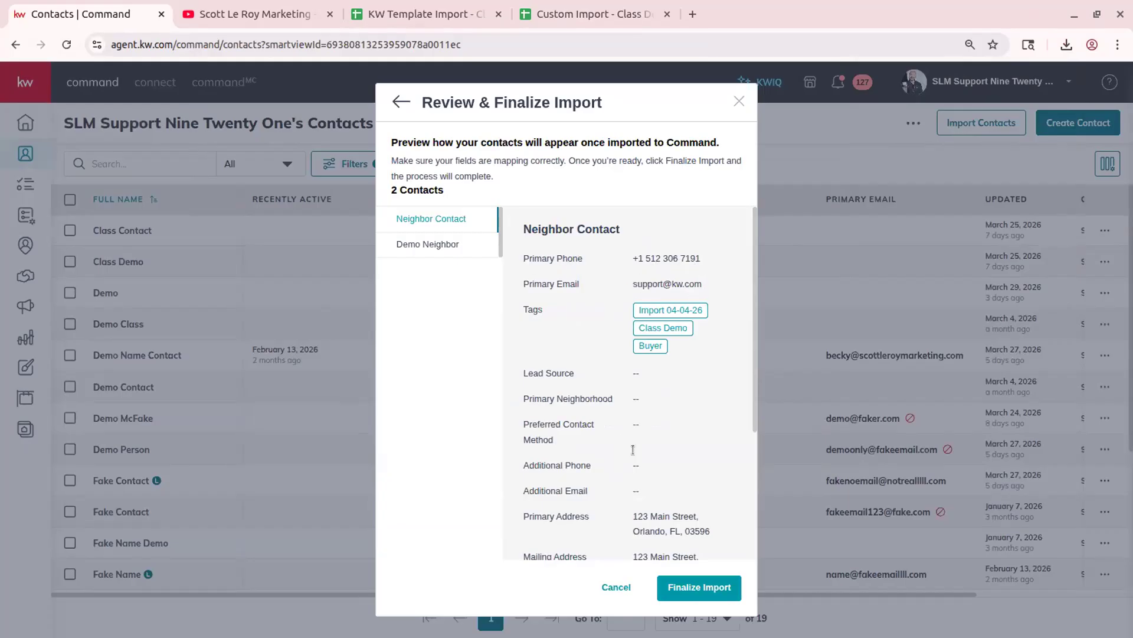
# - Review both previewed contacts and their Import 04-04-26, Class Demo and Buyer tags
pyautogui.scroll(-3, 647, 403)
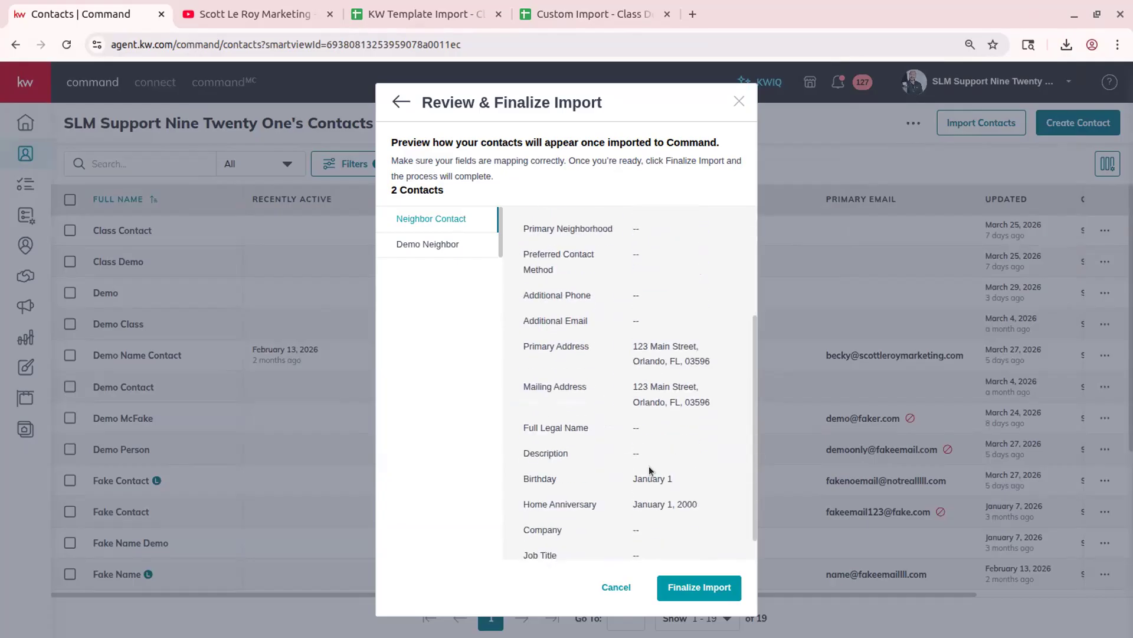
pyautogui.scroll(-1, 649, 462)
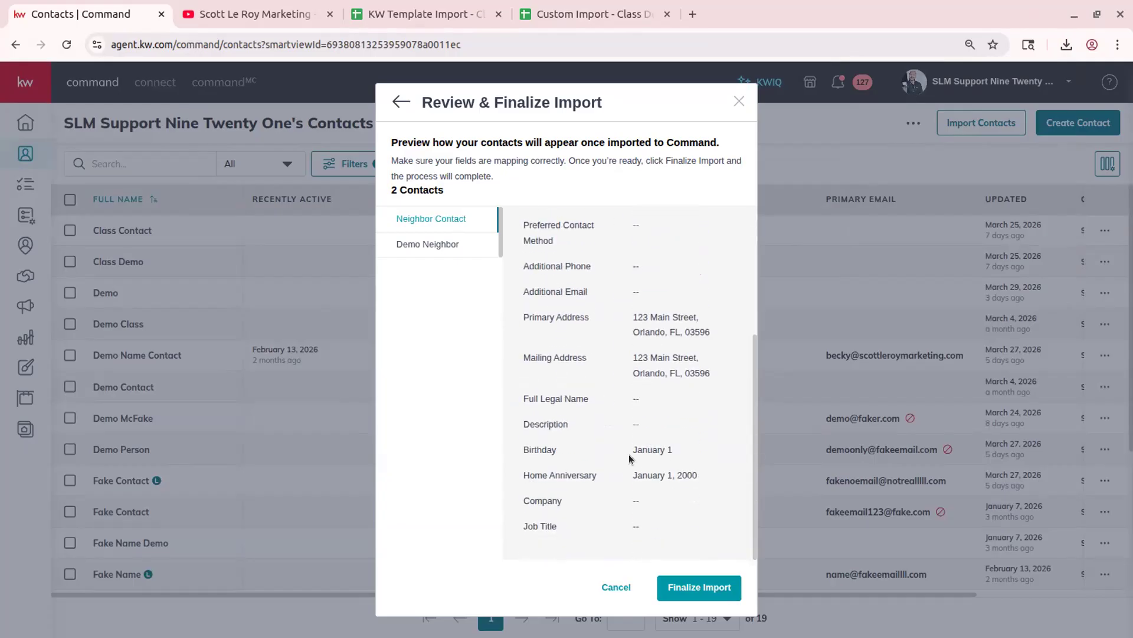
pyautogui.scroll(2, 660, 346)
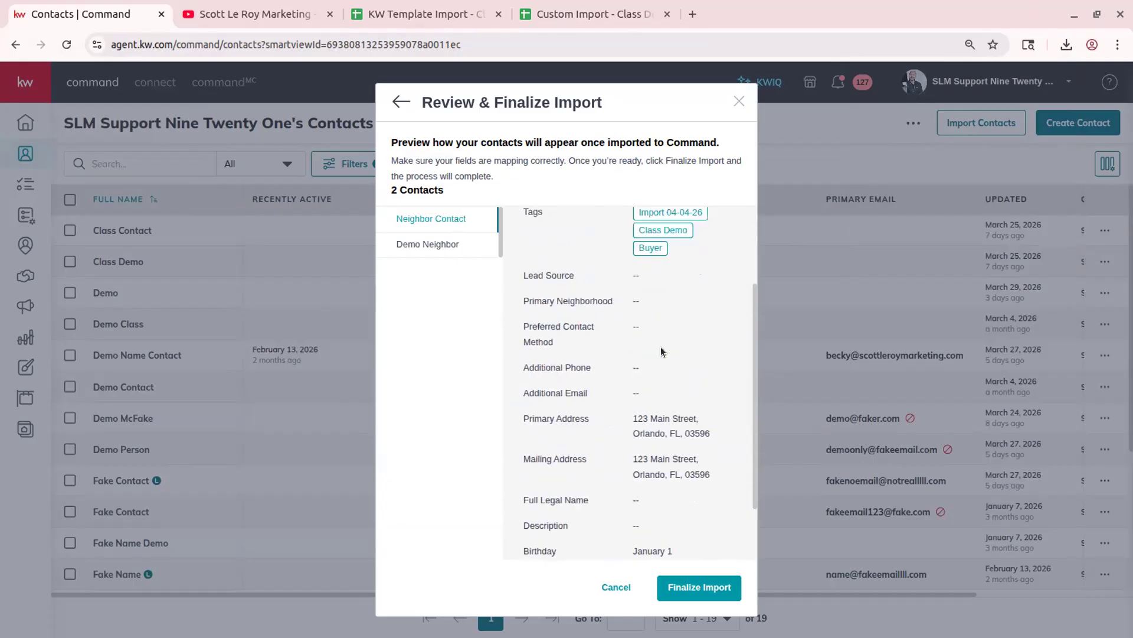
pyautogui.scroll(2, 661, 352)
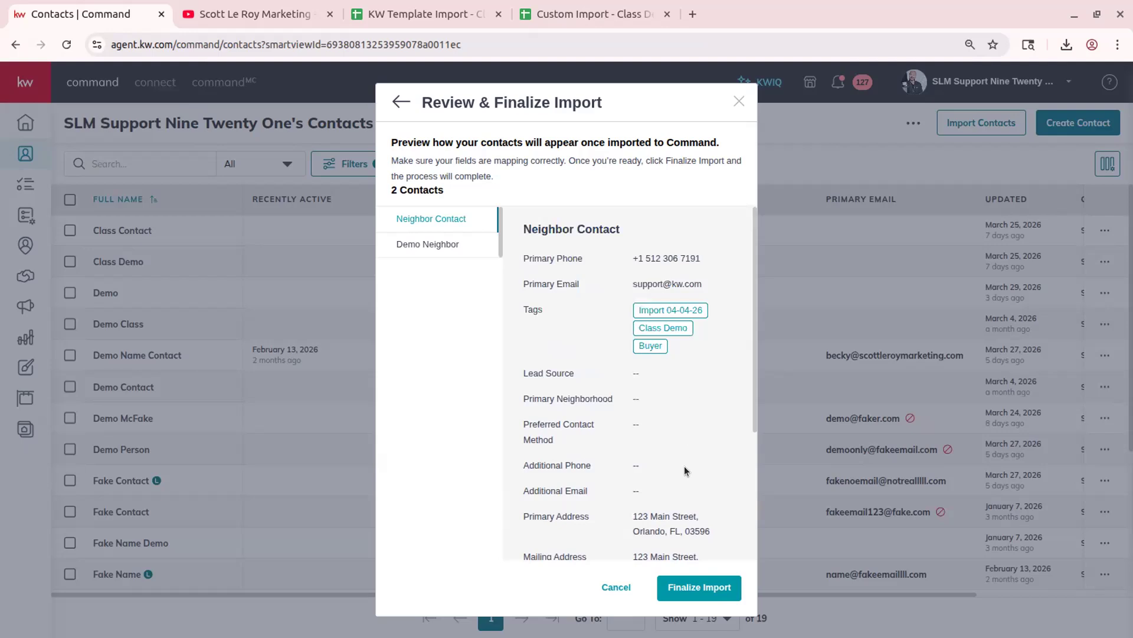
pyautogui.scroll(-3, 685, 466)
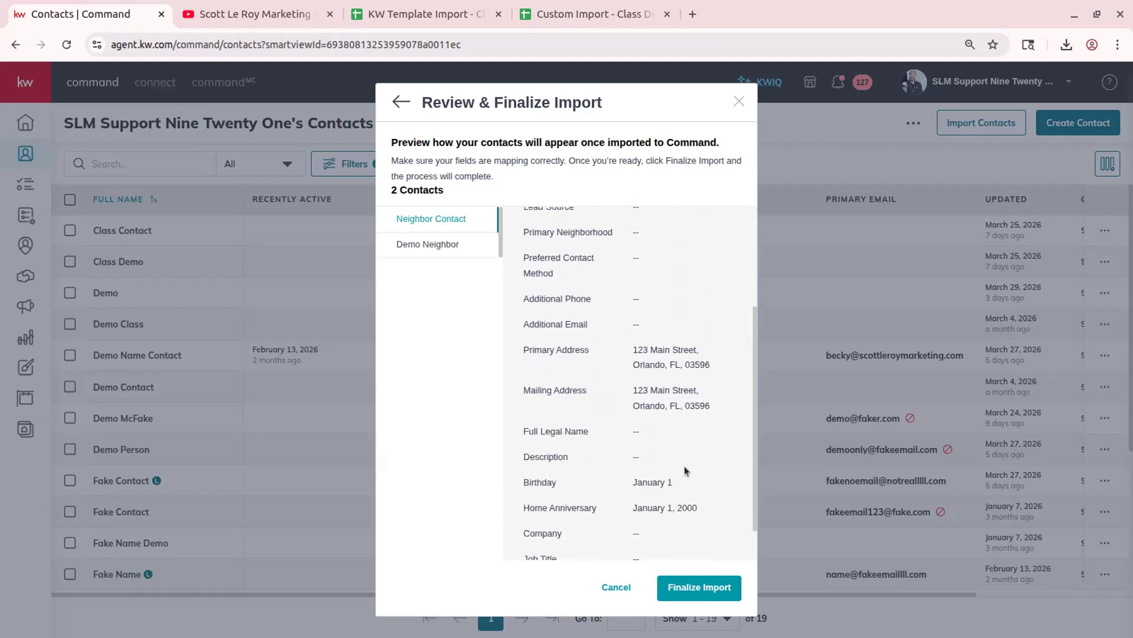
pyautogui.click(466, 255)
pyautogui.scroll(3, 671, 363)
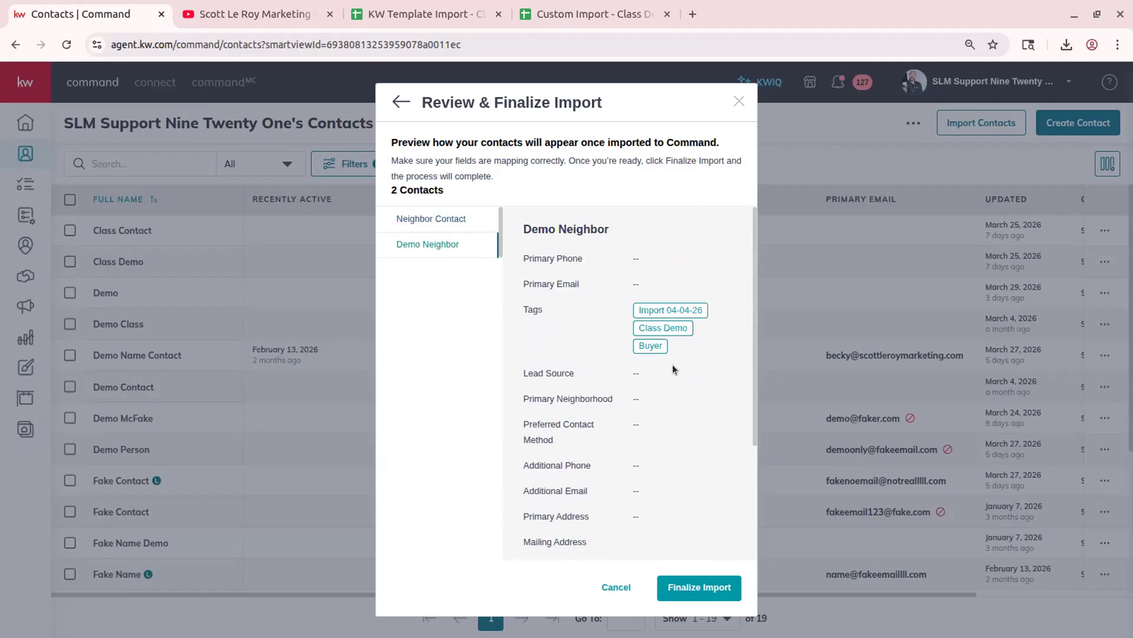
pyautogui.click(444, 222)
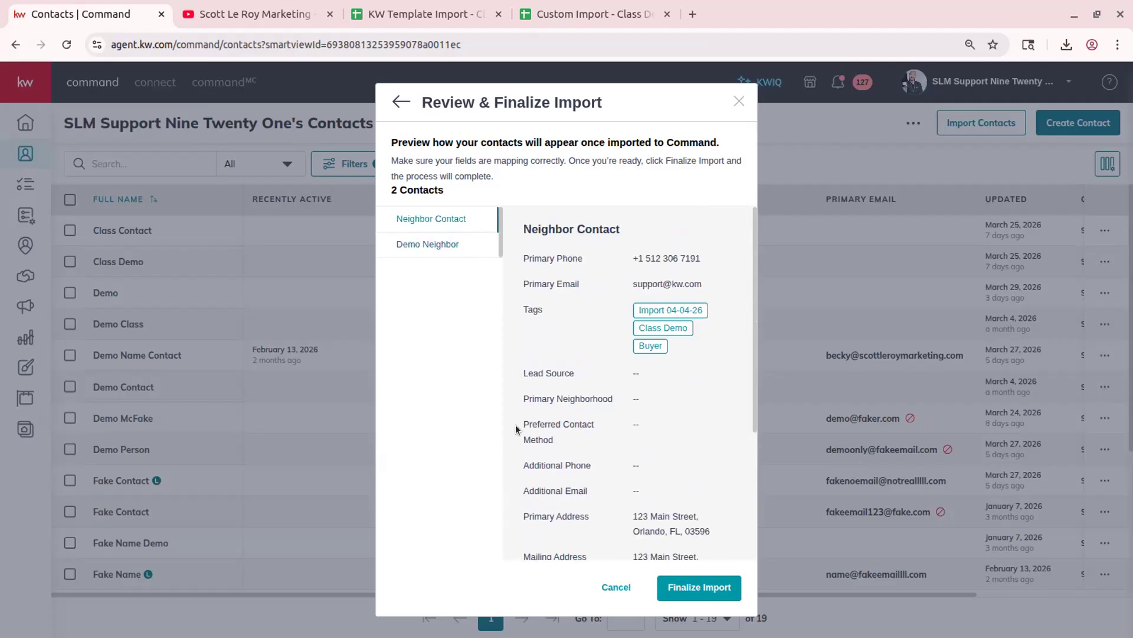
pyautogui.click(449, 246)
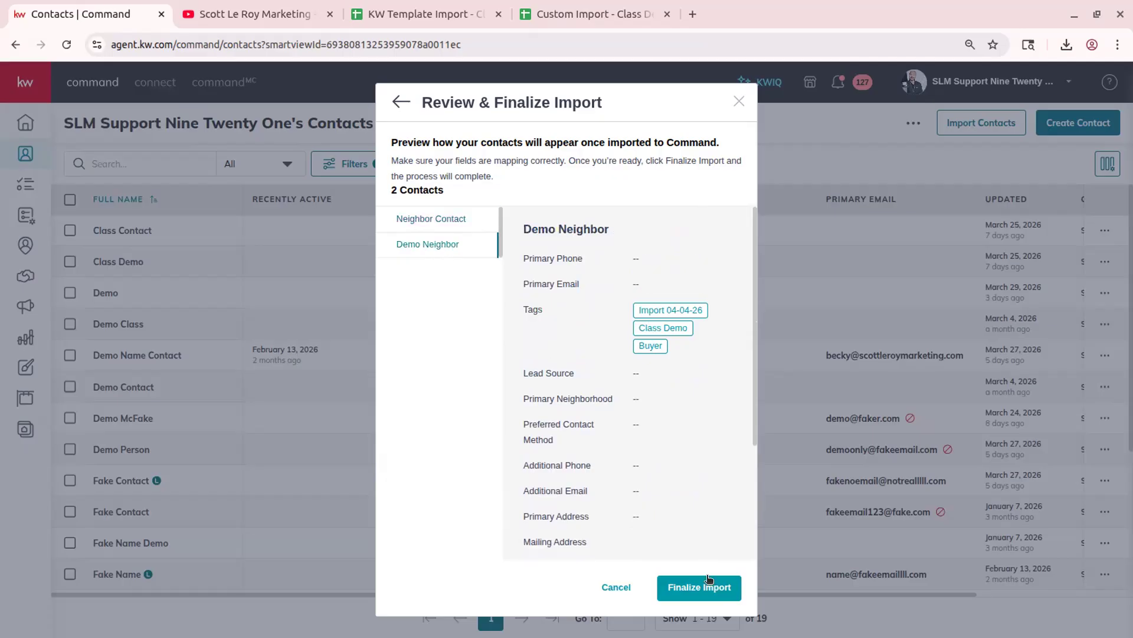
# - Finalize importing both contacts and return to the Class Demo contacts list
pyautogui.scroll(-3, 643, 382)
pyautogui.scroll(3, 642, 383)
pyautogui.click(684, 586)
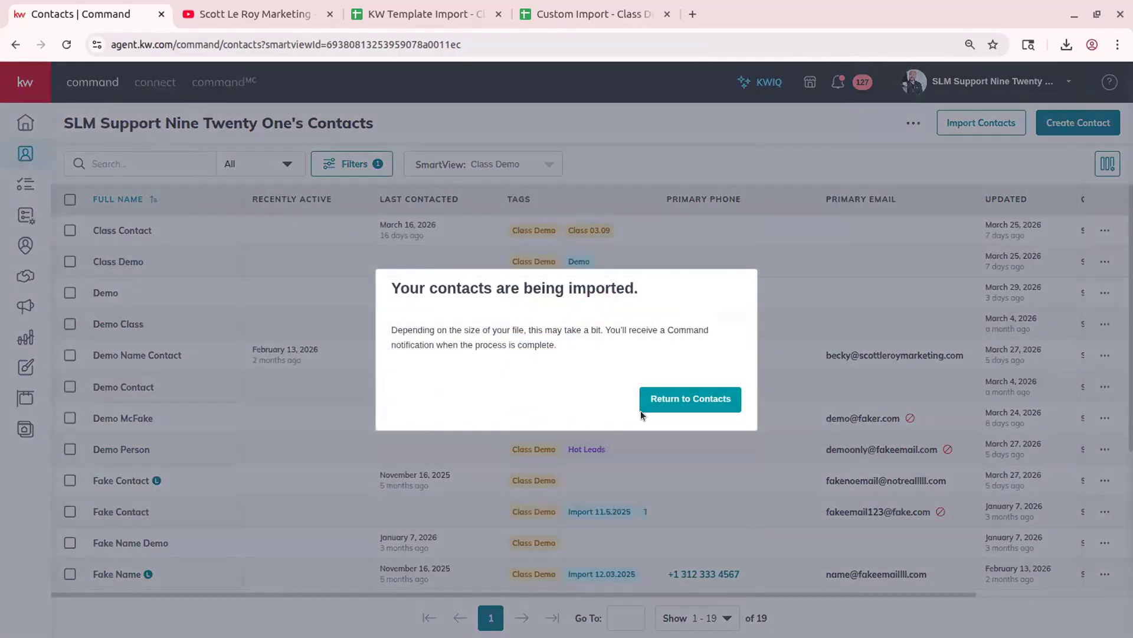
pyautogui.click(696, 396)
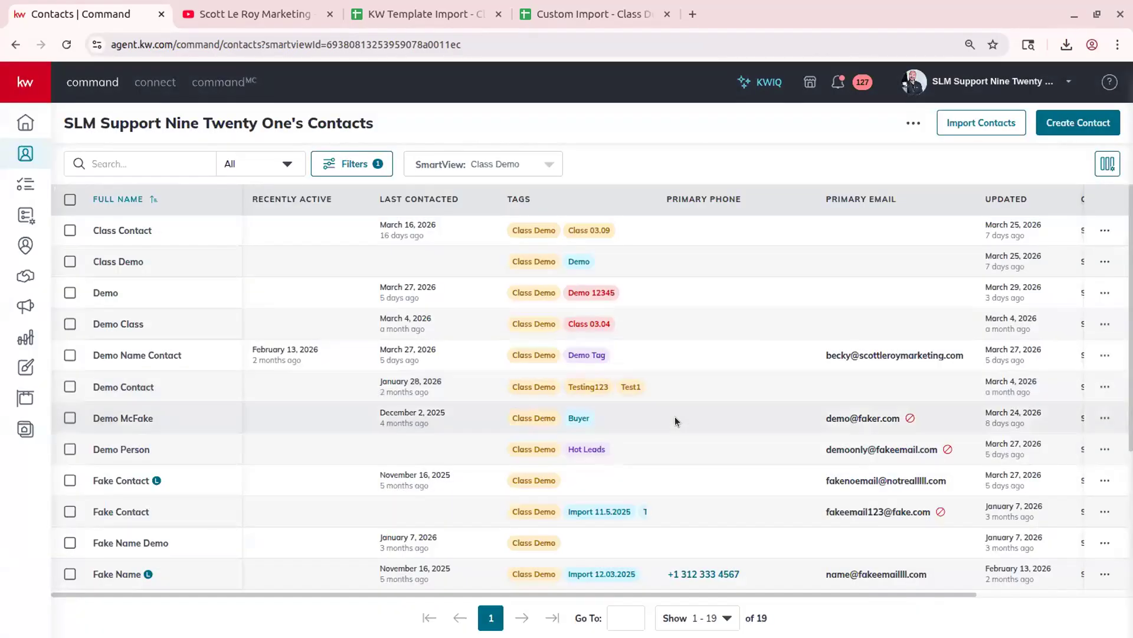
pyautogui.click(88, 81)
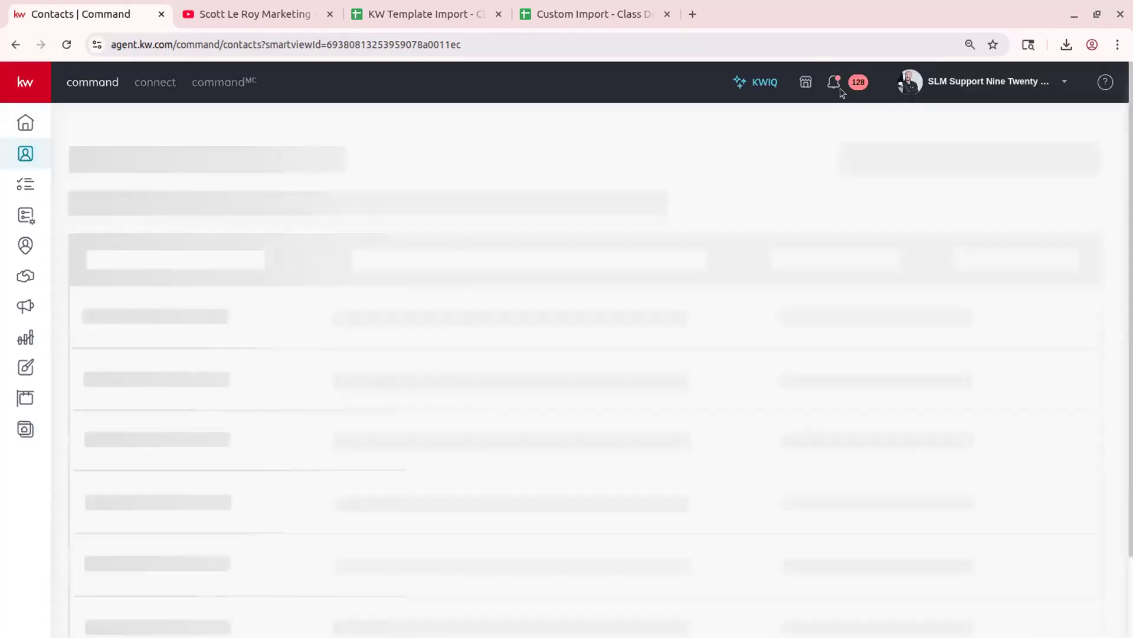
pyautogui.click(844, 84)
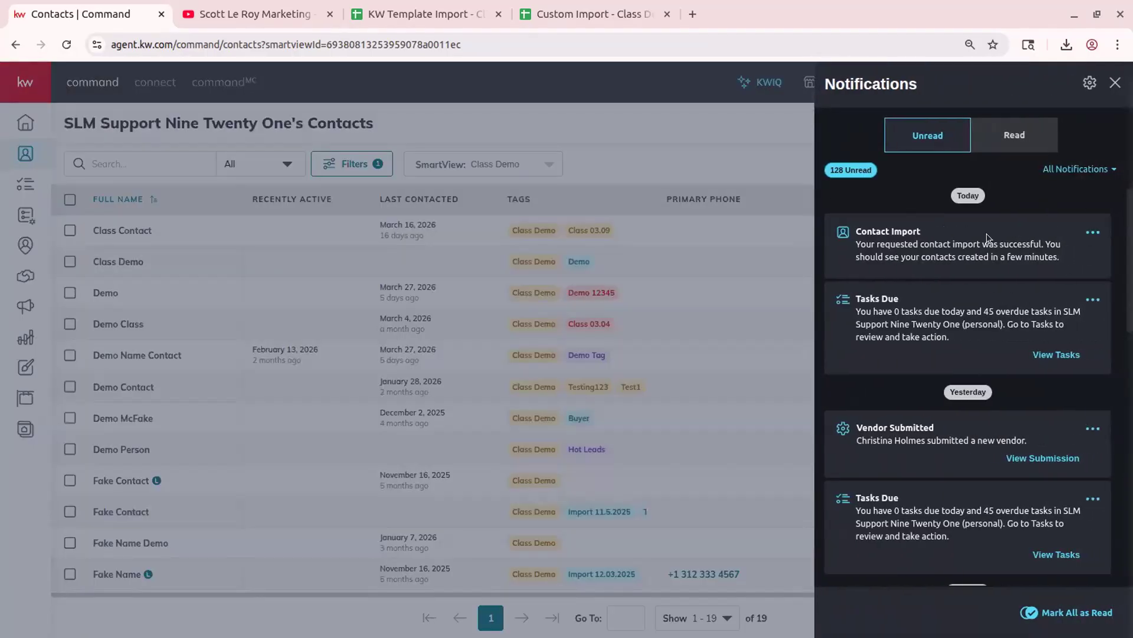
pyautogui.click(679, 107)
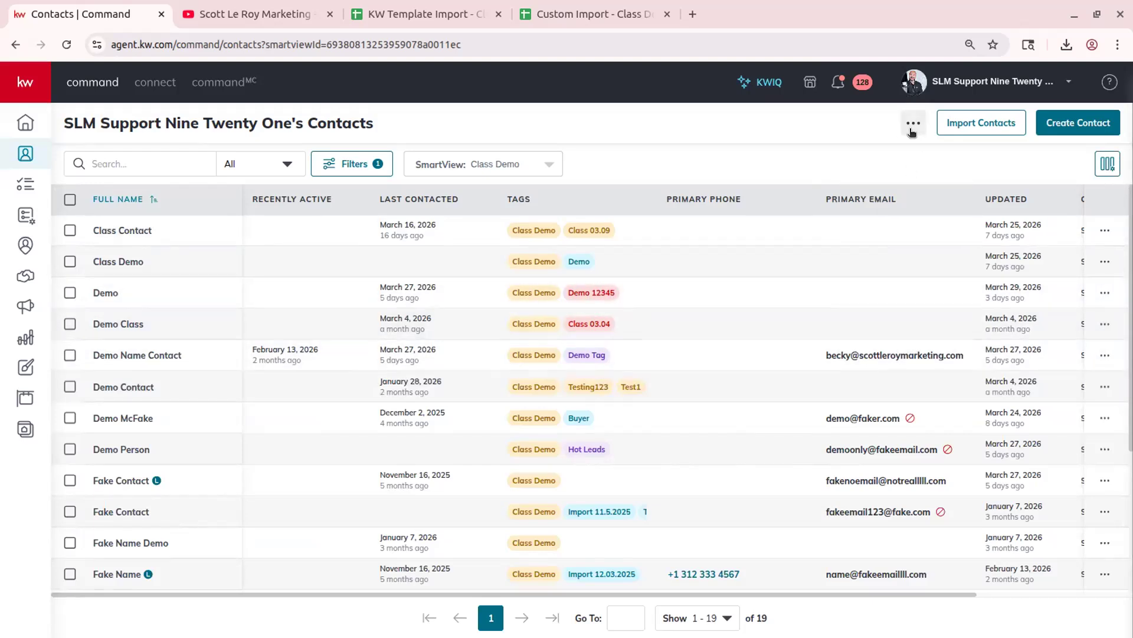
# - Start a new import with the Custom Import Sheet1.csv file and proceed to Match Fields
pyautogui.click(985, 123)
pyautogui.click(1066, 44)
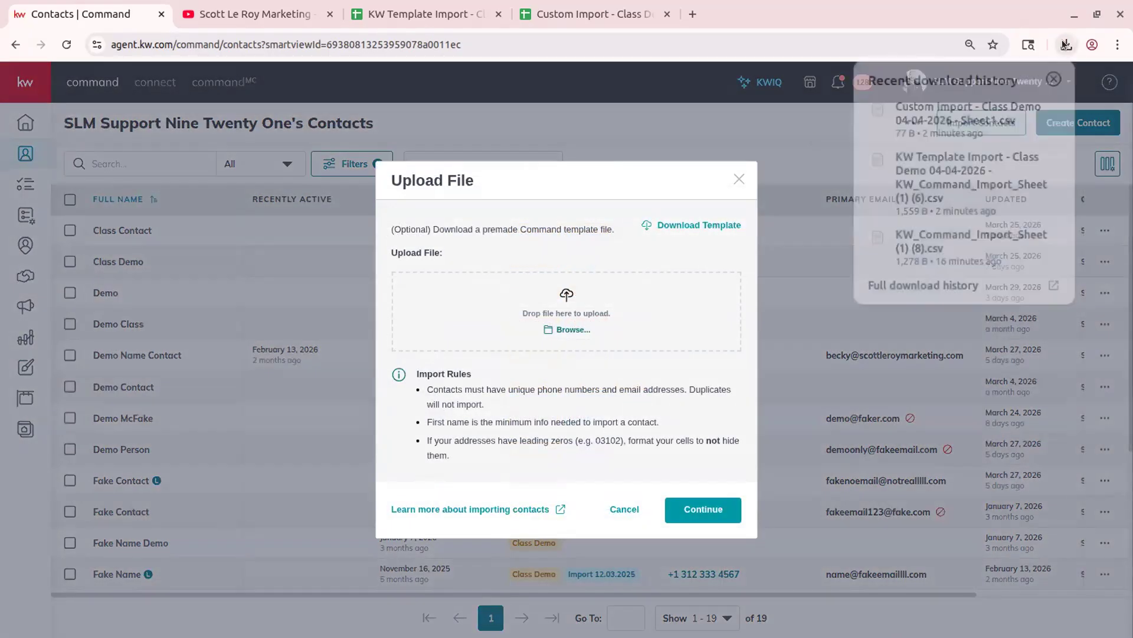
pyautogui.moveTo(1008, 112); pyautogui.dragTo(521, 321)
pyautogui.click(702, 478)
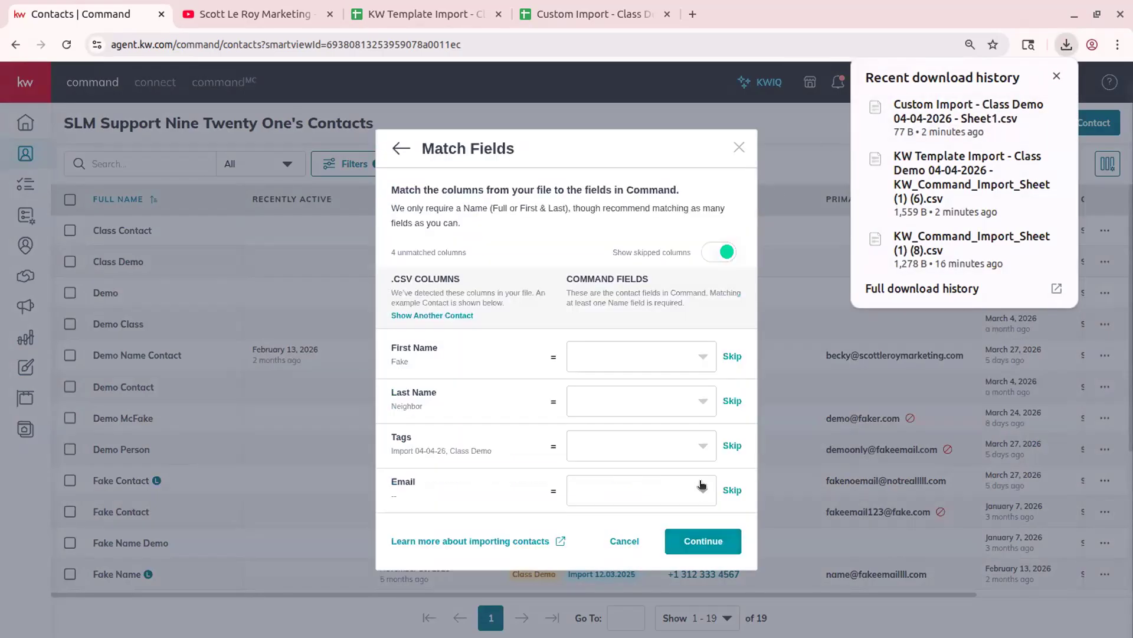
pyautogui.click(1056, 76)
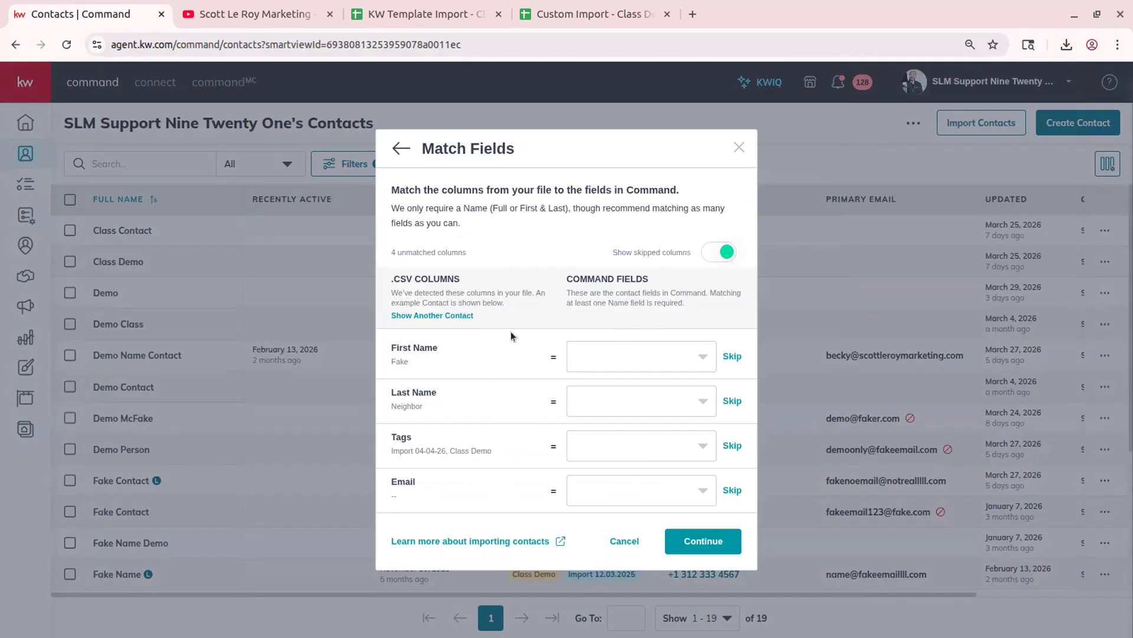
# - Map the First Name and Last Name columns to the First Name and Last Name fields
pyautogui.click(640, 356)
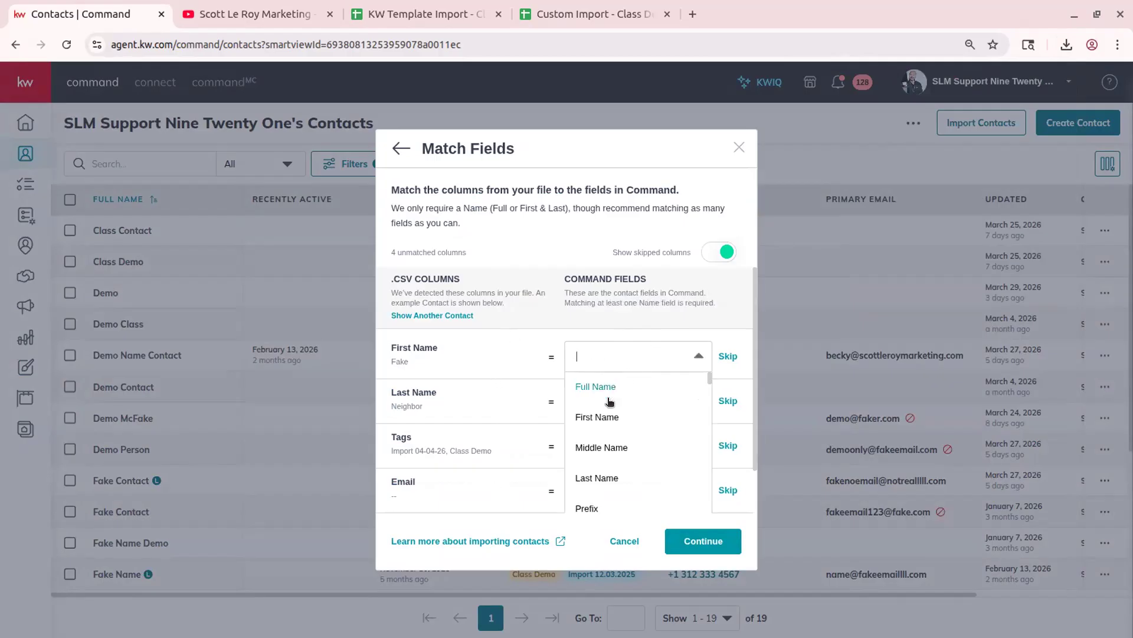
pyautogui.scroll(-10, 654, 470)
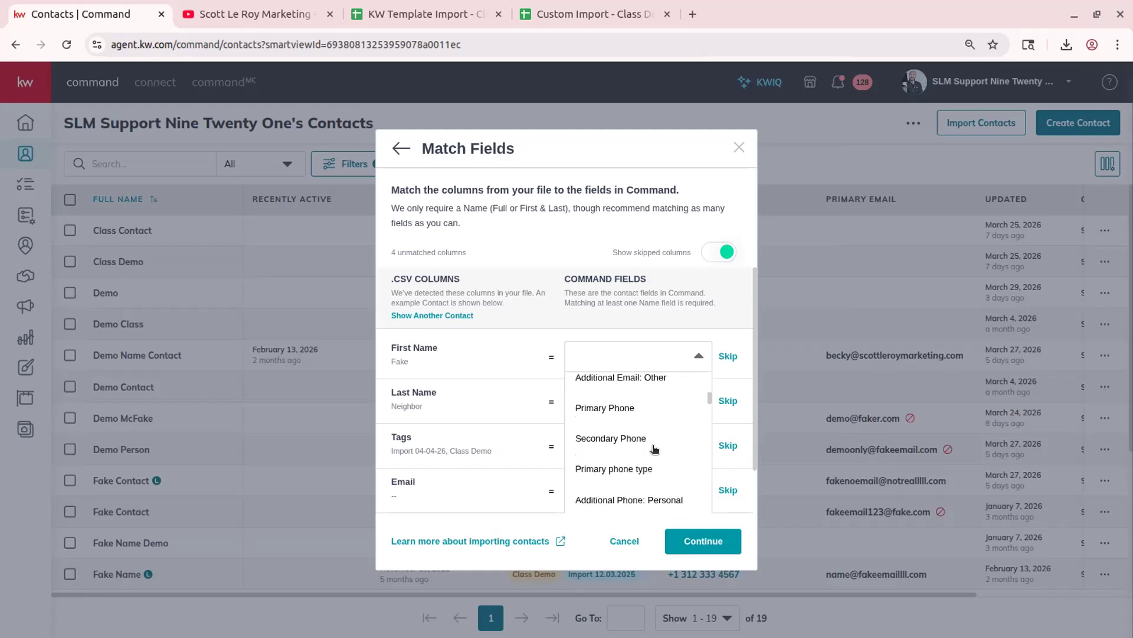
pyautogui.scroll(10, 654, 449)
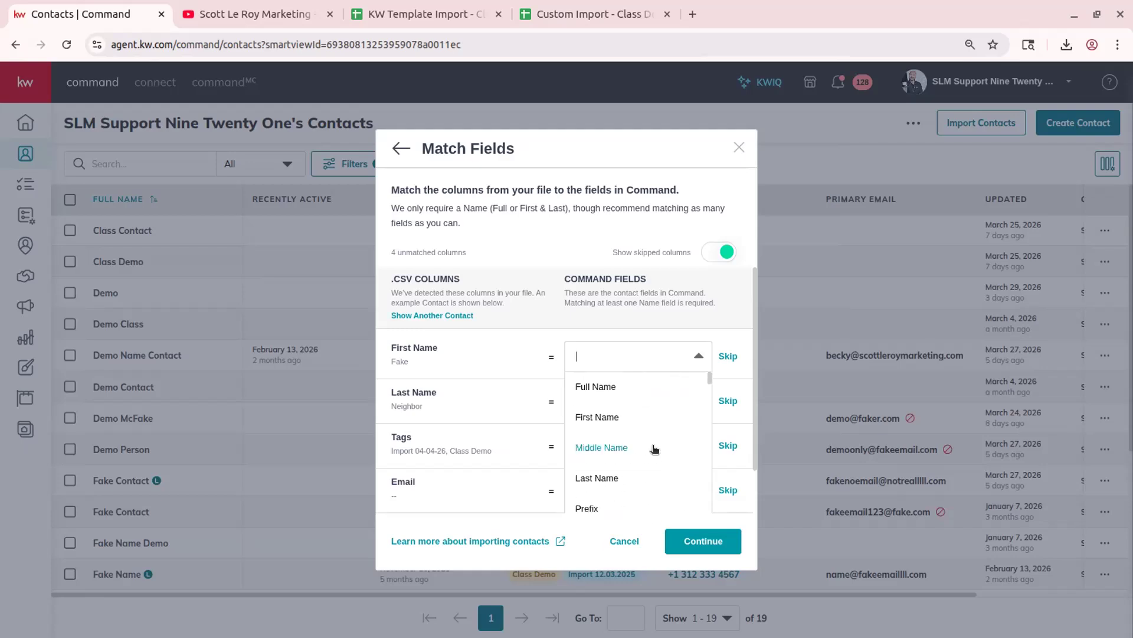
pyautogui.click(598, 417)
pyautogui.click(604, 394)
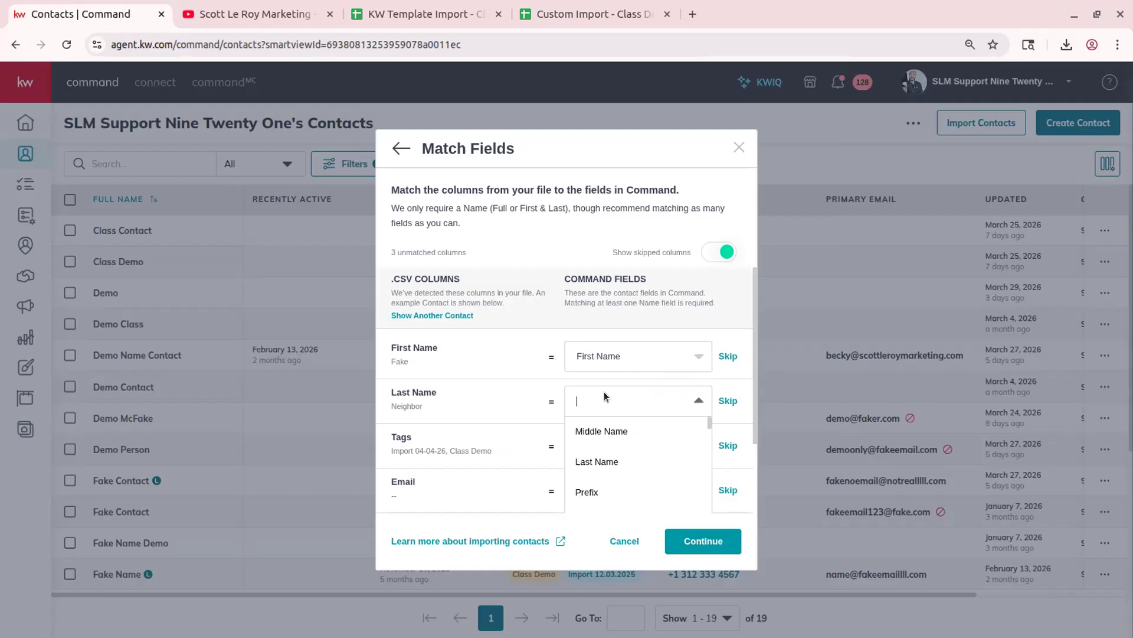
pyautogui.click(627, 460)
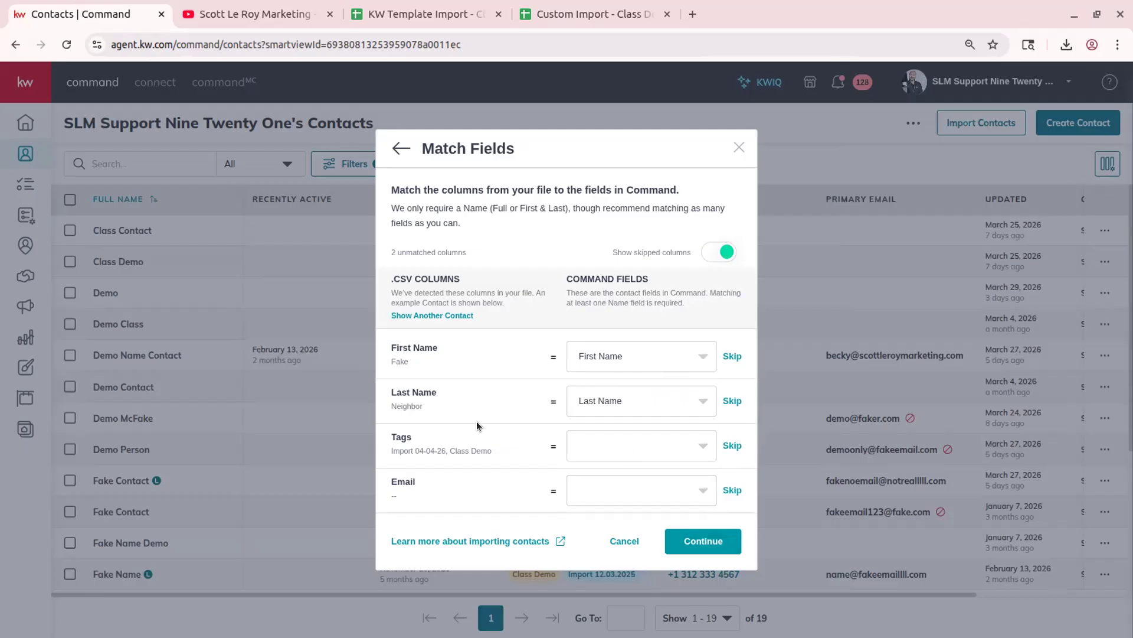
# - Map the Tags column to Tags and the Email column to Primary Email, then continue
pyautogui.click(604, 444)
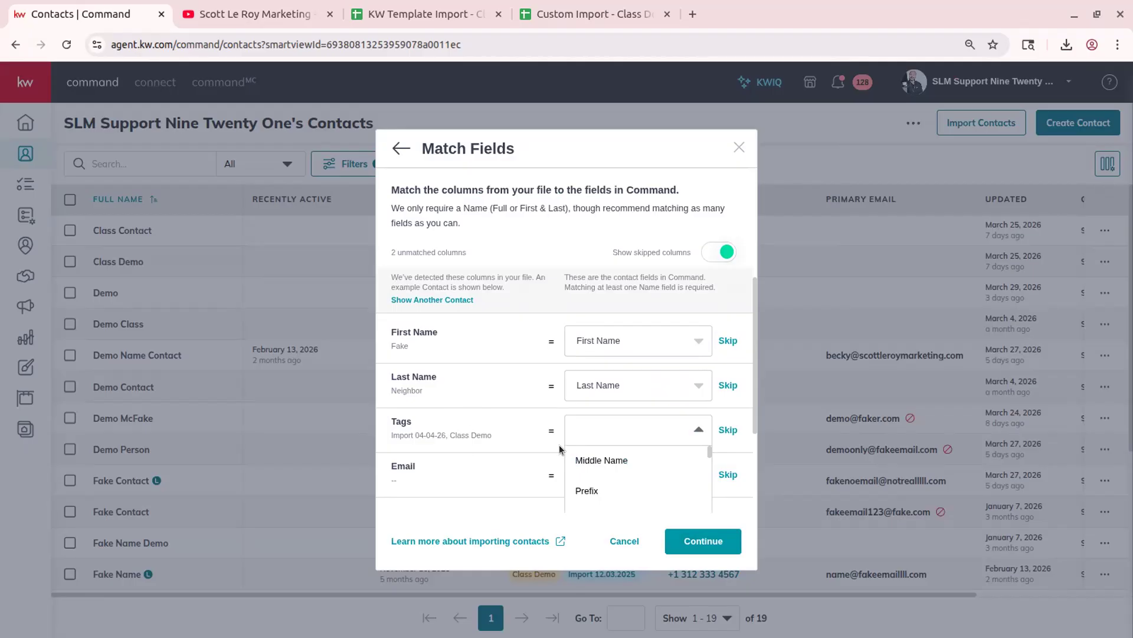
pyautogui.write('tags')
pyautogui.click(597, 475)
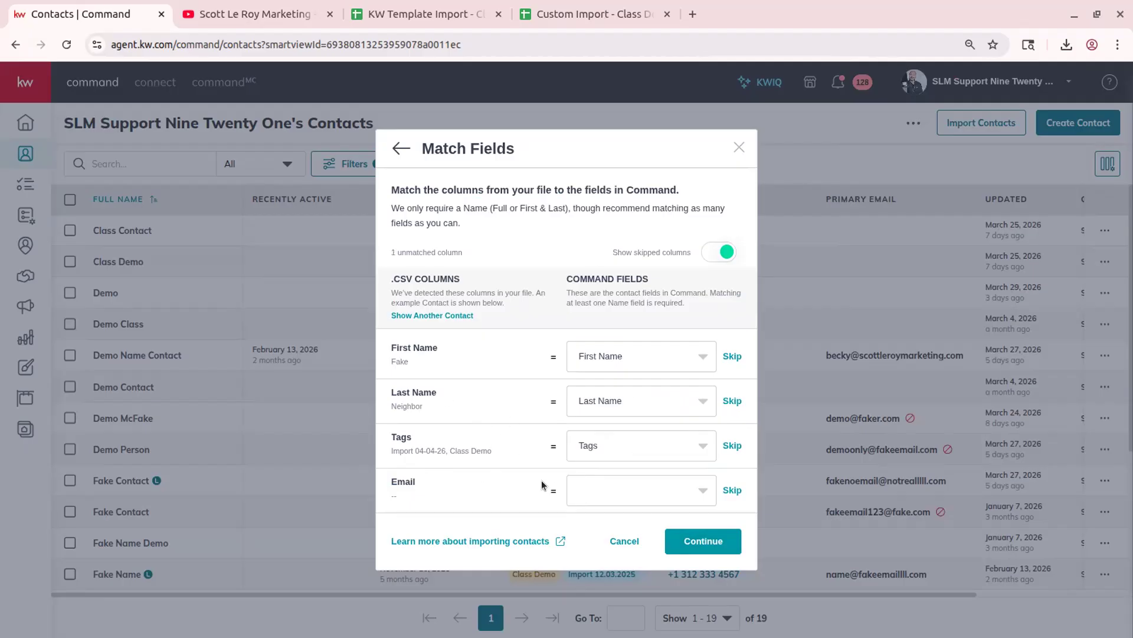
pyautogui.click(608, 487)
pyautogui.write('e')
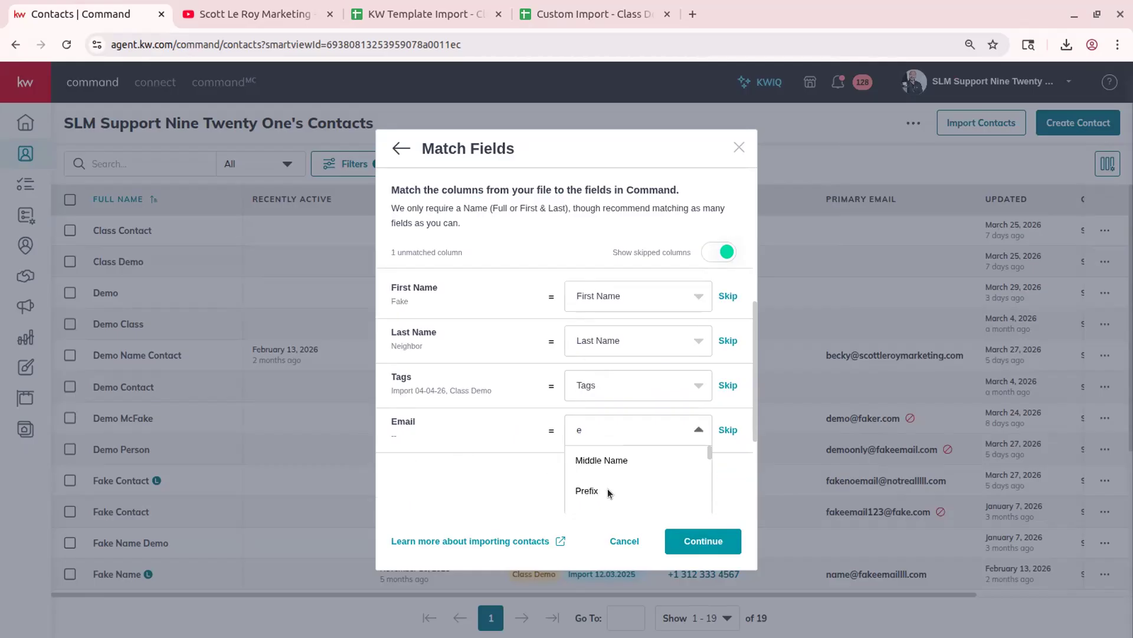
pyautogui.write('main')
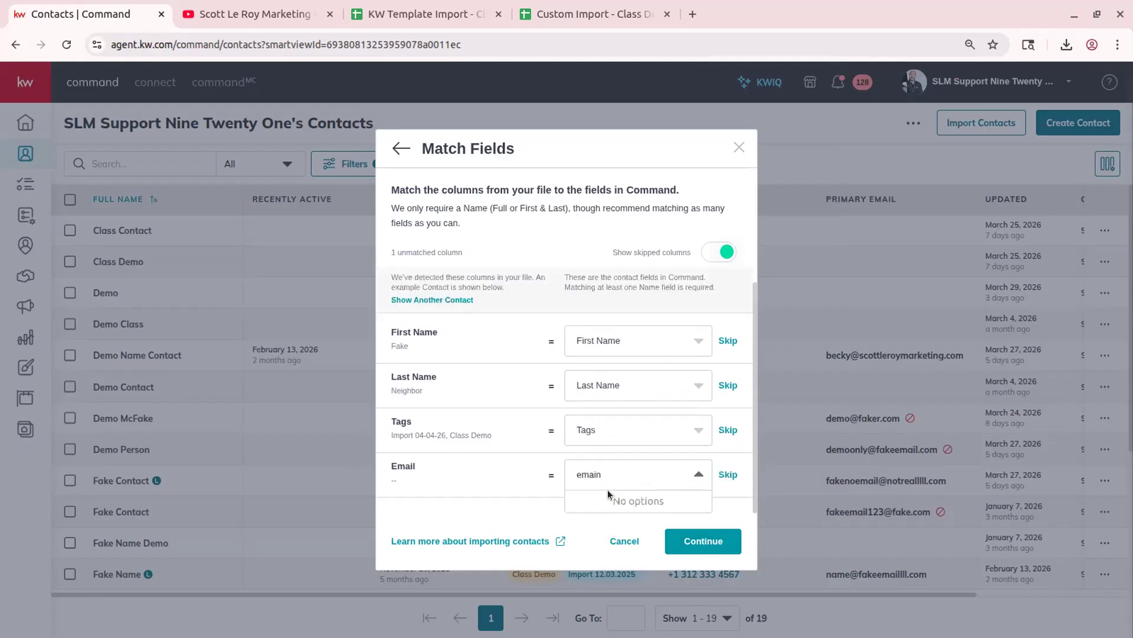
pyautogui.press('BackSpace')
pyautogui.write('l')
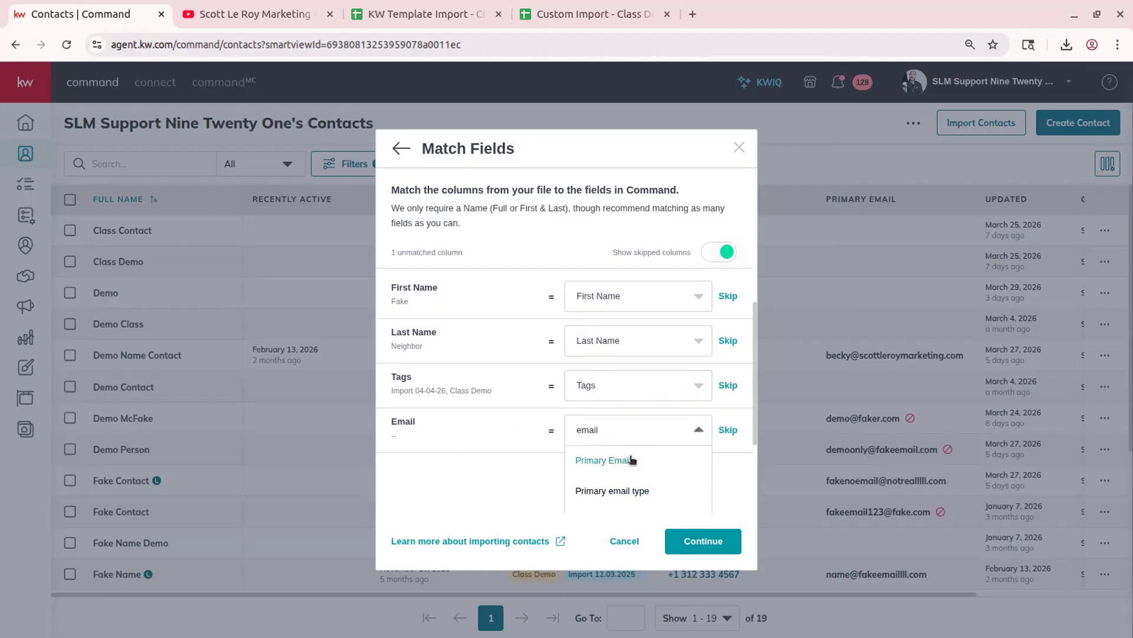
pyautogui.click(631, 460)
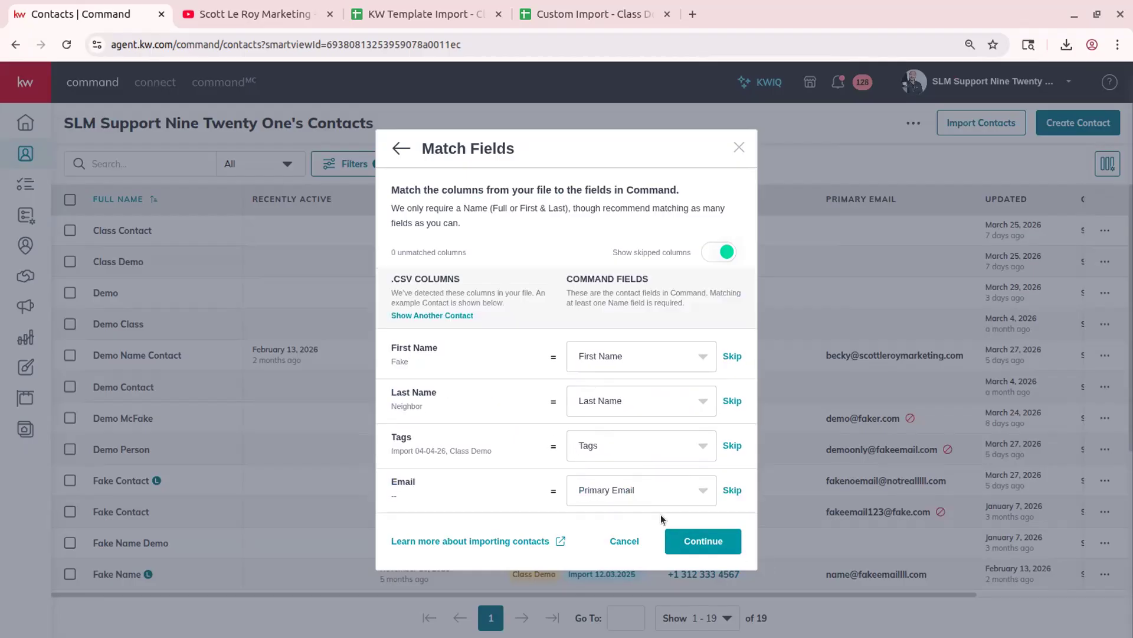
pyautogui.click(696, 538)
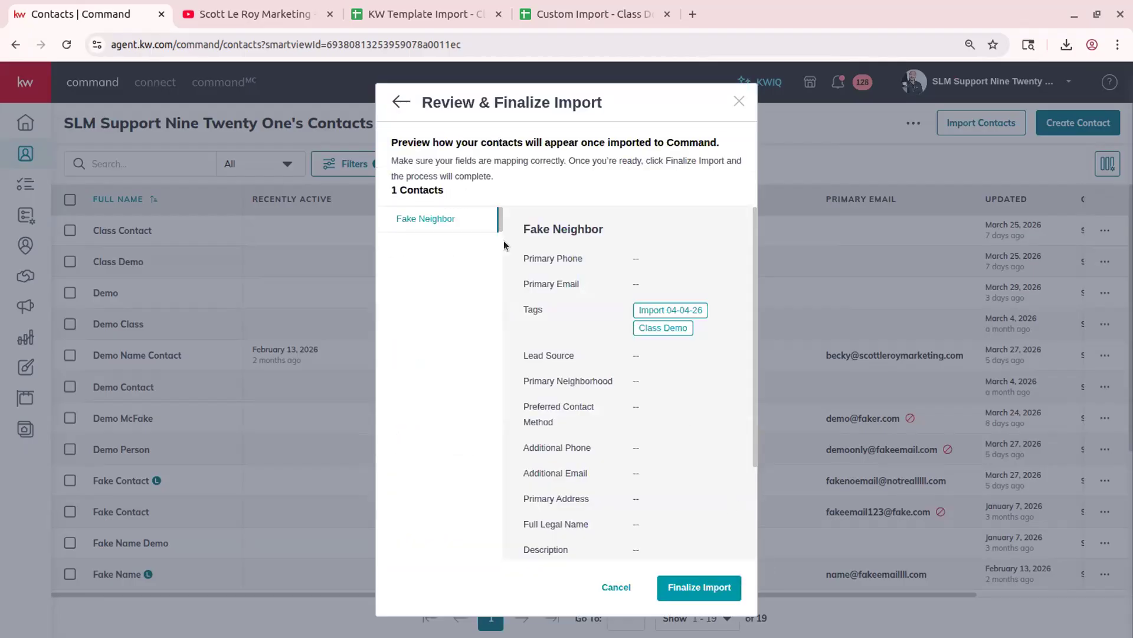
# - Finalize importing the previewed contact and return to the contacts list
pyautogui.scroll(-2, 722, 341)
pyautogui.scroll(2, 721, 342)
pyautogui.scroll(-2, 721, 341)
pyautogui.scroll(2, 721, 341)
pyautogui.click(728, 578)
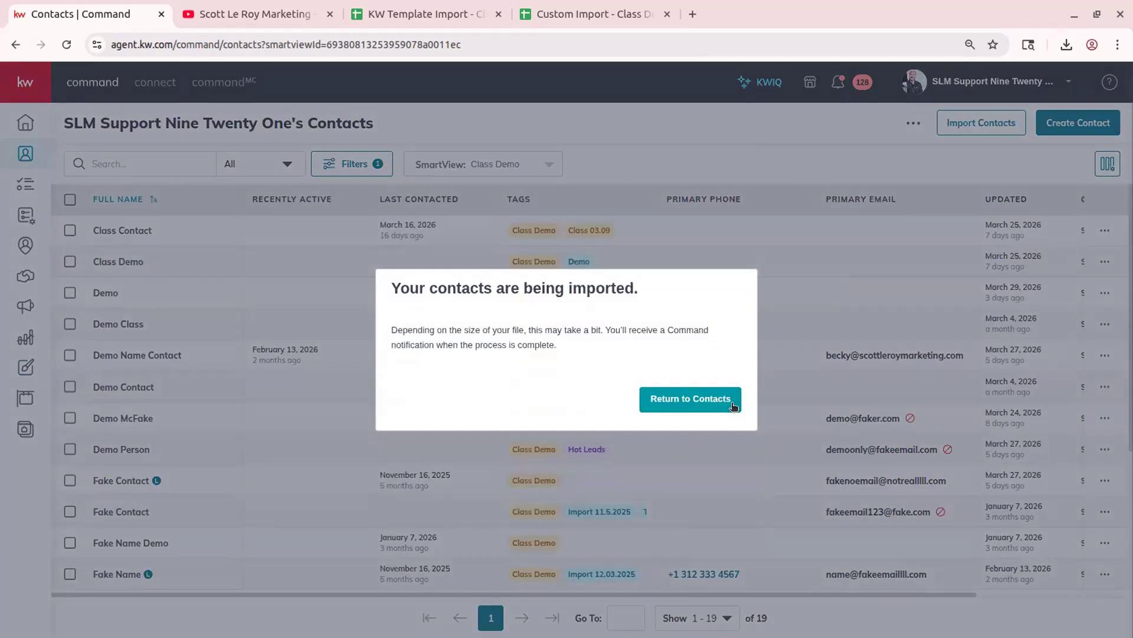
pyautogui.click(732, 405)
# - Reload the contacts page and confirm two successful Contact Import notifications
pyautogui.click(65, 43)
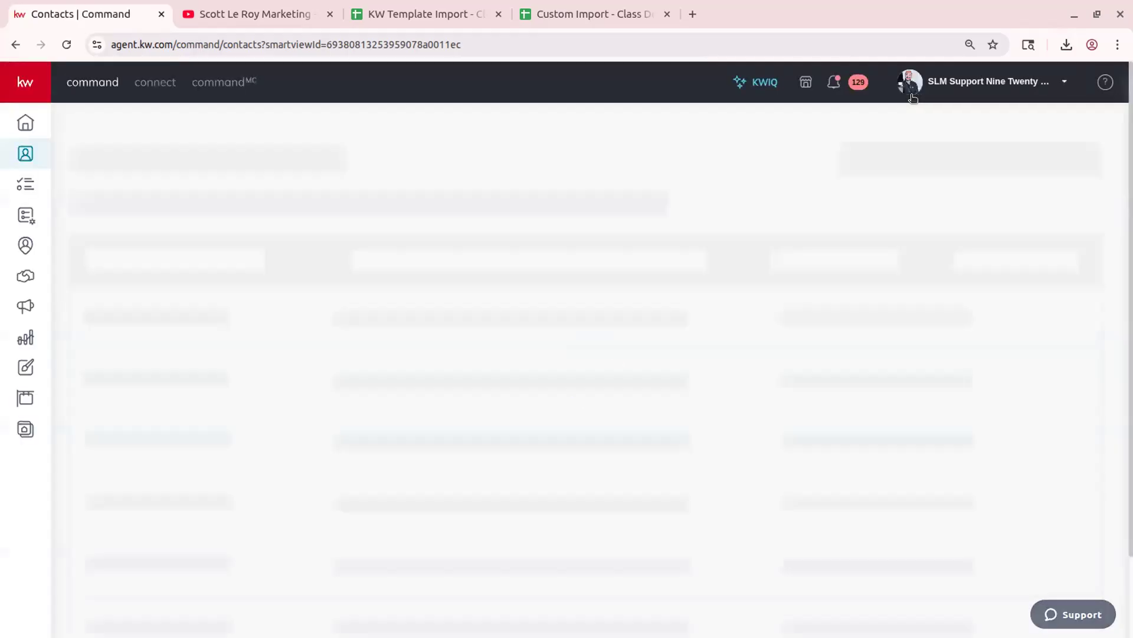
pyautogui.click(834, 82)
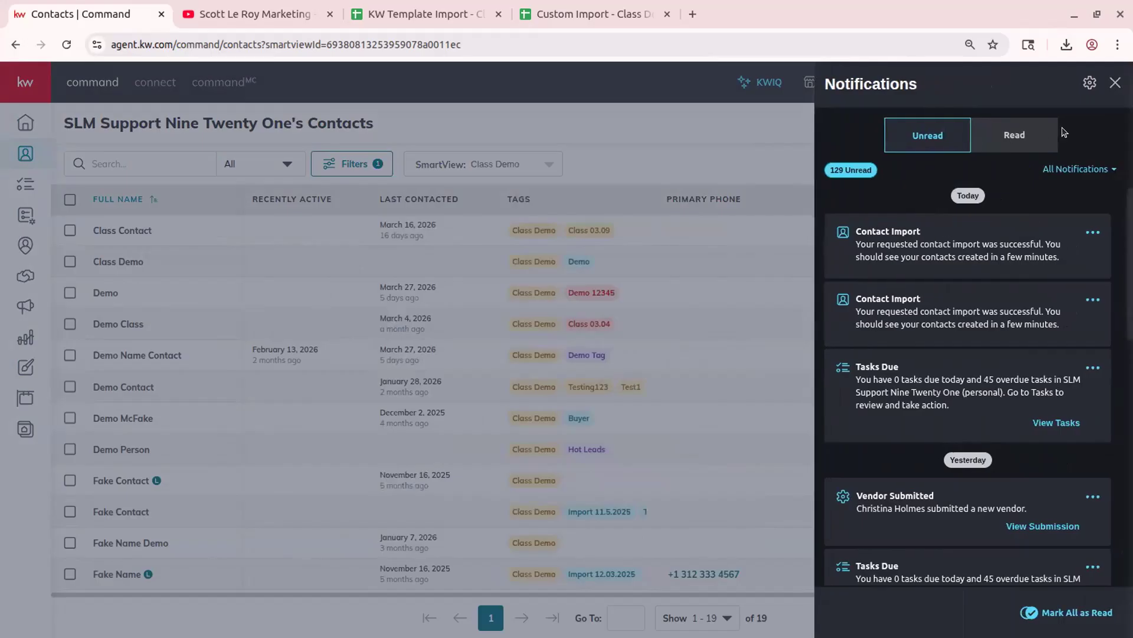
pyautogui.click(1115, 83)
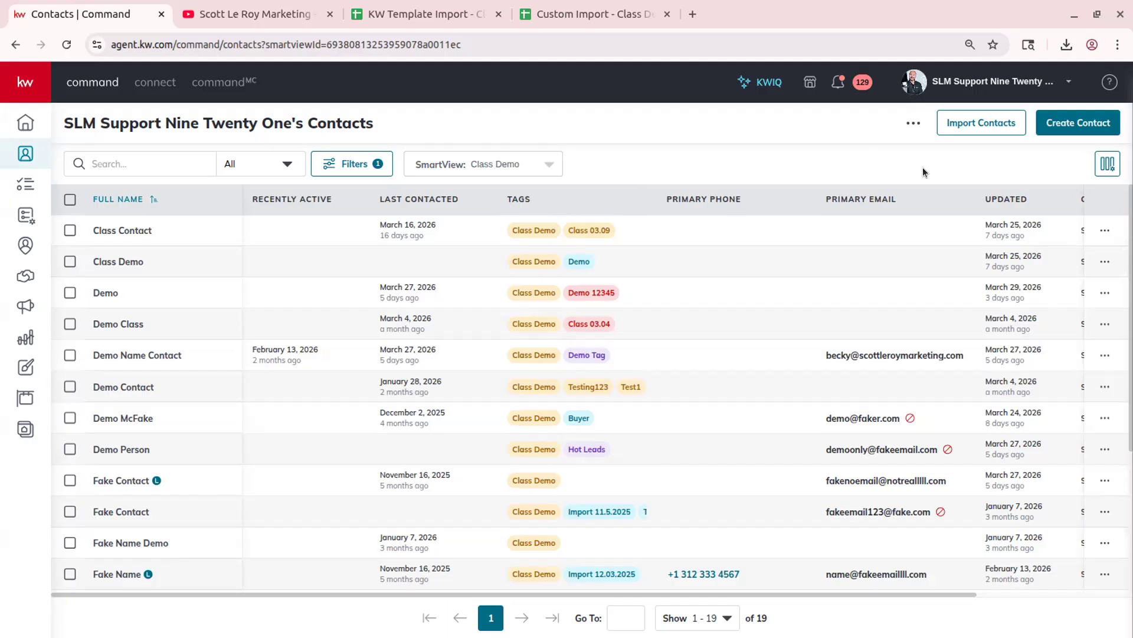
# - Start a new contact and enter its full name
pyautogui.click(1084, 123)
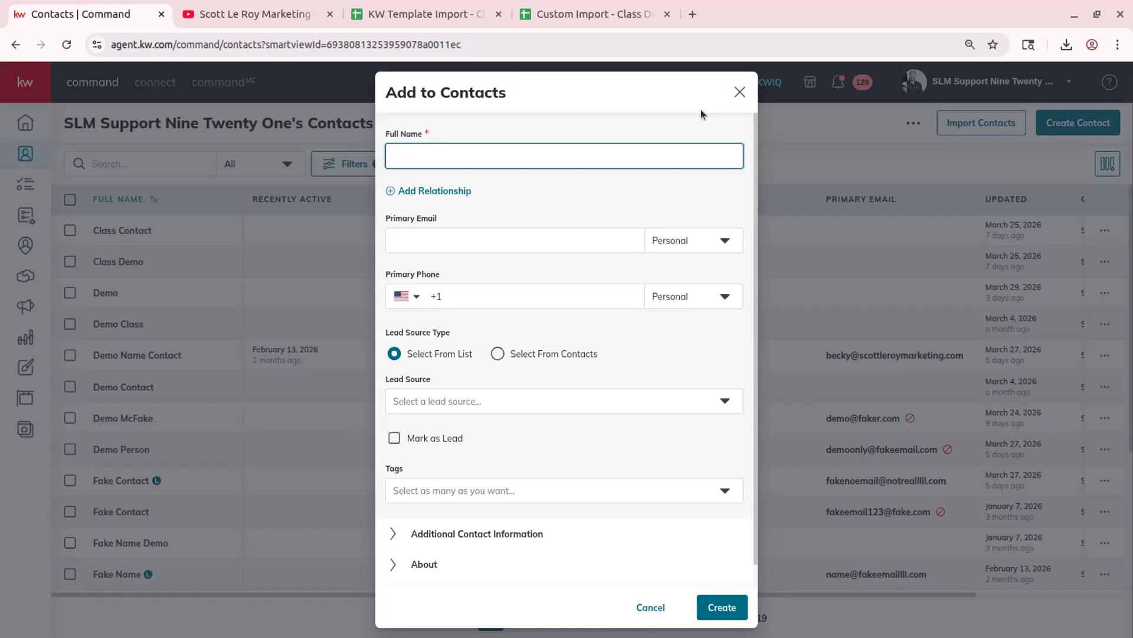
pyautogui.write('Example  Neighbor')
pyautogui.click(583, 122)
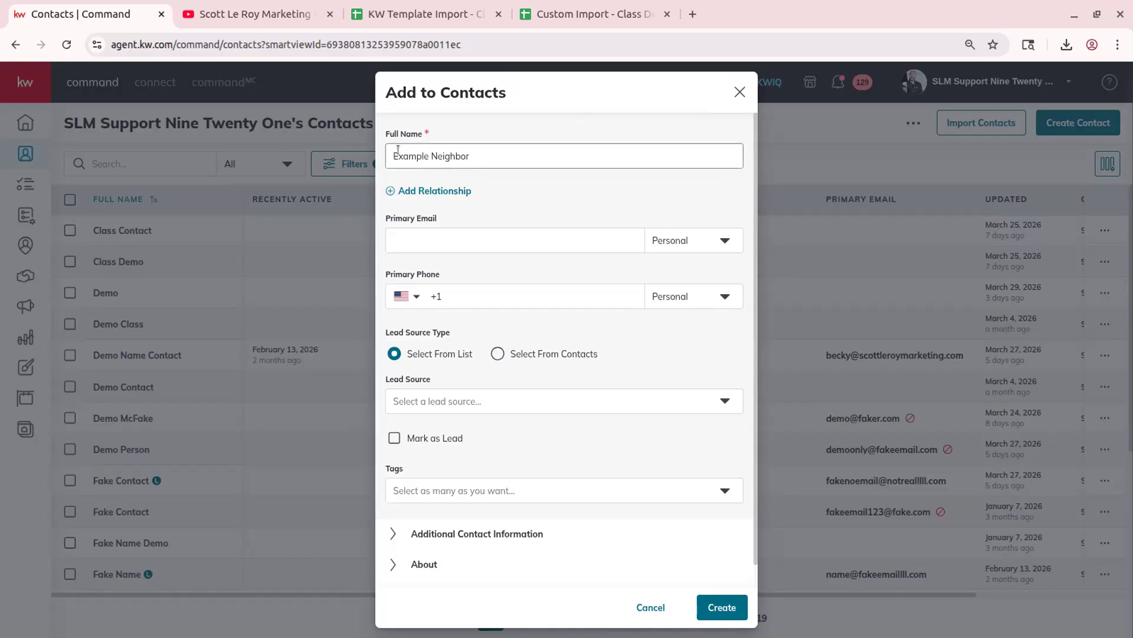
# - Add a Father relationship linking the new contact to the existing neighbor contact
pyautogui.click(452, 189)
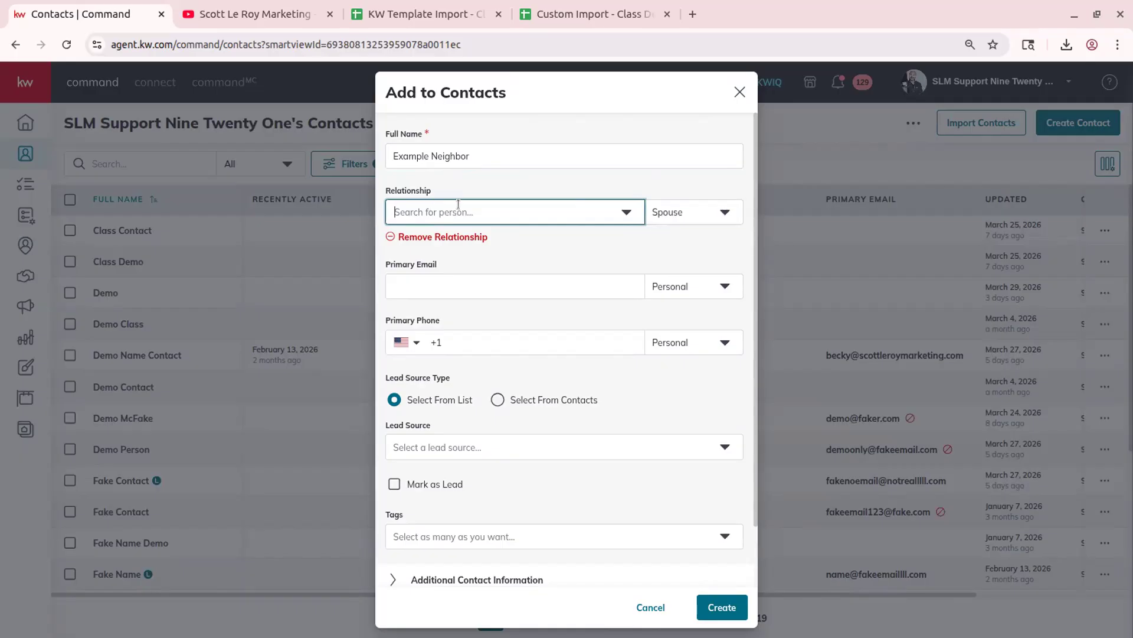
pyautogui.write('neighbor')
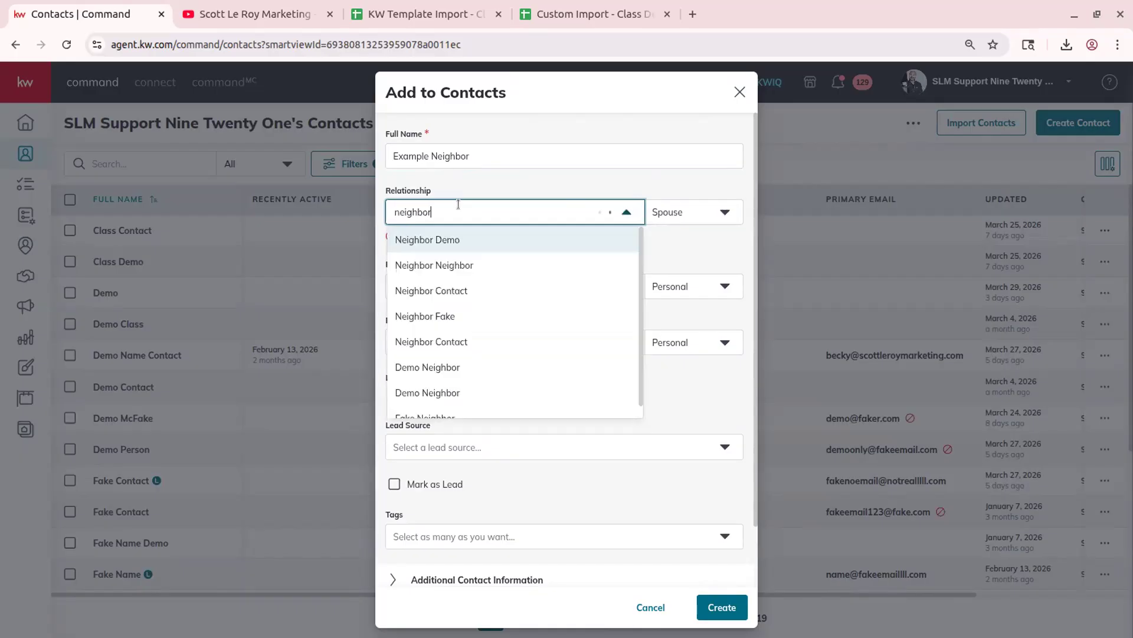
pyautogui.click(460, 266)
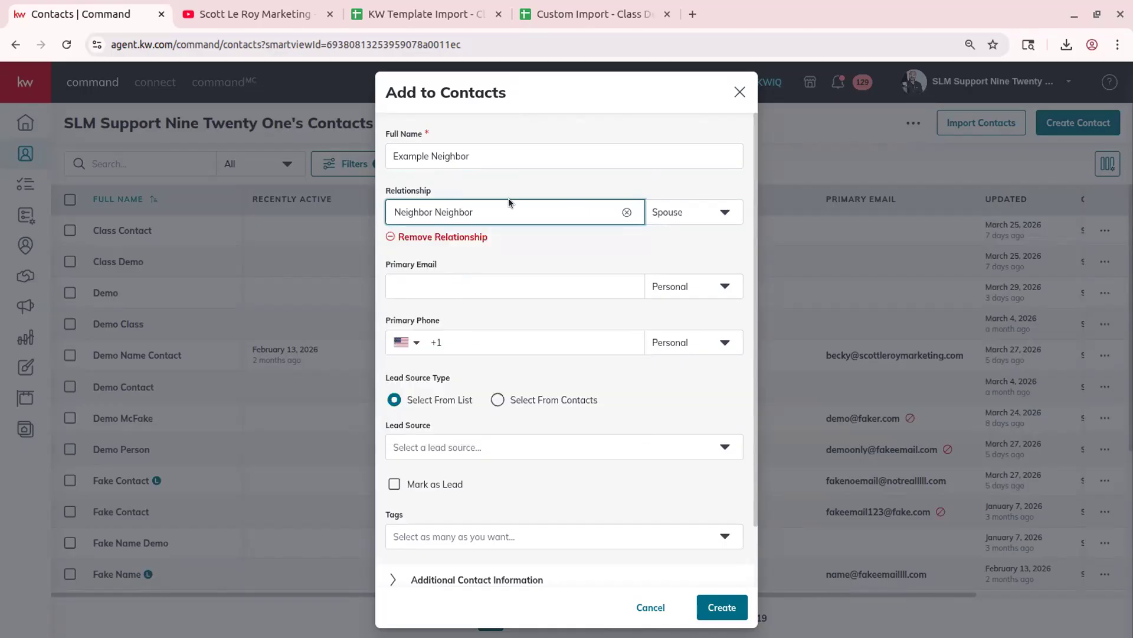
pyautogui.click(721, 214)
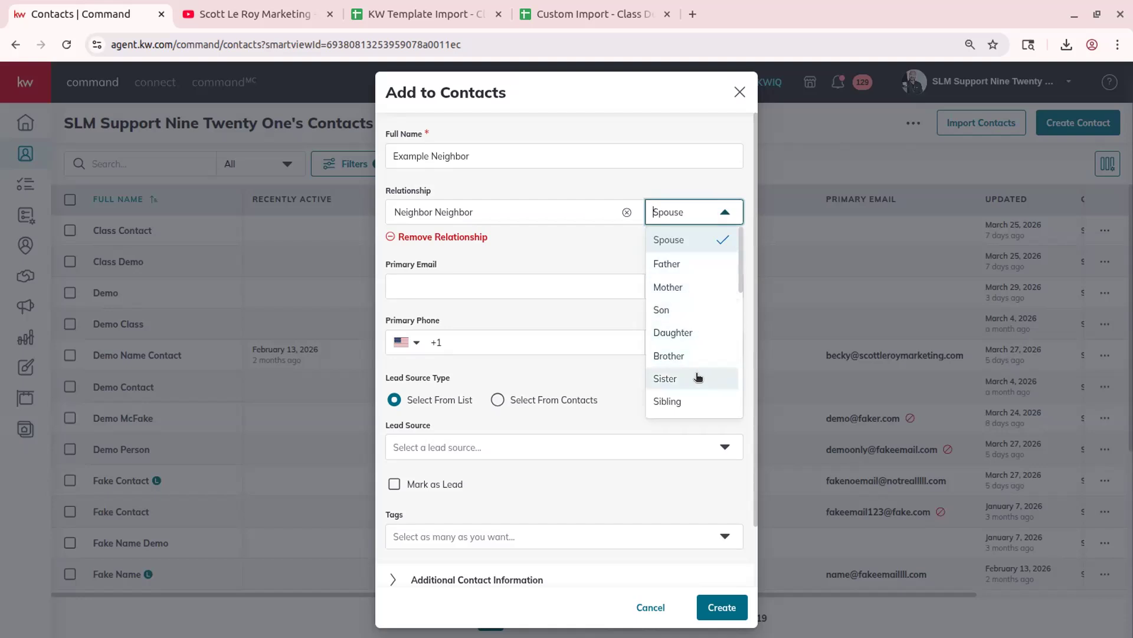
pyautogui.scroll(-6, 699, 376)
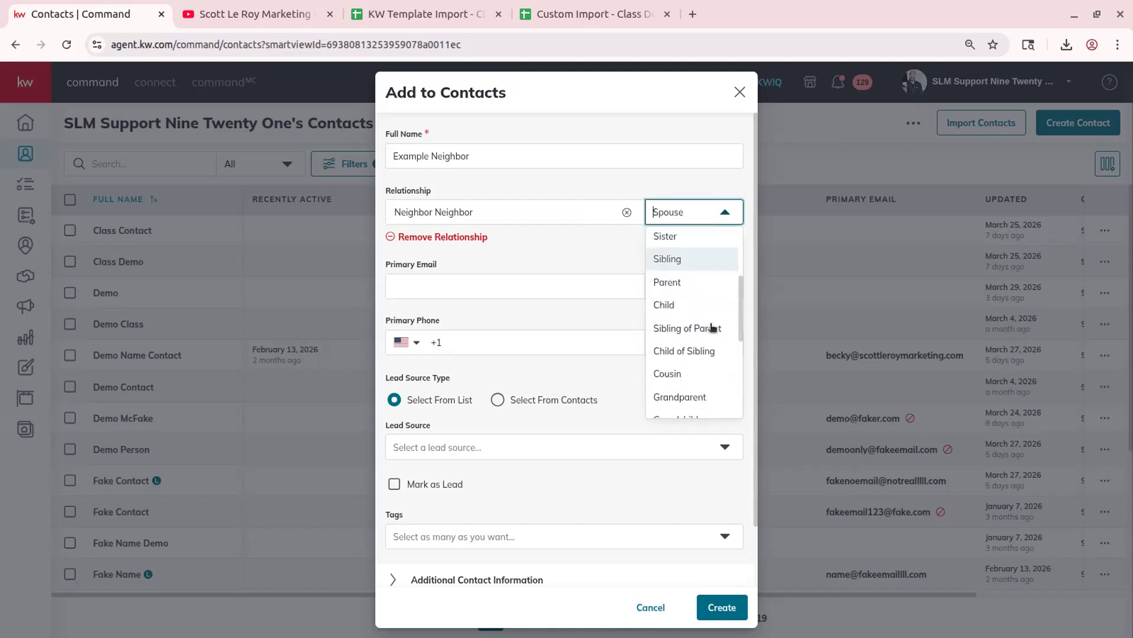
pyautogui.scroll(6, 694, 359)
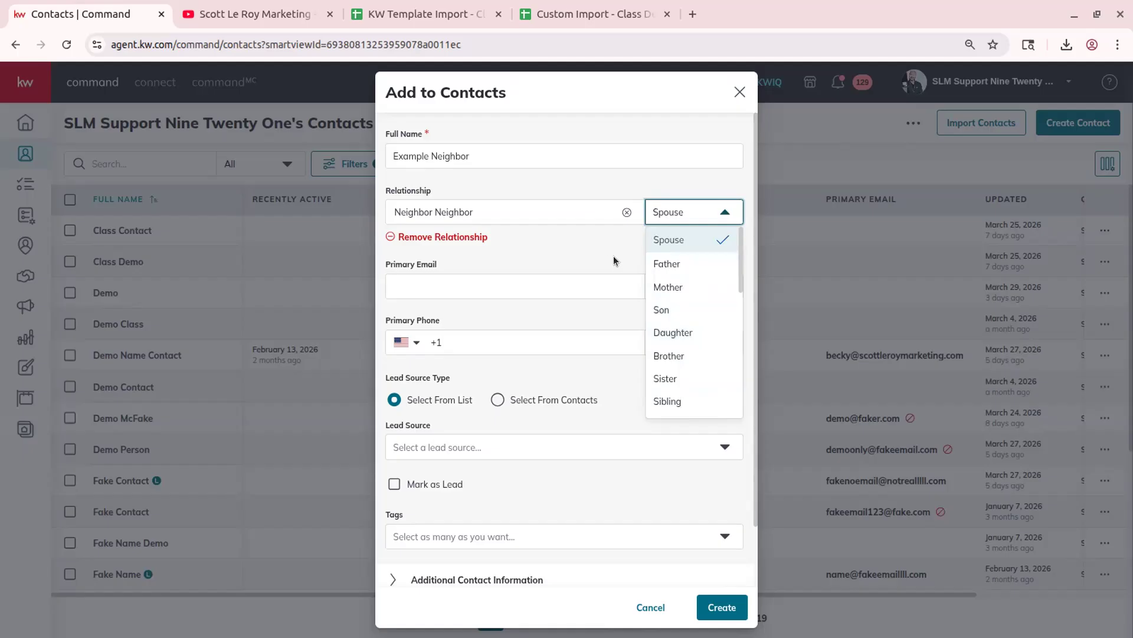
pyautogui.click(688, 179)
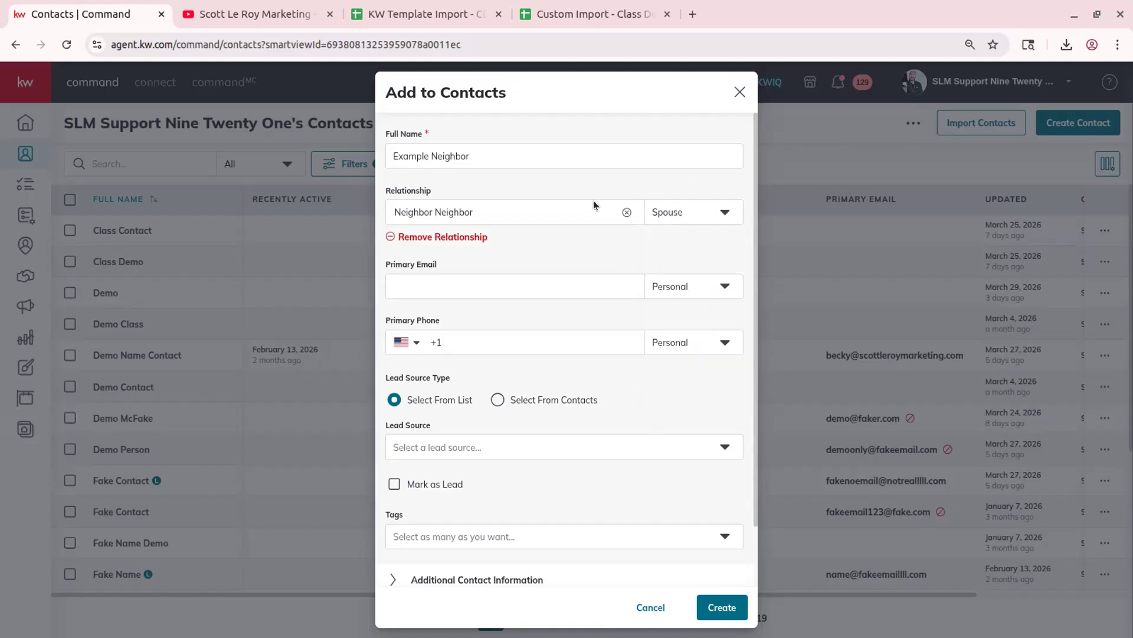
pyautogui.click(669, 213)
pyautogui.click(681, 266)
pyautogui.click(665, 294)
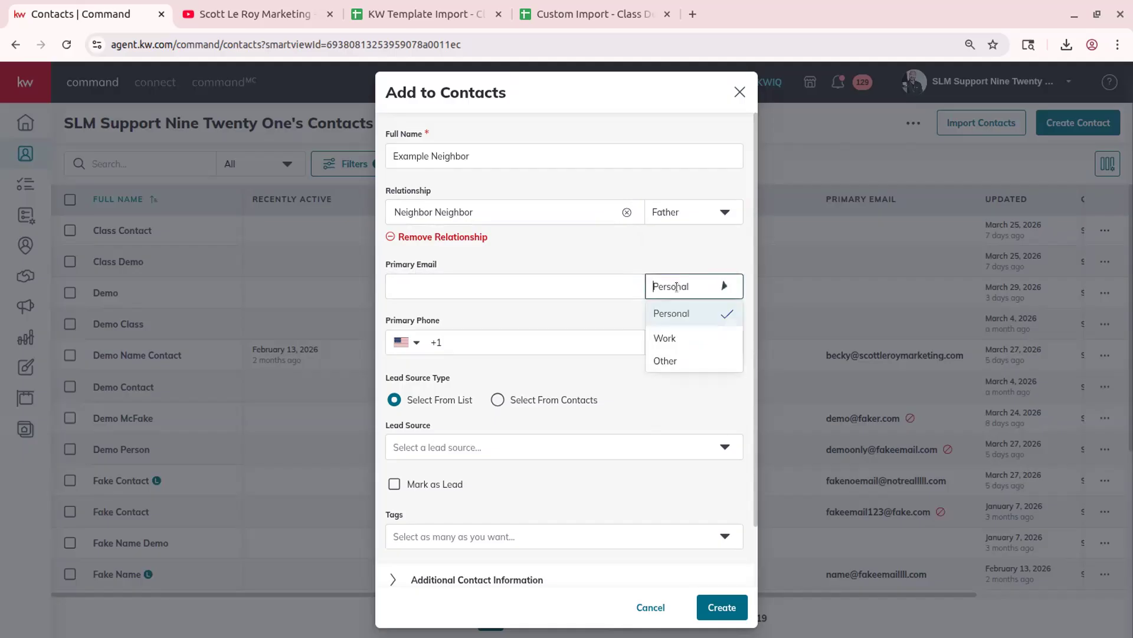
pyautogui.click(651, 245)
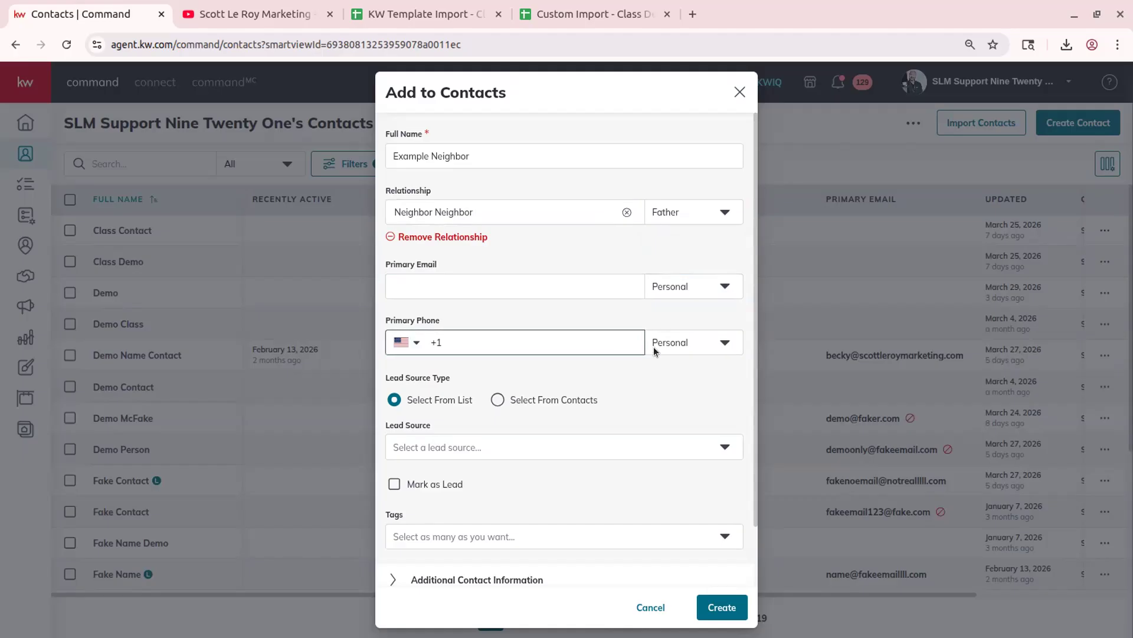
pyautogui.scroll(-2, 419, 406)
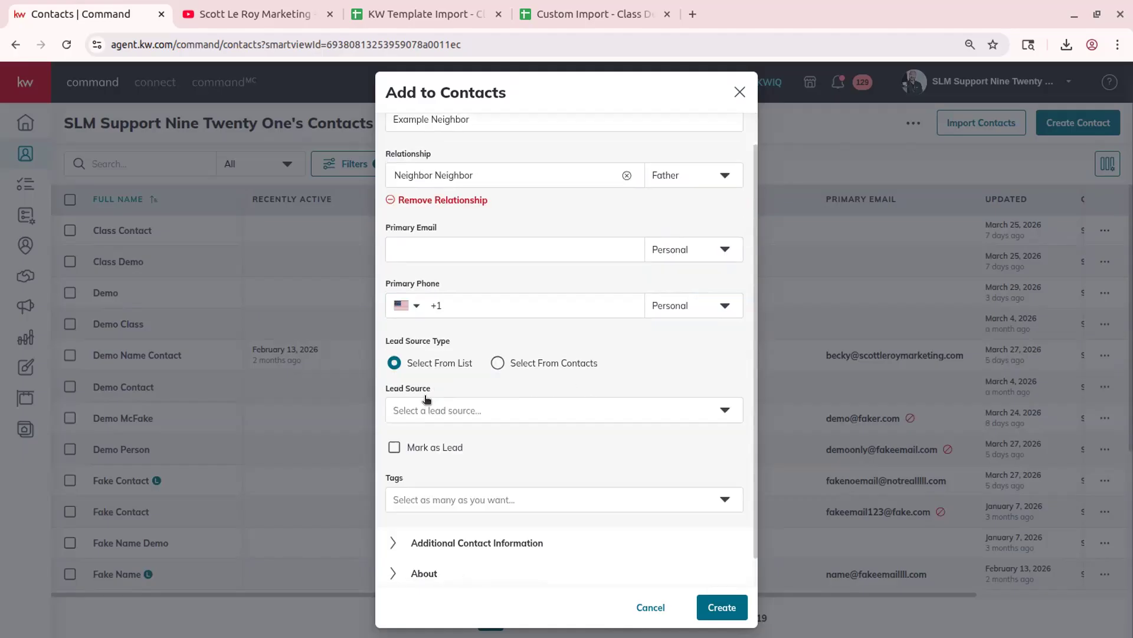
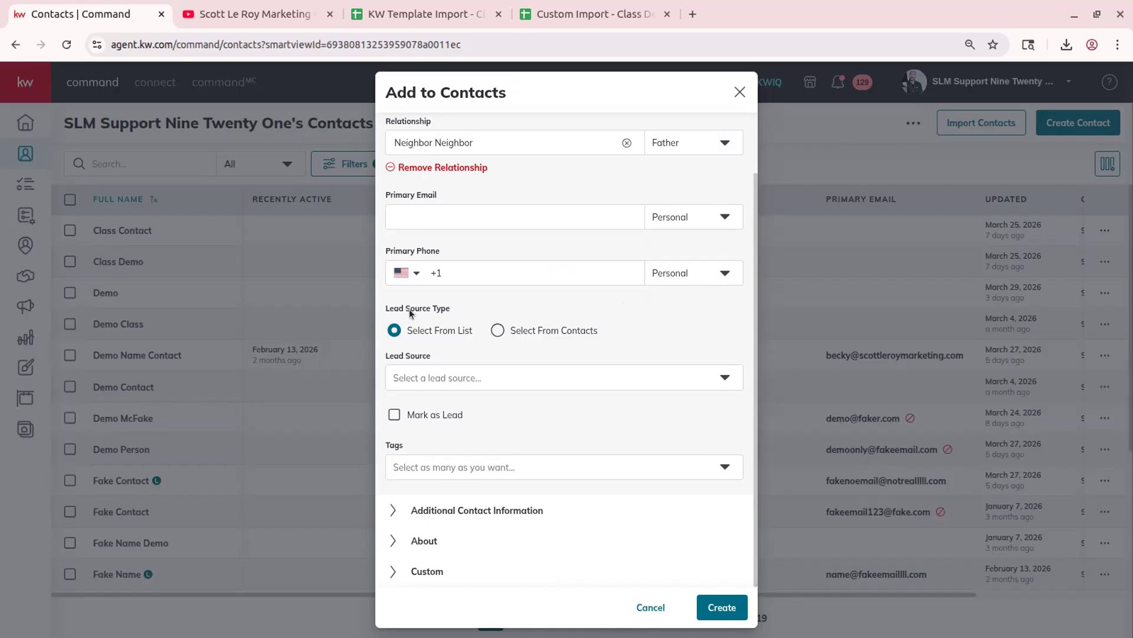
# - Set the Lead Source Type to Select From Contacts after browsing the lead source list
pyautogui.click(463, 372)
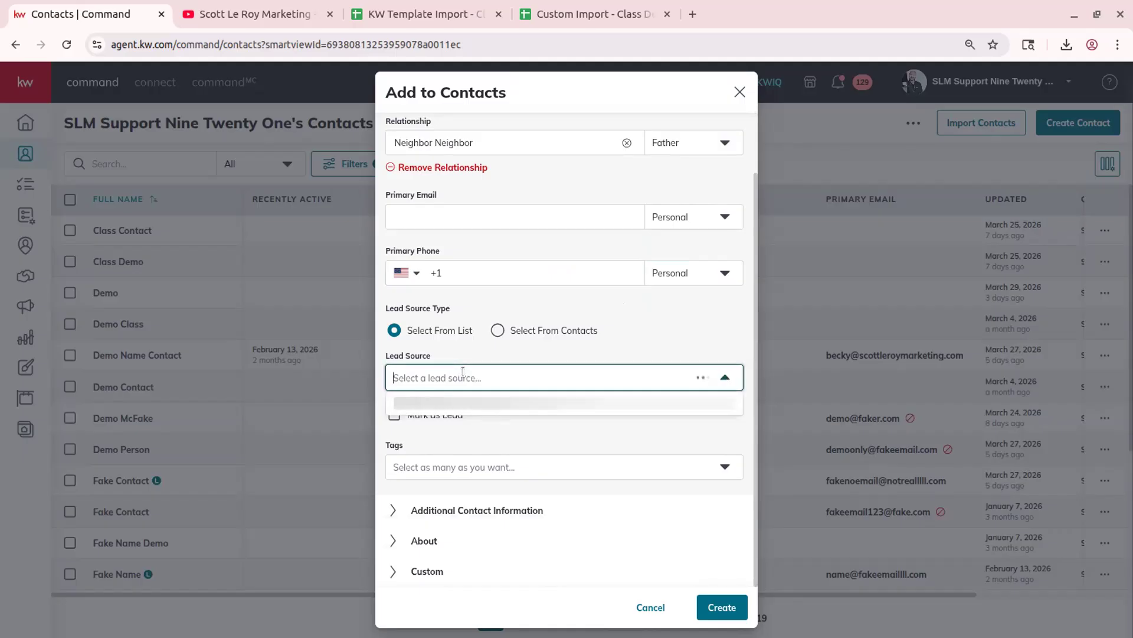
pyautogui.scroll(-1, 494, 499)
pyautogui.scroll(2, 495, 497)
pyautogui.scroll(-2, 496, 496)
pyautogui.scroll(2, 500, 495)
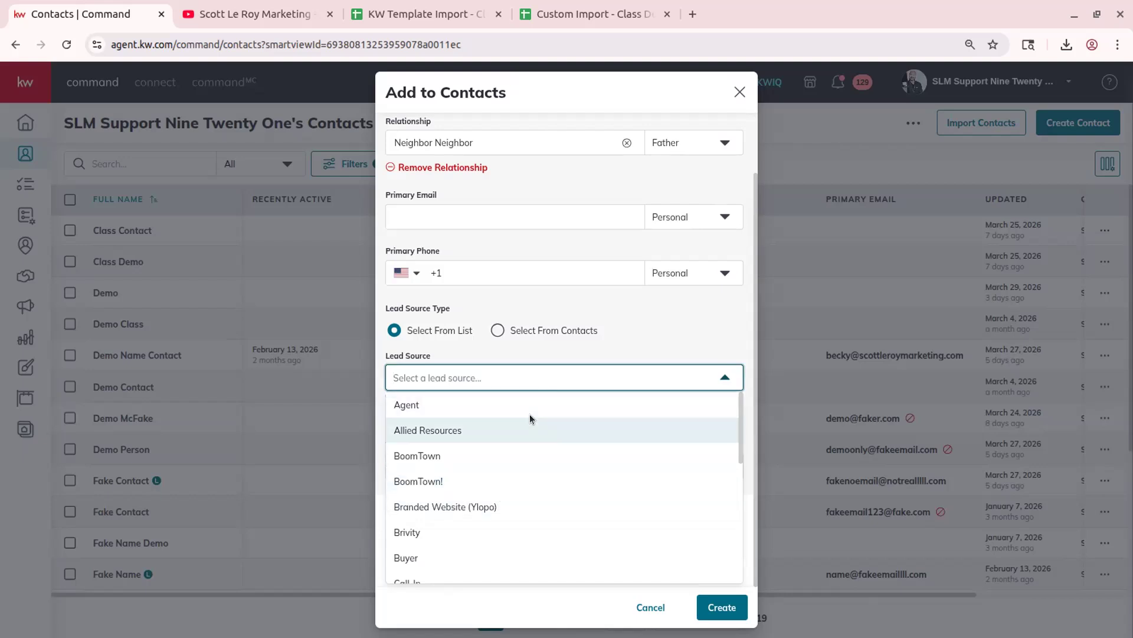
pyautogui.scroll(-5, 530, 416)
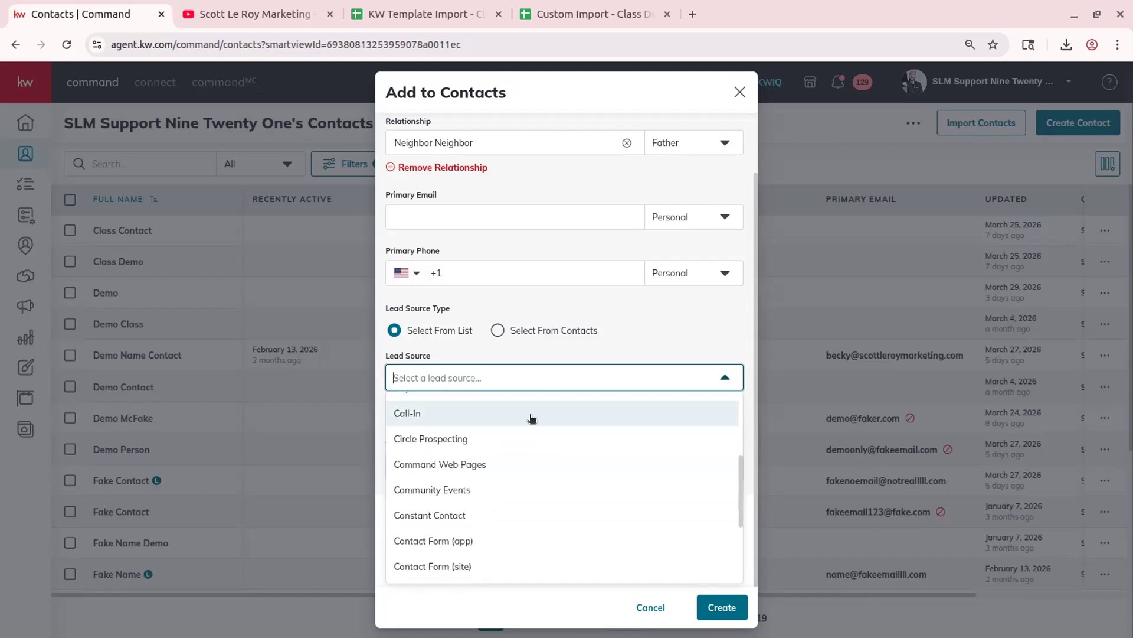
pyautogui.scroll(-3, 454, 472)
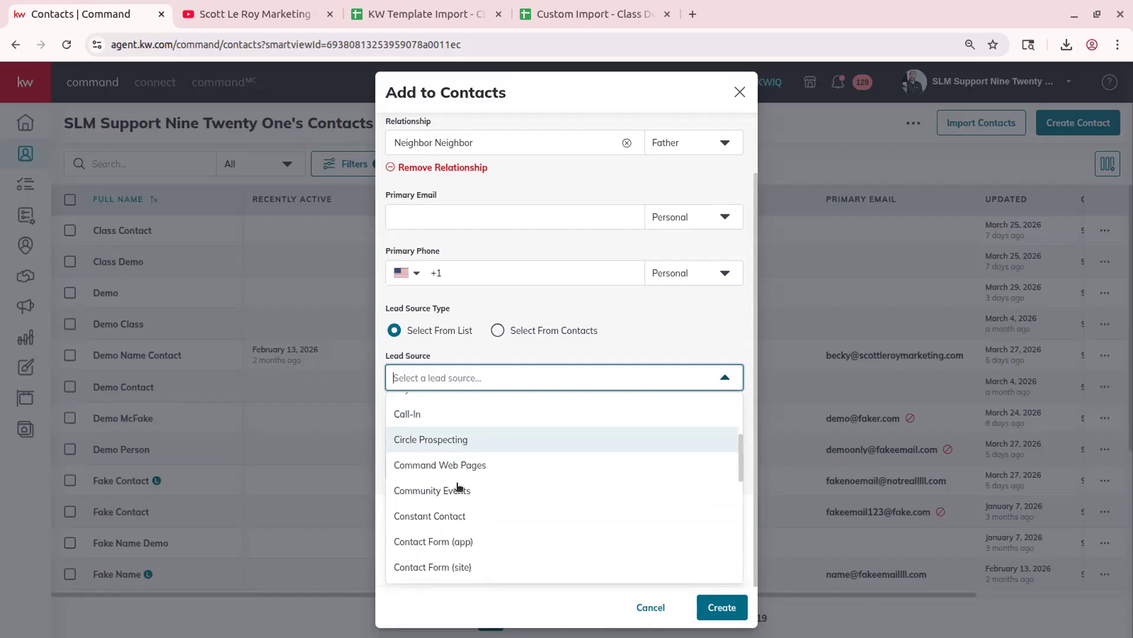
pyautogui.scroll(-3, 526, 536)
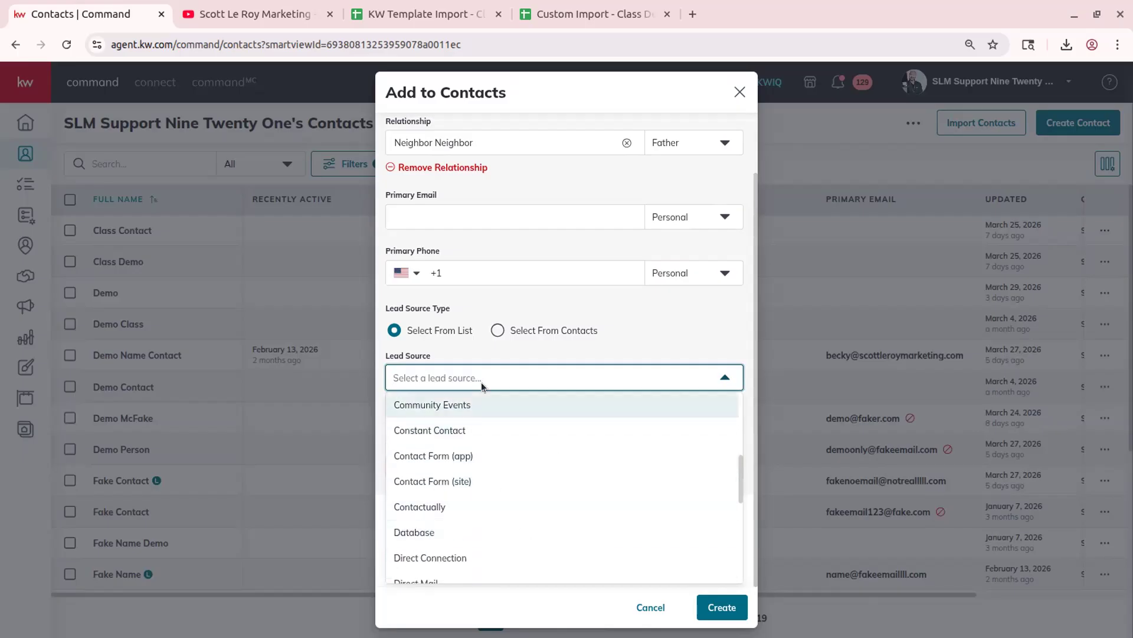
pyautogui.click(516, 345)
pyautogui.click(531, 330)
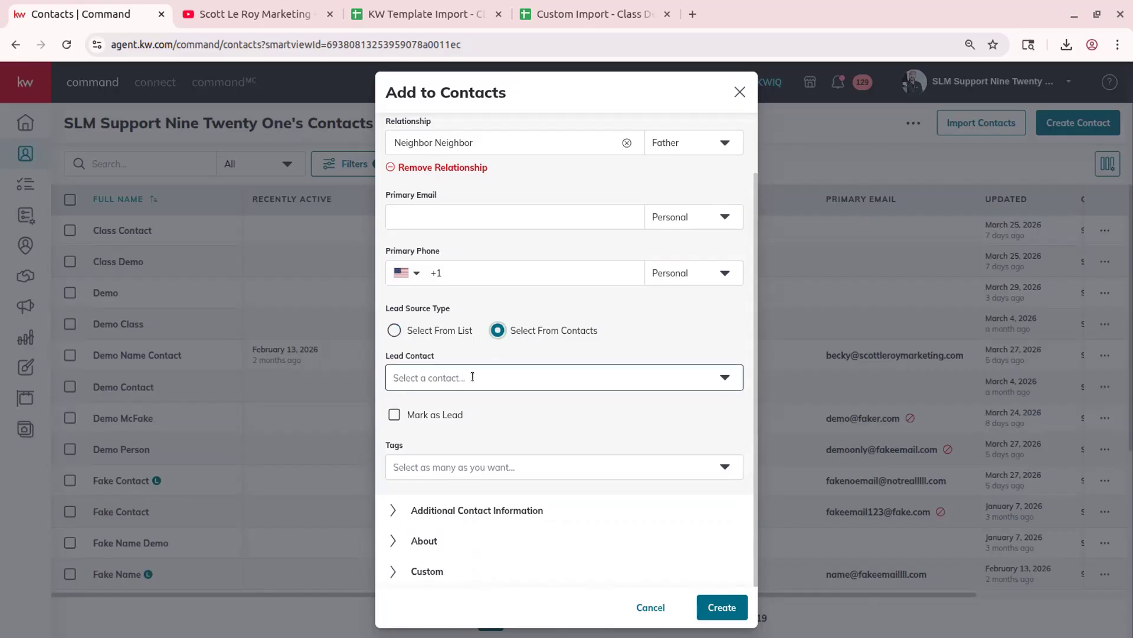
# - Mark the new contact as a lead and tag it Class Demo
pyautogui.click(429, 417)
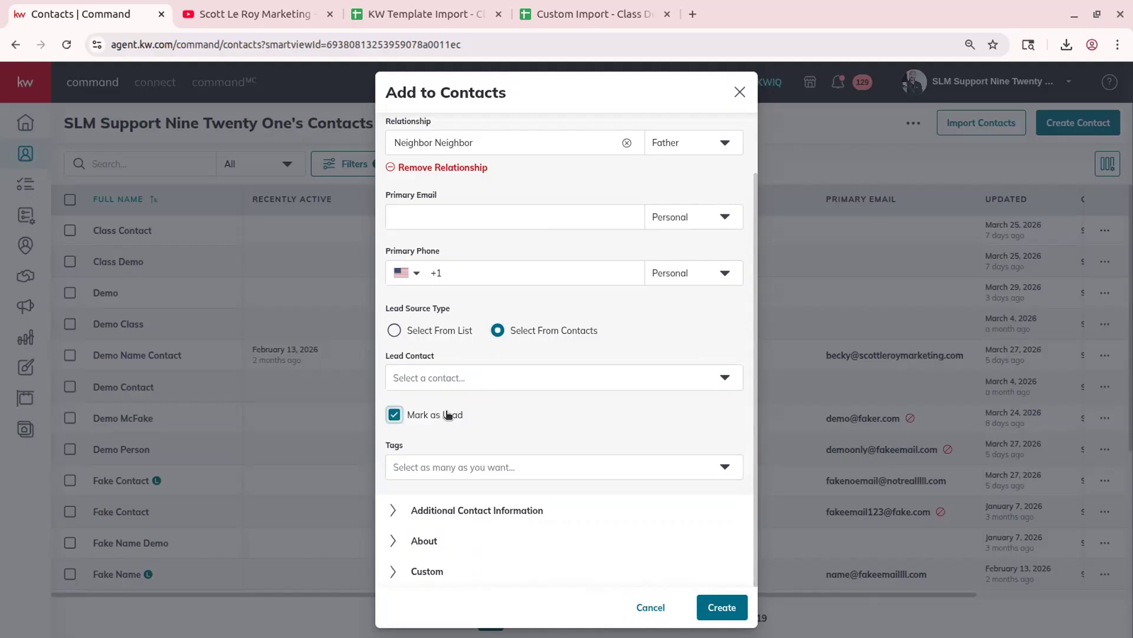
pyautogui.click(470, 463)
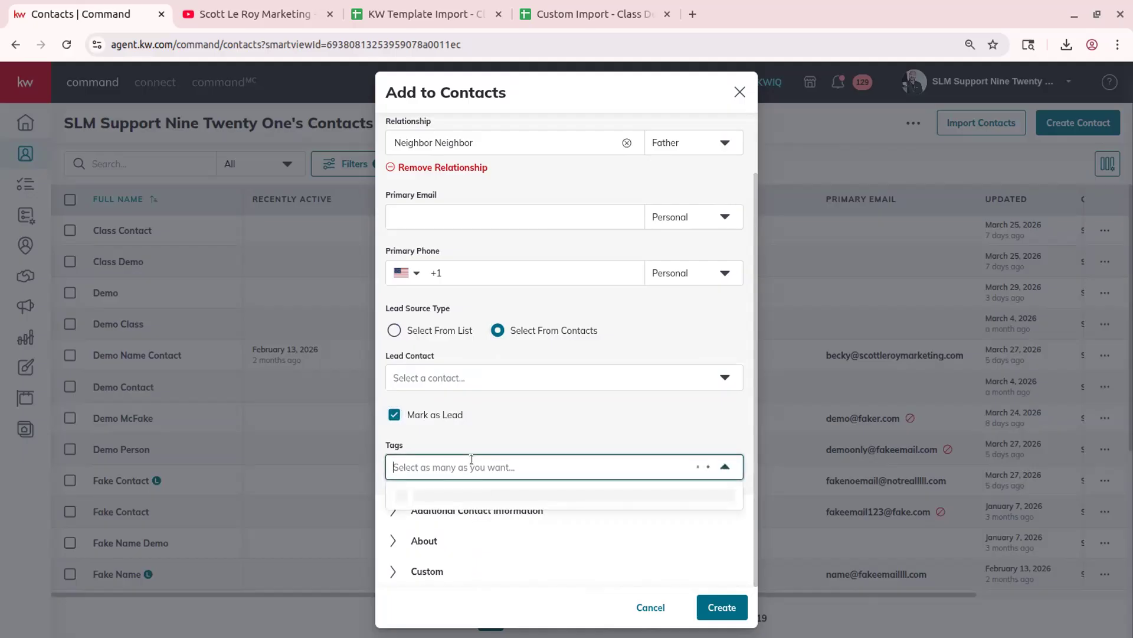
pyautogui.click(492, 498)
pyautogui.click(525, 416)
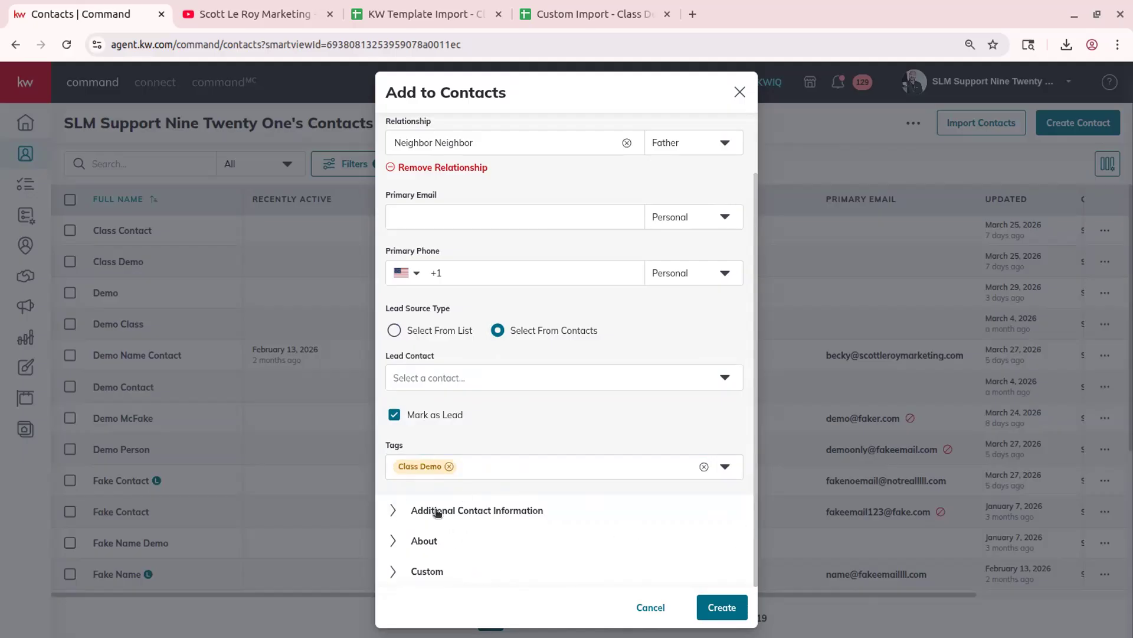
# - Expand the Additional Contact Information and About sections of the new contact
pyautogui.click(506, 514)
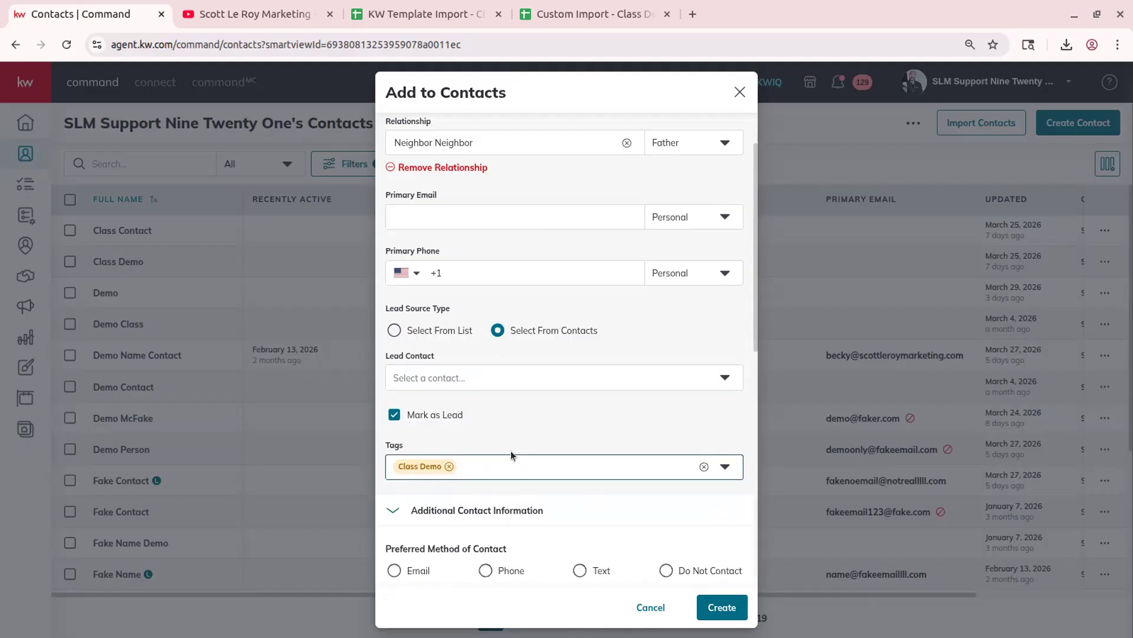
pyautogui.scroll(-7, 512, 451)
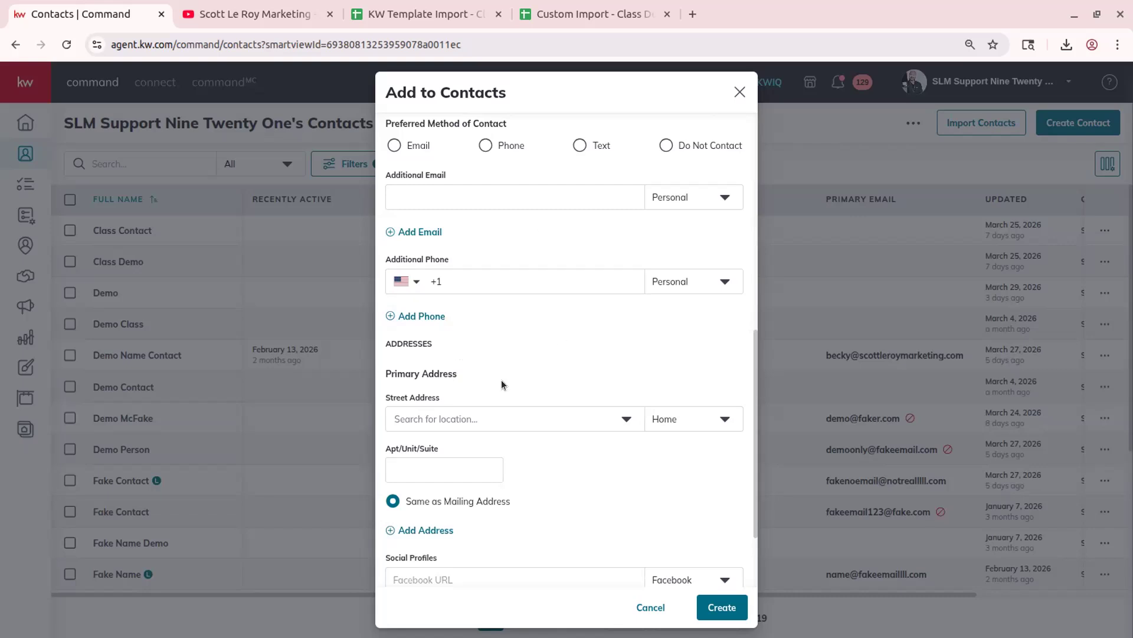
pyautogui.scroll(-2, 501, 380)
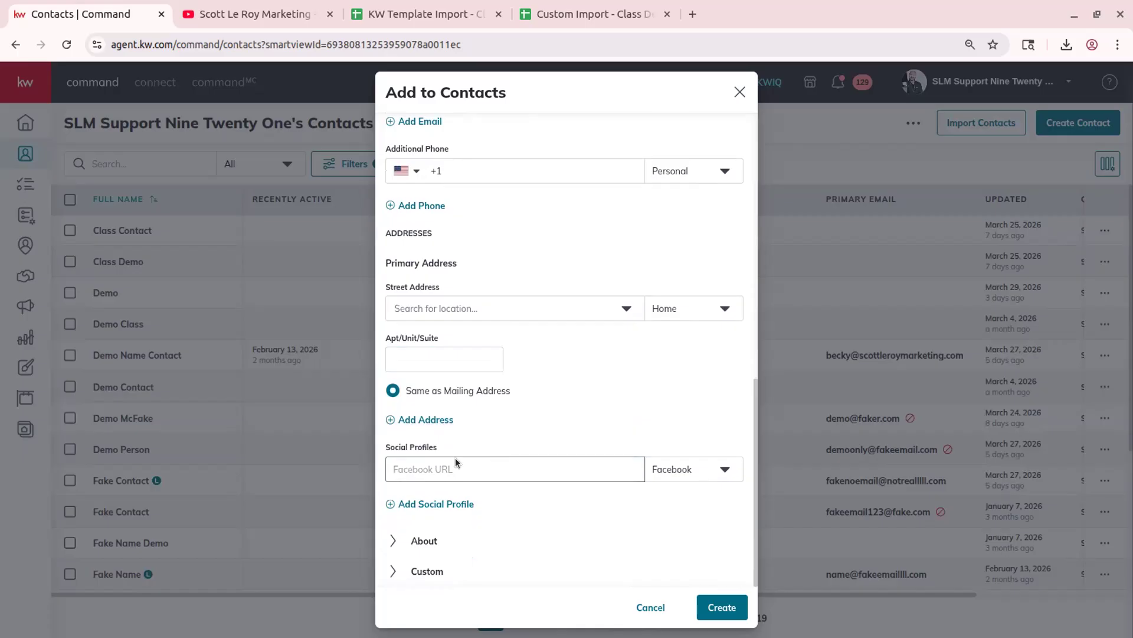
pyautogui.click(439, 539)
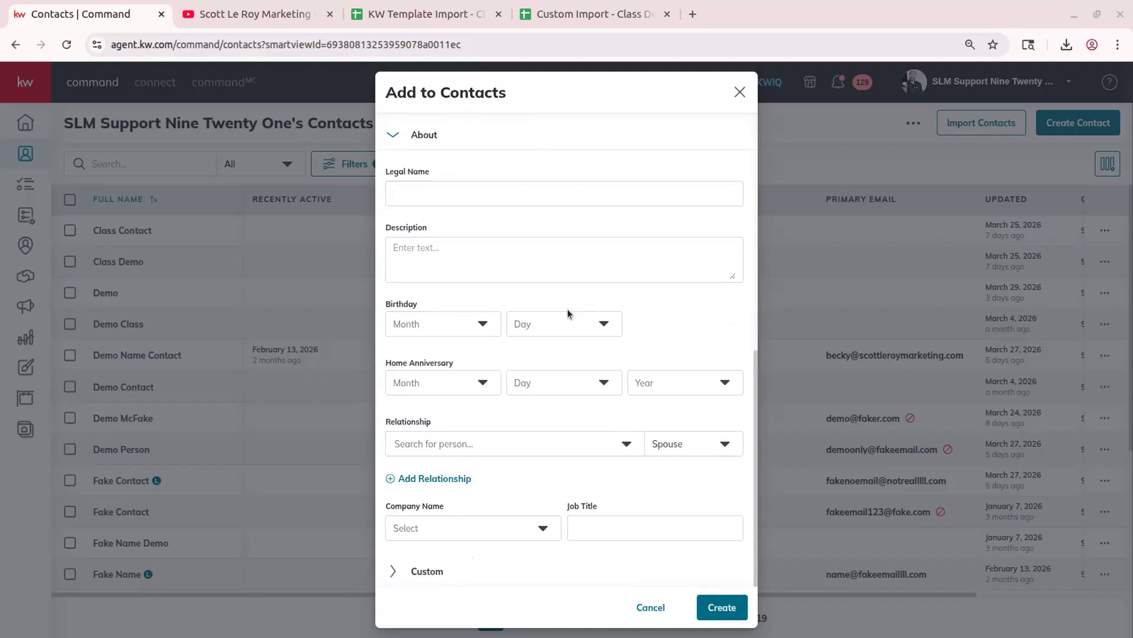
pyautogui.scroll(8, 548, 402)
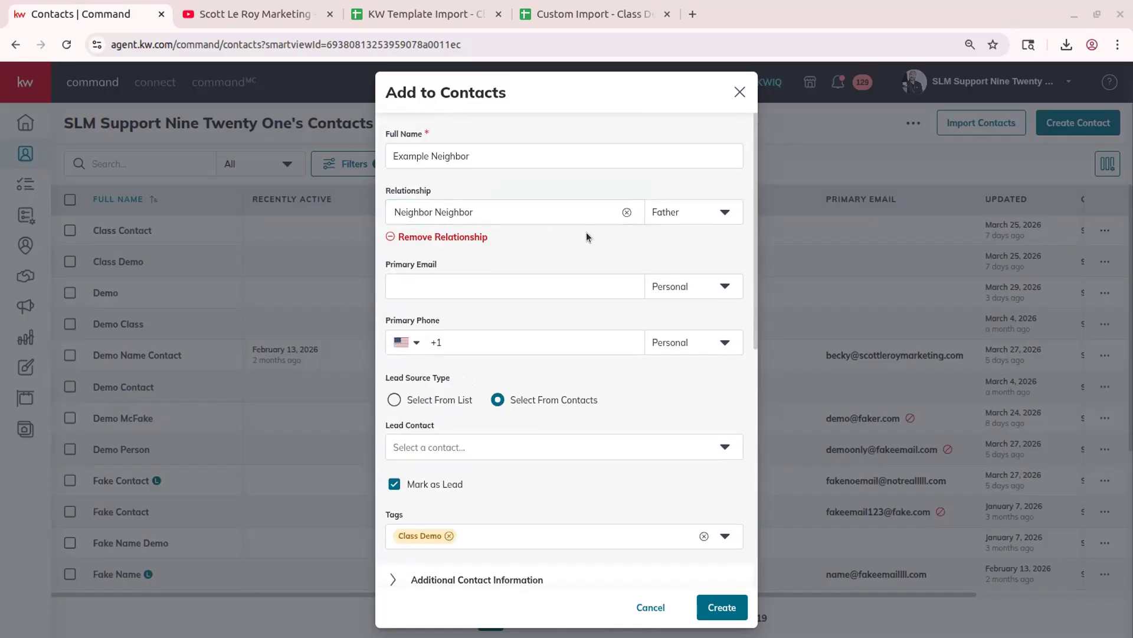
pyautogui.scroll(-8, 587, 235)
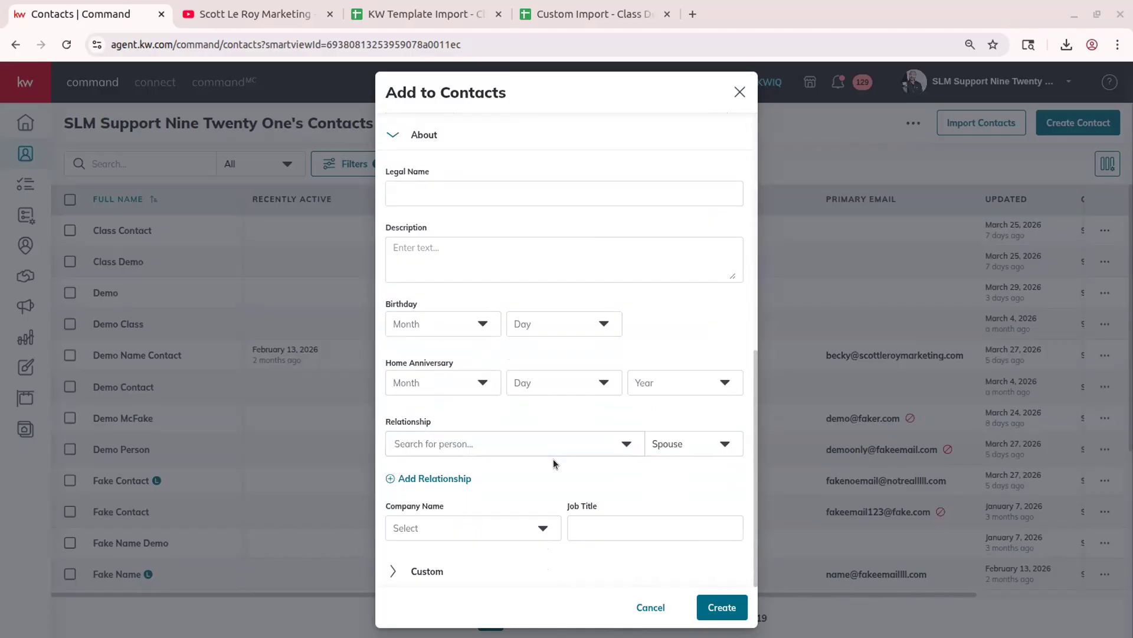
pyautogui.scroll(8, 554, 458)
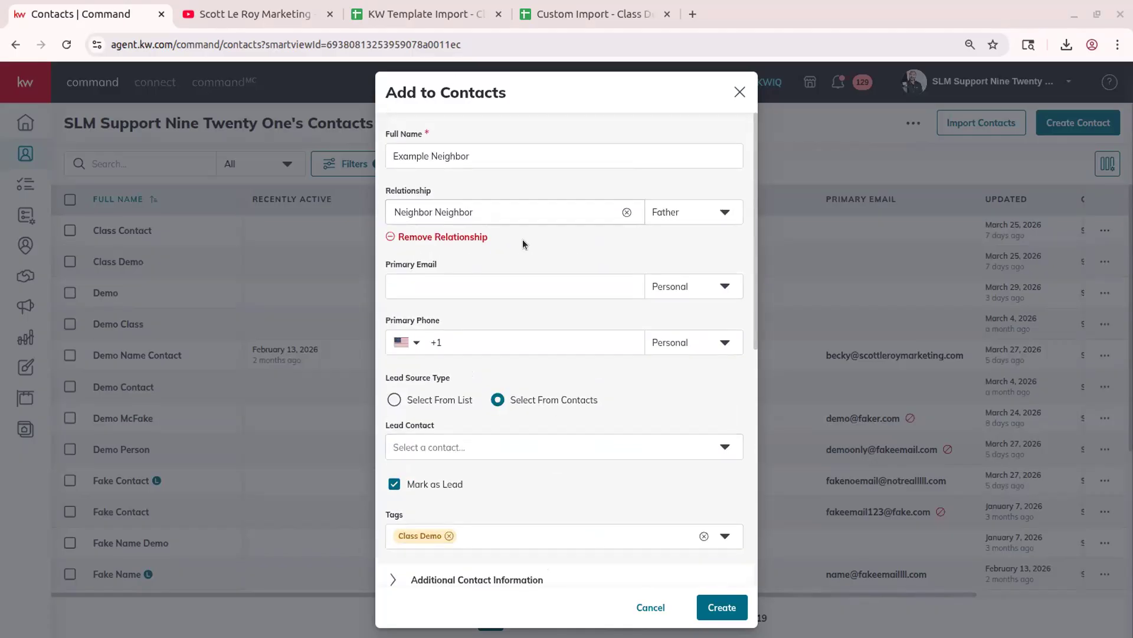
# - Review the relationship type options unchanged, then expand the Custom fields section
pyautogui.click(541, 221)
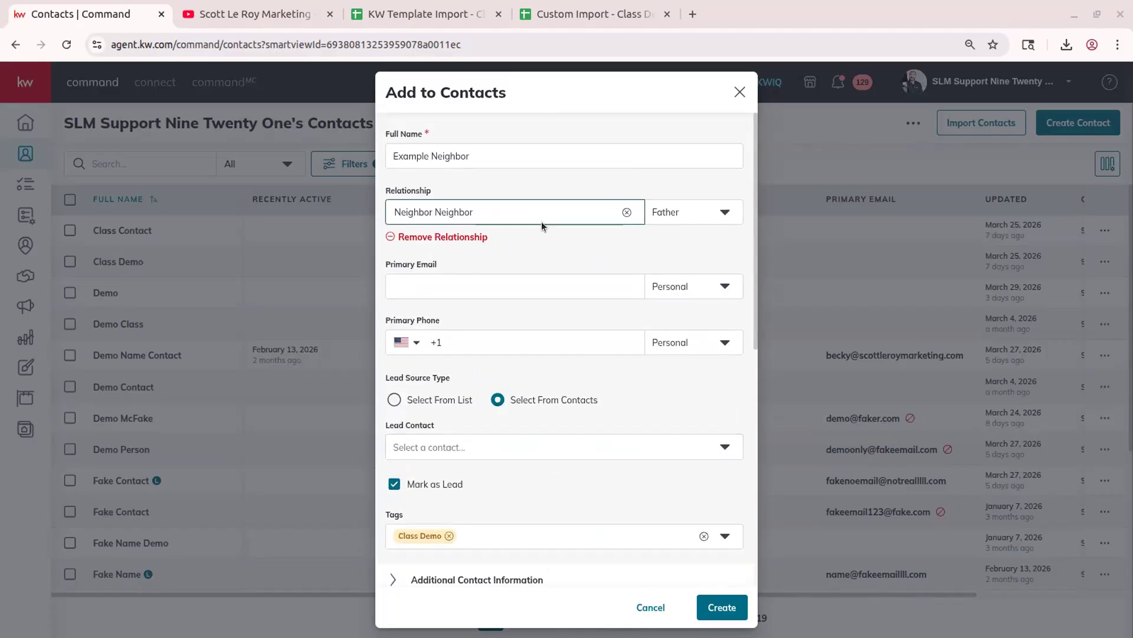
pyautogui.scroll(-8, 540, 221)
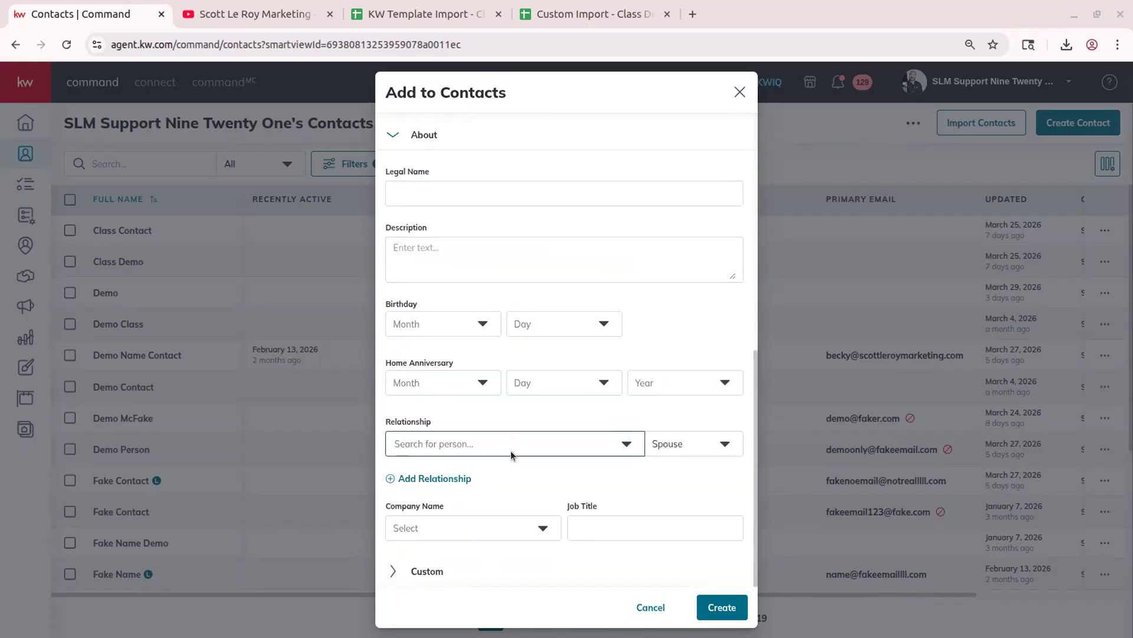
pyautogui.click(725, 444)
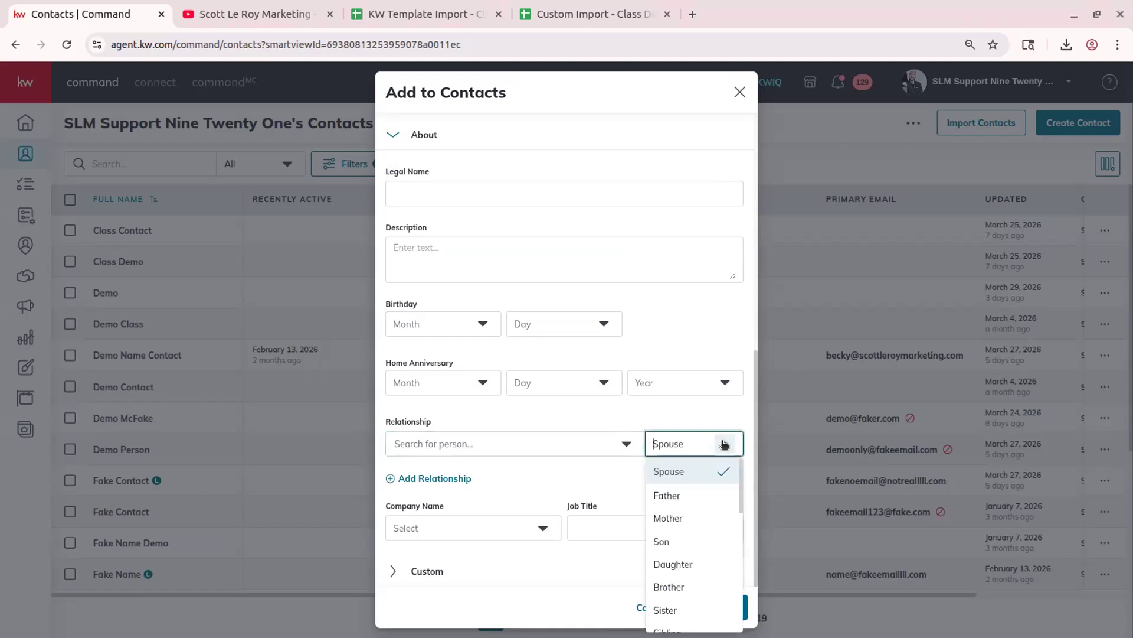
pyautogui.click(676, 409)
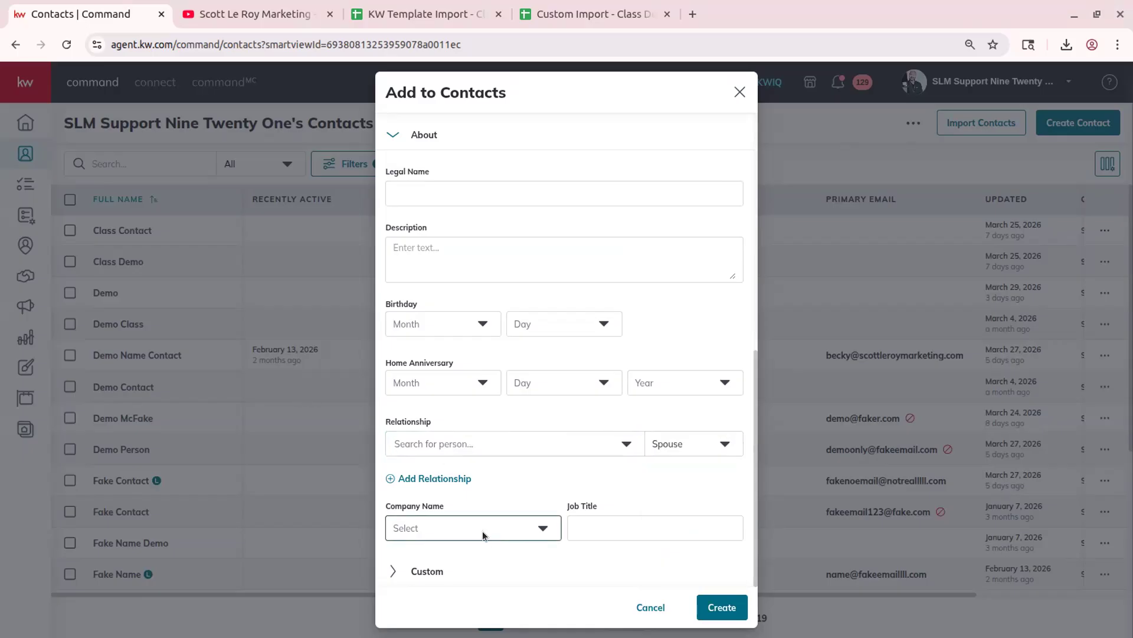
pyautogui.click(438, 572)
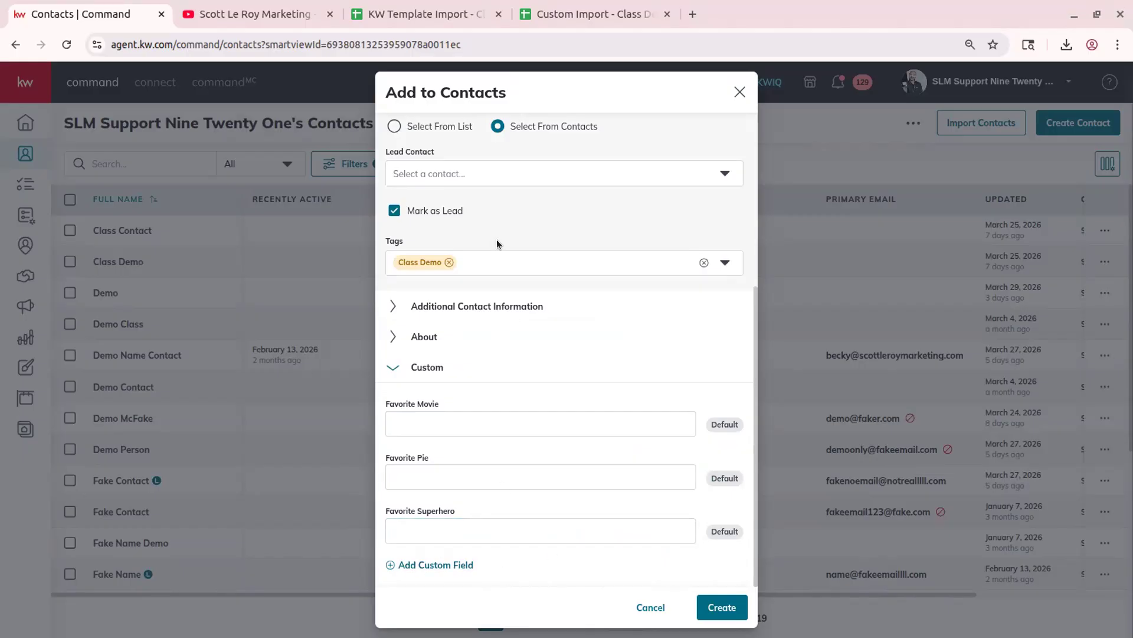
# - Create a new blue tag 'Example Tag' and add it beside Class Demo
pyautogui.click(481, 261)
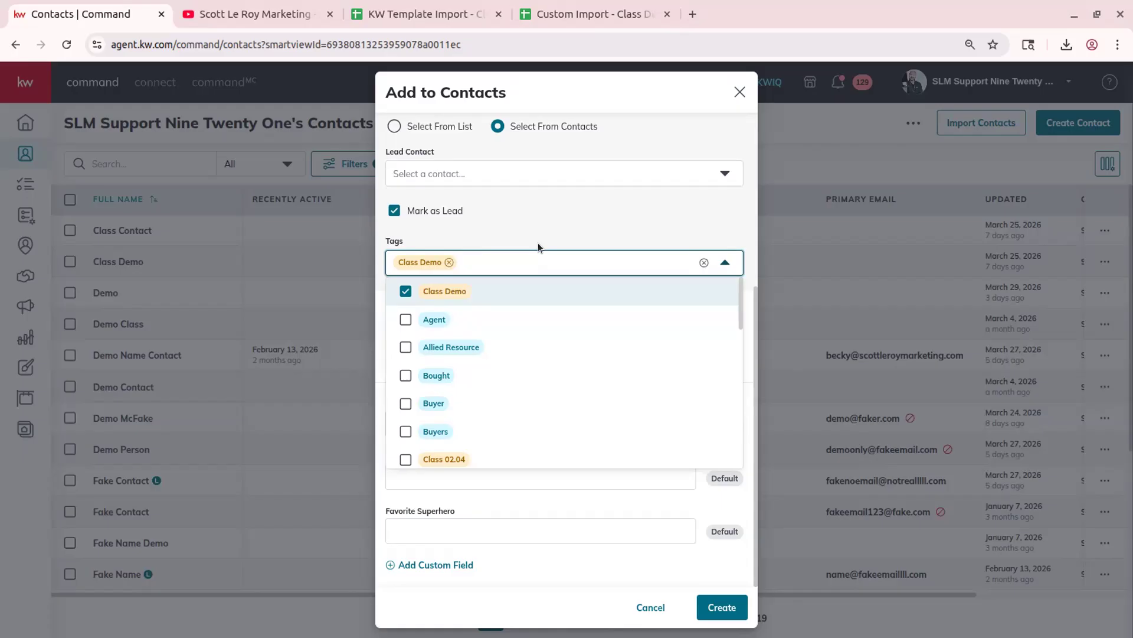
pyautogui.write('Example Tag')
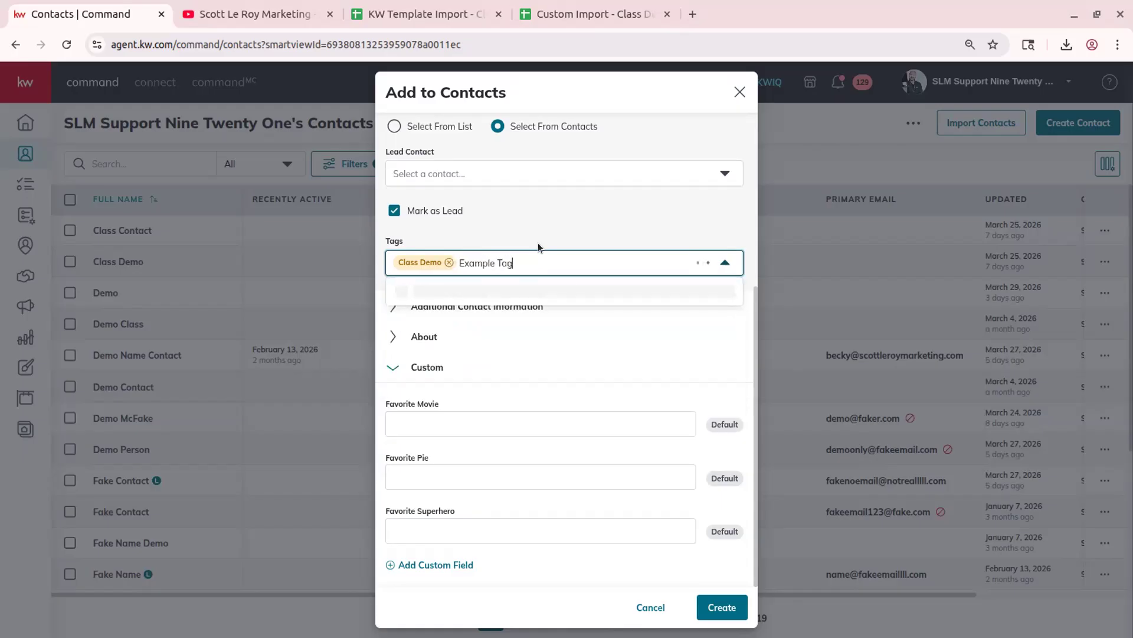
pyautogui.click(469, 289)
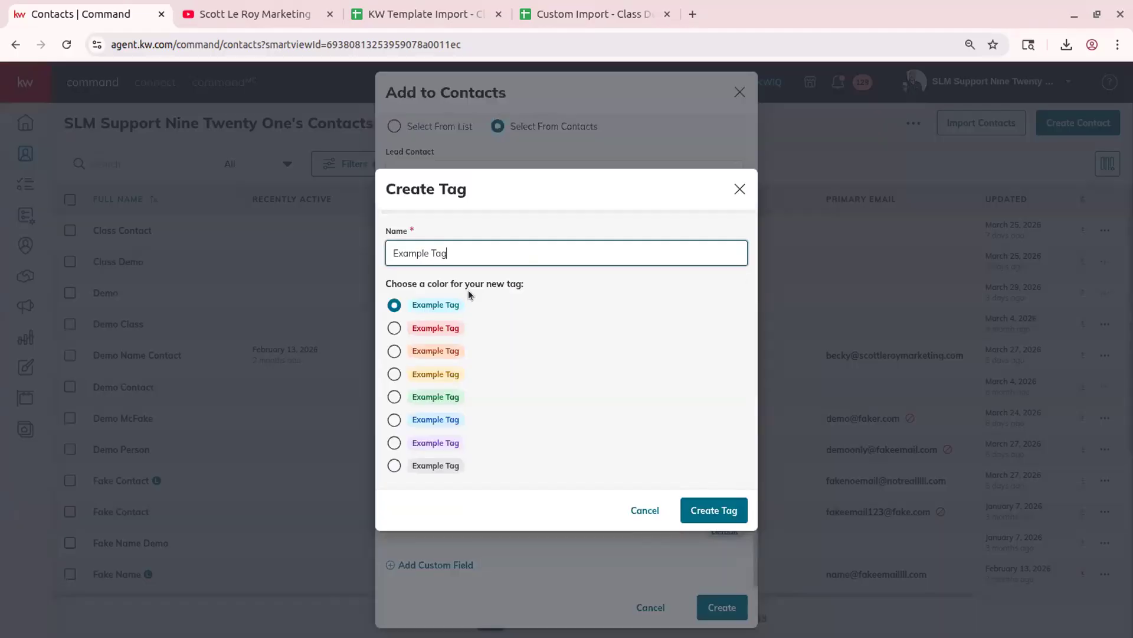
pyautogui.click(402, 420)
pyautogui.click(715, 511)
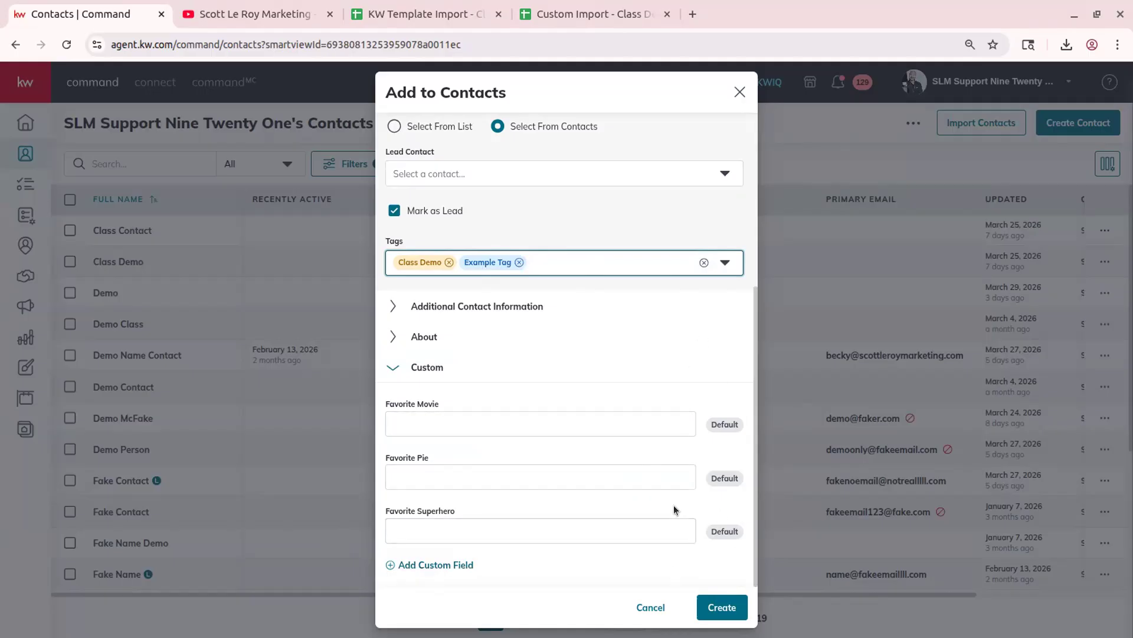
pyautogui.click(460, 563)
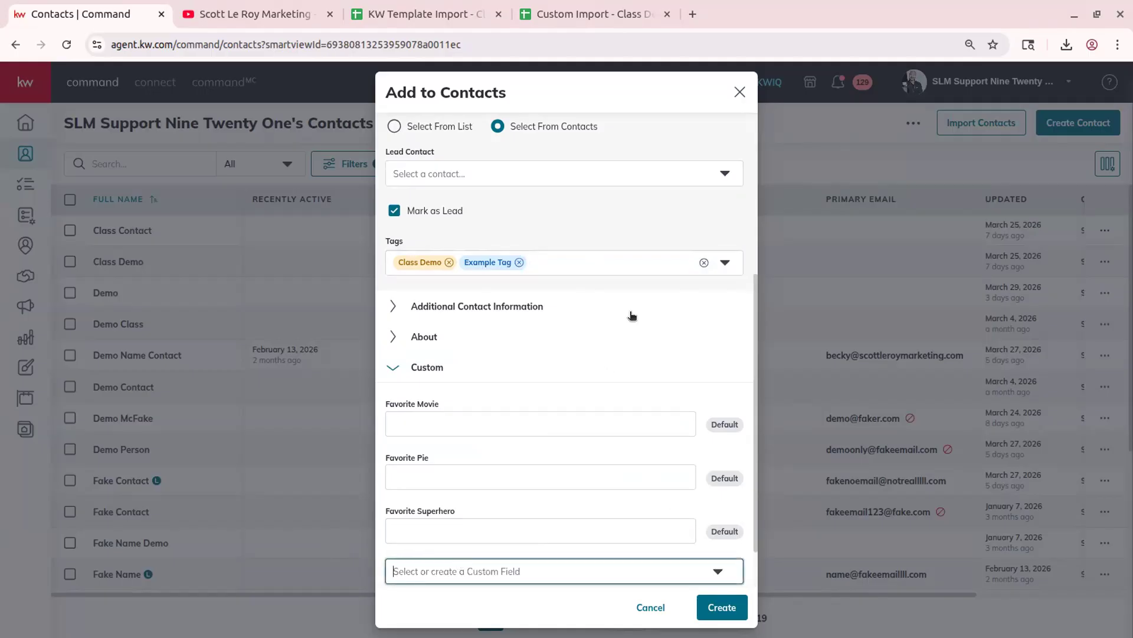
# - Create a Text Field custom field labelled 'Pet's Name' on the contact form
pyautogui.scroll(-1, 629, 360)
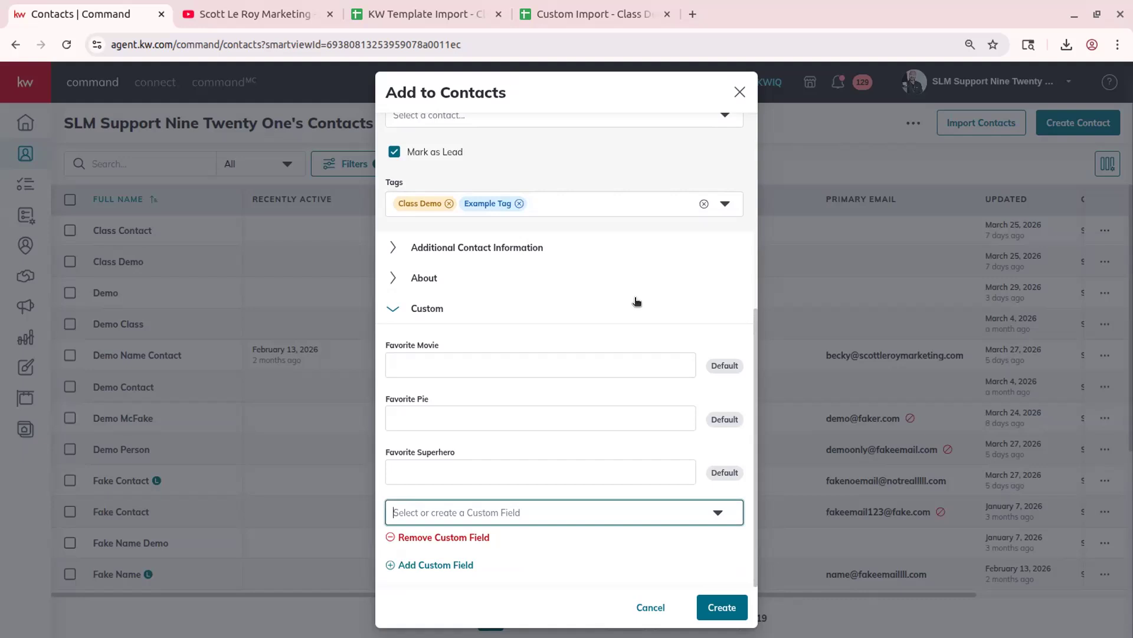
pyautogui.write('Pet')
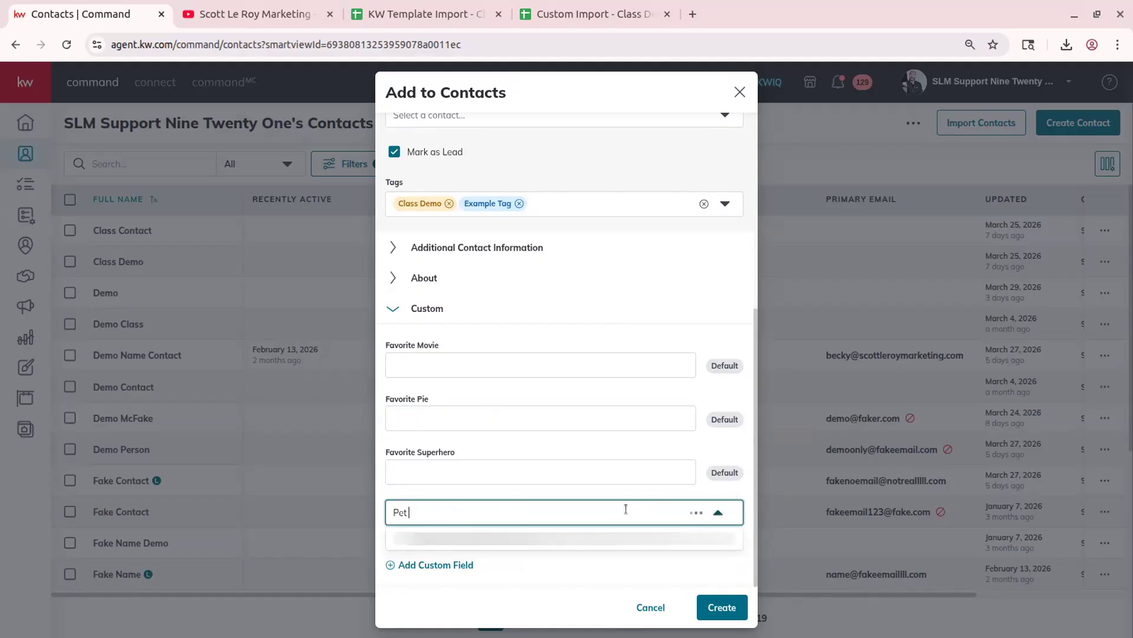
pyautogui.write("'s Names")
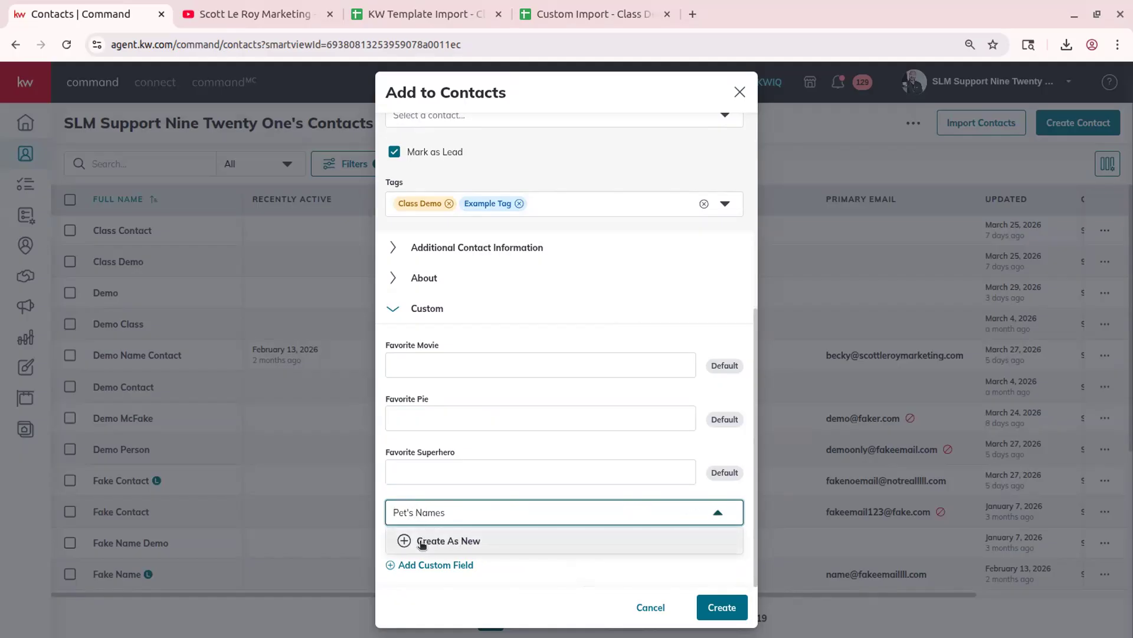
pyautogui.click(493, 540)
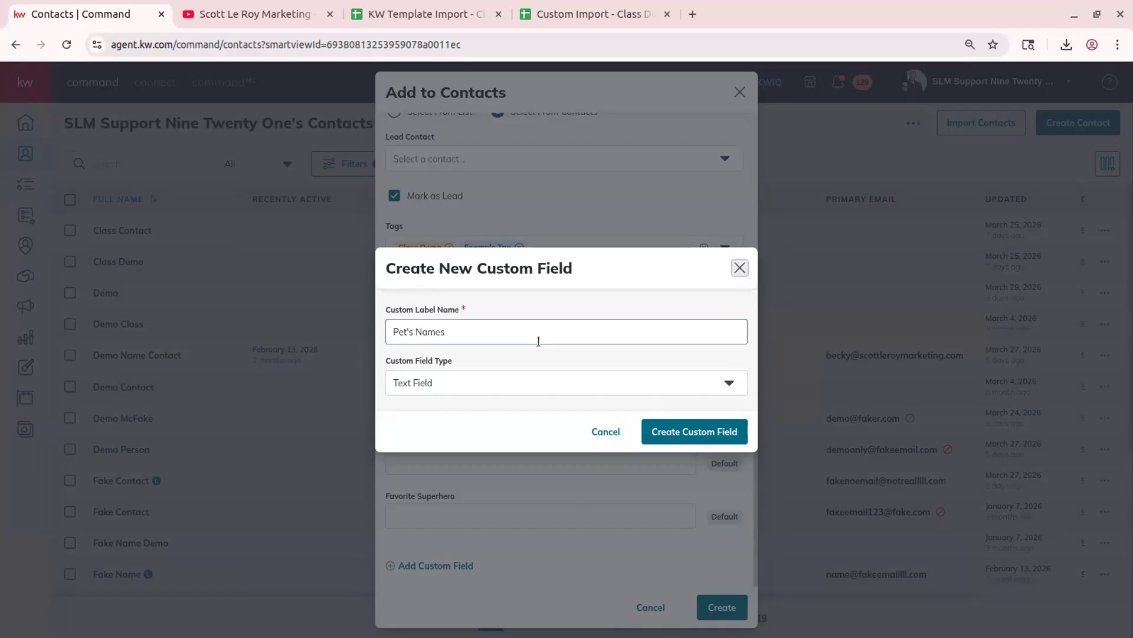
pyautogui.click(445, 388)
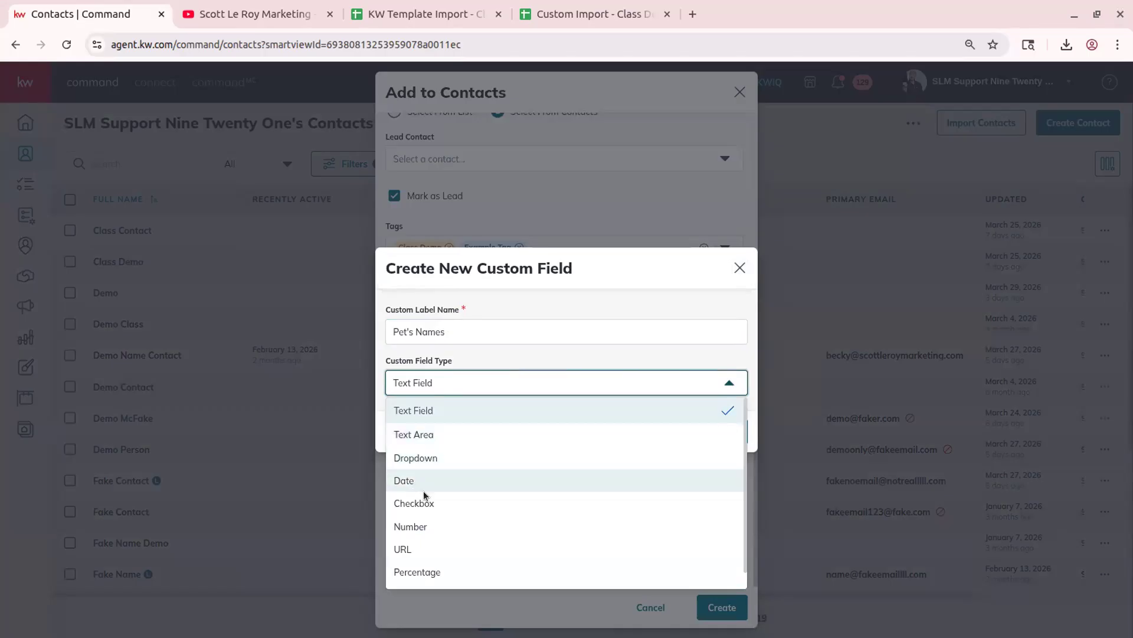
pyautogui.scroll(-1, 455, 557)
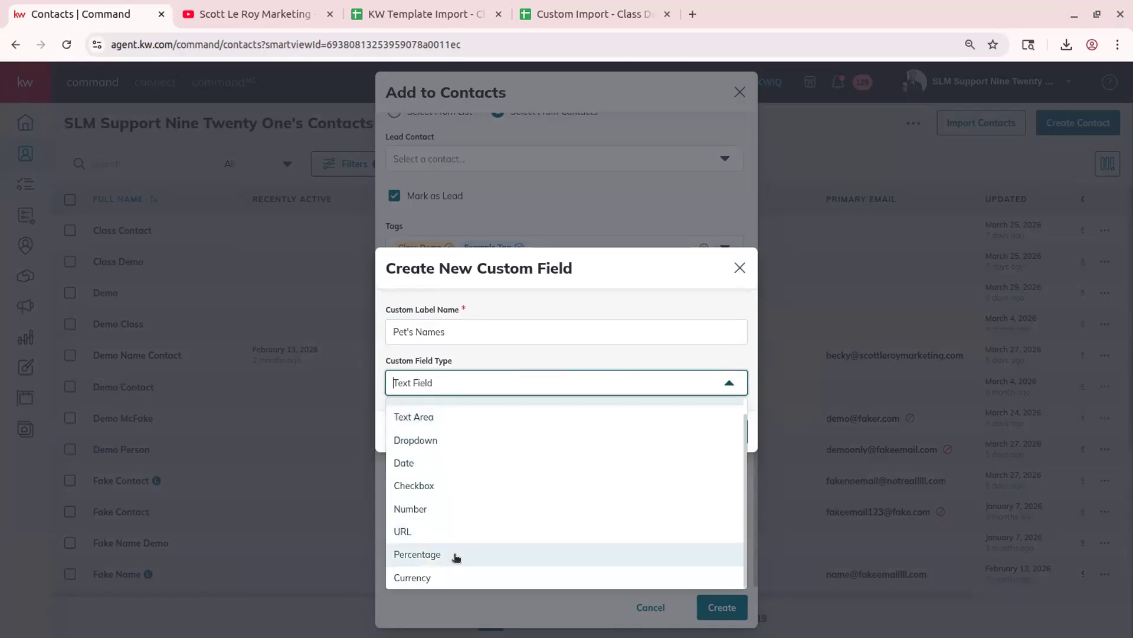
pyautogui.click(497, 359)
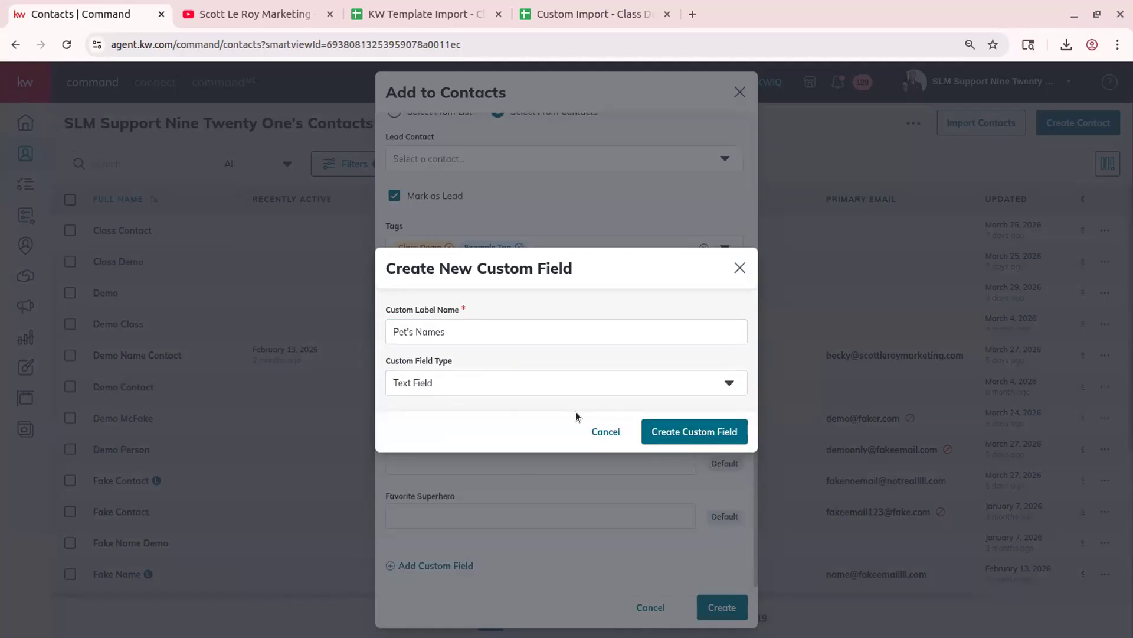
pyautogui.click(450, 331)
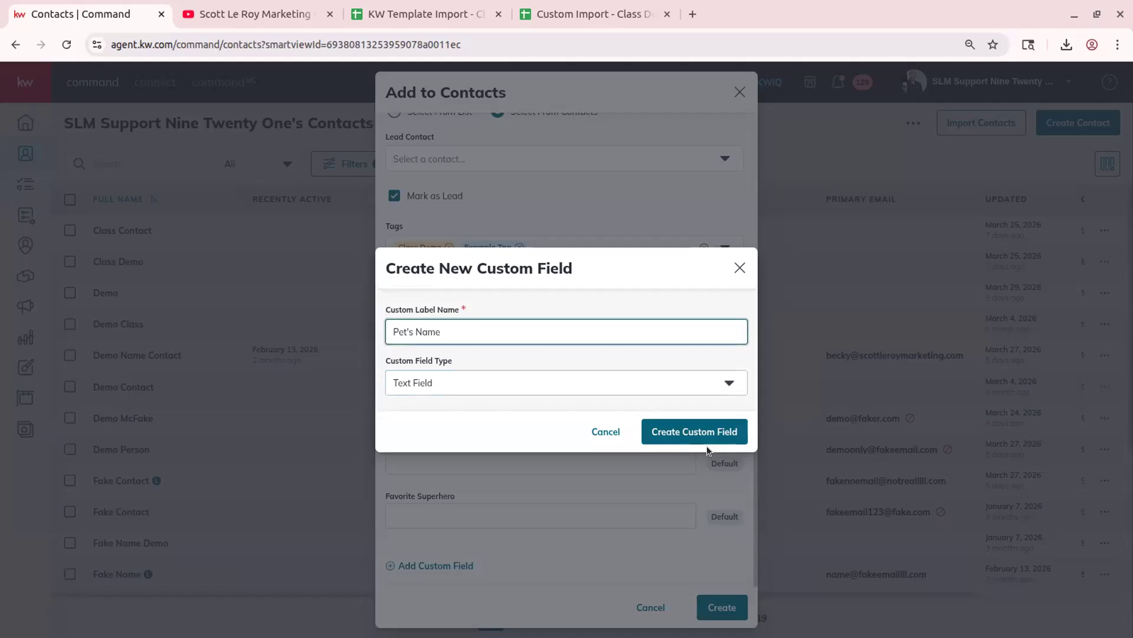
pyautogui.click(695, 432)
pyautogui.scroll(-1, 530, 469)
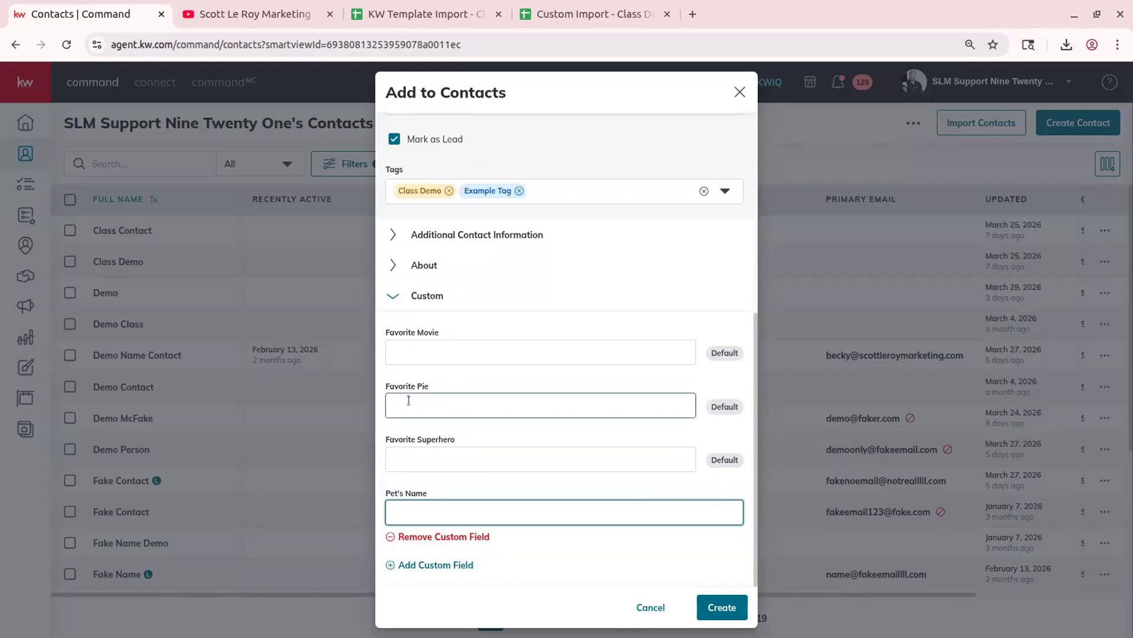
pyautogui.click(527, 396)
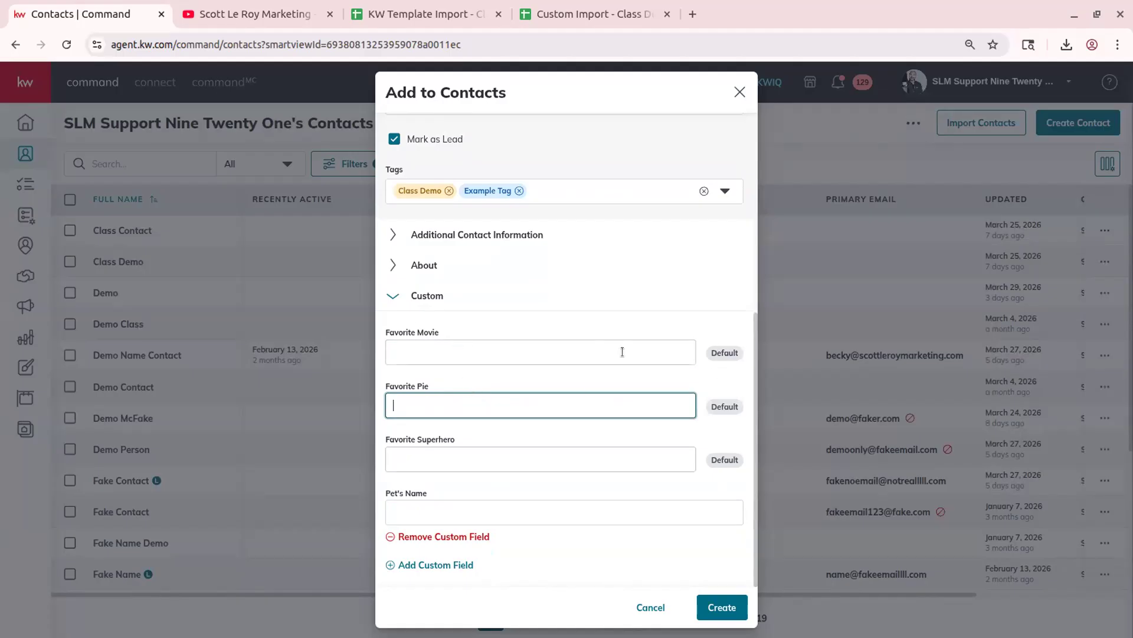
pyautogui.click(636, 319)
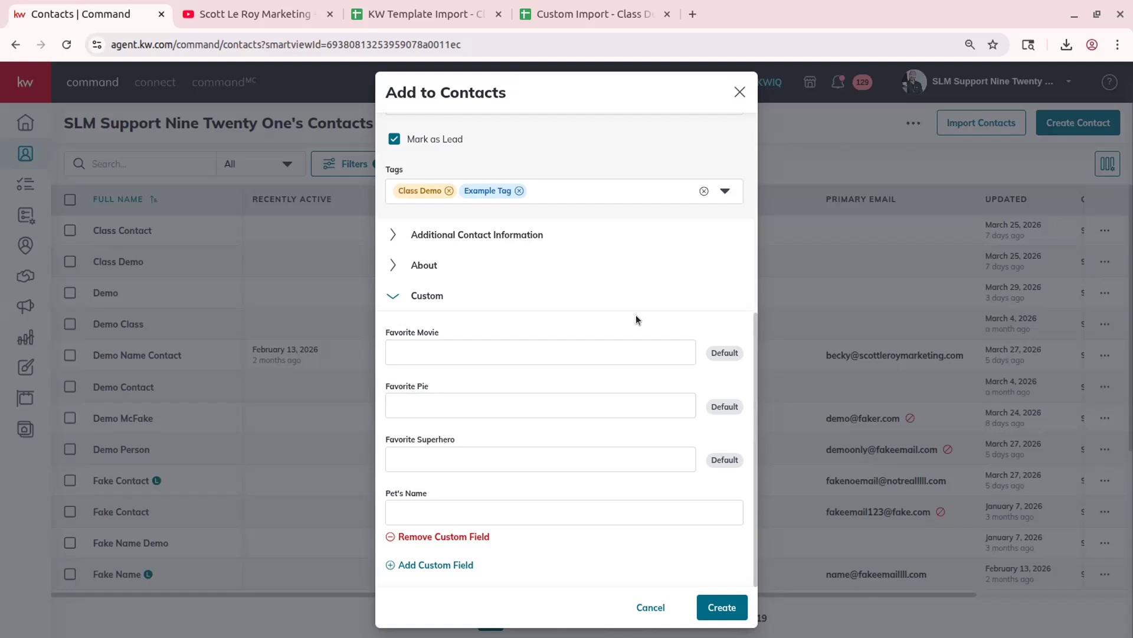
pyautogui.click(702, 507)
pyautogui.click(716, 614)
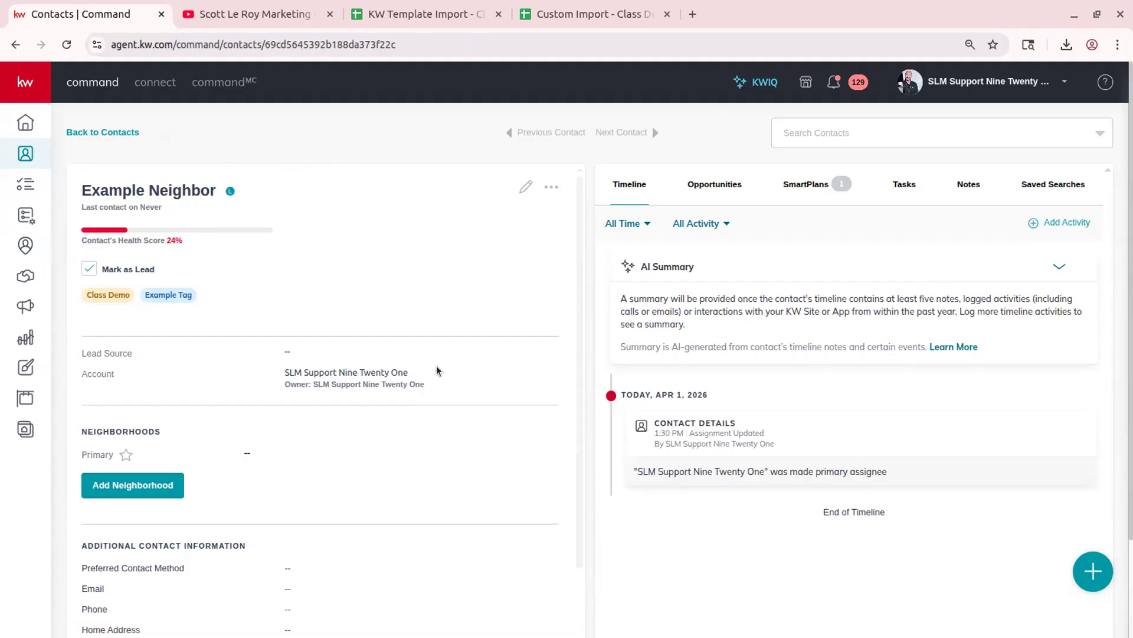
# - Uncheck Mark as Lead on the saved Example Neighbor contact page
pyautogui.moveTo(229, 192)
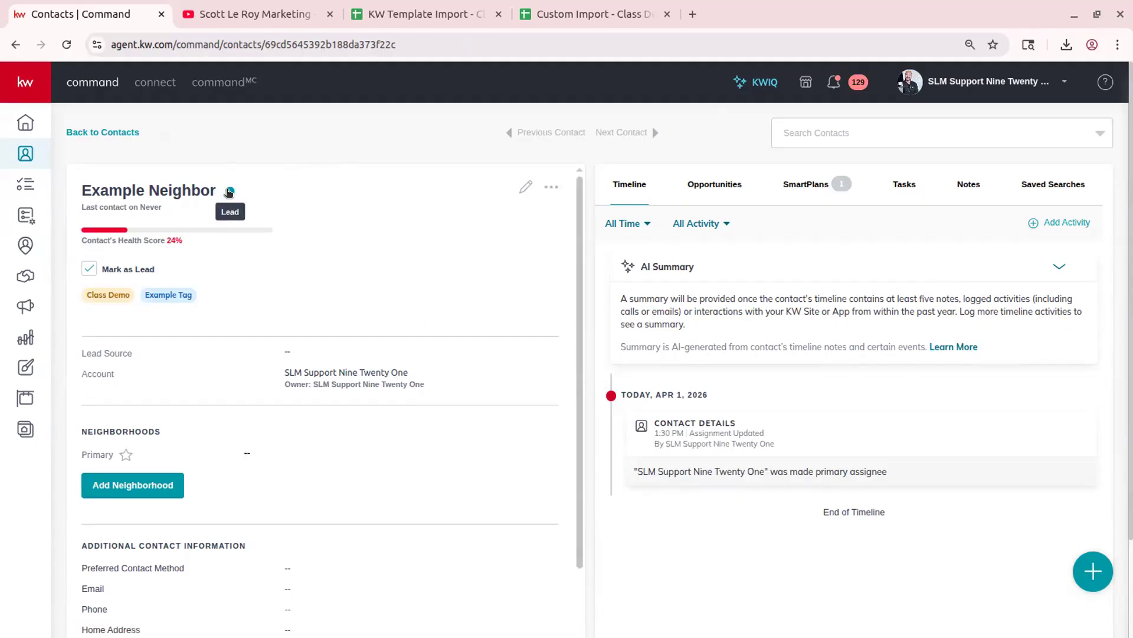
pyautogui.click(142, 269)
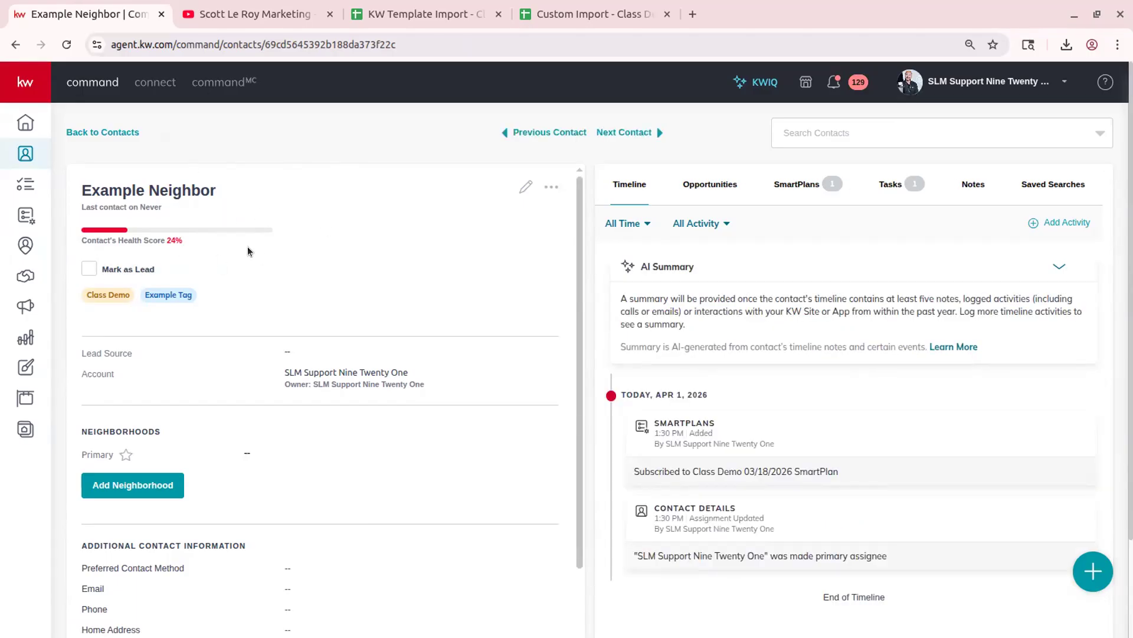
pyautogui.scroll(-3, 222, 256)
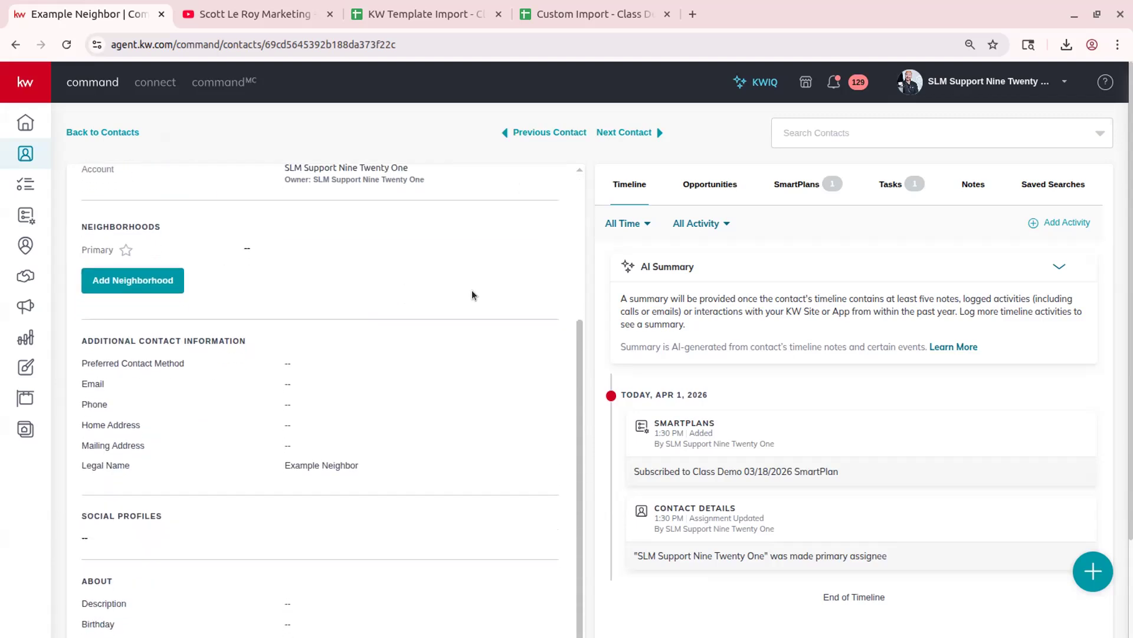
pyautogui.scroll(3, 490, 275)
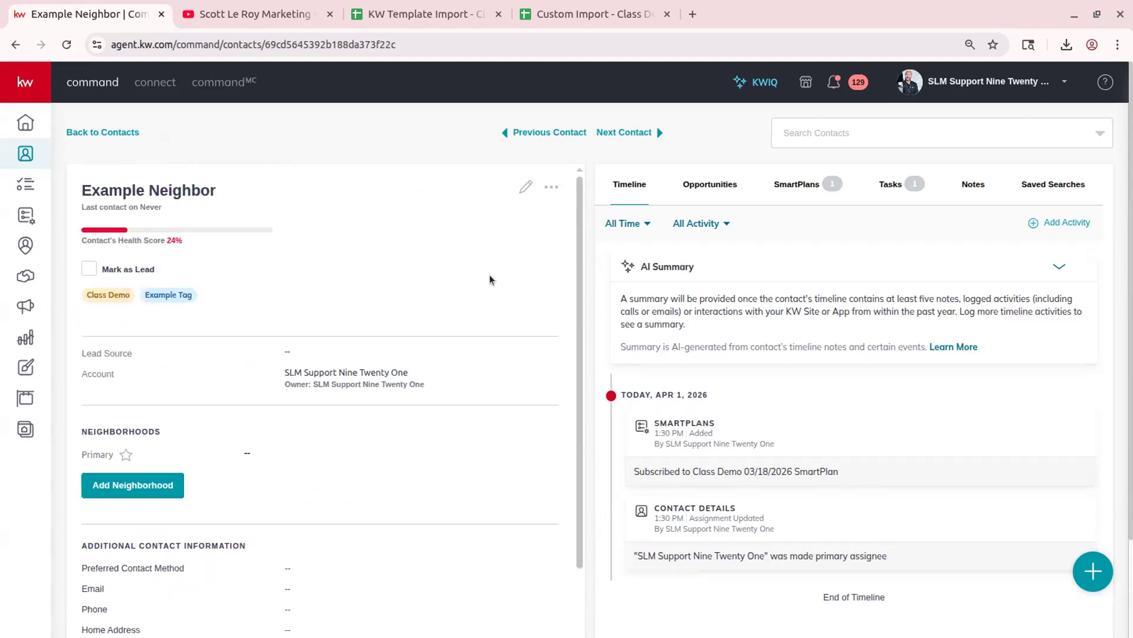
# - Open the Edit Contact panel to review details, then close it unchanged
pyautogui.click(525, 188)
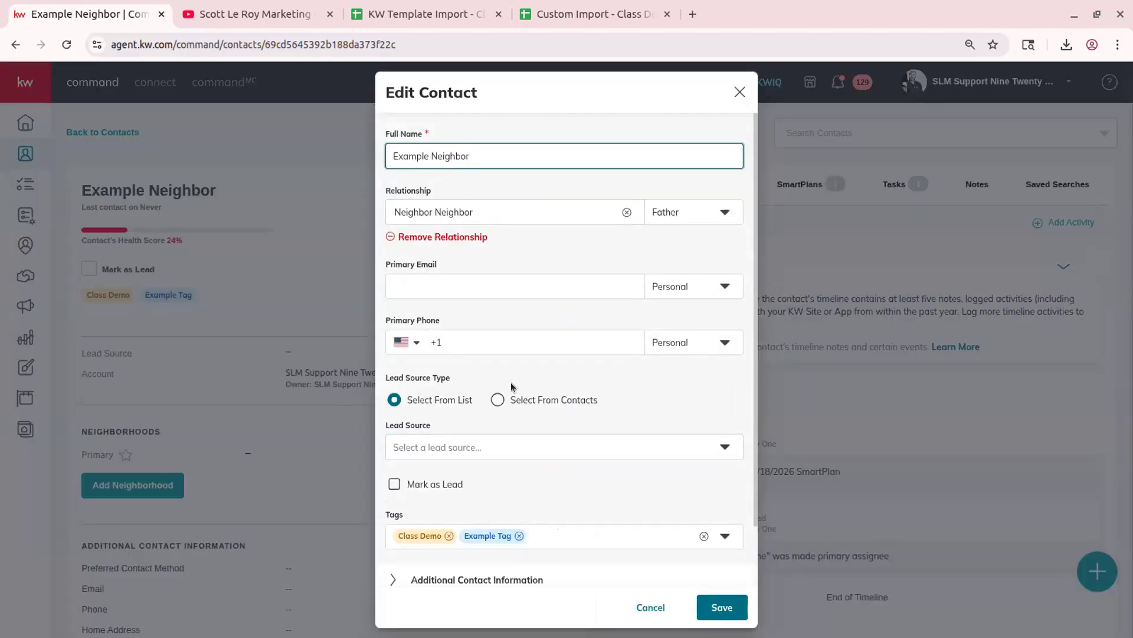
pyautogui.scroll(-2, 547, 318)
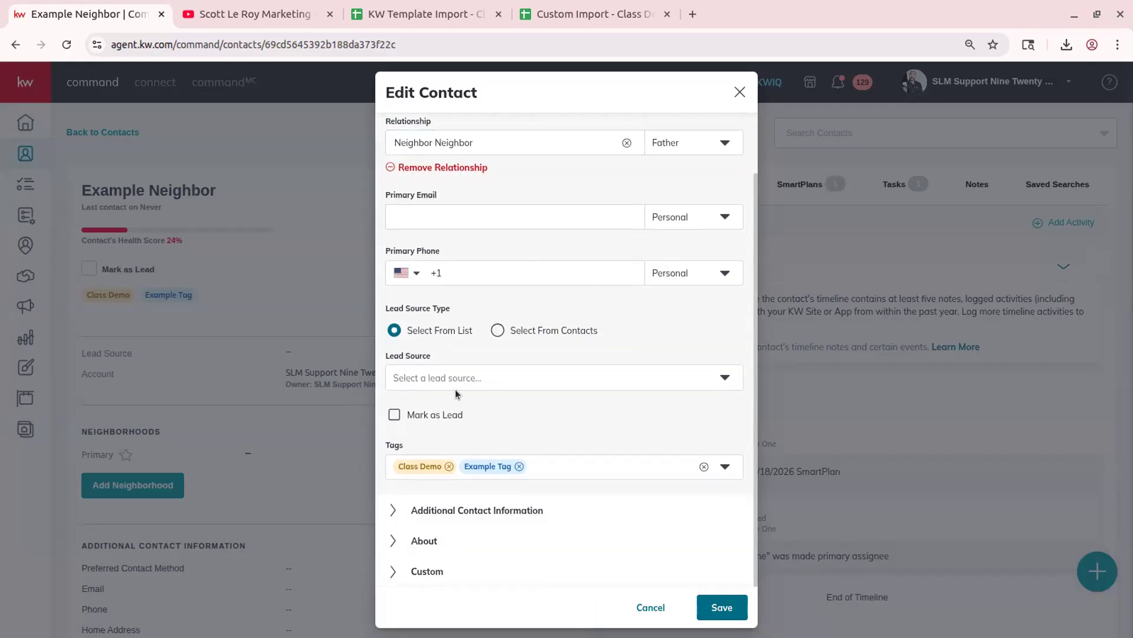
pyautogui.click(740, 93)
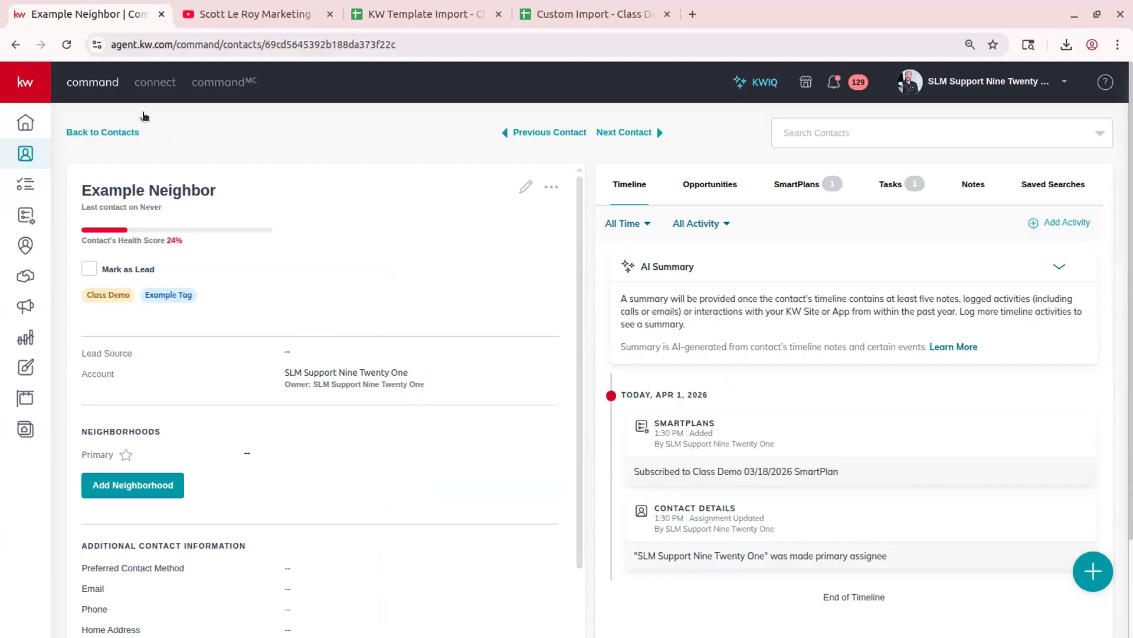
# - Scroll to Example Neighbor's Neighborhoods section and choose Add Neighborhood
pyautogui.scroll(-3, 485, 233)
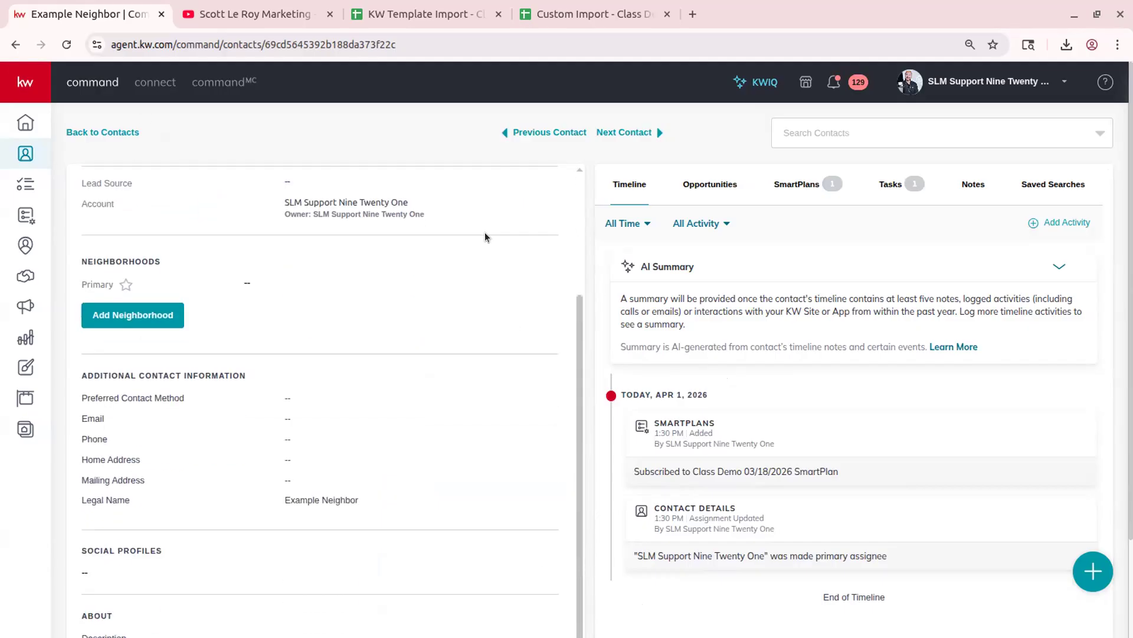
pyautogui.scroll(2, 399, 292)
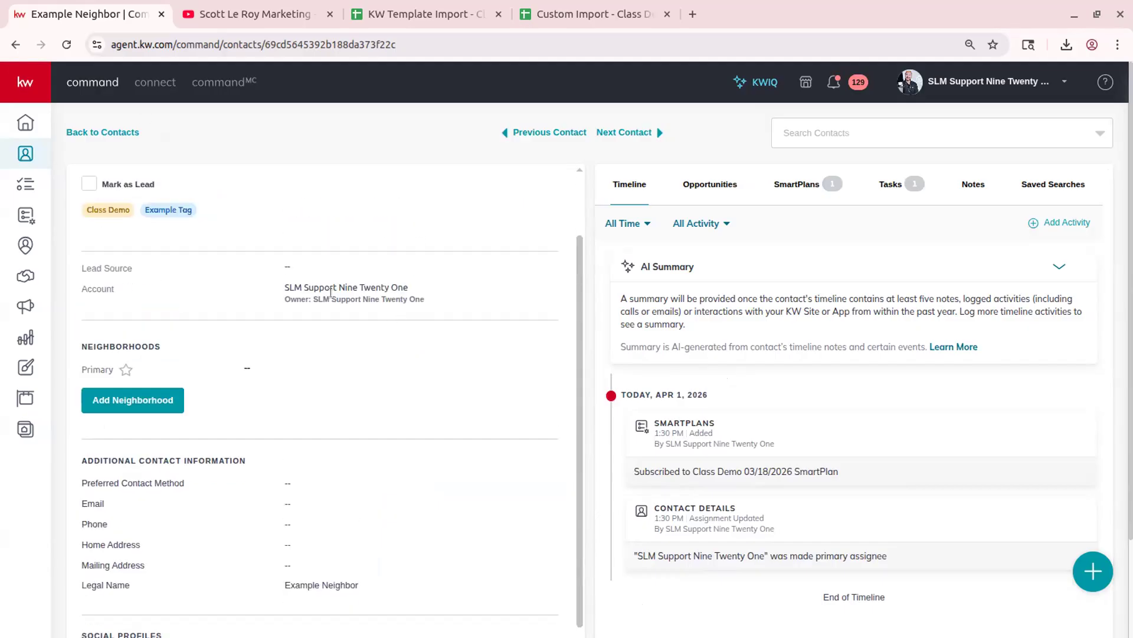
pyautogui.moveTo(78, 339); pyautogui.dragTo(300, 377)
pyautogui.click(299, 378)
pyautogui.click(135, 405)
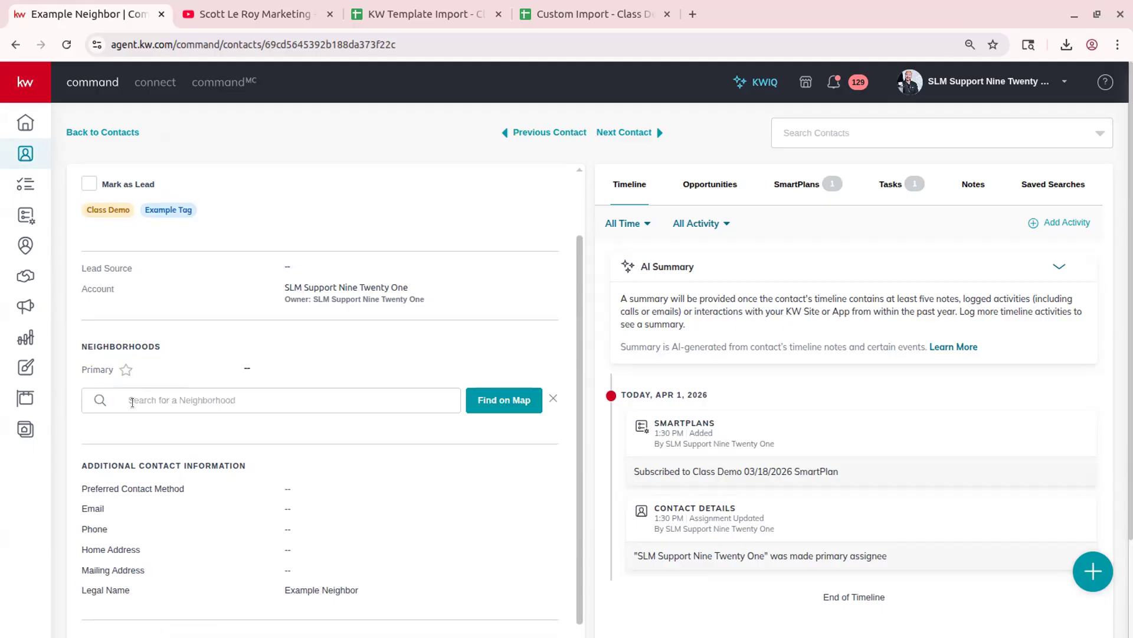
# - Search 'orlando' and add the Solstice neighborhood to Example Neighbor
pyautogui.click(143, 395)
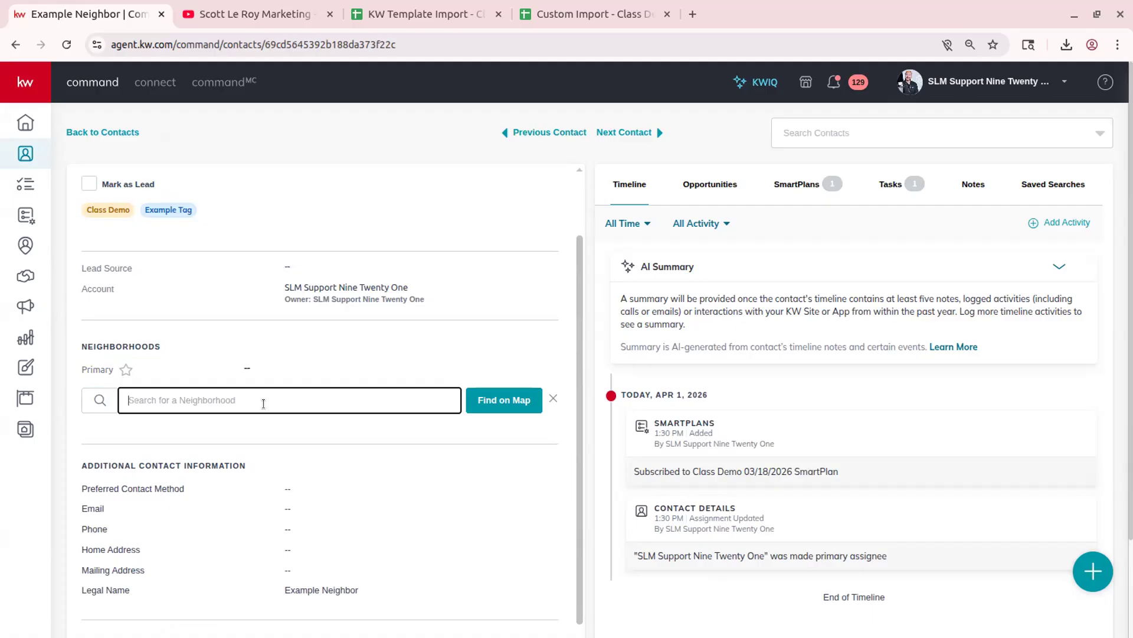
pyautogui.write('orlando')
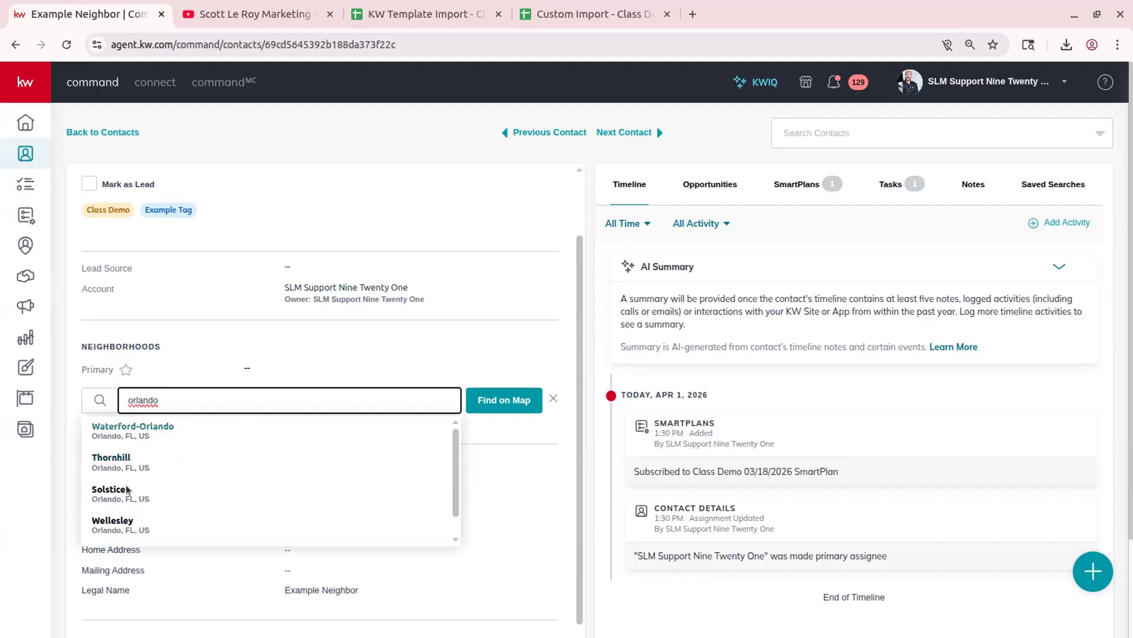
pyautogui.click(118, 499)
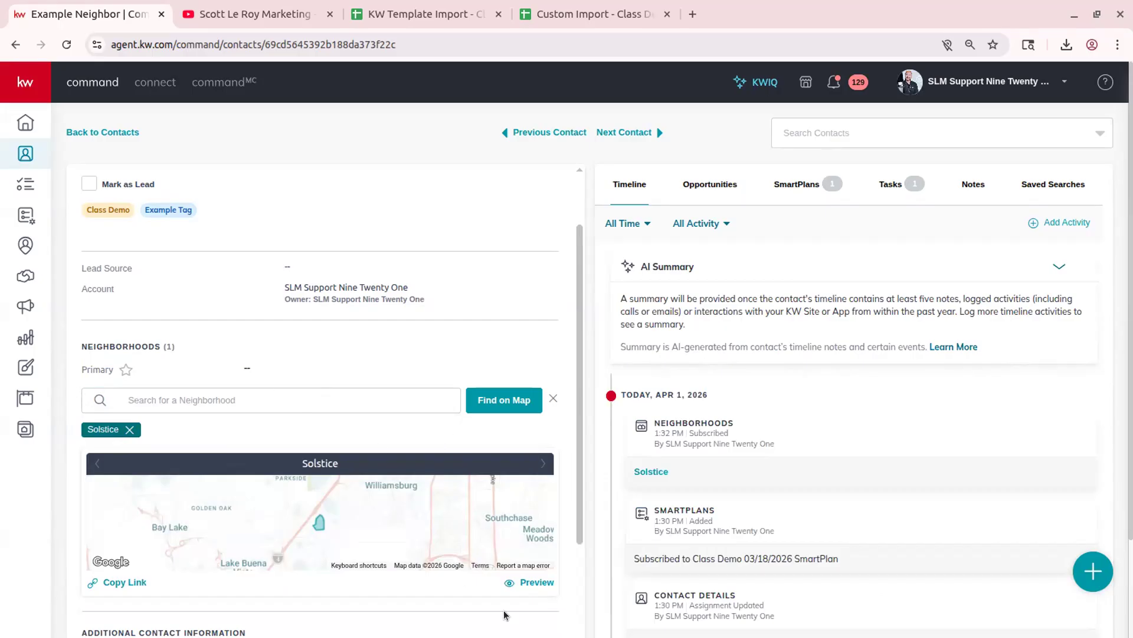
pyautogui.scroll(-4, 211, 444)
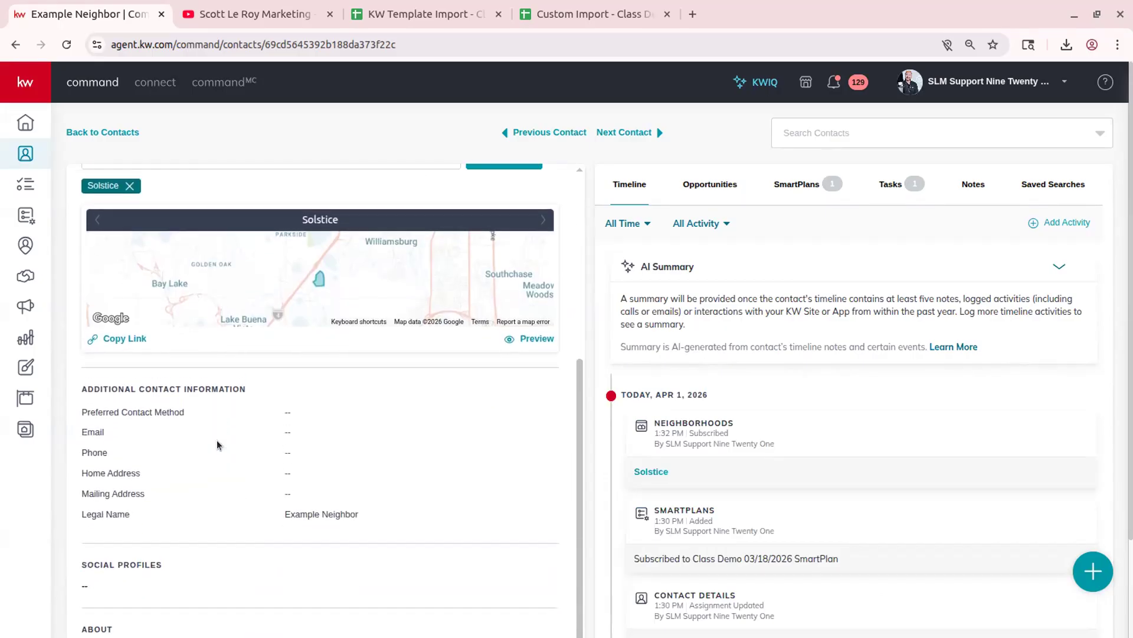
pyautogui.scroll(3, 218, 440)
pyautogui.scroll(1, 218, 443)
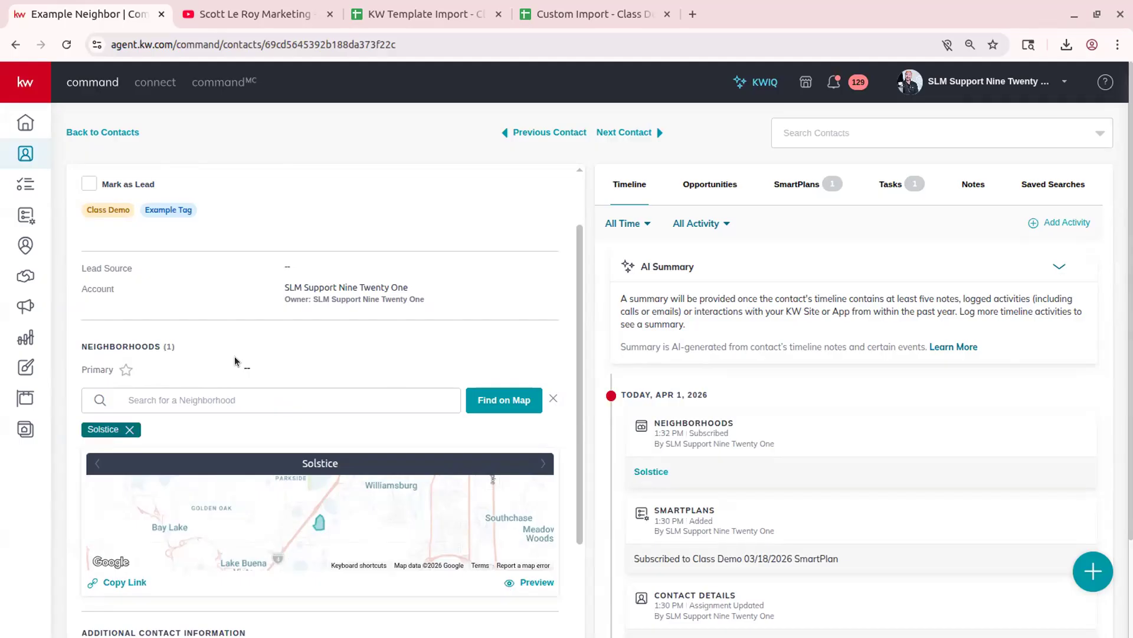
pyautogui.scroll(-3, 235, 362)
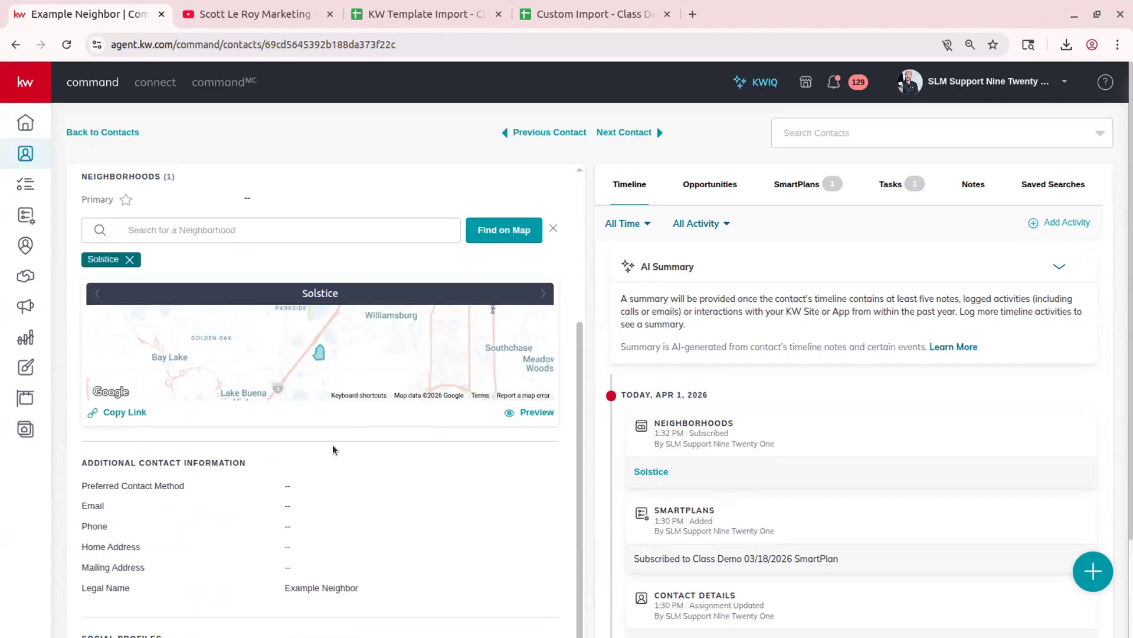
pyautogui.scroll(2, 332, 445)
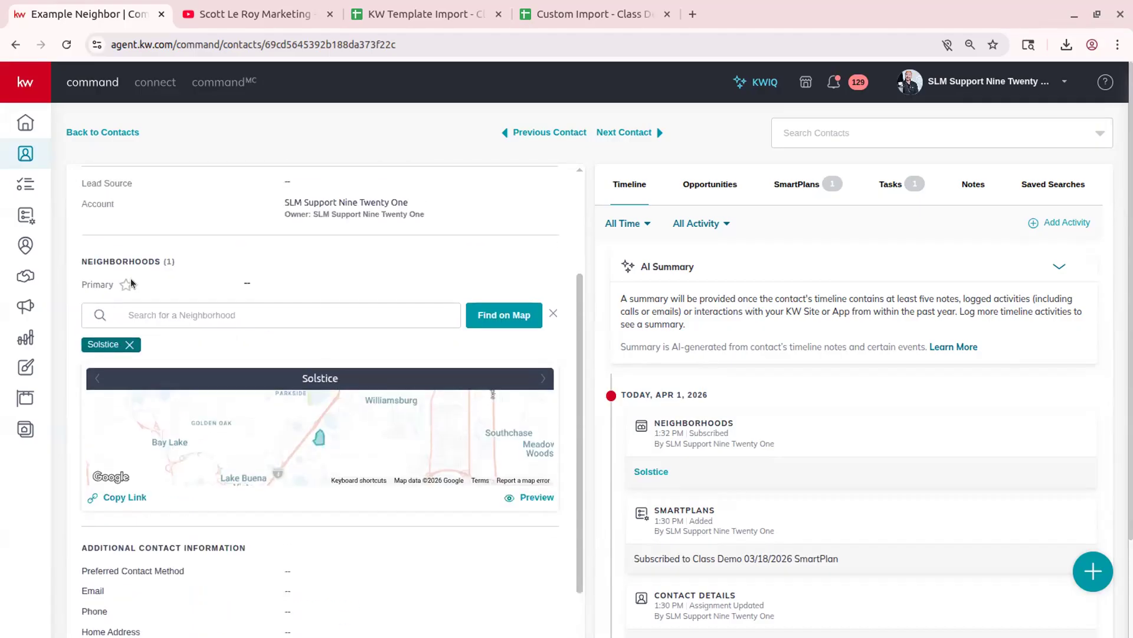
# - Switch to the map picker and zoom and pan to the Orlando area
pyautogui.click(519, 314)
pyautogui.scroll(-2, 686, 412)
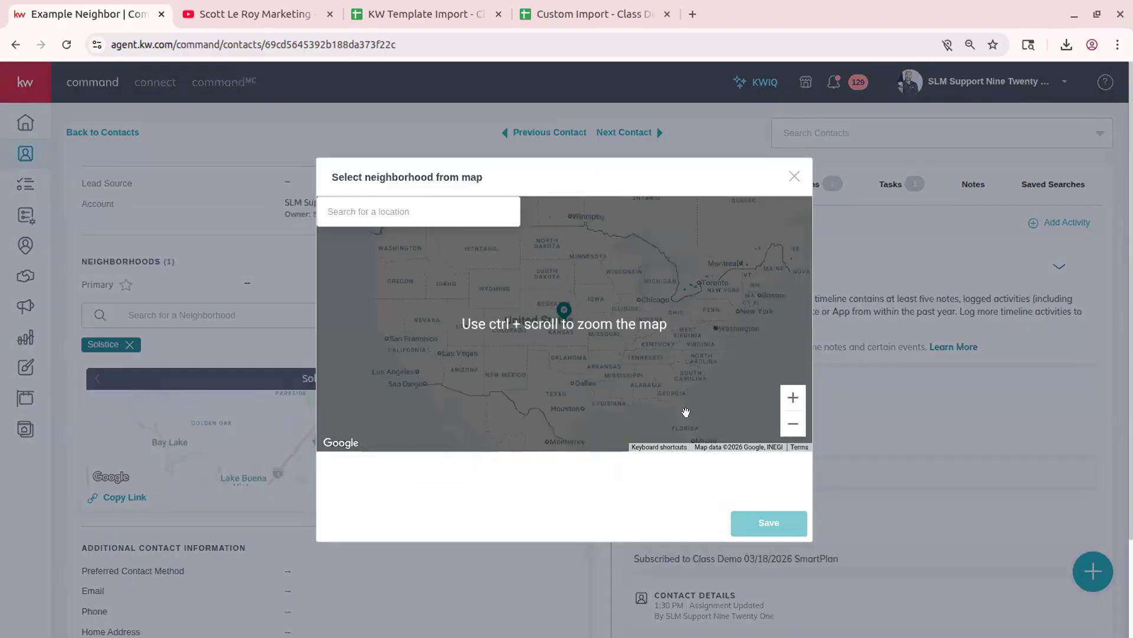
pyautogui.keyDown('ctrl'); pyautogui.scroll(3, 701, 406); pyautogui.keyUp('ctrl')
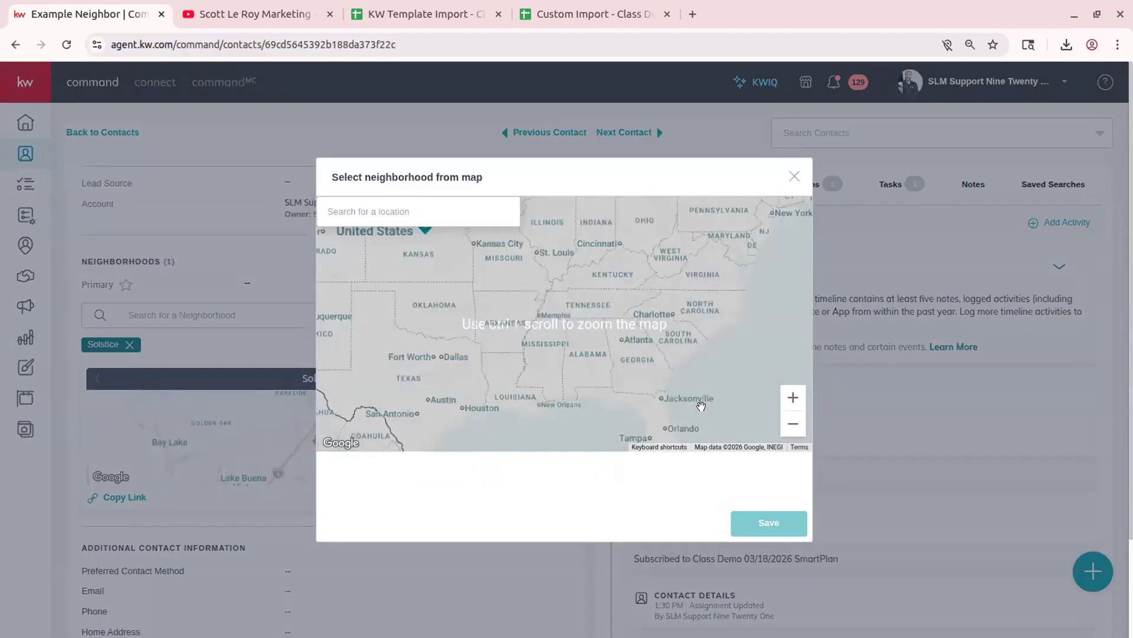
pyautogui.keyDown('ctrl'); pyautogui.scroll(2, 654, 438); pyautogui.keyUp('ctrl')
pyautogui.keyDown('ctrl'); pyautogui.scroll(2, 654, 424); pyautogui.keyUp('ctrl')
pyautogui.moveTo(654, 424); pyautogui.dragTo(646, 311)
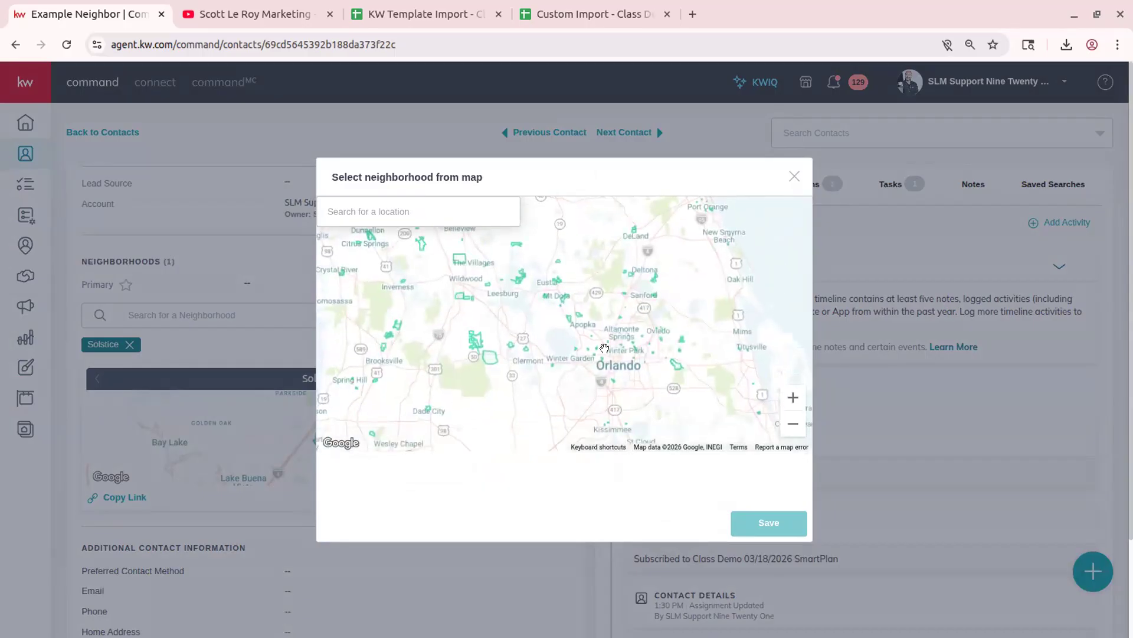
pyautogui.keyDown('ctrl'); pyautogui.scroll(2, 604, 348); pyautogui.keyUp('ctrl')
pyautogui.moveTo(633, 391); pyautogui.dragTo(656, 319)
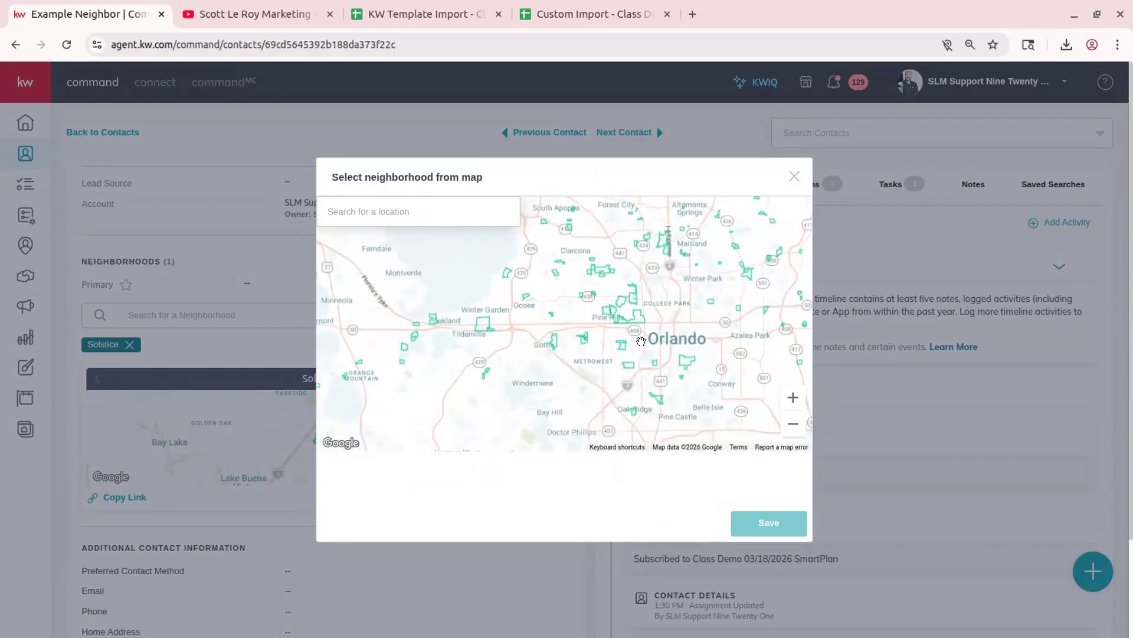
pyautogui.keyDown('ctrl'); pyautogui.scroll(2, 642, 343); pyautogui.keyUp('ctrl')
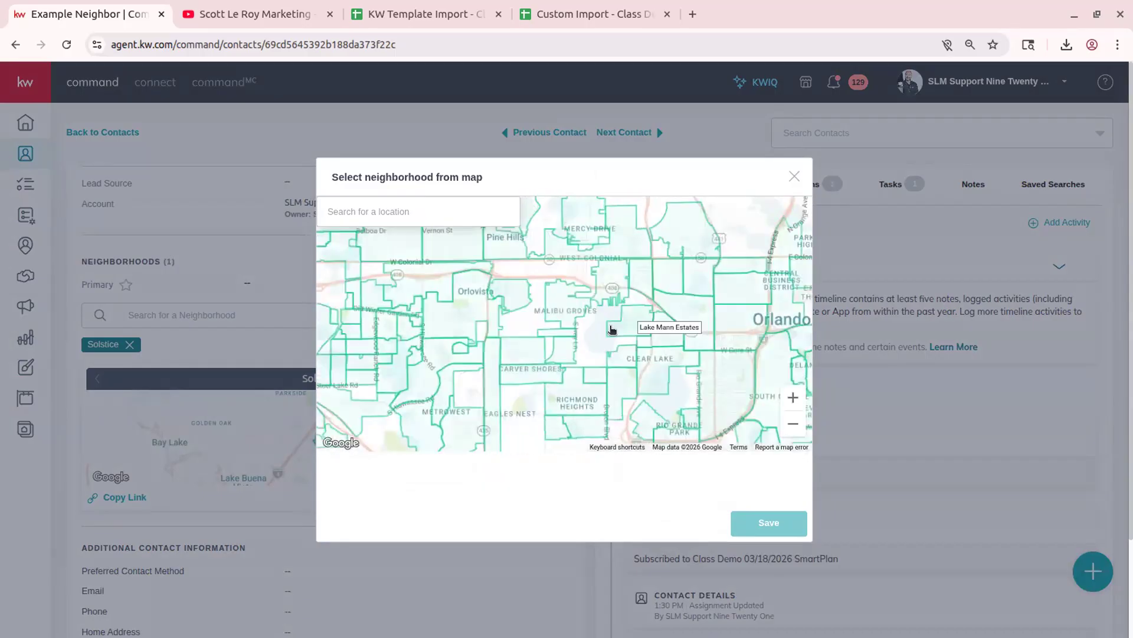
# - Pick Lake Mann Estates, Spring Lake Manor, Rock Lake, Haralson Estates, Oak Forest and others, then save
pyautogui.click(574, 299)
pyautogui.click(702, 296)
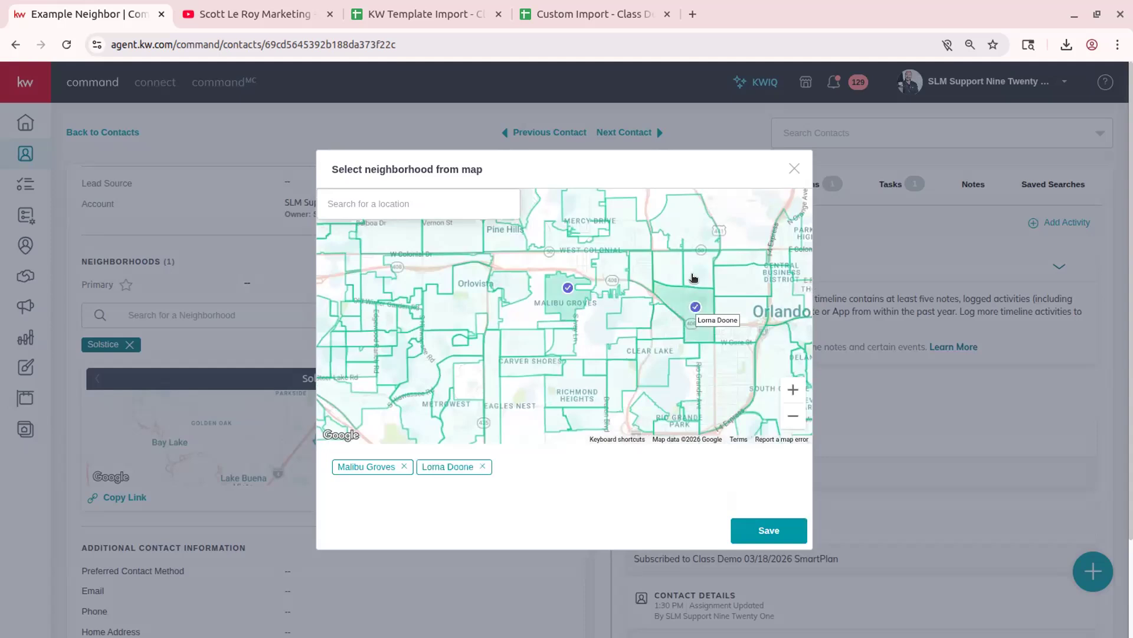
pyautogui.click(700, 234)
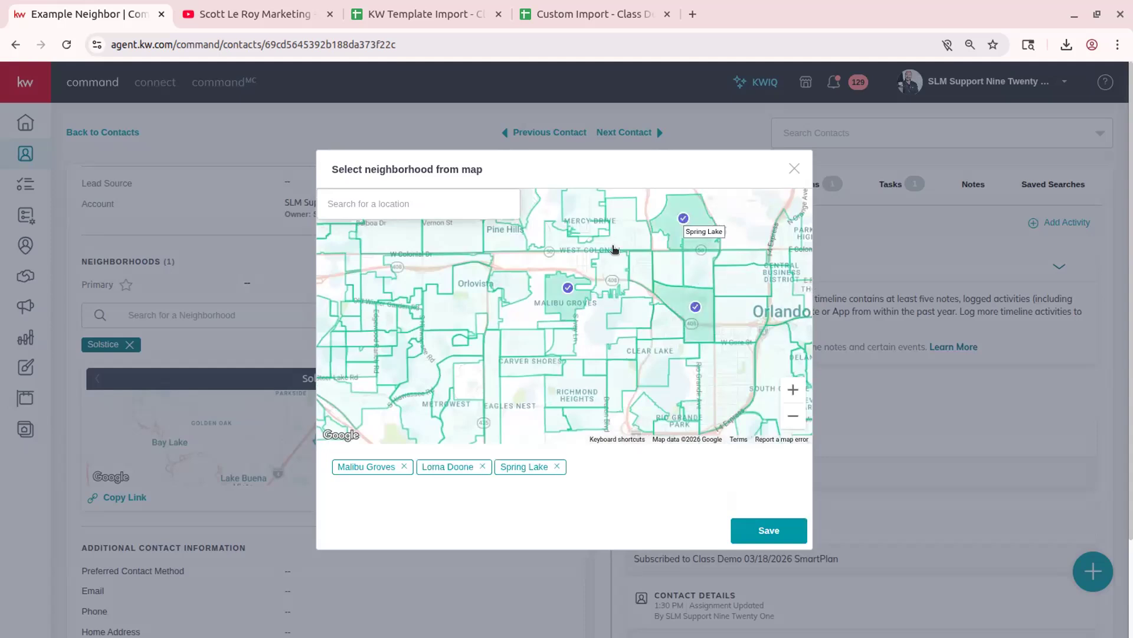
pyautogui.click(637, 315)
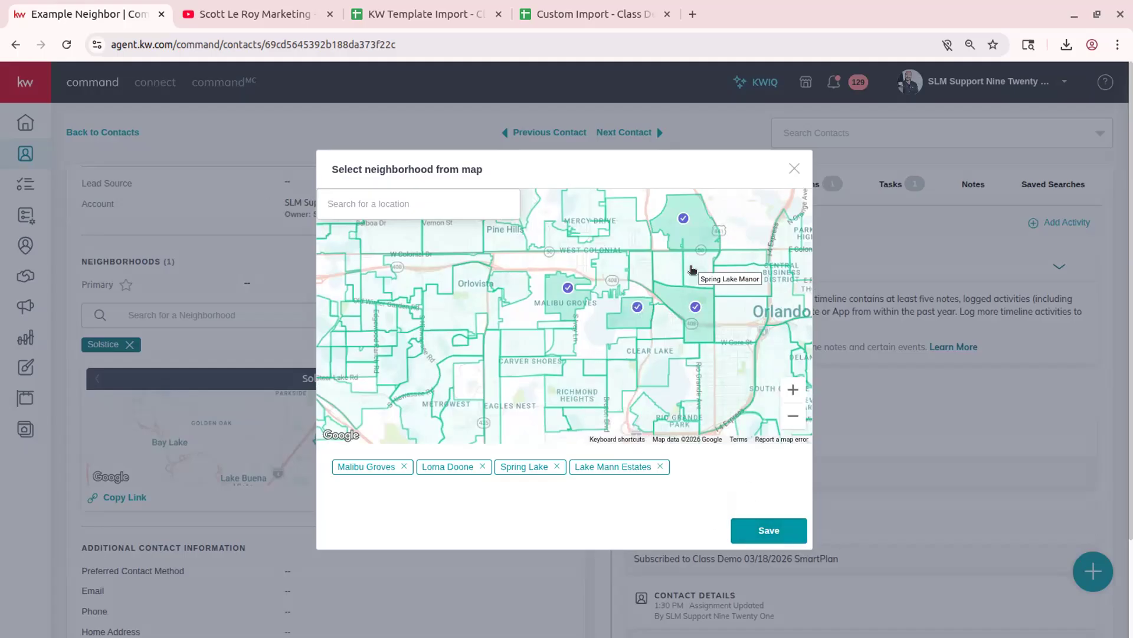
pyautogui.click(666, 269)
pyautogui.click(655, 270)
pyautogui.click(642, 271)
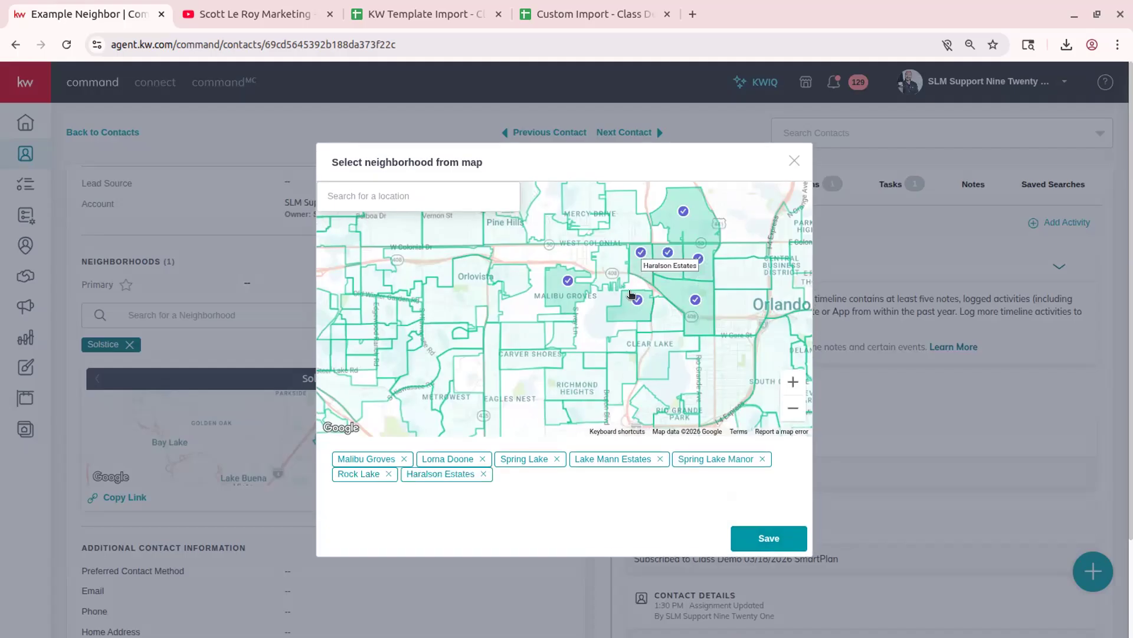
pyautogui.click(608, 270)
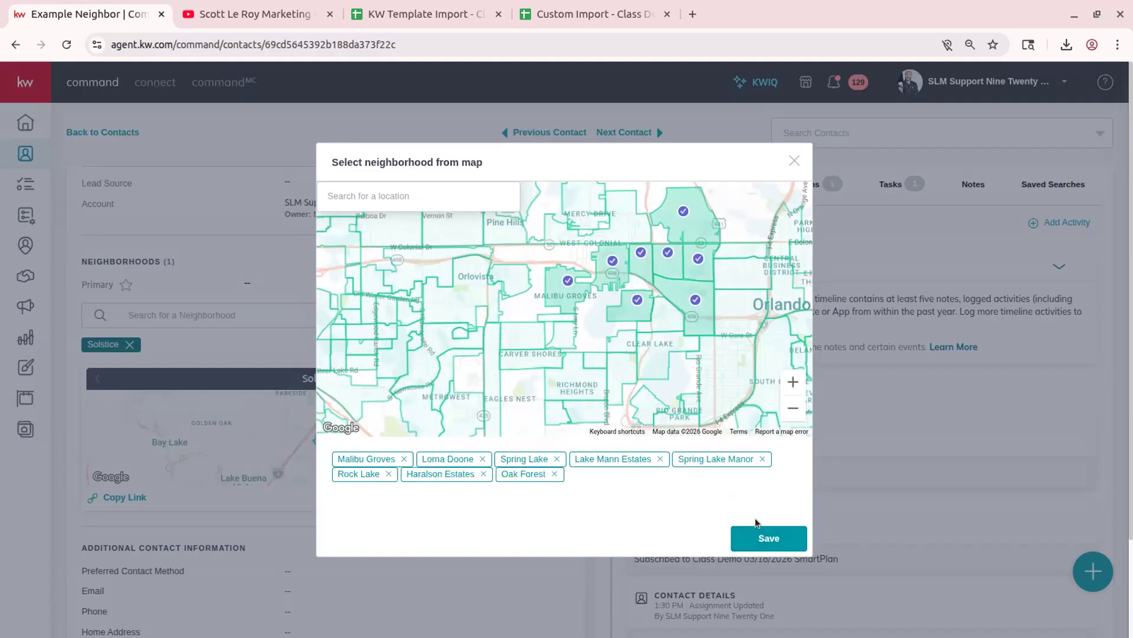
pyautogui.click(764, 538)
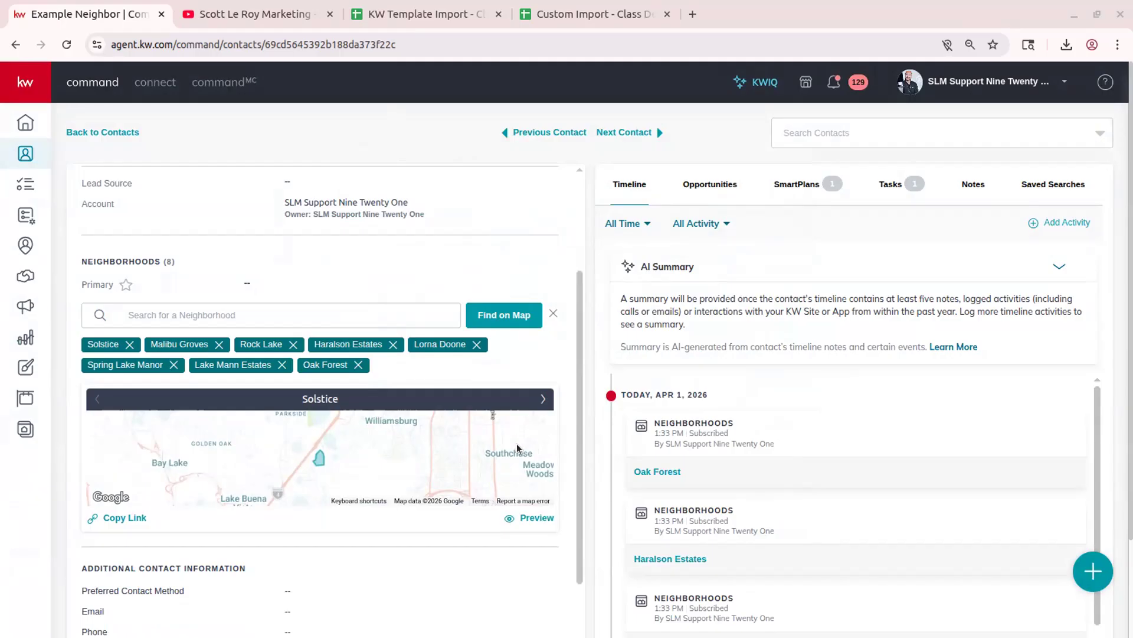
# - Add suggested Lake Sunset and Spring Lake, then preview the Lorna Doone area page in a new tab
pyautogui.click(544, 399)
pyautogui.click(543, 399)
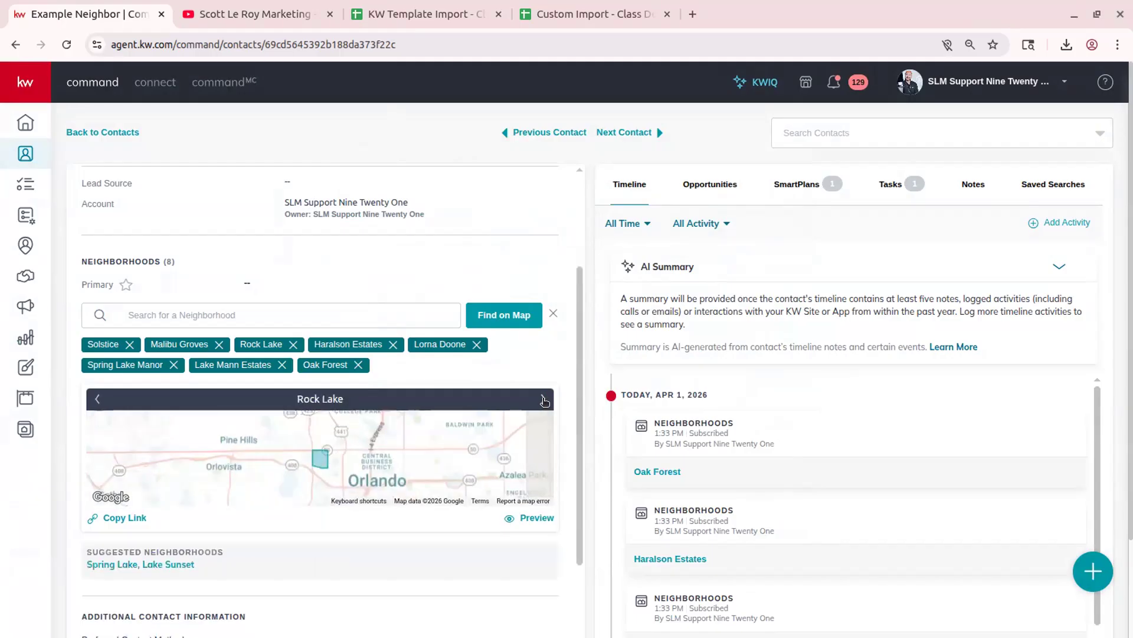
pyautogui.click(543, 399)
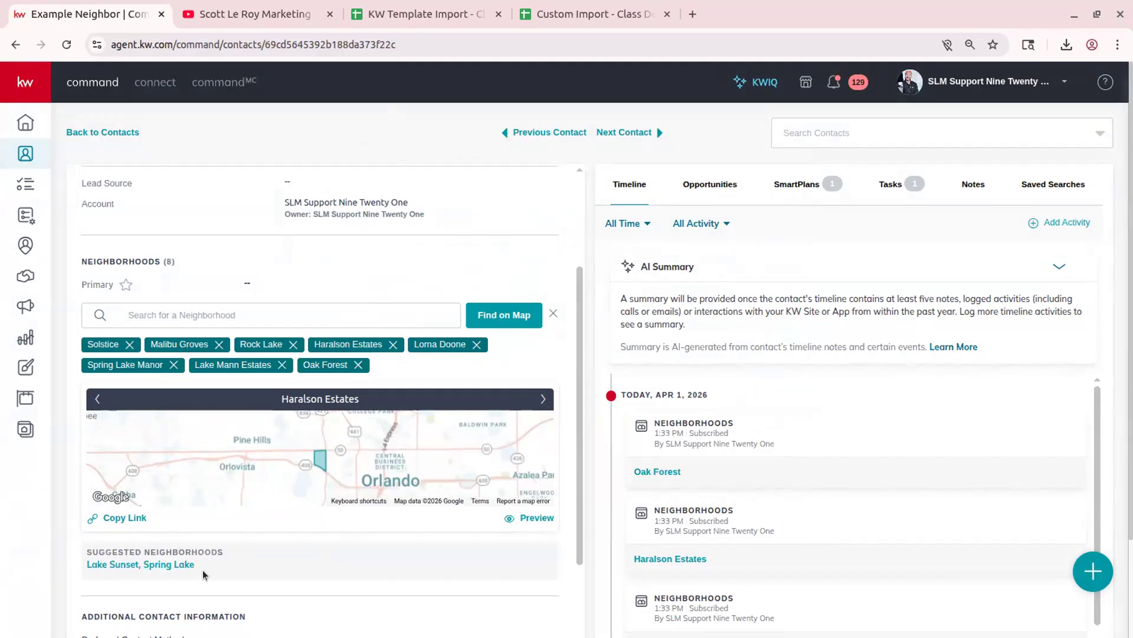
pyautogui.click(111, 565)
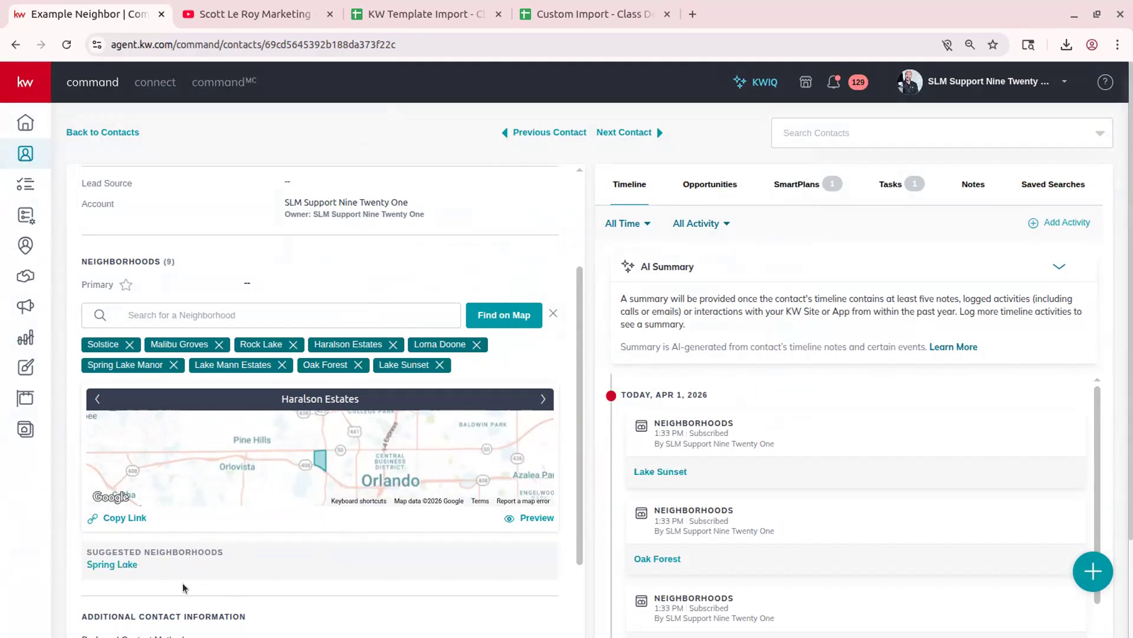
pyautogui.click(114, 565)
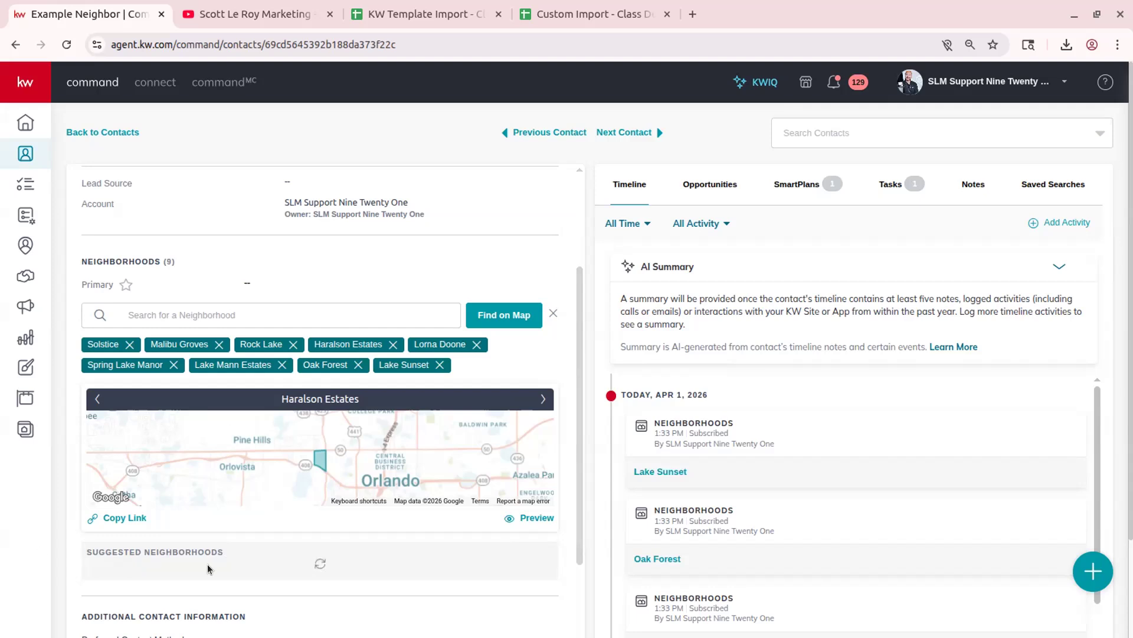
pyautogui.click(542, 400)
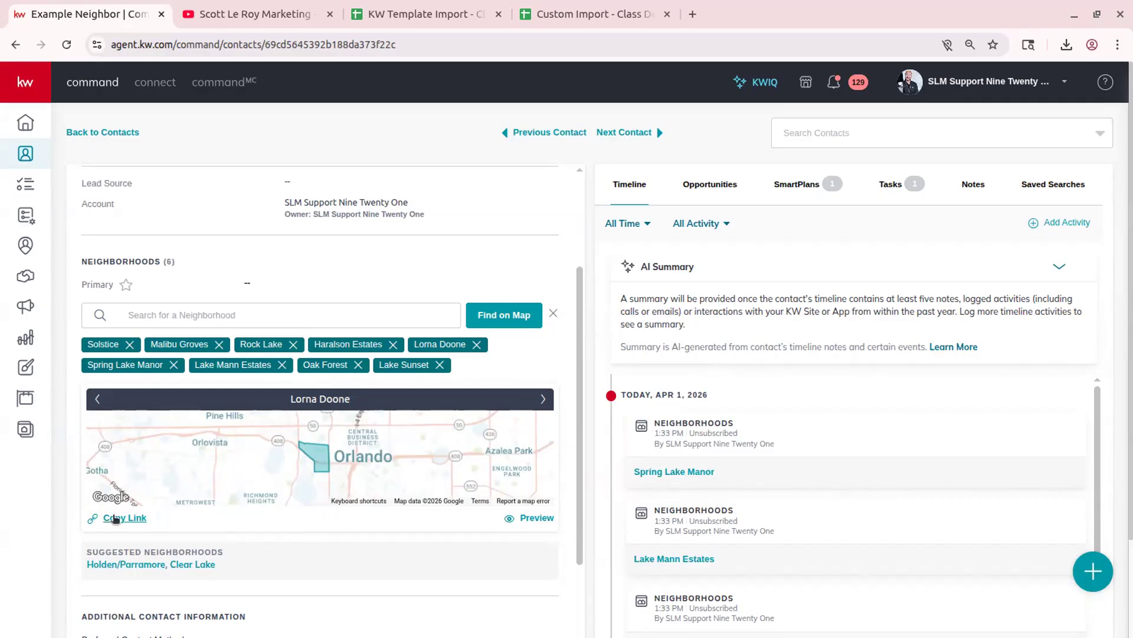
pyautogui.click(538, 518)
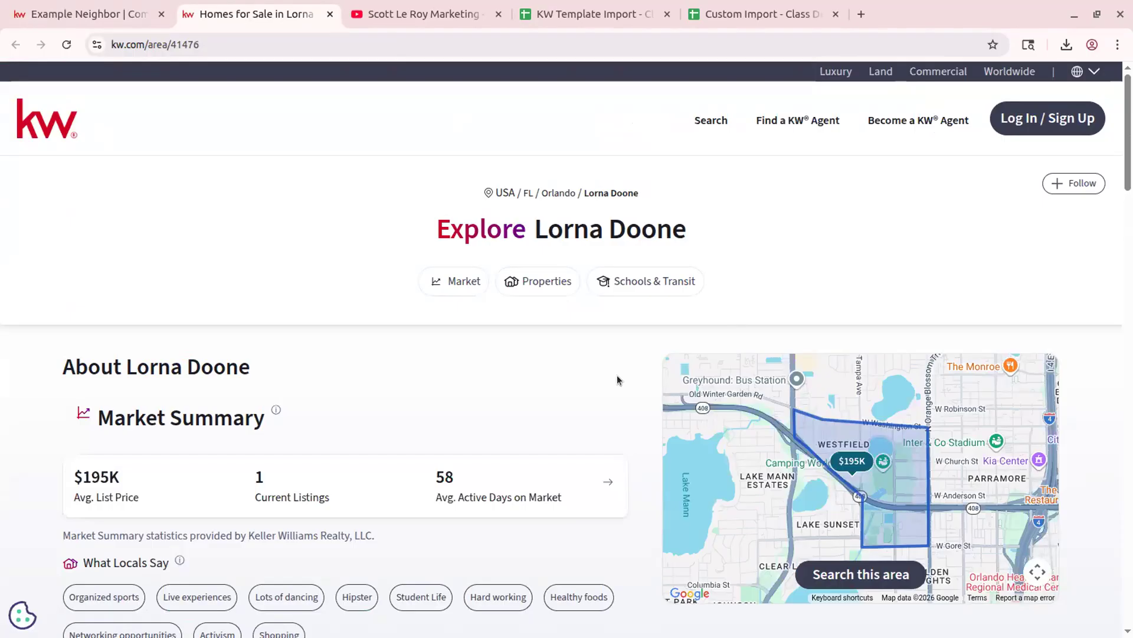
pyautogui.scroll(-2, 346, 398)
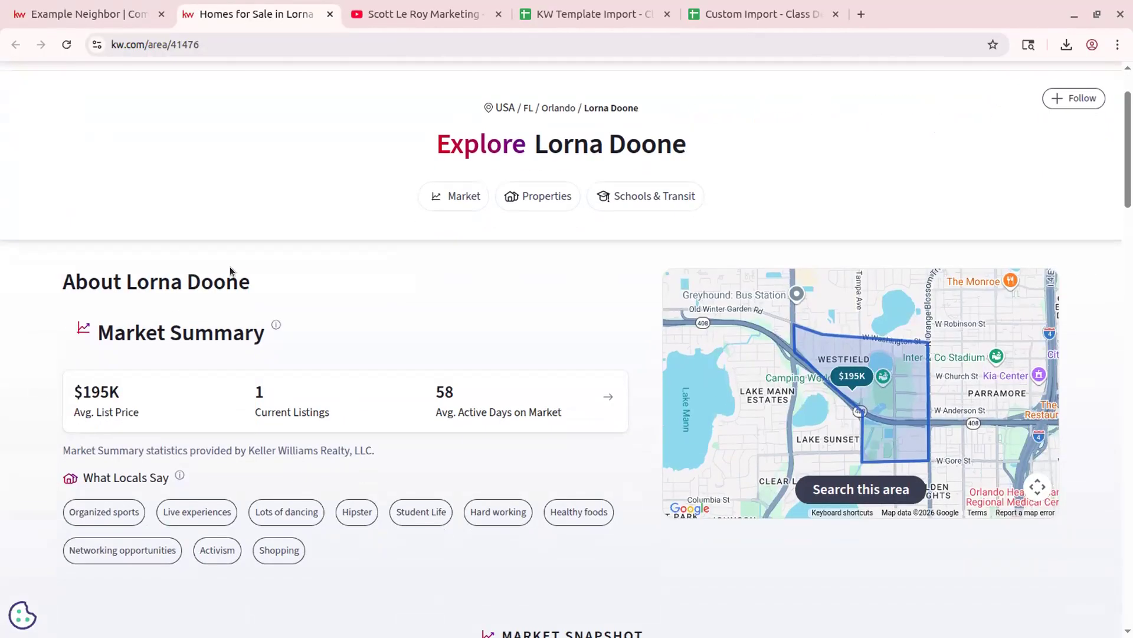
pyautogui.scroll(-2, 569, 455)
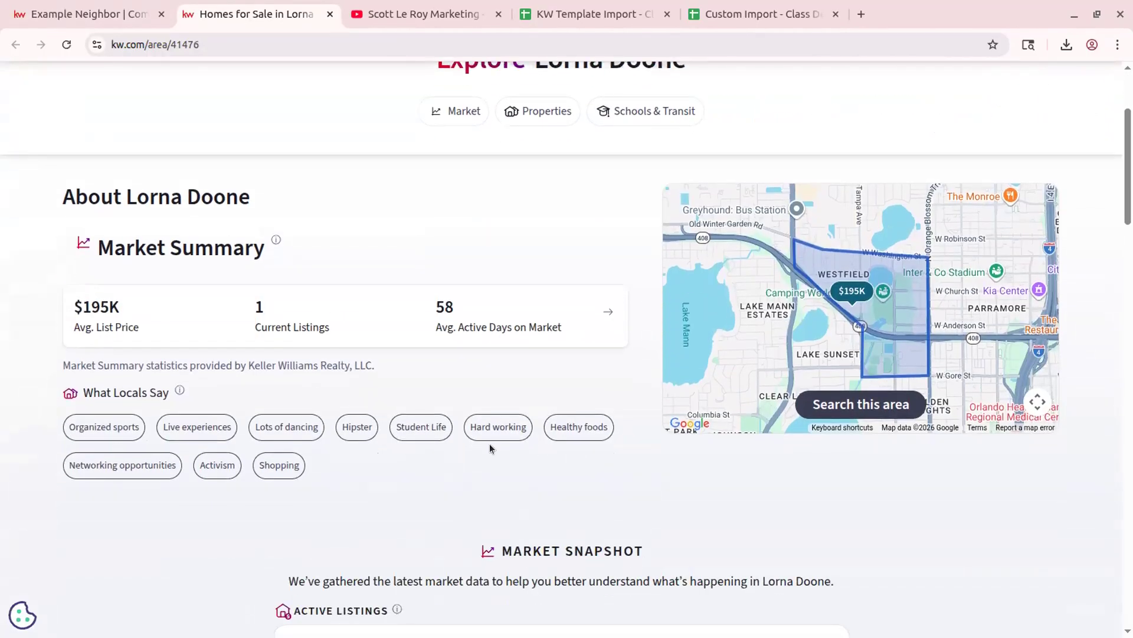
pyautogui.scroll(-2, 523, 483)
pyautogui.scroll(-10, 639, 537)
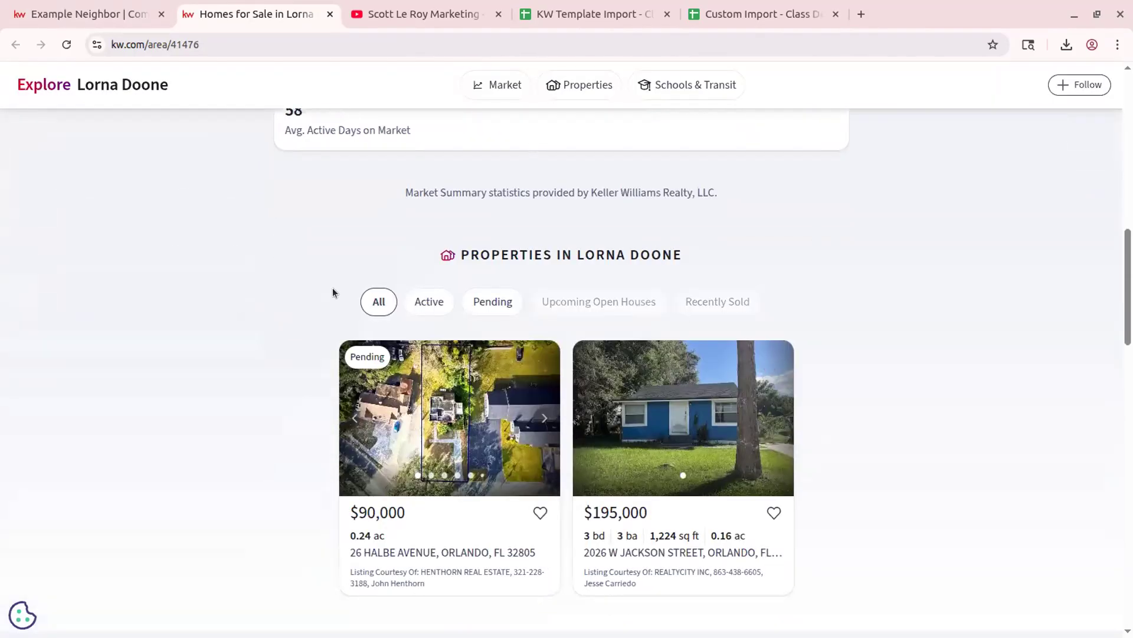
pyautogui.scroll(-4, 562, 384)
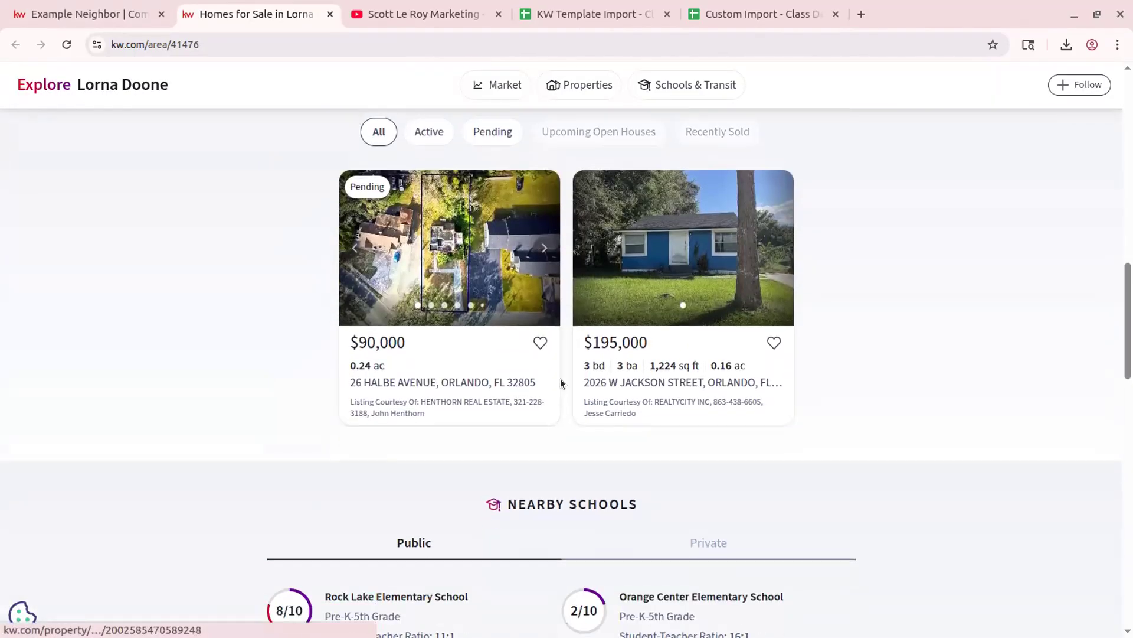
pyautogui.scroll(-8, 561, 383)
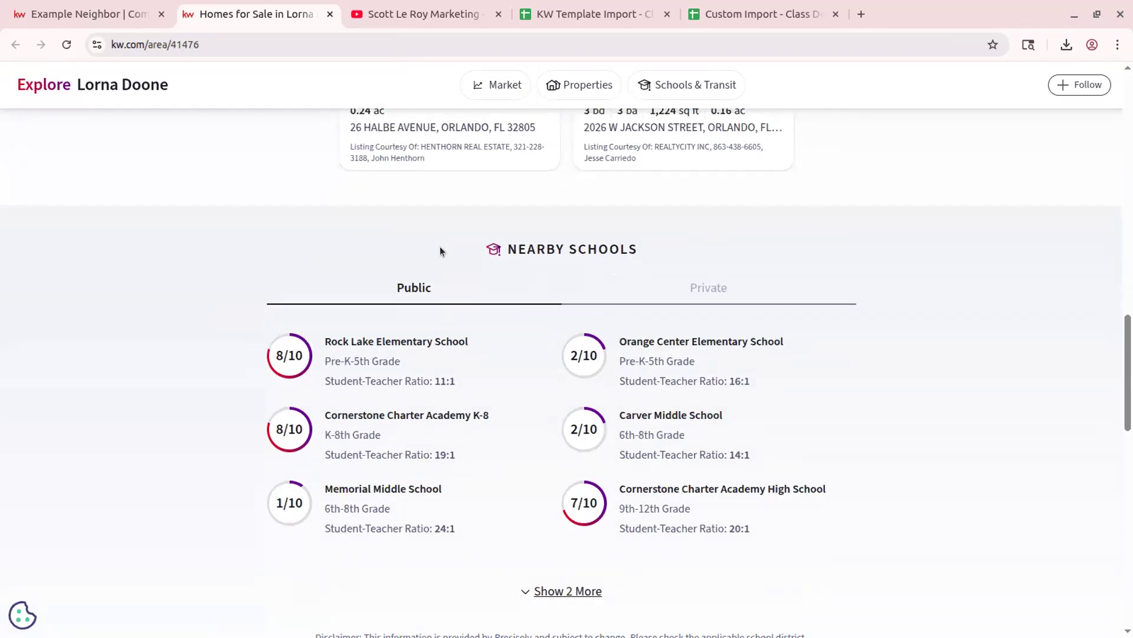
pyautogui.scroll(-4, 448, 336)
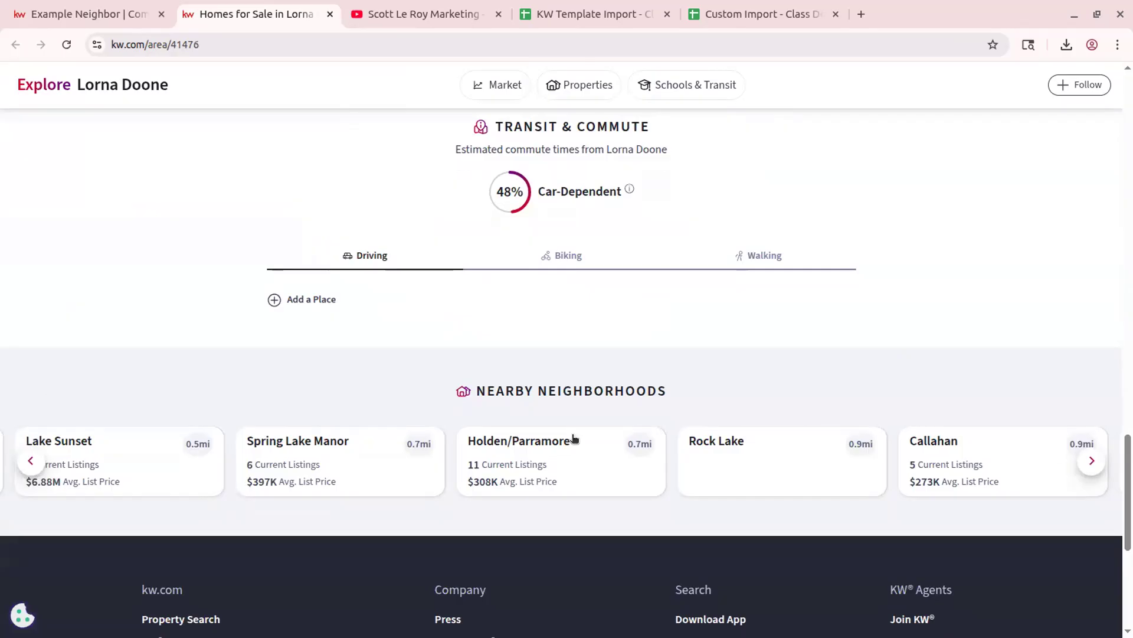
pyautogui.scroll(4, 394, 387)
pyautogui.scroll(20, 394, 388)
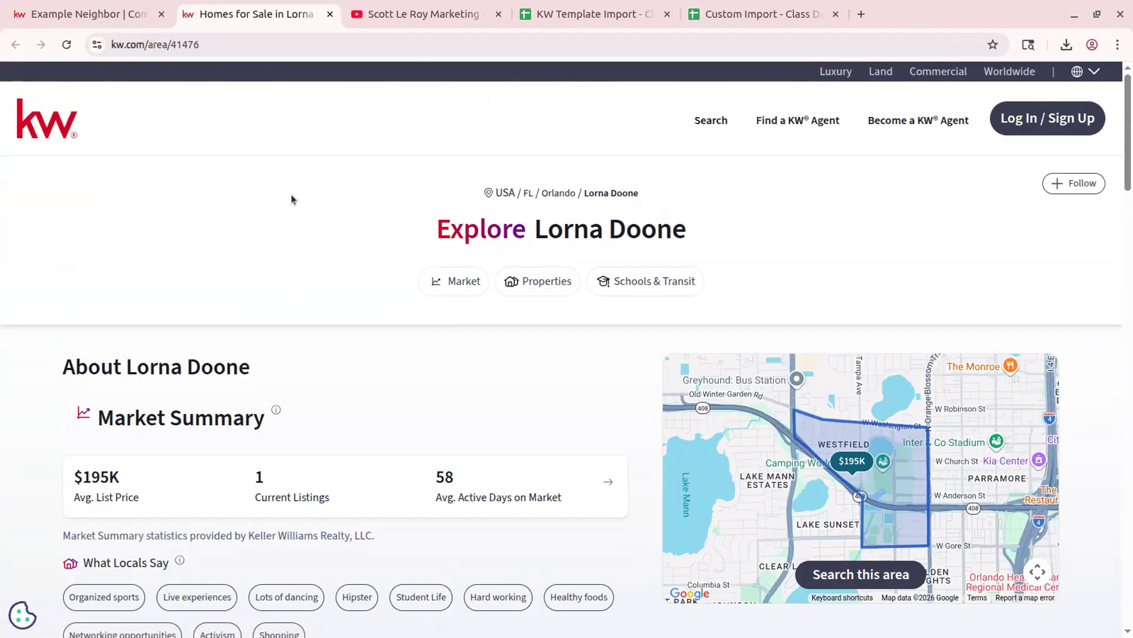
pyautogui.click(99, 13)
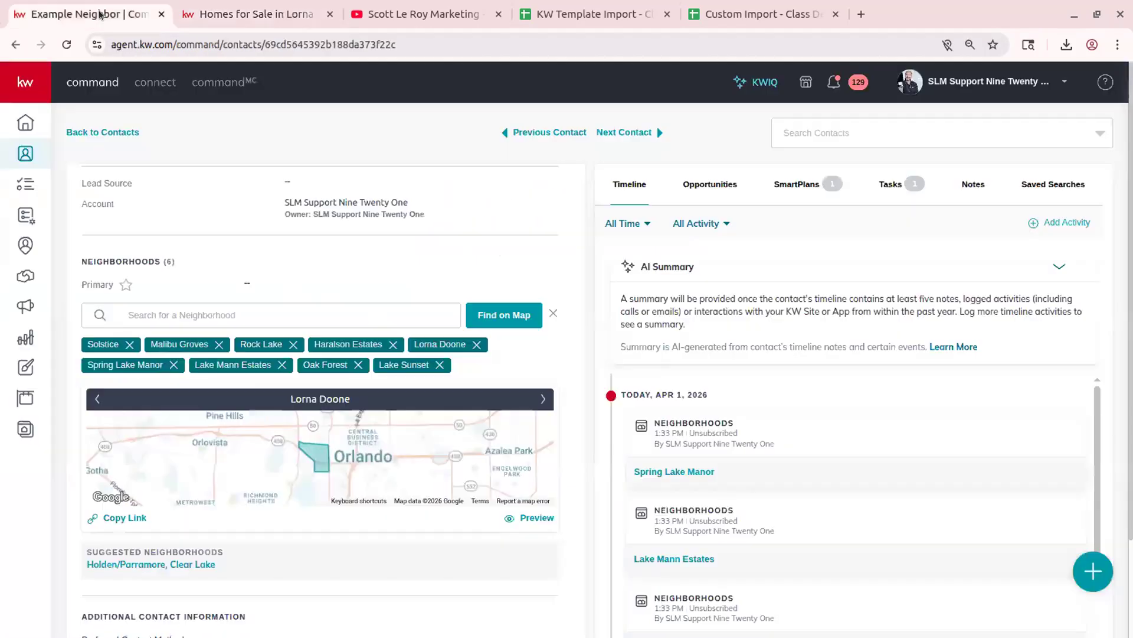
pyautogui.click(537, 519)
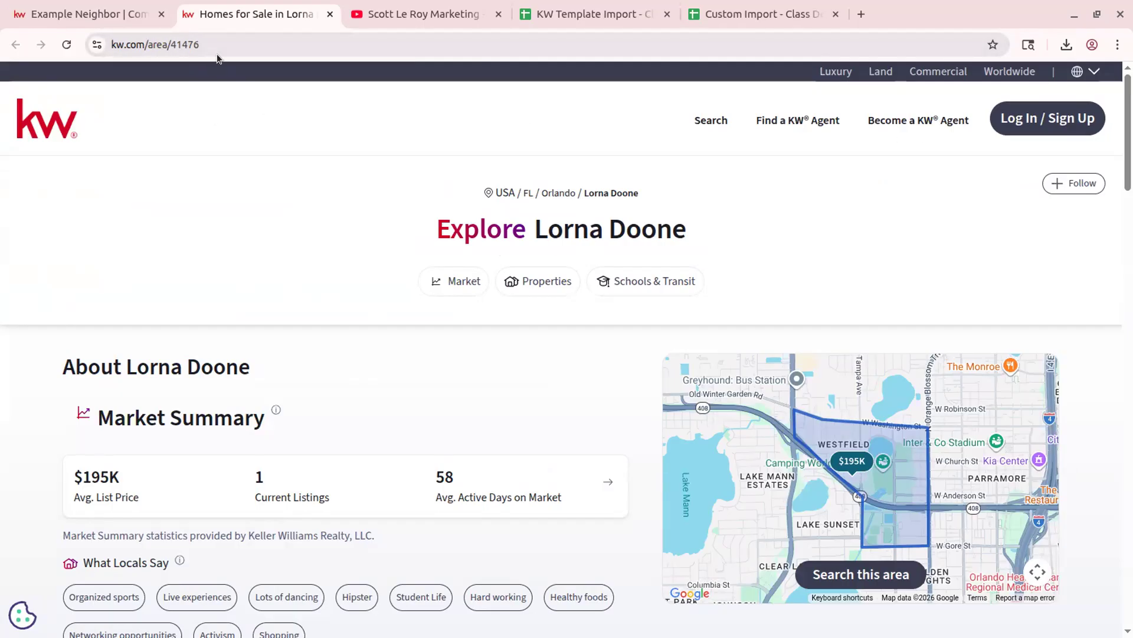
pyautogui.click(205, 41)
# - Load the Lorna Doone area page on the agent's branded kw.com subdomain
pyautogui.click(123, 46)
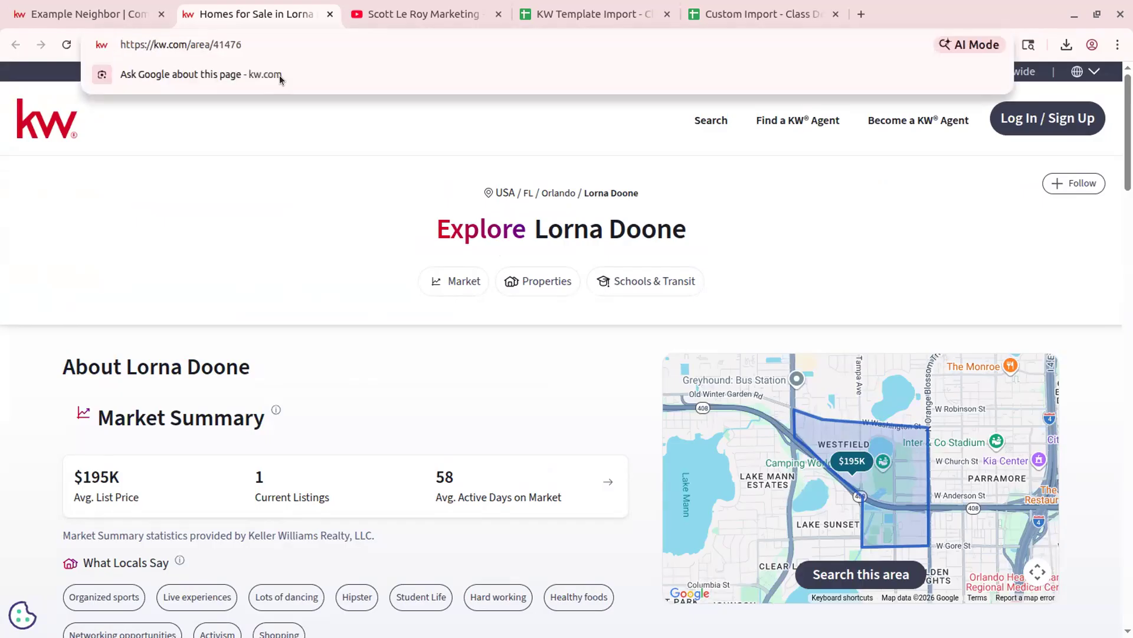
pyautogui.write('scottleroy')
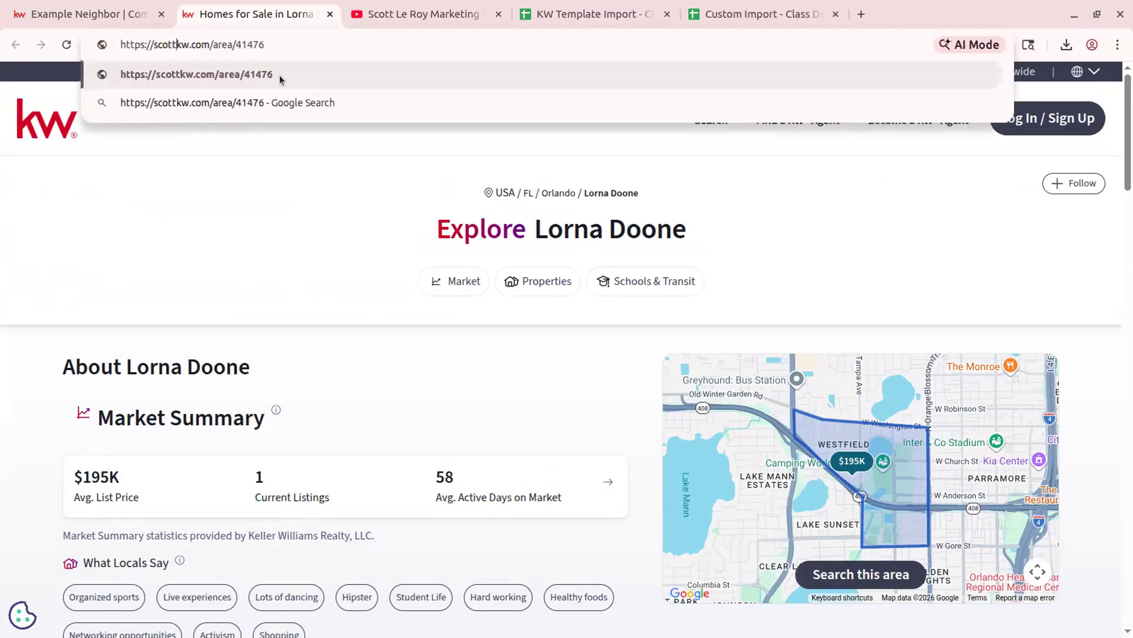
pyautogui.write('marketing.')
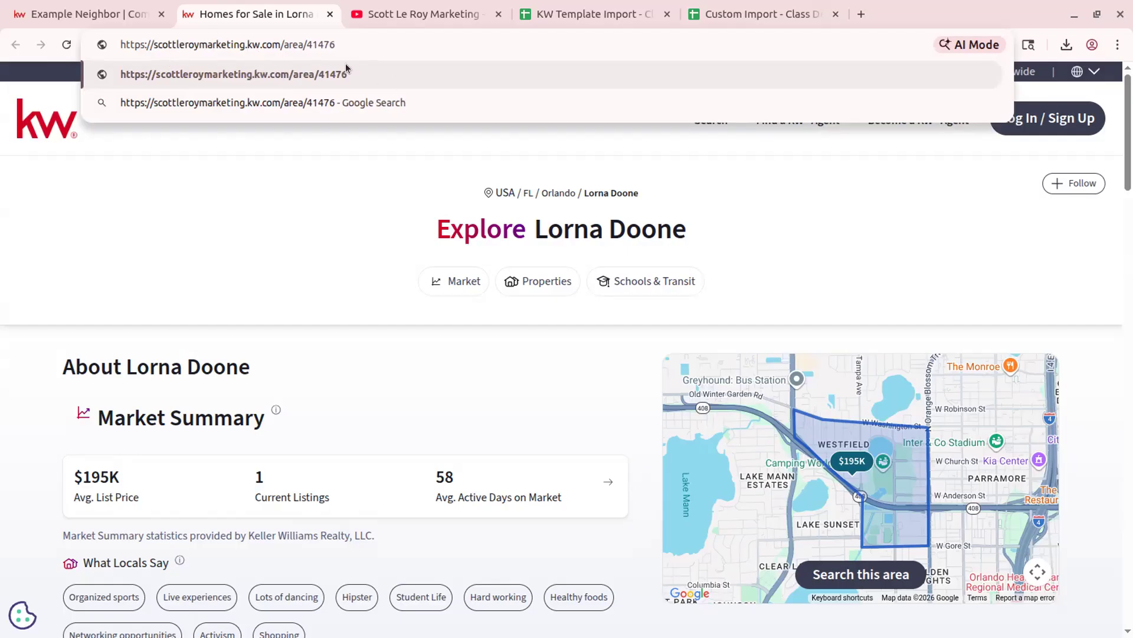
pyautogui.press('Return')
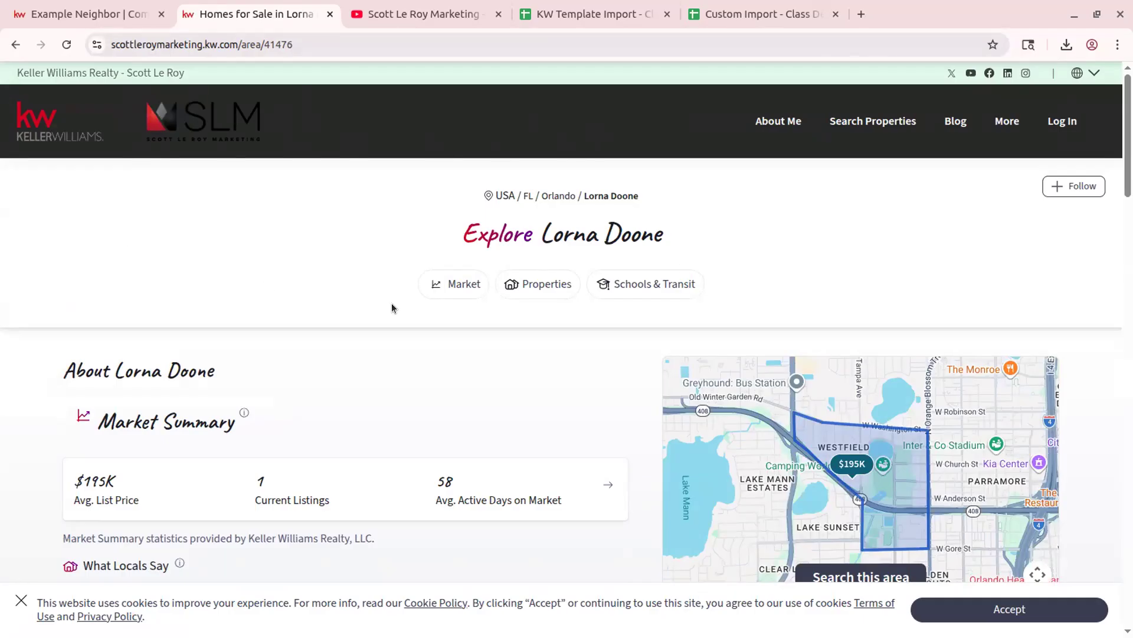
pyautogui.scroll(-2, 392, 307)
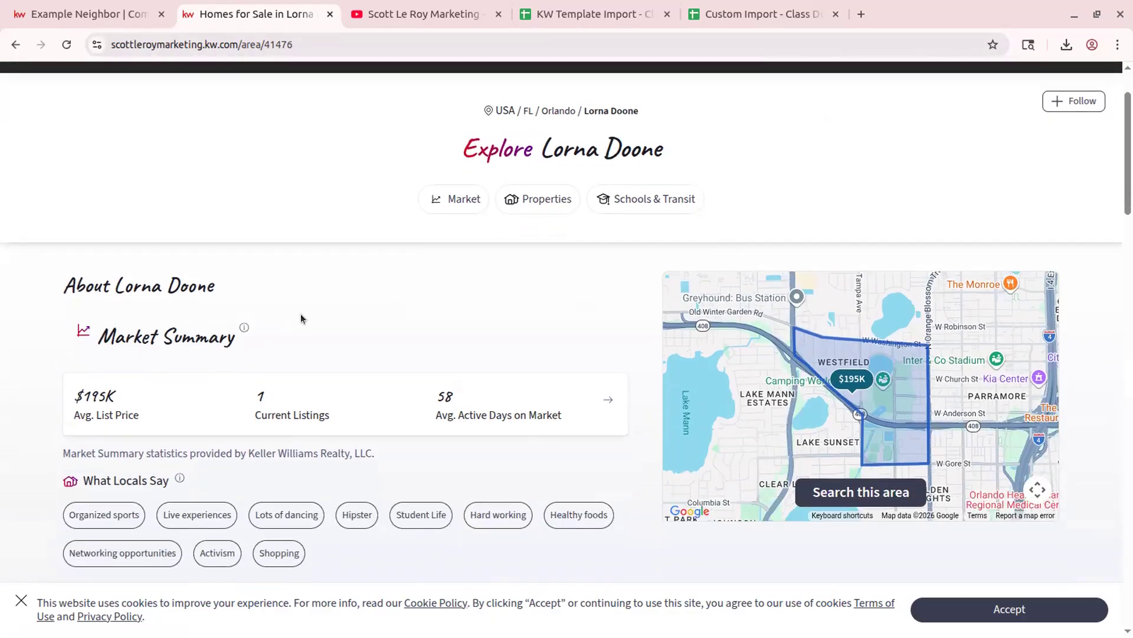
# - Select the branded page address, then close the Lorna Doone tab, returning to the contact record
pyautogui.click(459, 44)
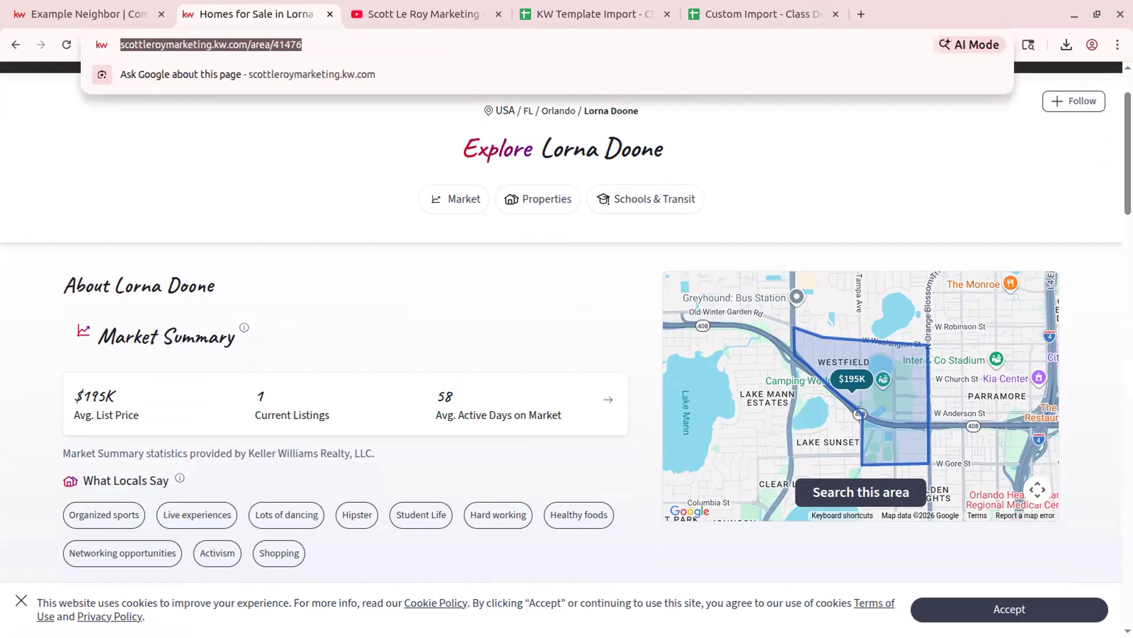
pyautogui.click(133, 16)
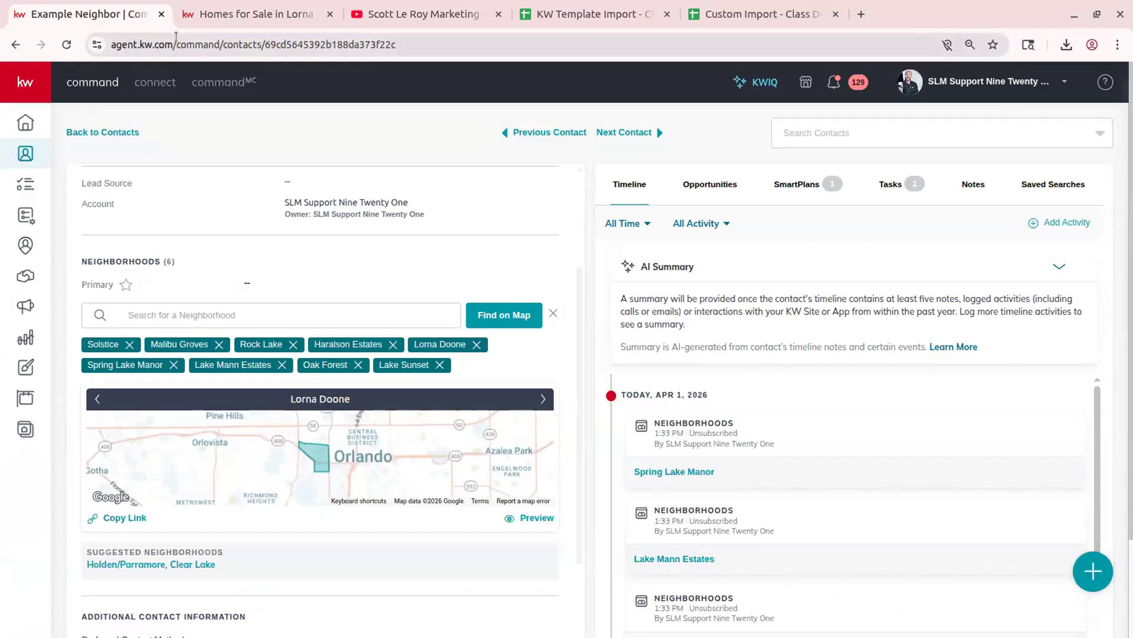
pyautogui.click(223, 16)
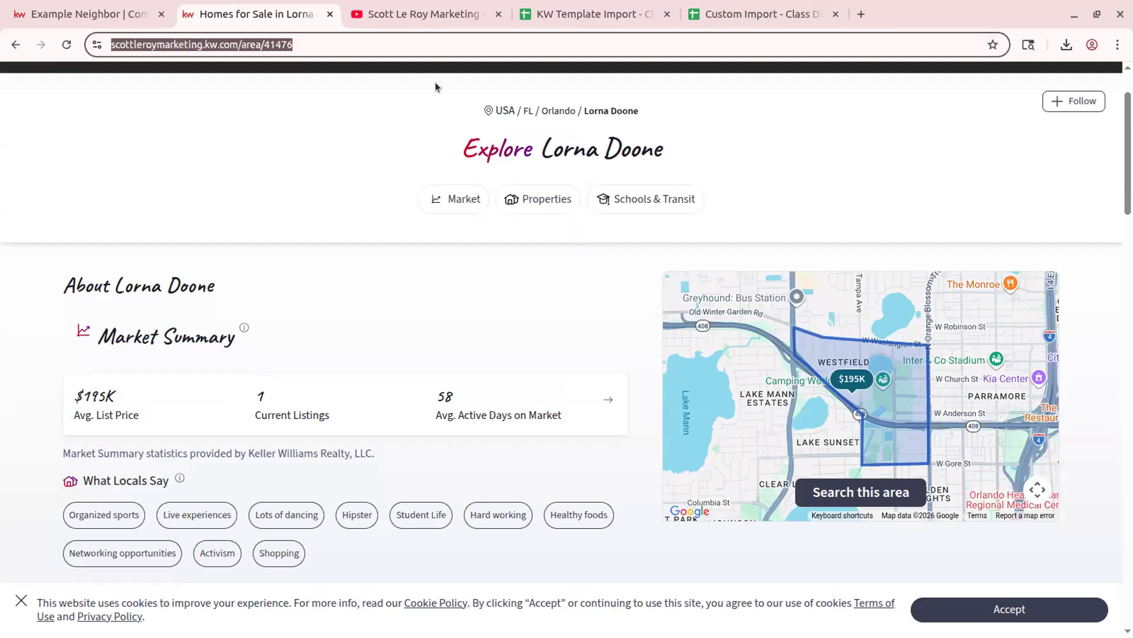
pyautogui.click(70, 14)
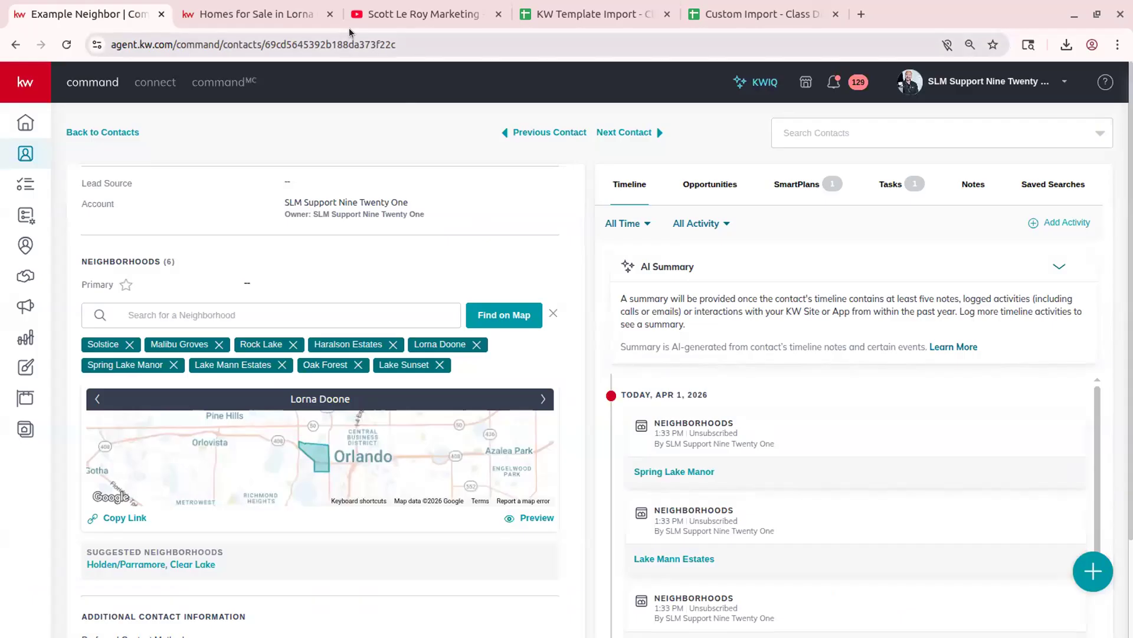
pyautogui.click(330, 14)
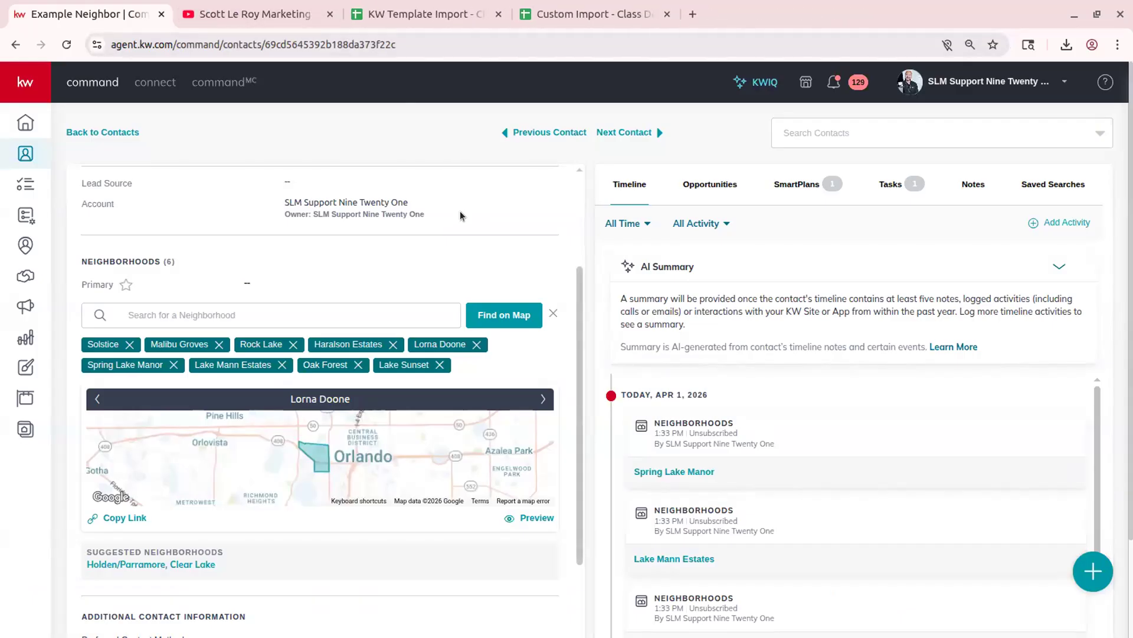
# - Open the related contact Neighbor Neighbor from Example Neighbor's relationships
pyautogui.scroll(-5, 186, 301)
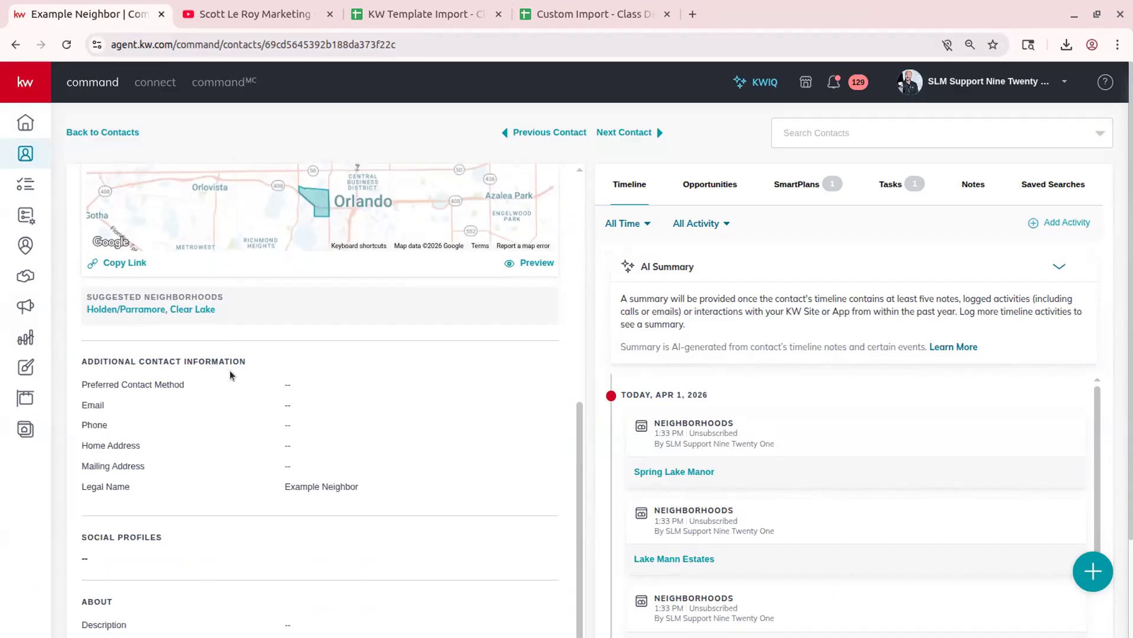
pyautogui.scroll(-1, 229, 370)
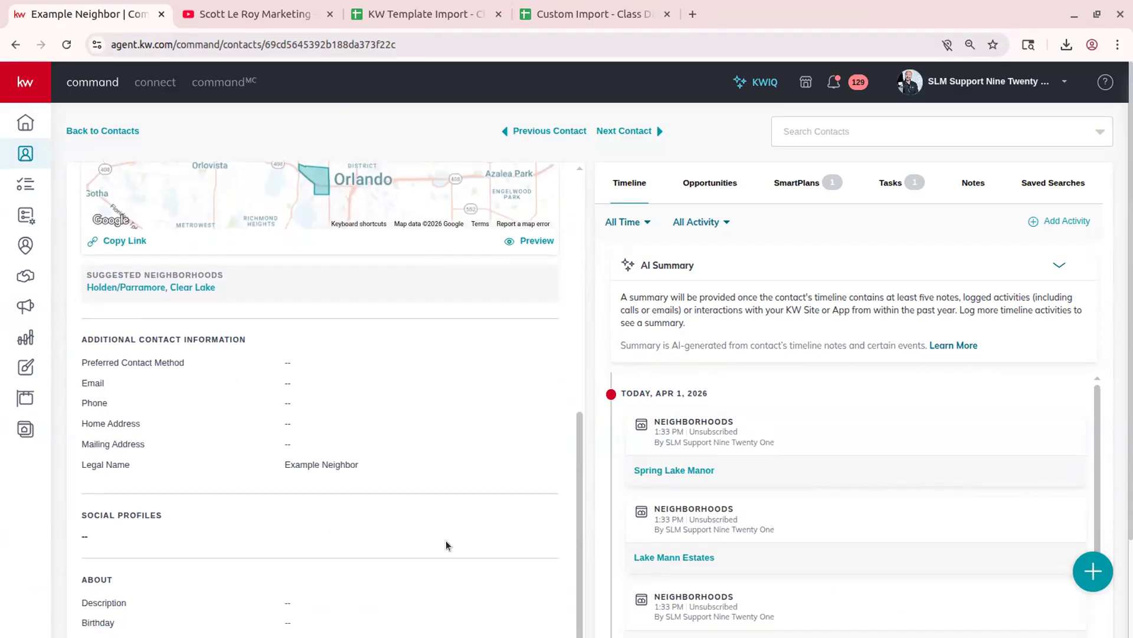
pyautogui.scroll(-2, 618, 550)
pyautogui.scroll(-3, 617, 561)
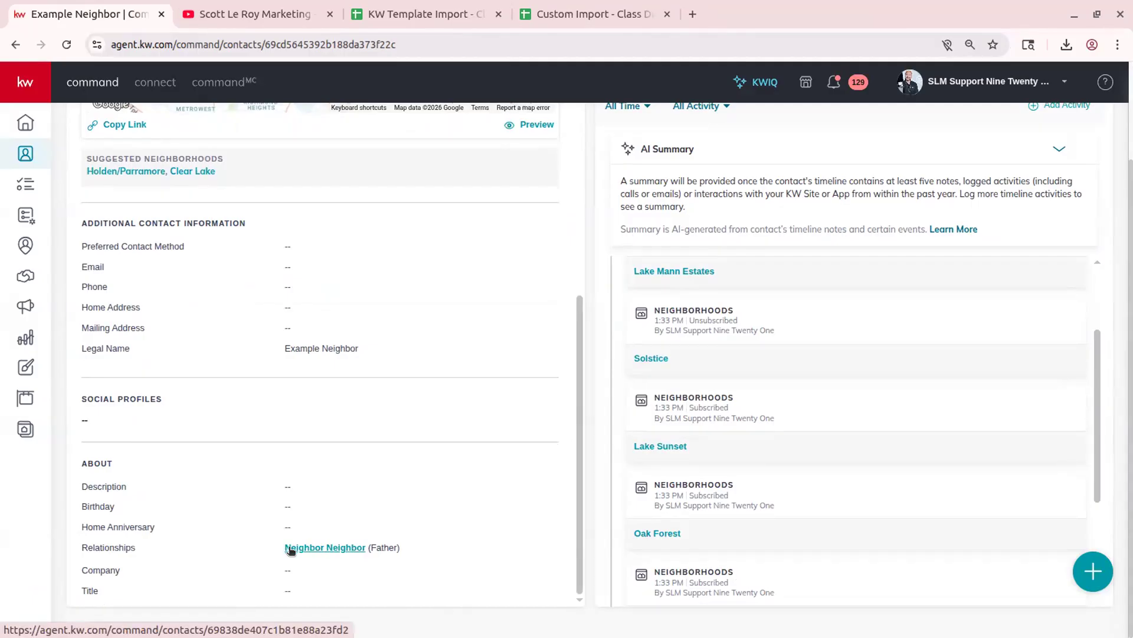
pyautogui.click(347, 546)
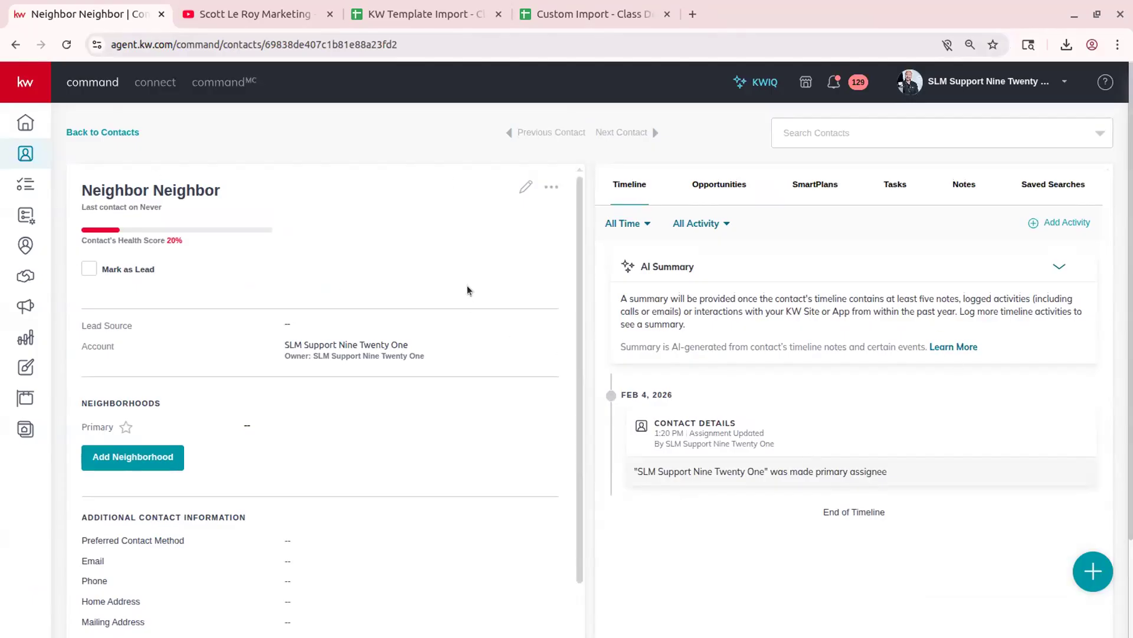
# - Review Neighbor Neighbor's contact details, then go back to Example Neighbor's record
pyautogui.scroll(-5, 494, 339)
pyautogui.scroll(4, 502, 388)
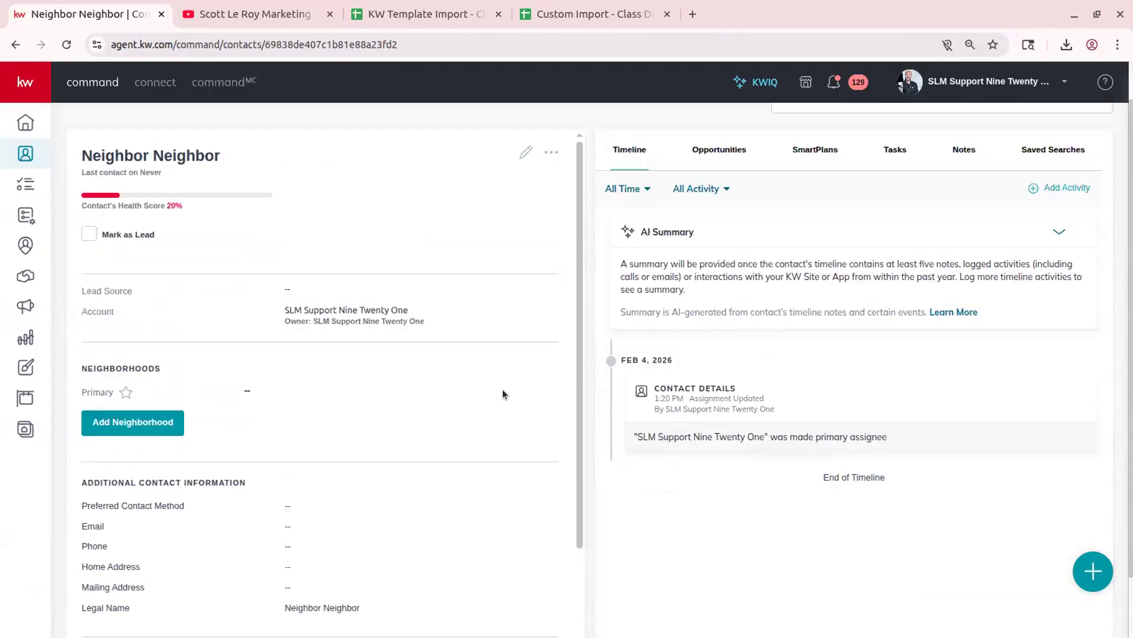
pyautogui.scroll(1, 502, 388)
pyautogui.click(4, 45)
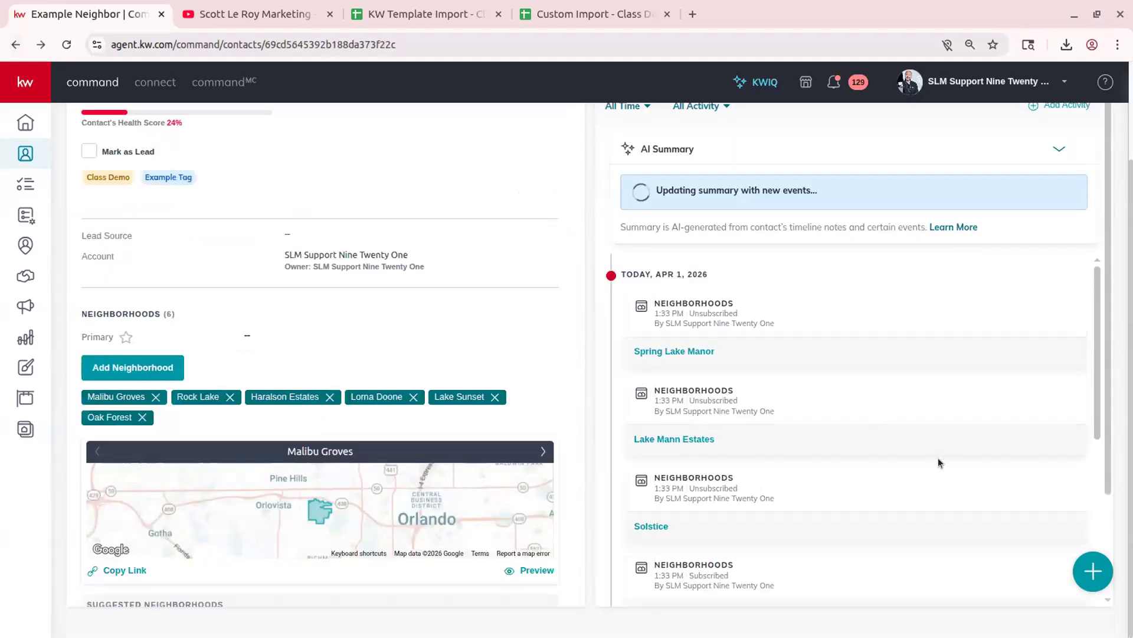
pyautogui.scroll(3, 823, 459)
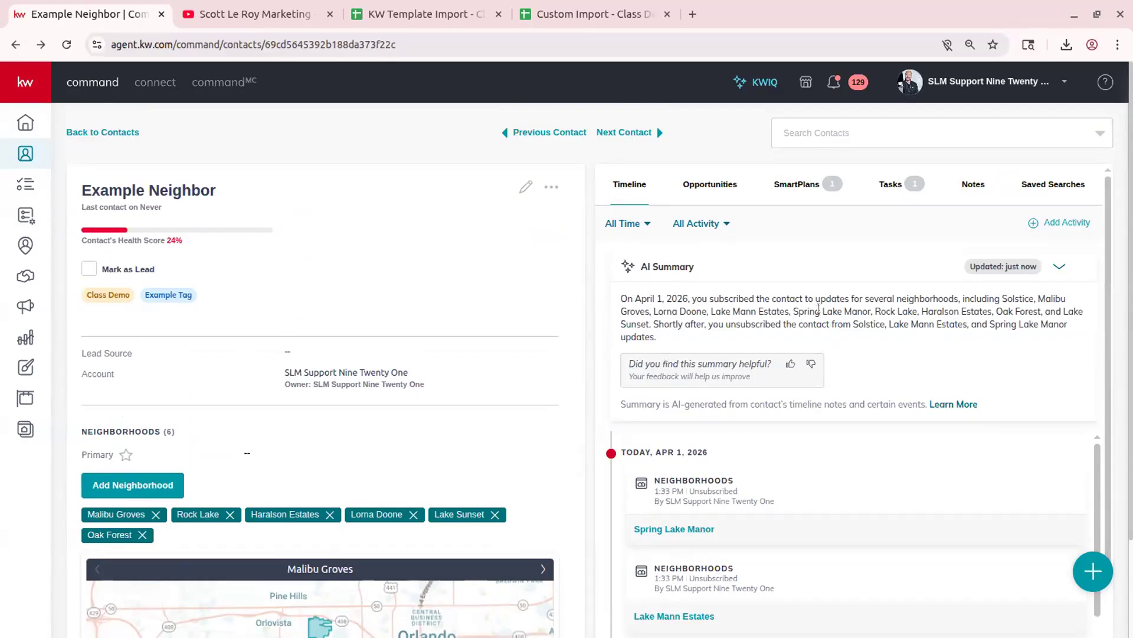
pyautogui.scroll(-3, 704, 526)
pyautogui.scroll(3, 703, 526)
pyautogui.scroll(-3, 593, 398)
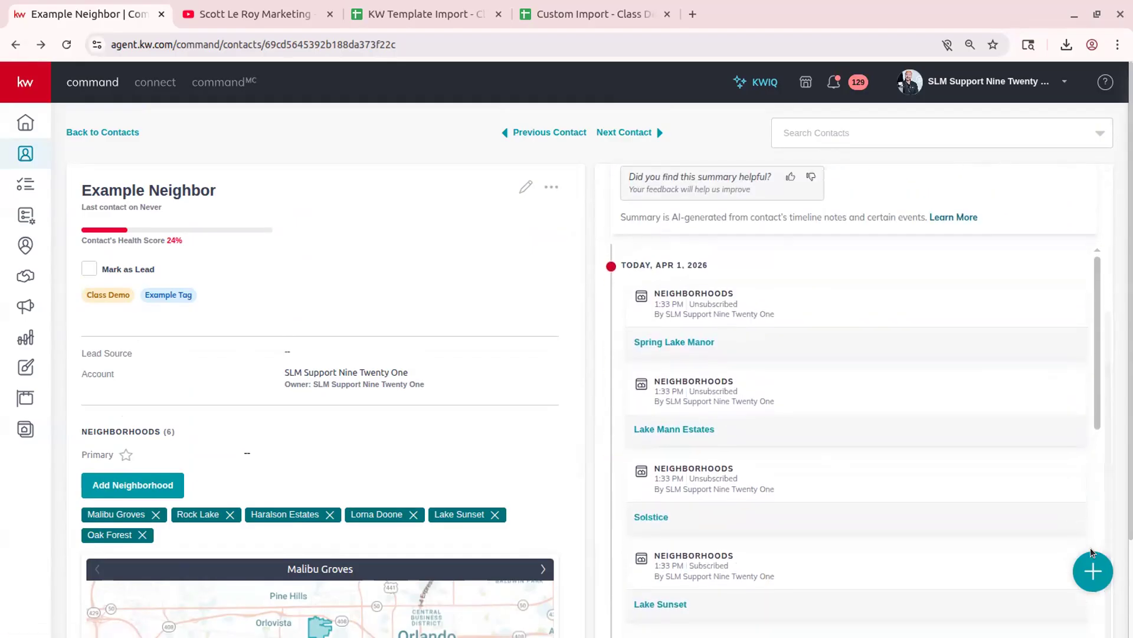
pyautogui.moveTo(1099, 551)
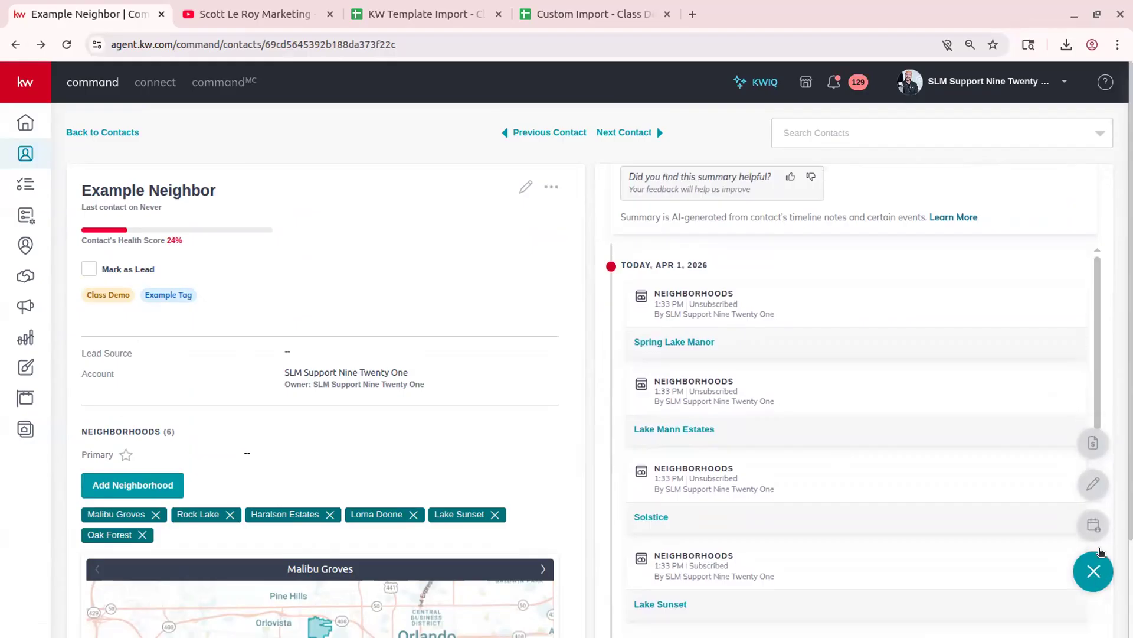
pyautogui.click(1093, 443)
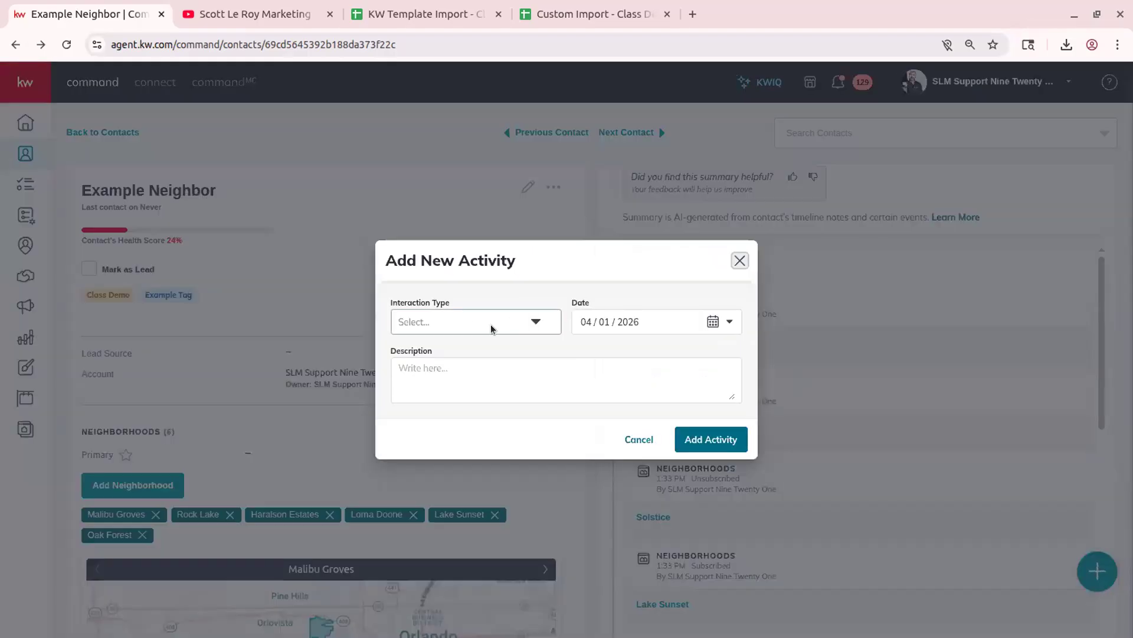
pyautogui.click(447, 319)
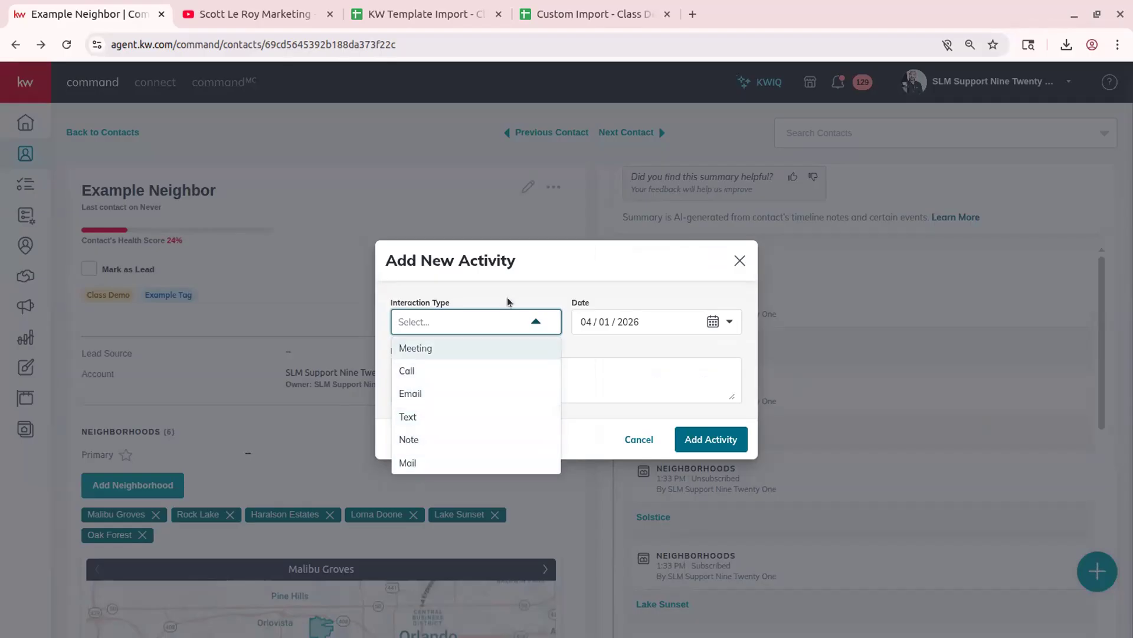
pyautogui.click(473, 323)
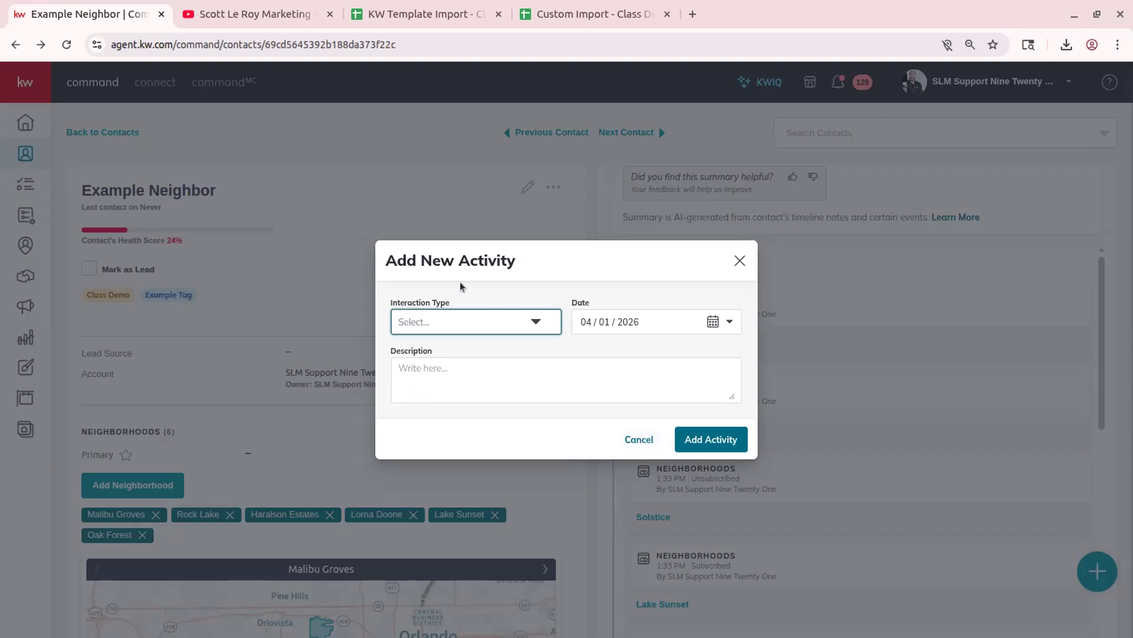
pyautogui.click(466, 314)
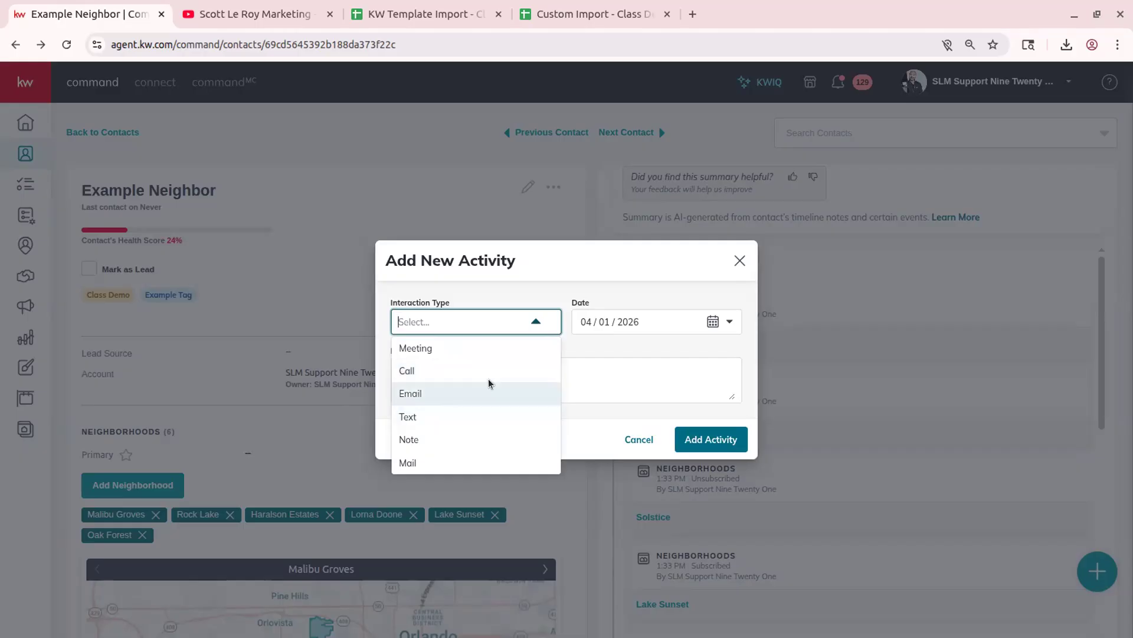
pyautogui.click(542, 276)
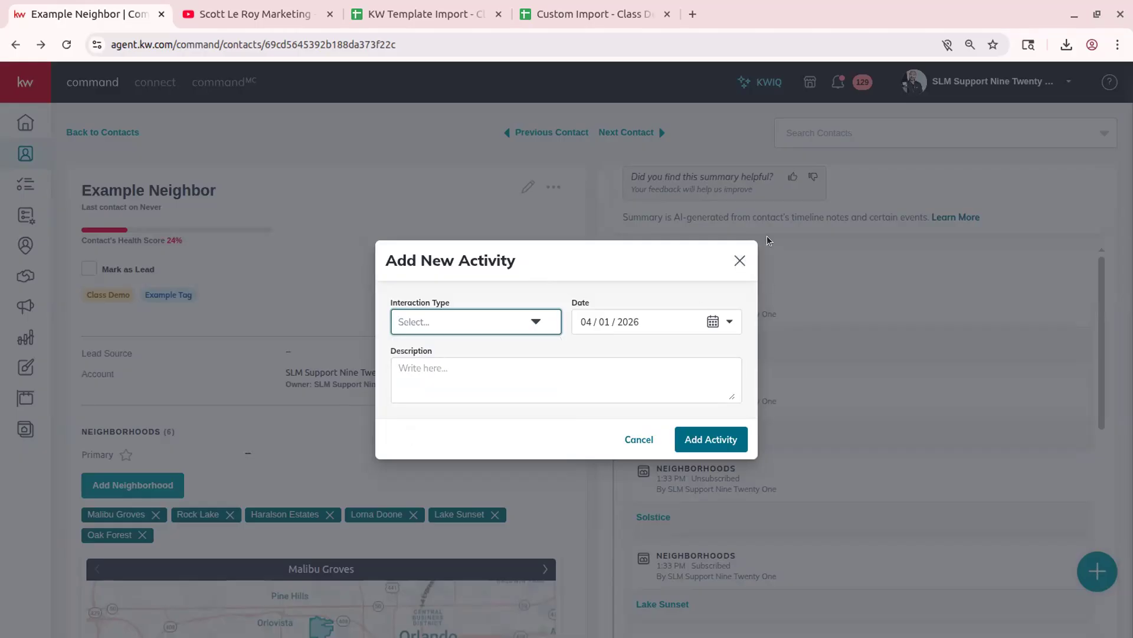
pyautogui.click(739, 267)
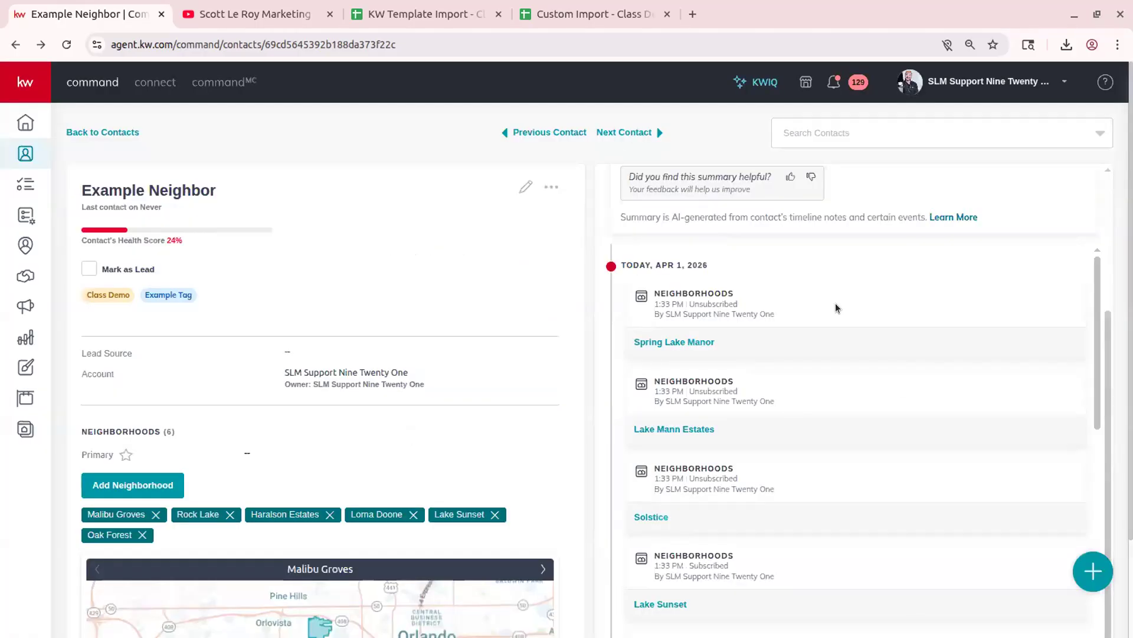
# - Explore the timeline date-range and activity-type filters, trying a Touches-only selection
pyautogui.scroll(-9, 887, 370)
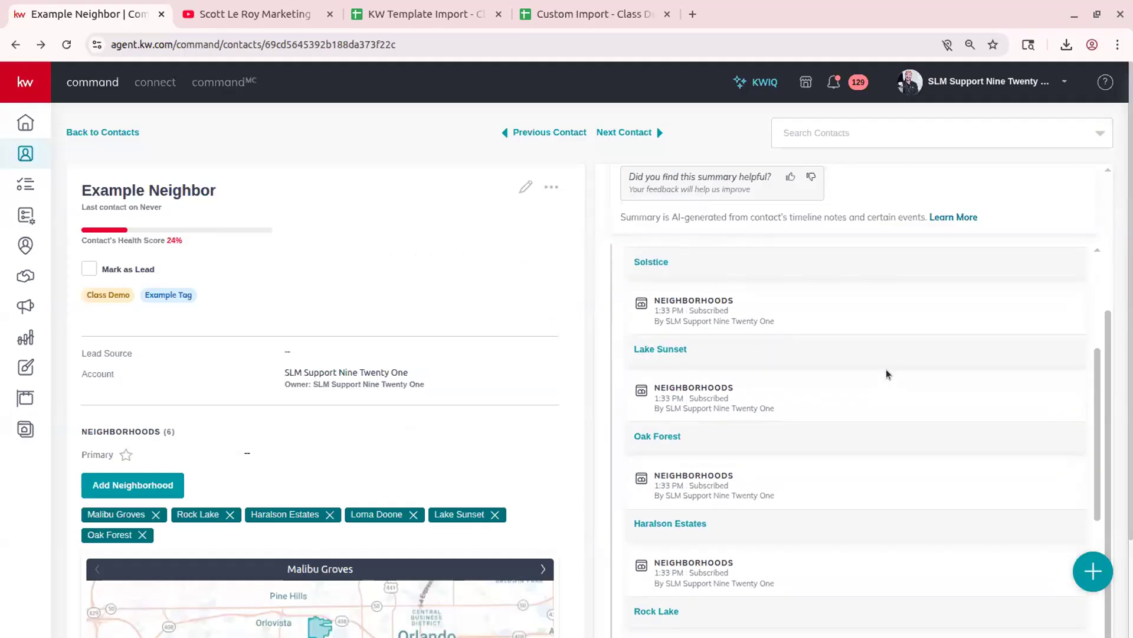
pyautogui.scroll(-4, 712, 520)
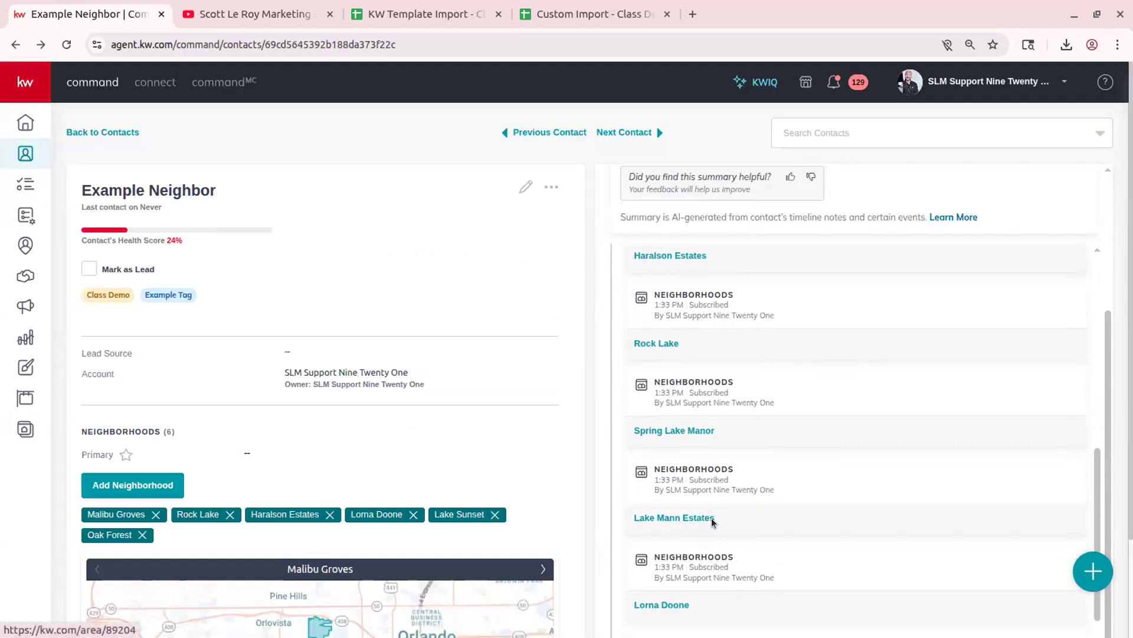
pyautogui.scroll(6, 709, 508)
pyautogui.scroll(5, 708, 507)
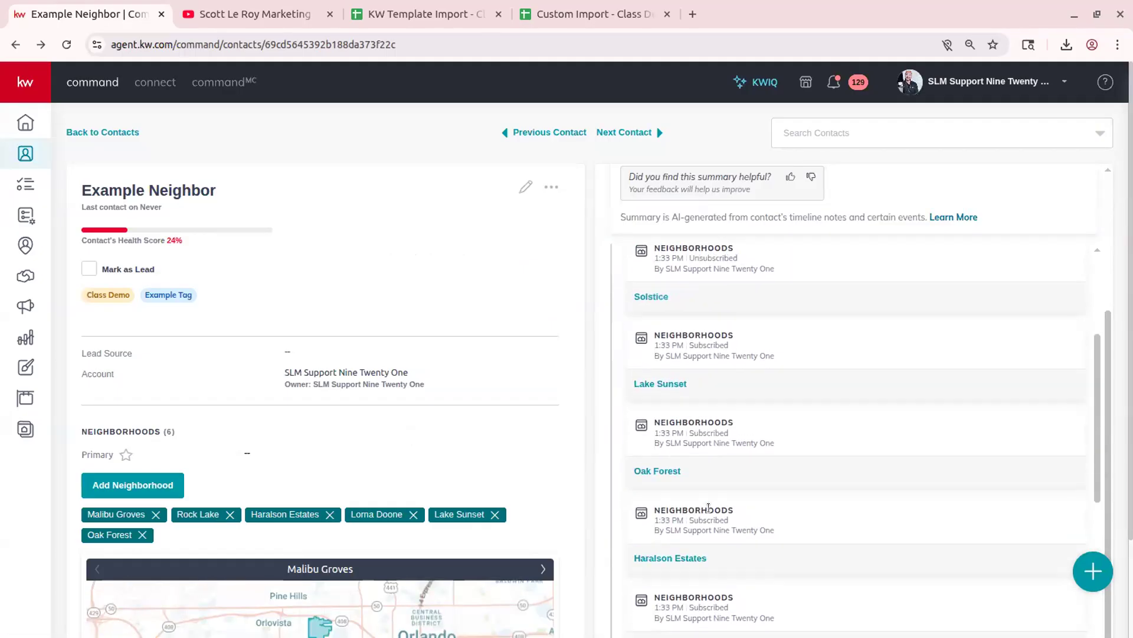
pyautogui.scroll(4, 709, 508)
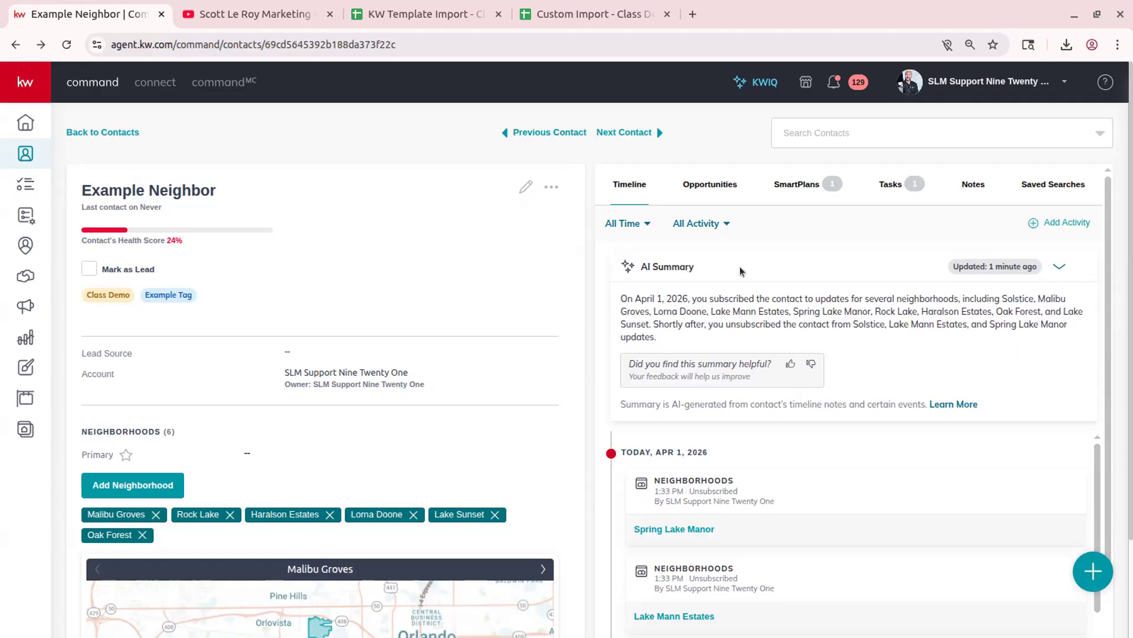
pyautogui.click(631, 225)
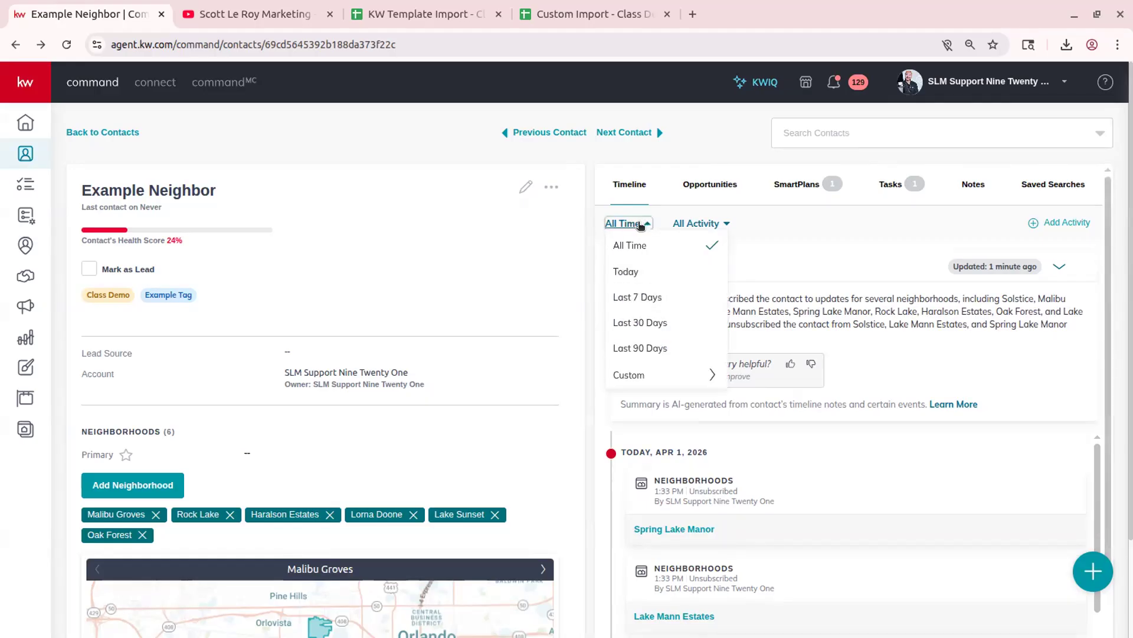
pyautogui.click(690, 222)
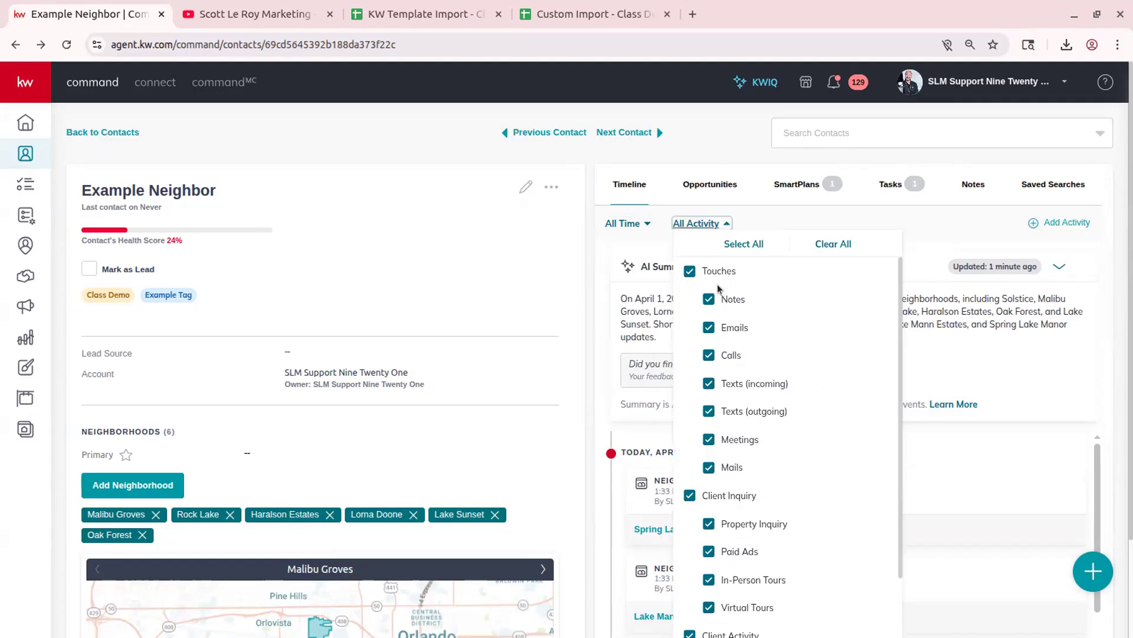
pyautogui.click(844, 245)
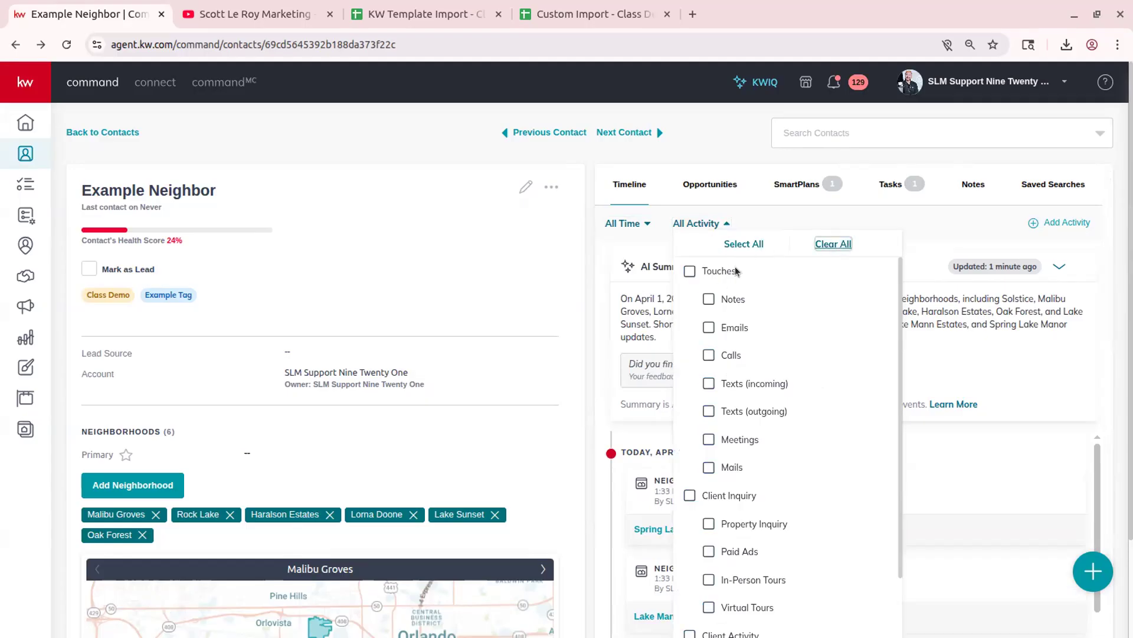
pyautogui.click(688, 271)
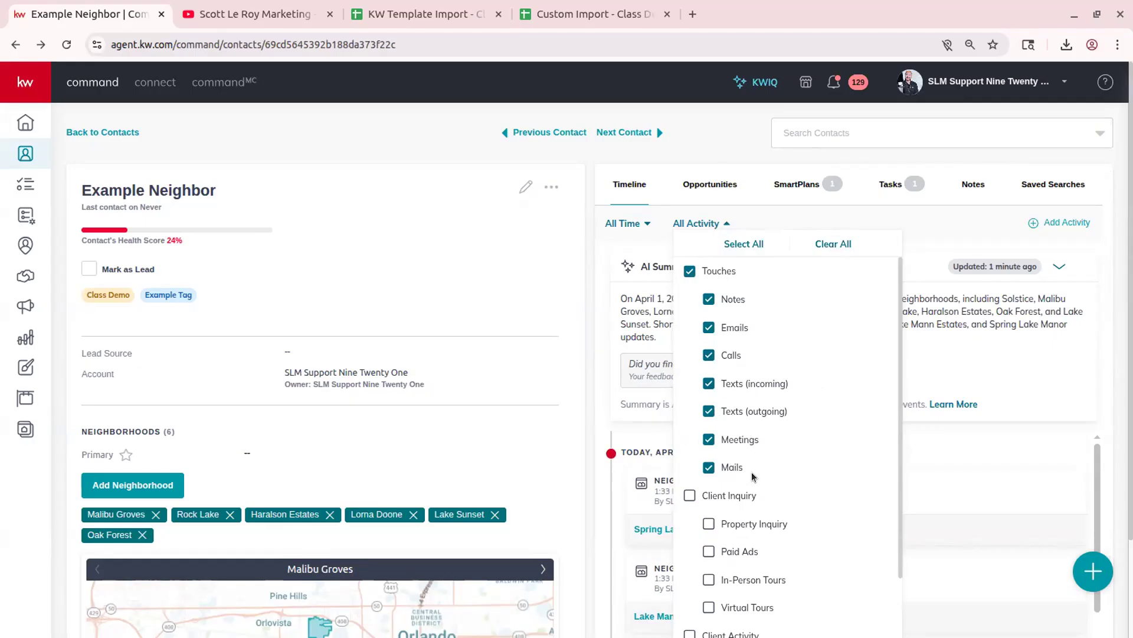
pyautogui.click(758, 245)
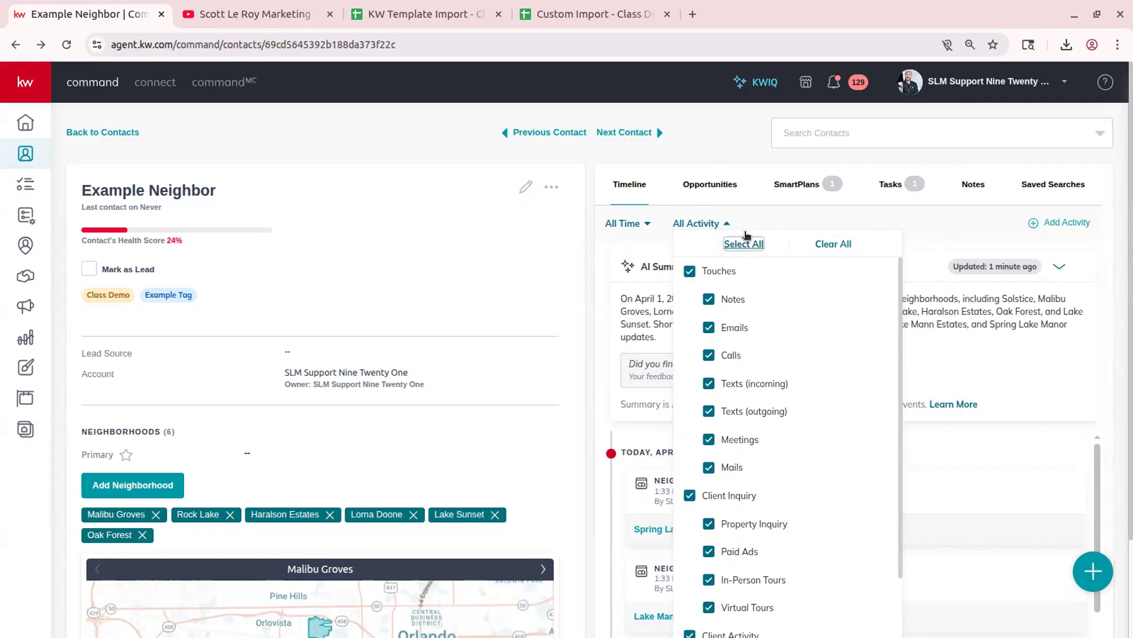
# - Clear all activity types, check only Touches, and apply the timeline filter
pyautogui.scroll(-5, 919, 463)
pyautogui.scroll(-4, 775, 520)
pyautogui.scroll(4, 775, 519)
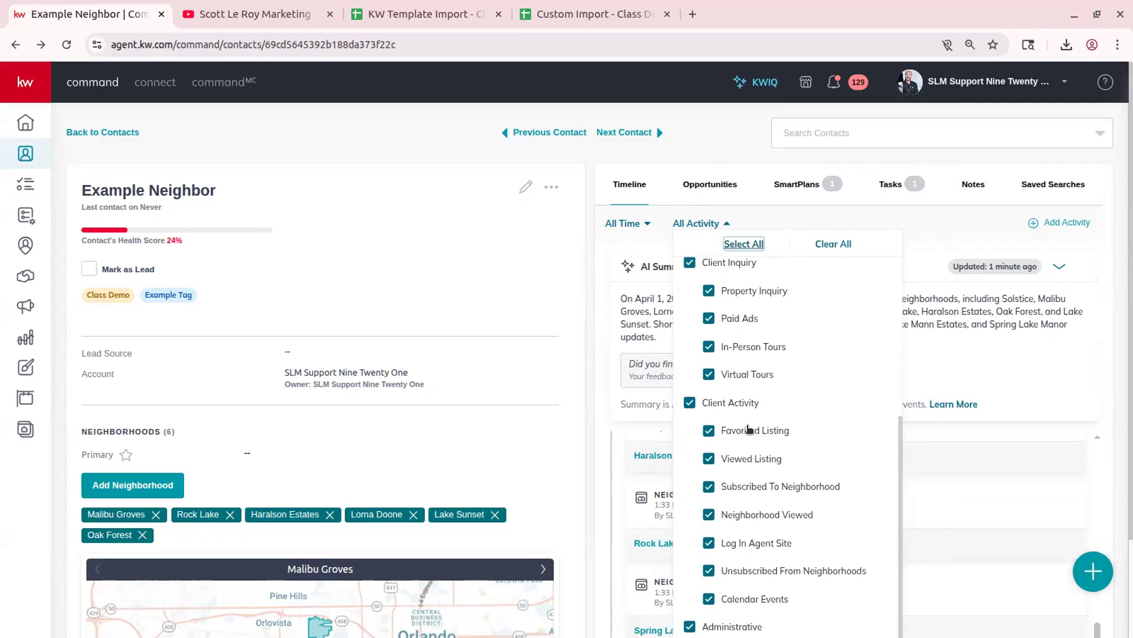
pyautogui.click(839, 244)
pyautogui.click(692, 269)
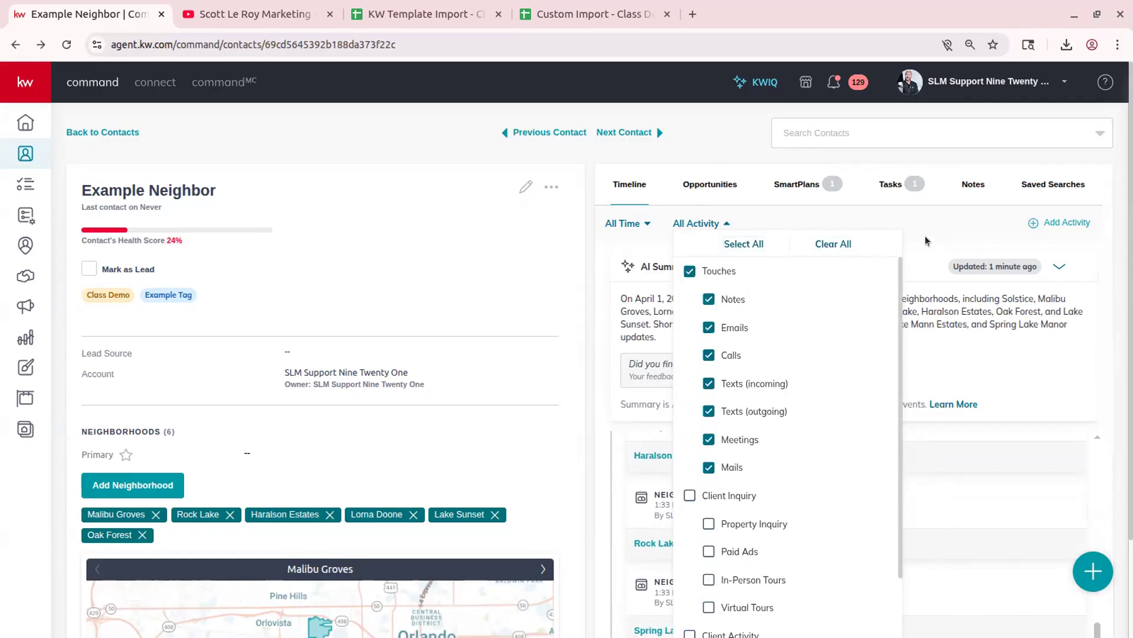
pyautogui.click(937, 228)
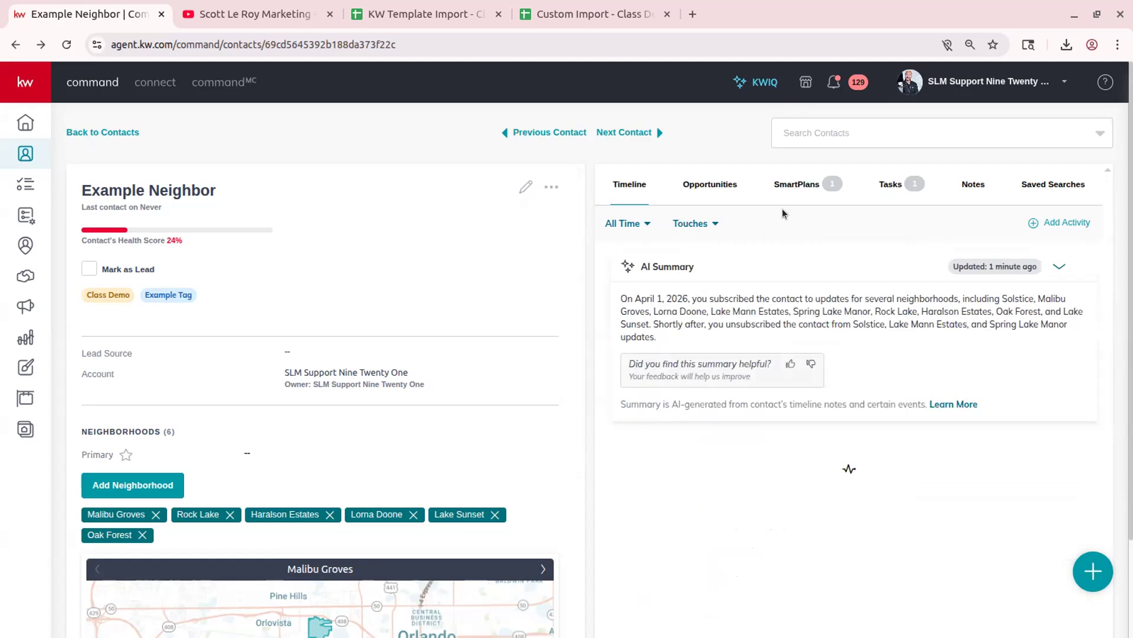
pyautogui.click(715, 188)
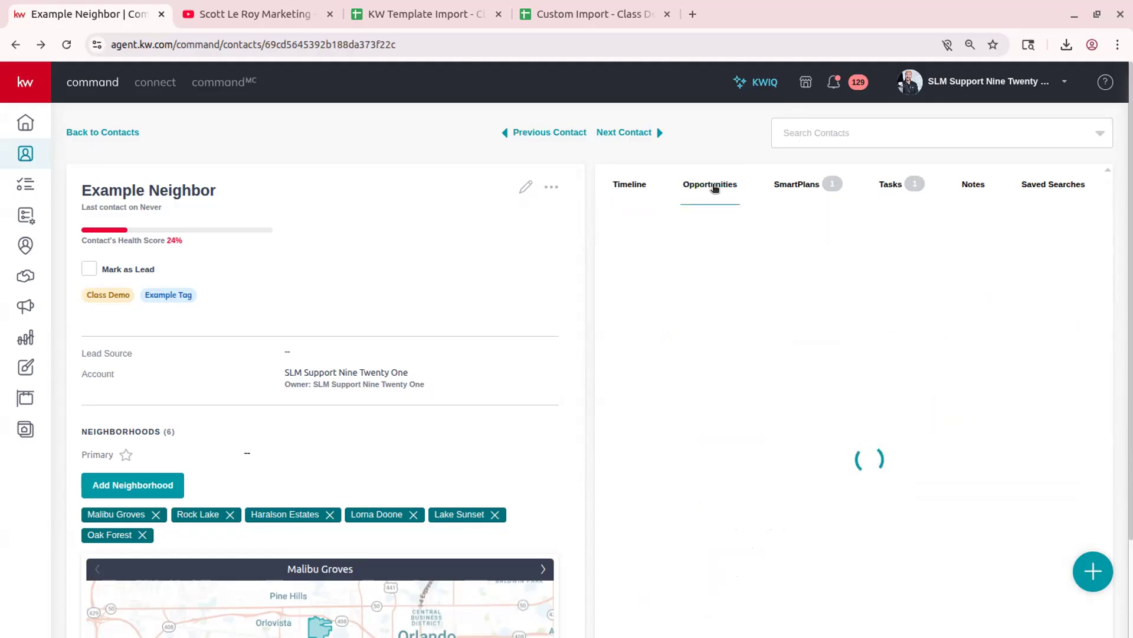
pyautogui.click(619, 187)
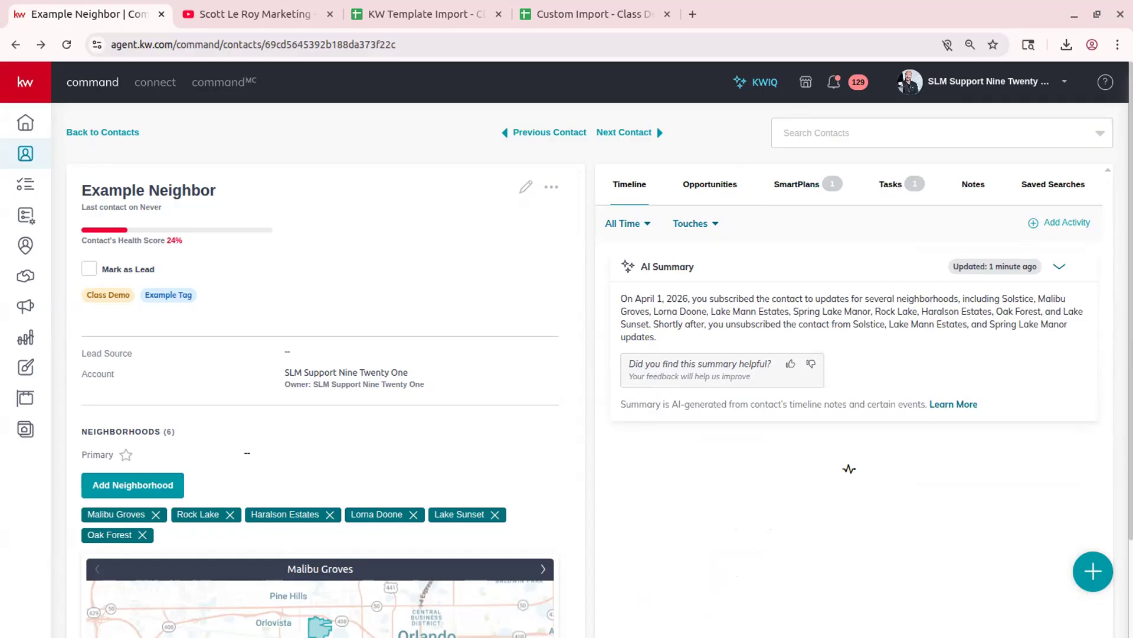
pyautogui.click(1053, 223)
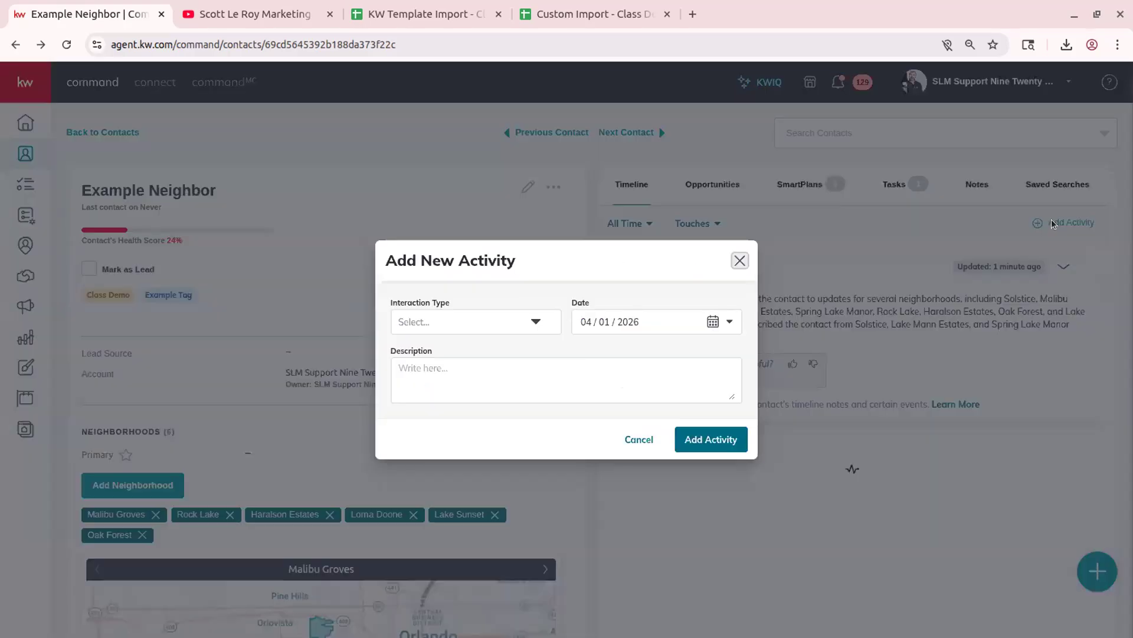
pyautogui.click(741, 261)
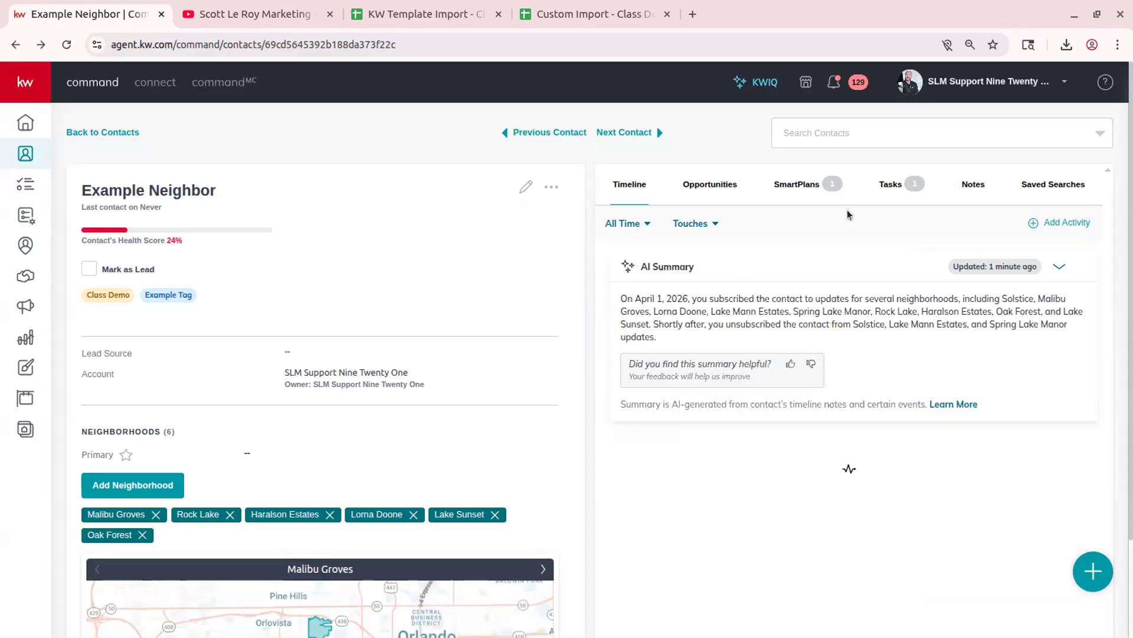
pyautogui.click(710, 183)
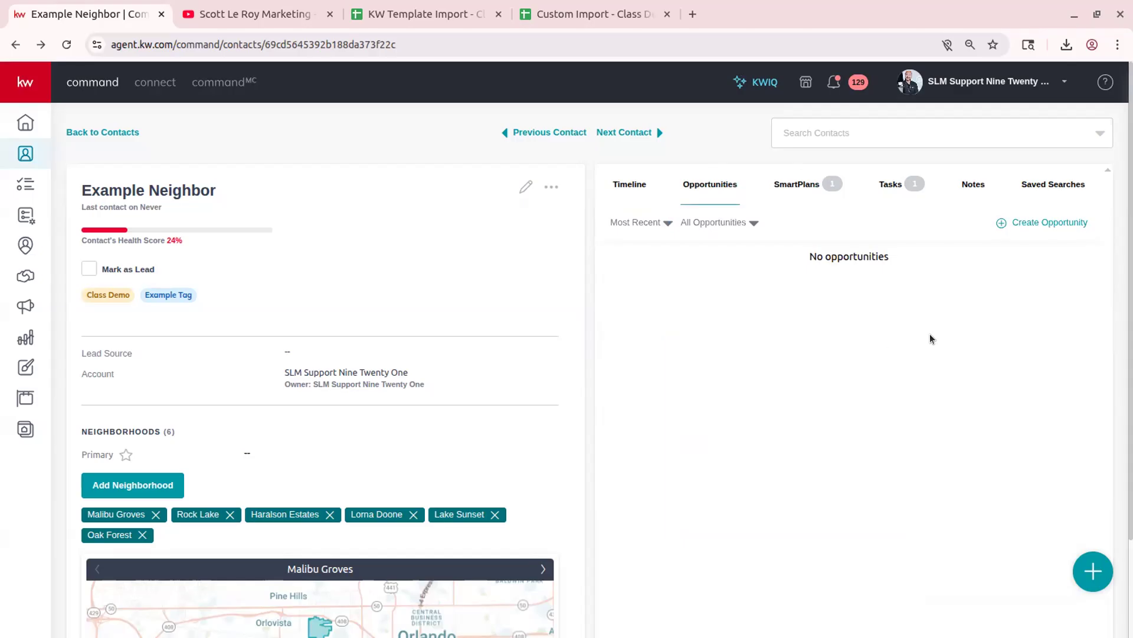
pyautogui.click(1022, 223)
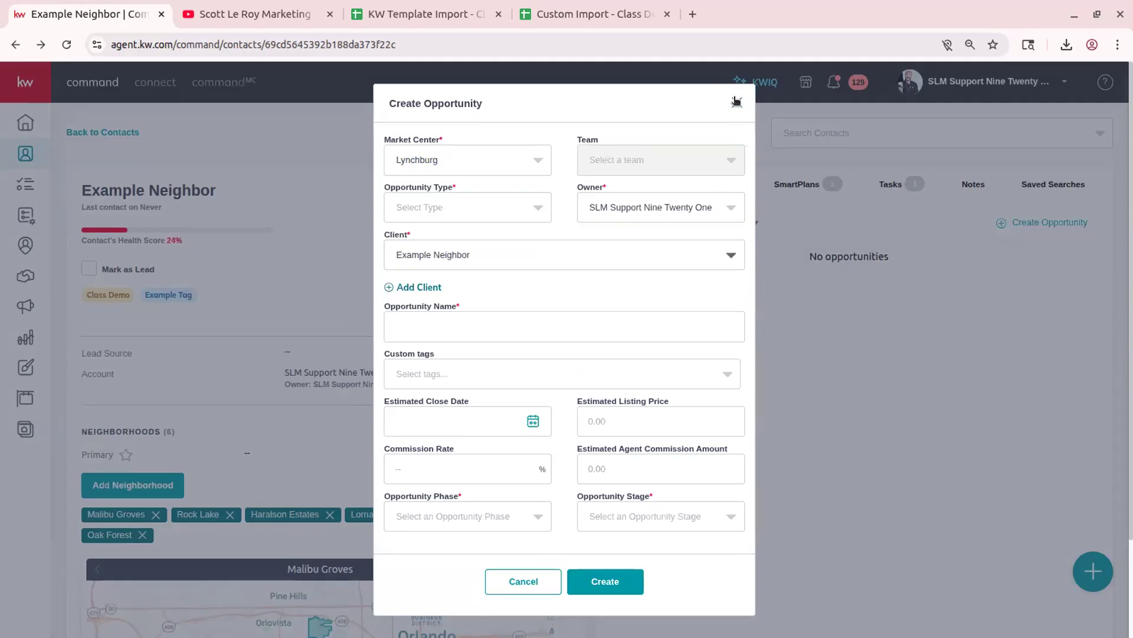
pyautogui.click(736, 101)
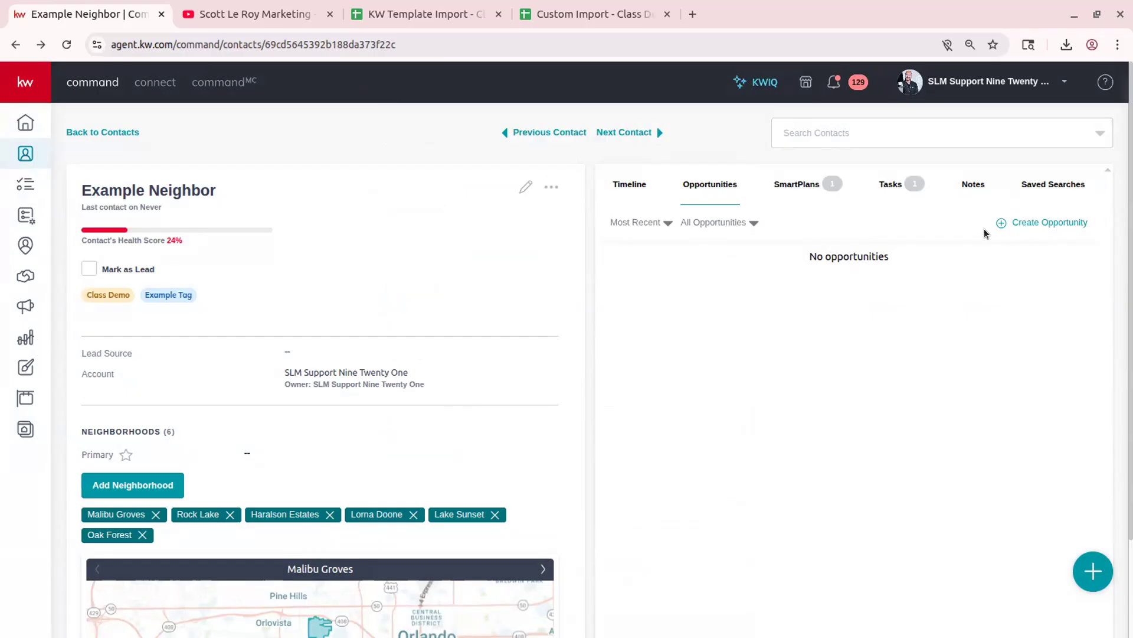
# - Expand and collapse the Class Demo 03/18/2026 SmartPlan's steps, then show the Tasks list
pyautogui.click(814, 192)
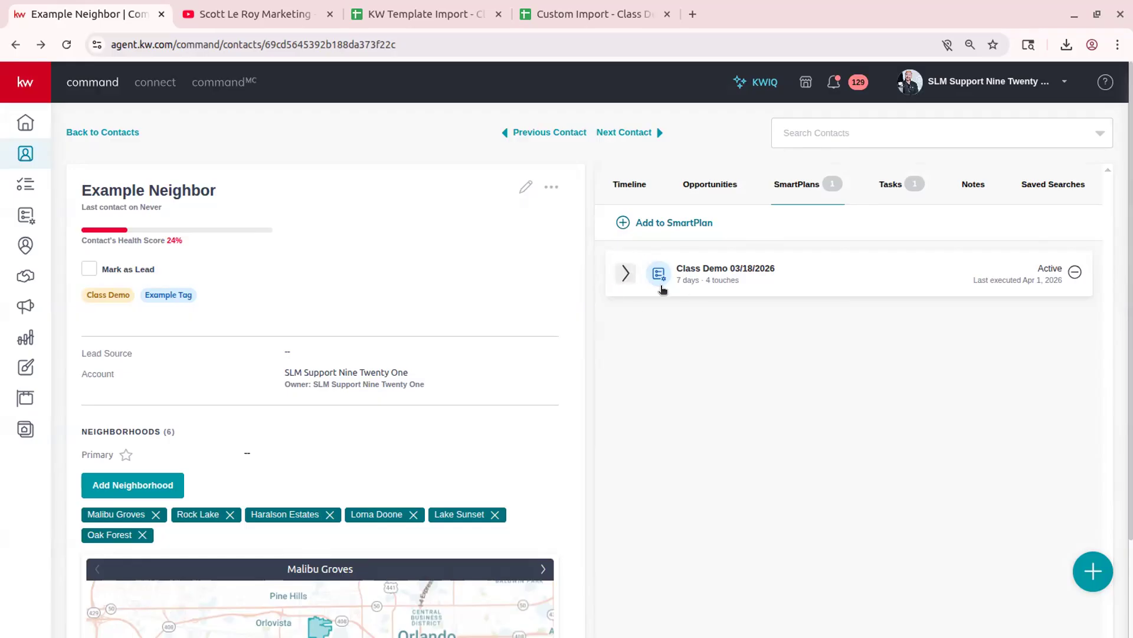
pyautogui.click(626, 273)
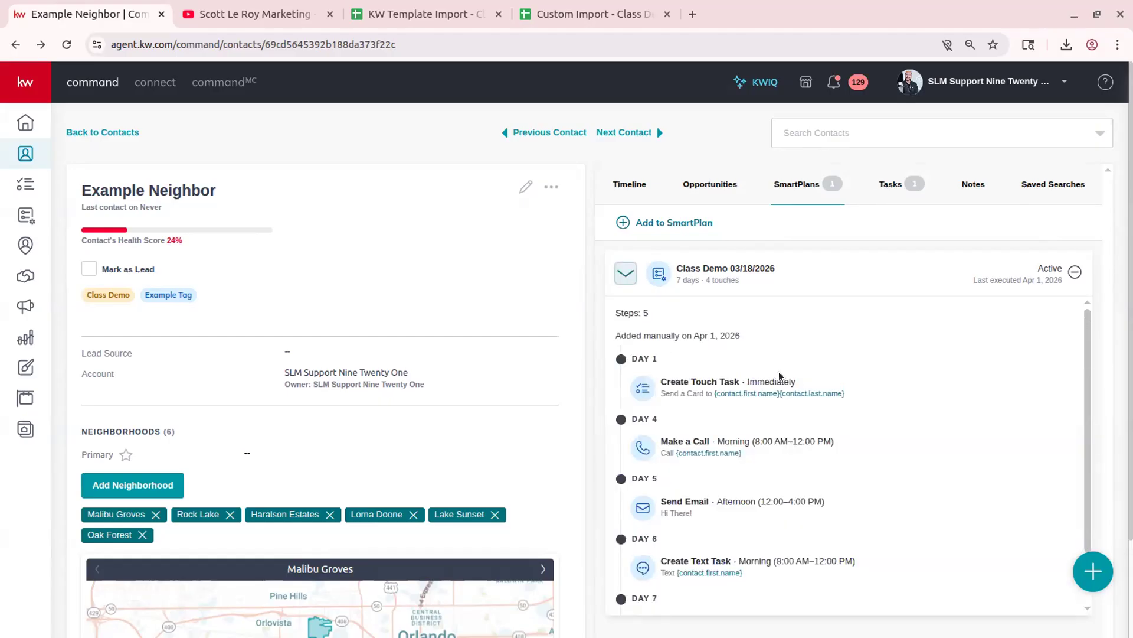
pyautogui.click(625, 272)
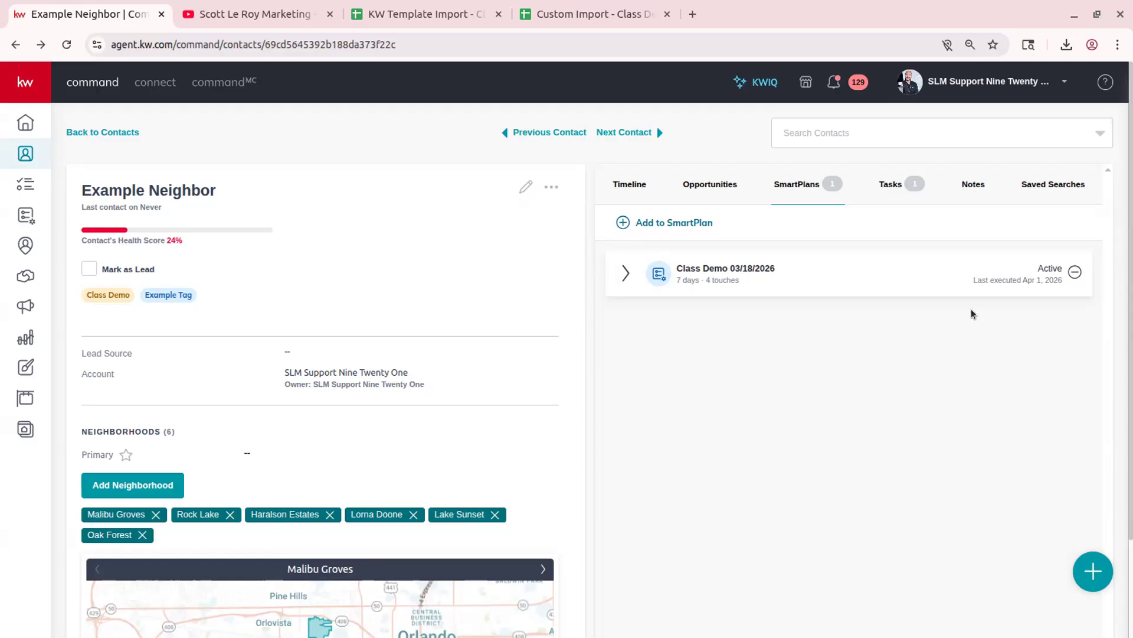
pyautogui.click(882, 190)
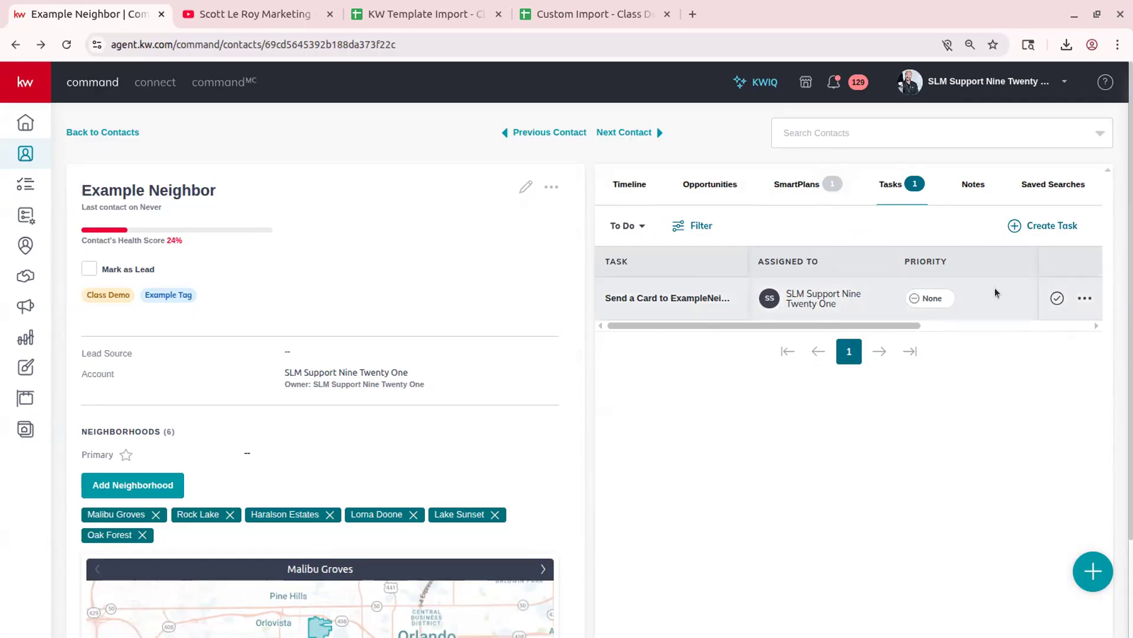
# - Start a new note on Example Neighbor, discard it unsaved, then show Saved Searches
pyautogui.click(971, 185)
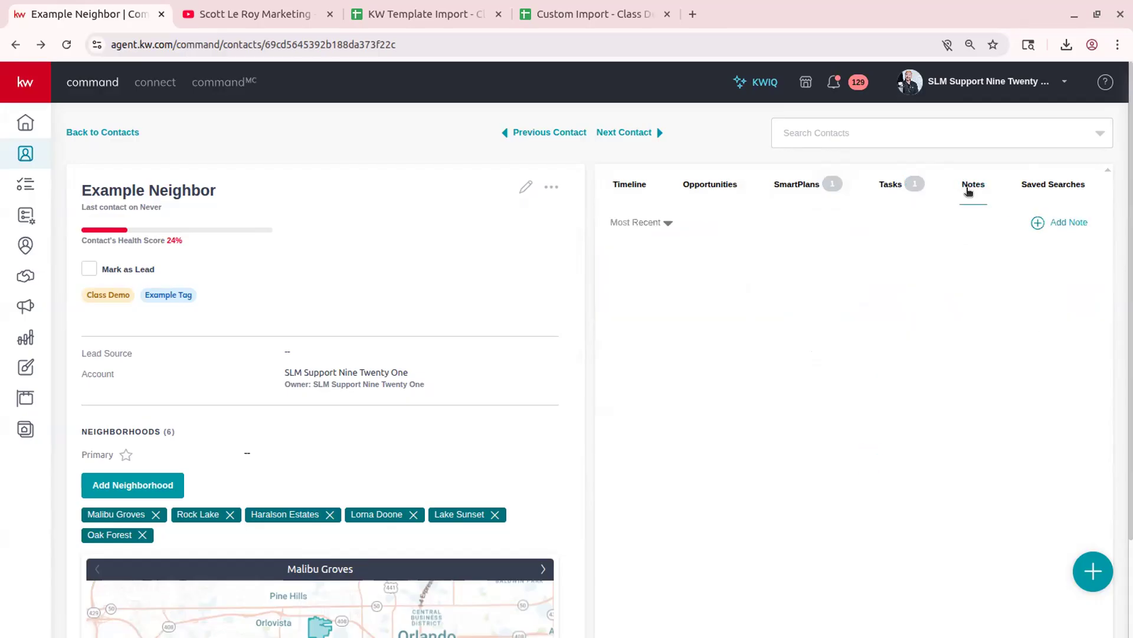
pyautogui.click(1056, 223)
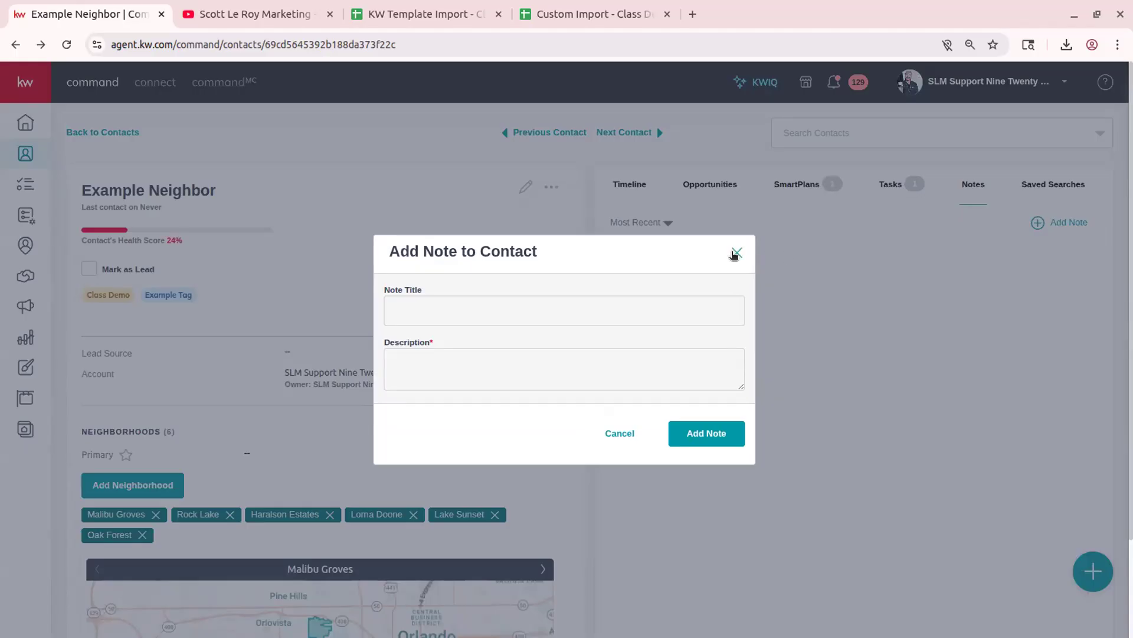
pyautogui.click(438, 314)
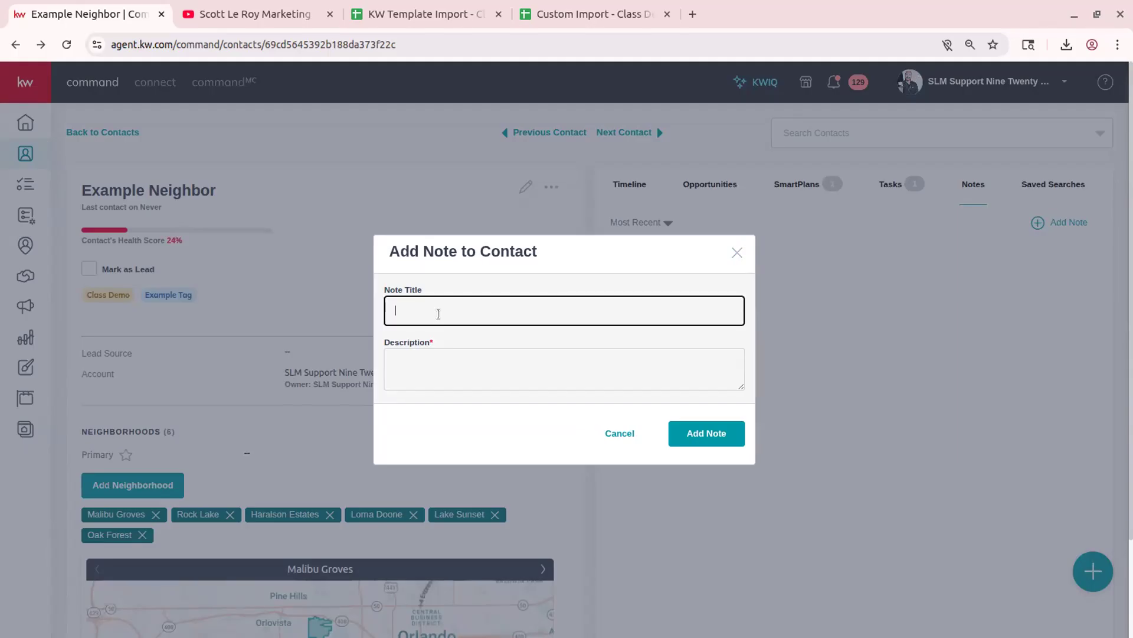
pyautogui.click(736, 252)
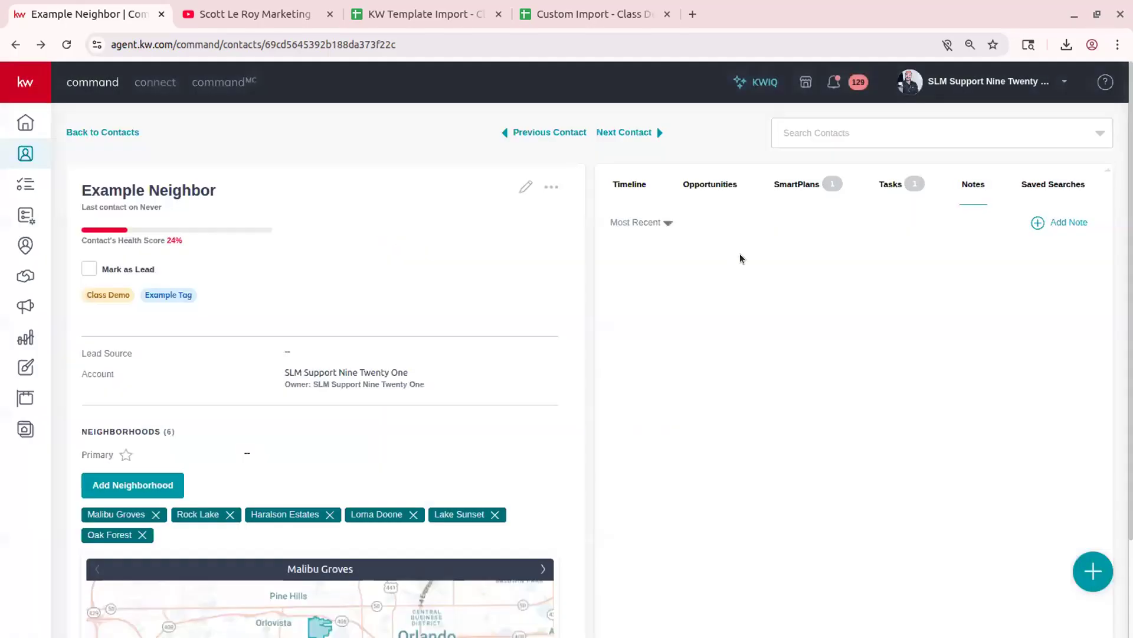
pyautogui.click(1048, 185)
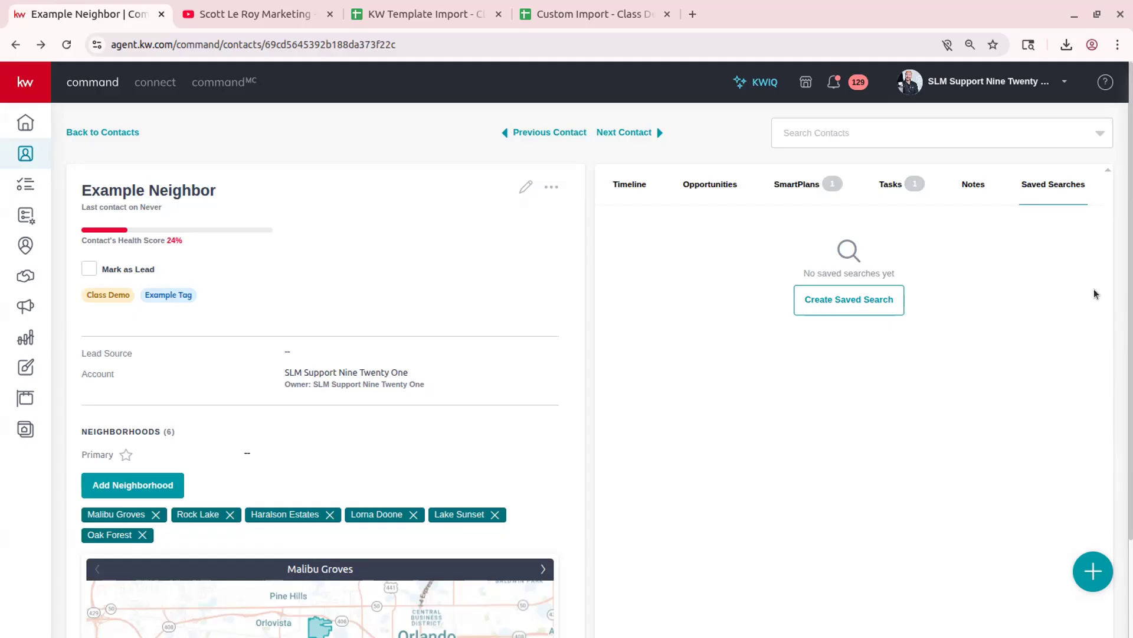
# - Start a new saved search and set its city to Orlando, FL
pyautogui.click(844, 300)
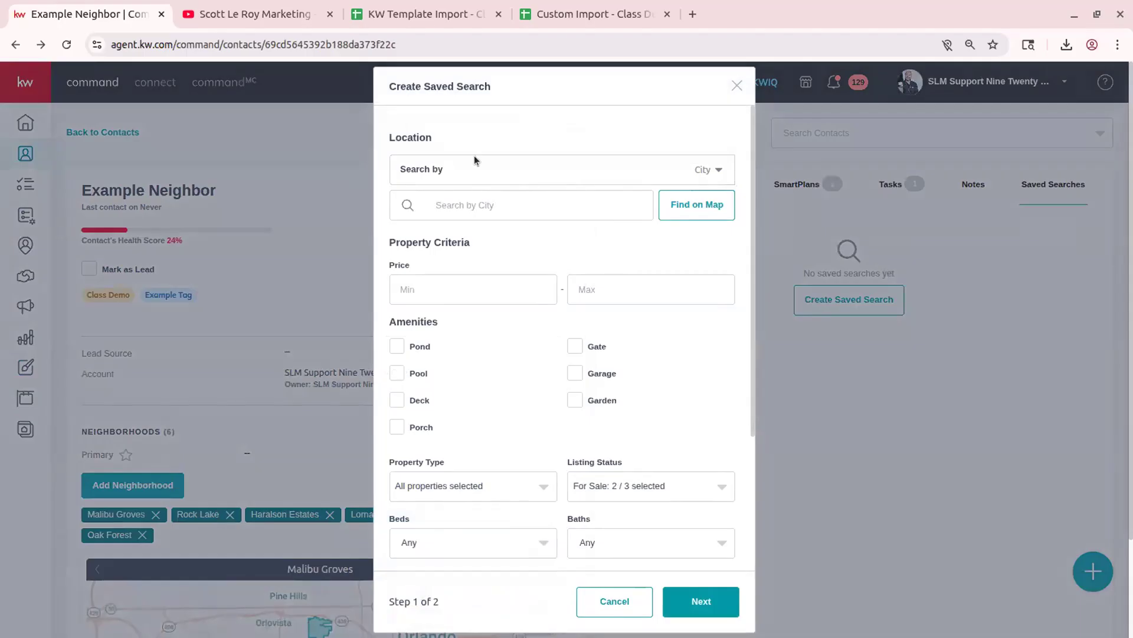
pyautogui.scroll(-3, 548, 178)
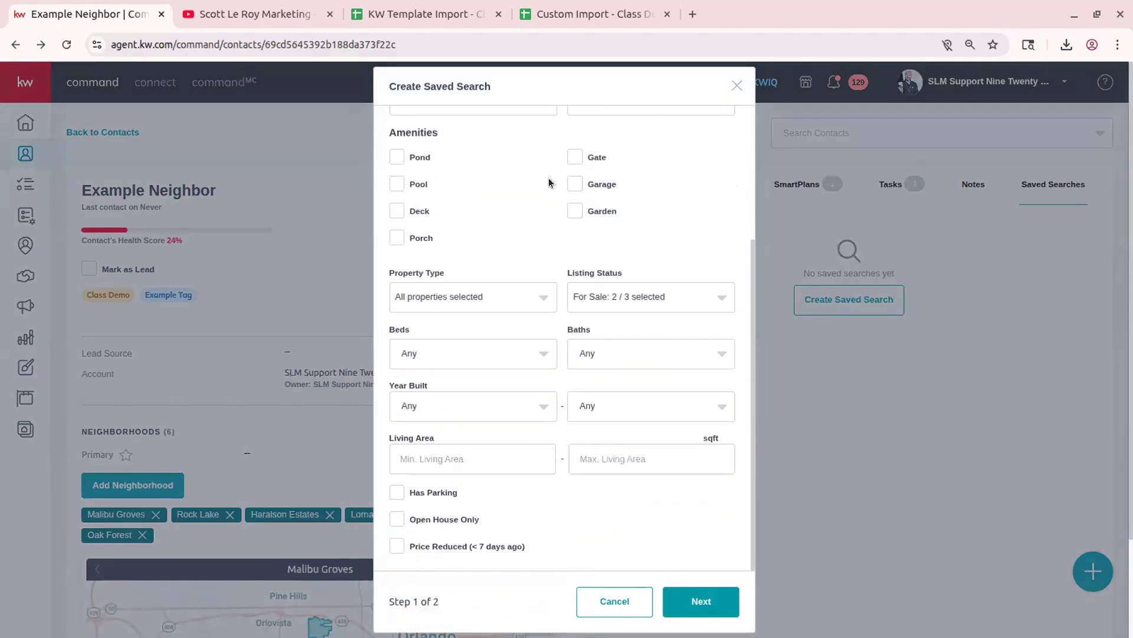
pyautogui.scroll(3, 548, 178)
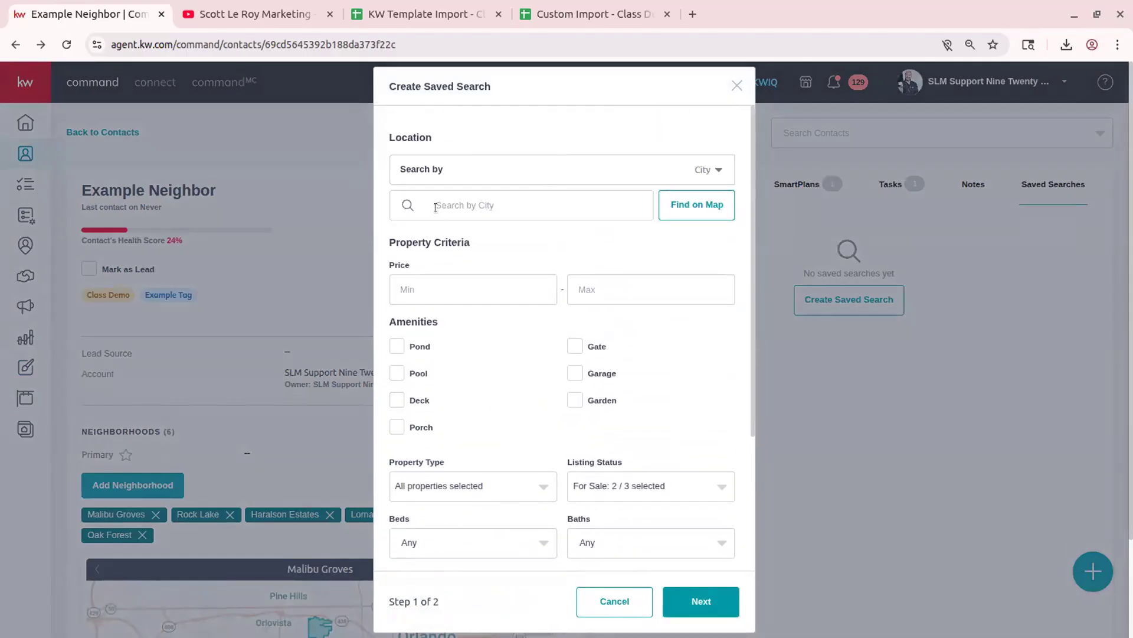
pyautogui.scroll(-3, 555, 289)
pyautogui.scroll(-1, 493, 327)
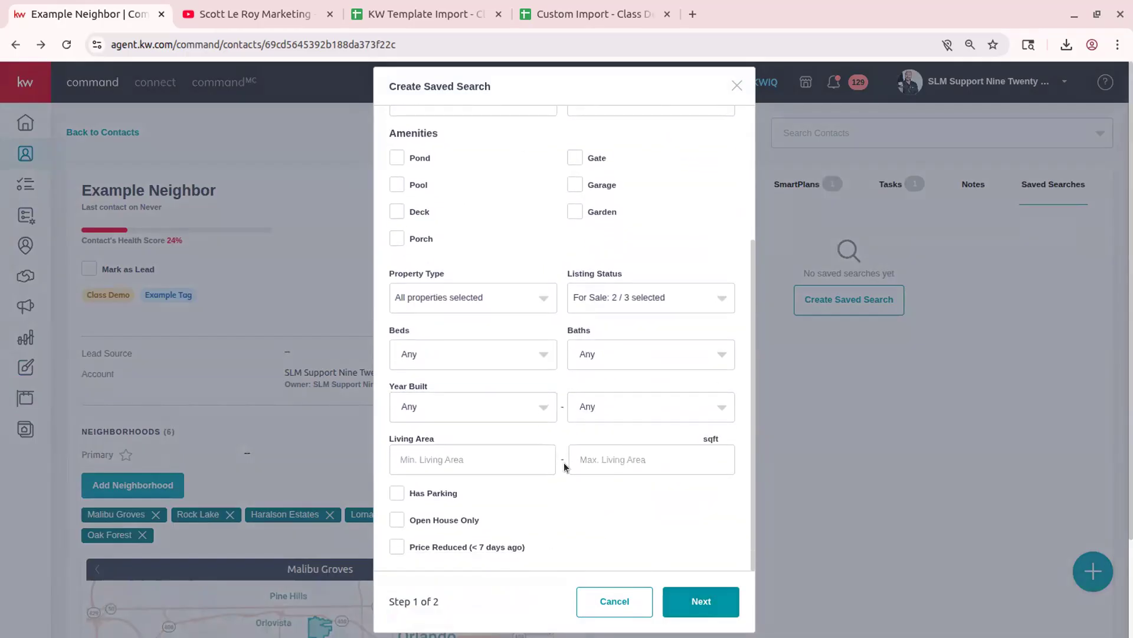
pyautogui.scroll(5, 563, 449)
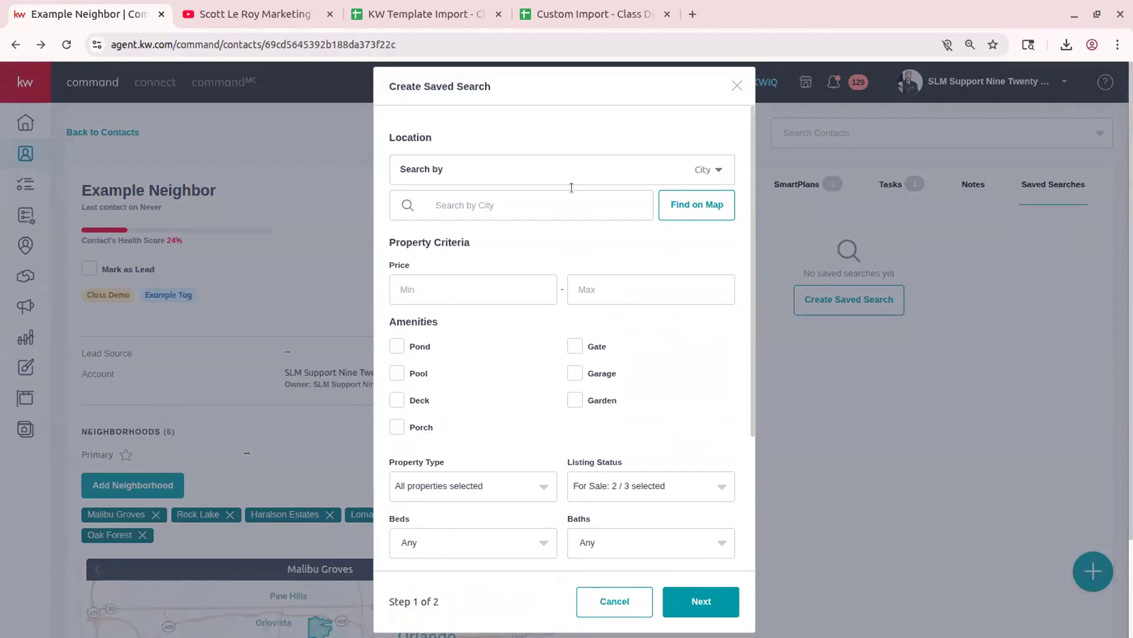
pyautogui.click(485, 202)
pyautogui.write('Orlando')
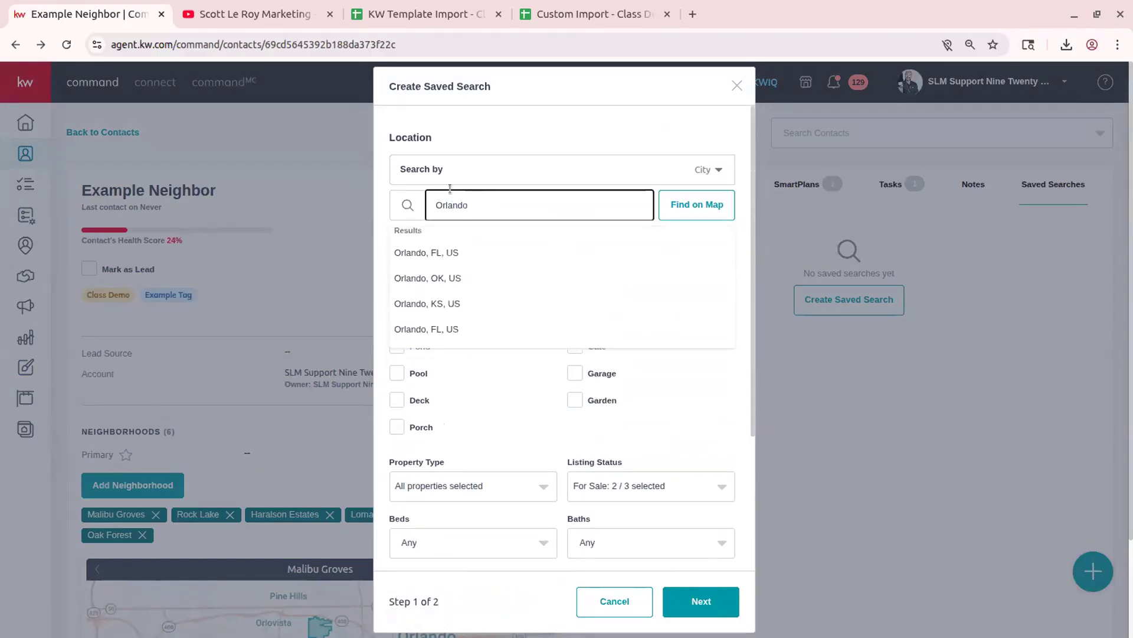
pyautogui.click(468, 249)
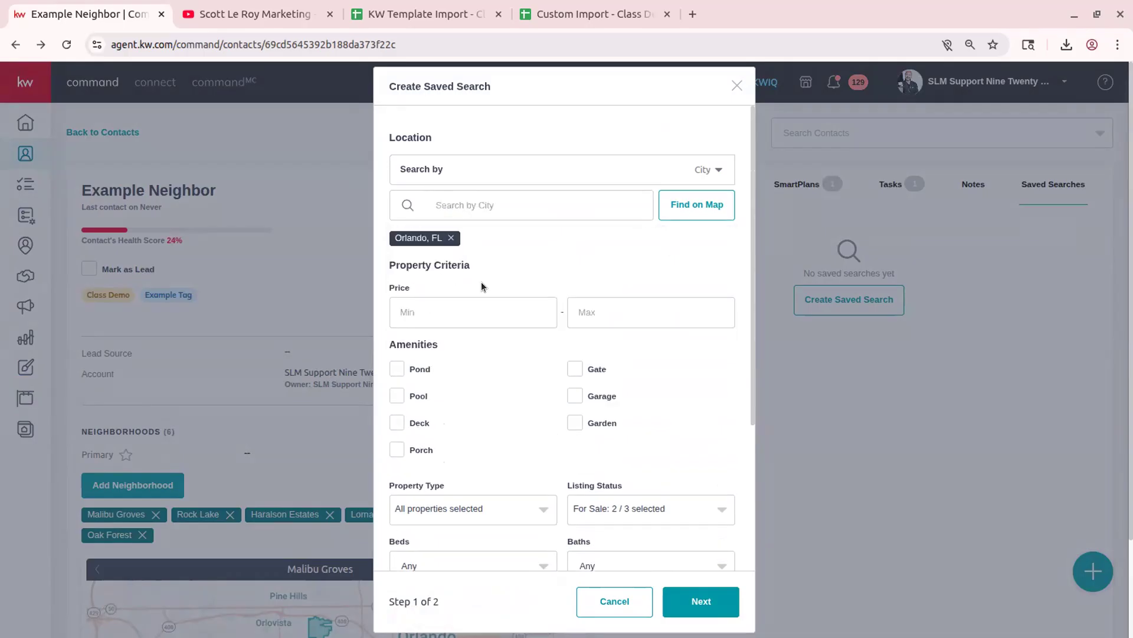
# - Set the price range to $300,000–$500,000, require a Pool, and continue to step 2
pyautogui.click(472, 318)
pyautogui.click(500, 356)
pyautogui.click(640, 310)
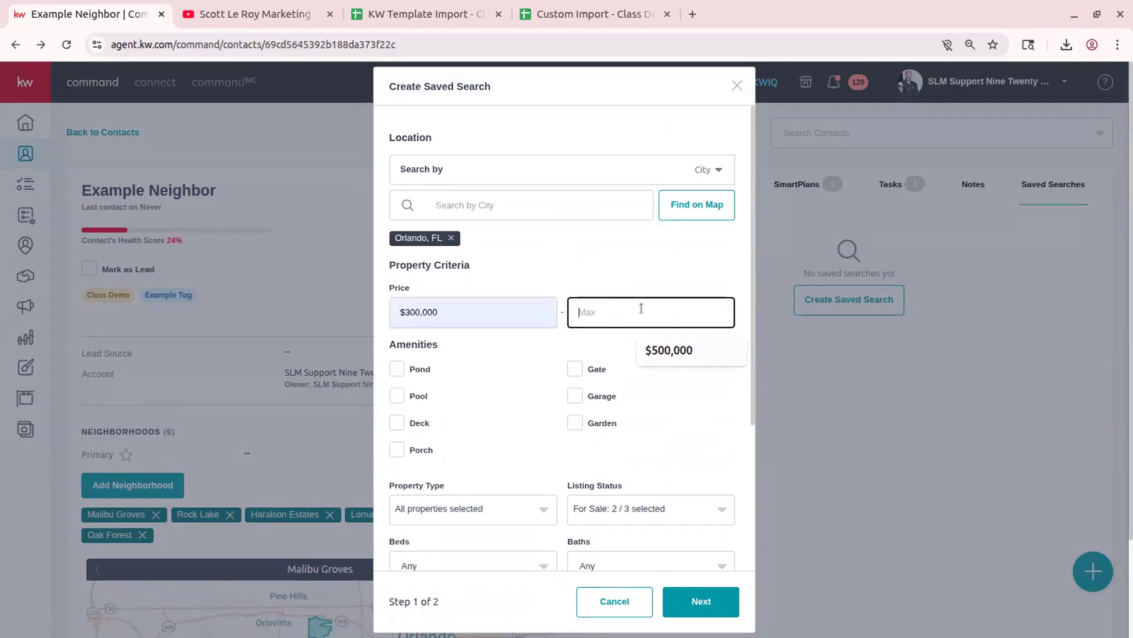
pyautogui.click(667, 347)
pyautogui.click(565, 261)
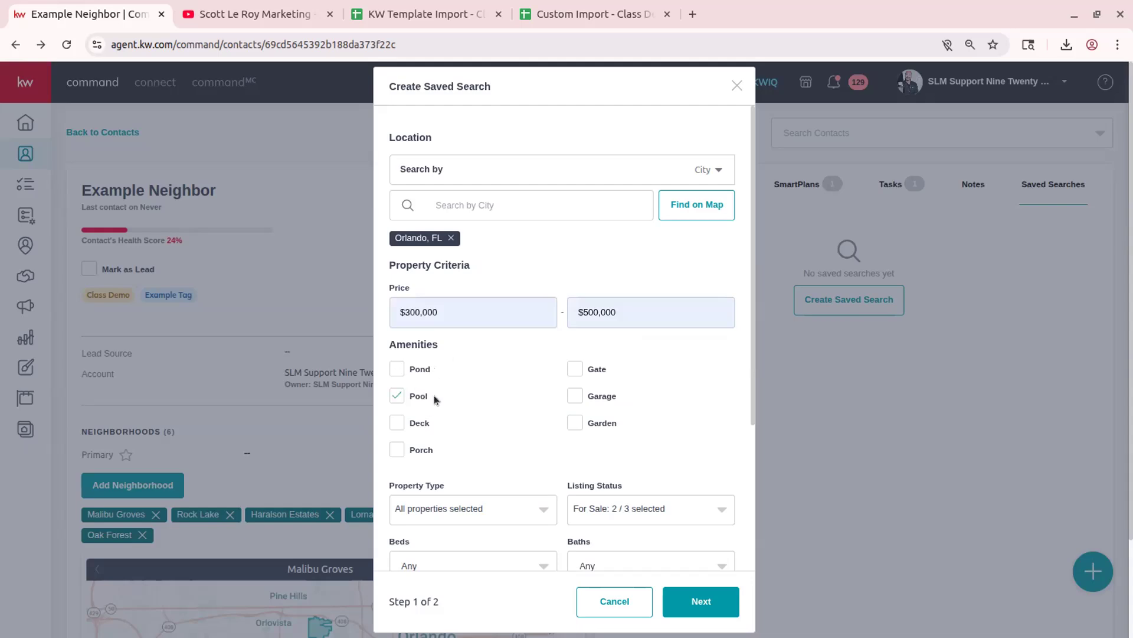
pyautogui.scroll(-3, 466, 434)
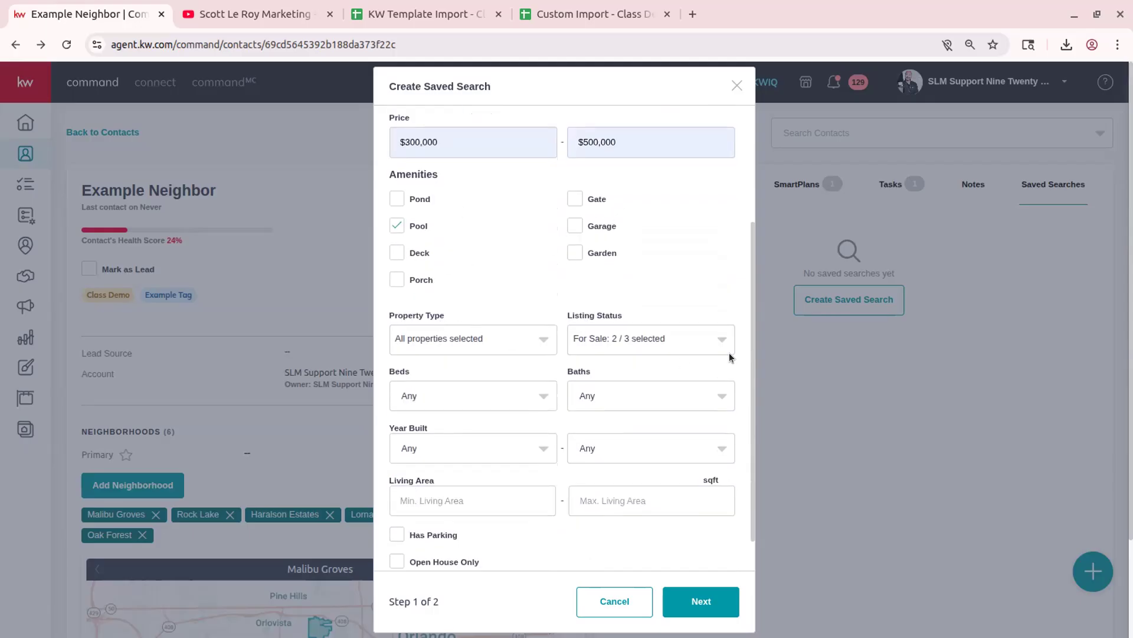
pyautogui.scroll(-1, 580, 377)
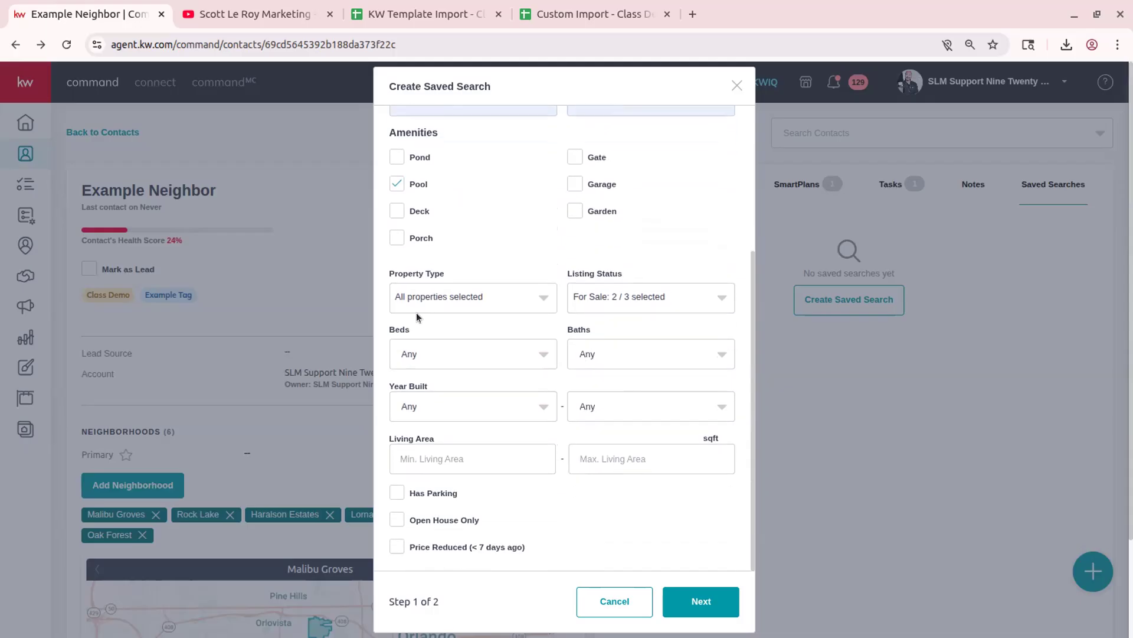
pyautogui.click(696, 598)
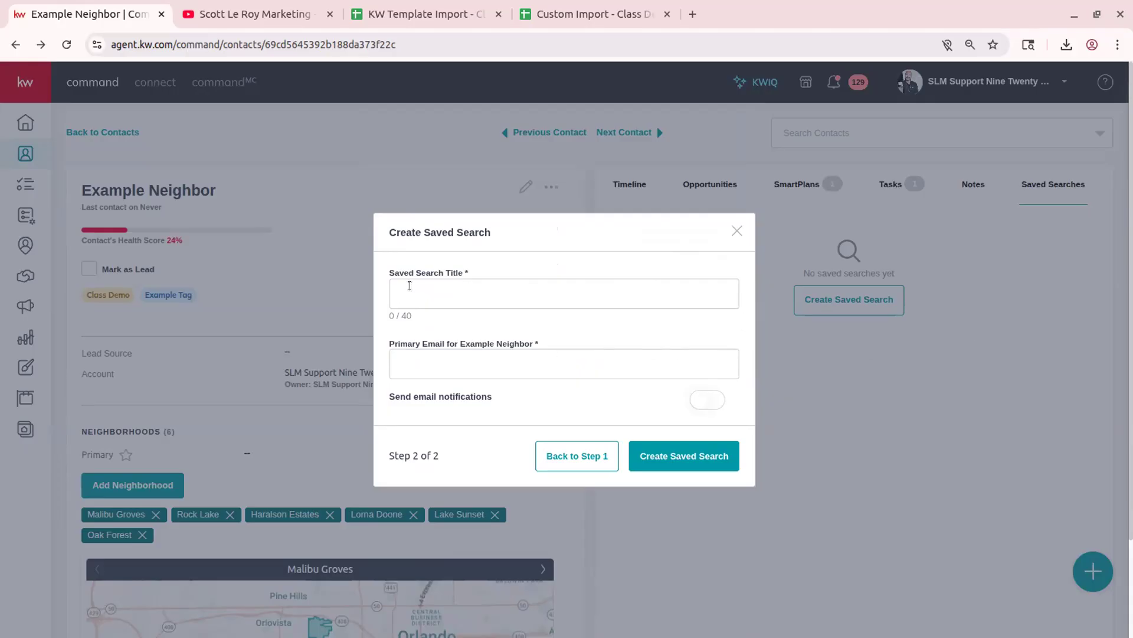
# - Title the search 'Orlando with a Pool', enable e-mail notifications, then close it unsaved
pyautogui.click(450, 293)
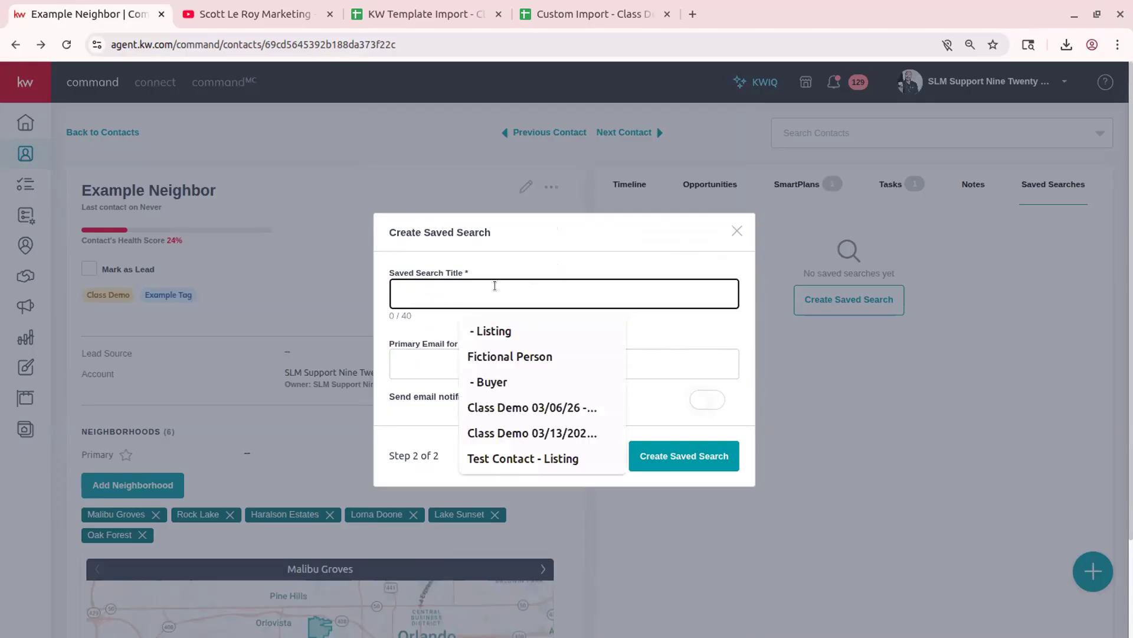
pyautogui.write('Orlando ')
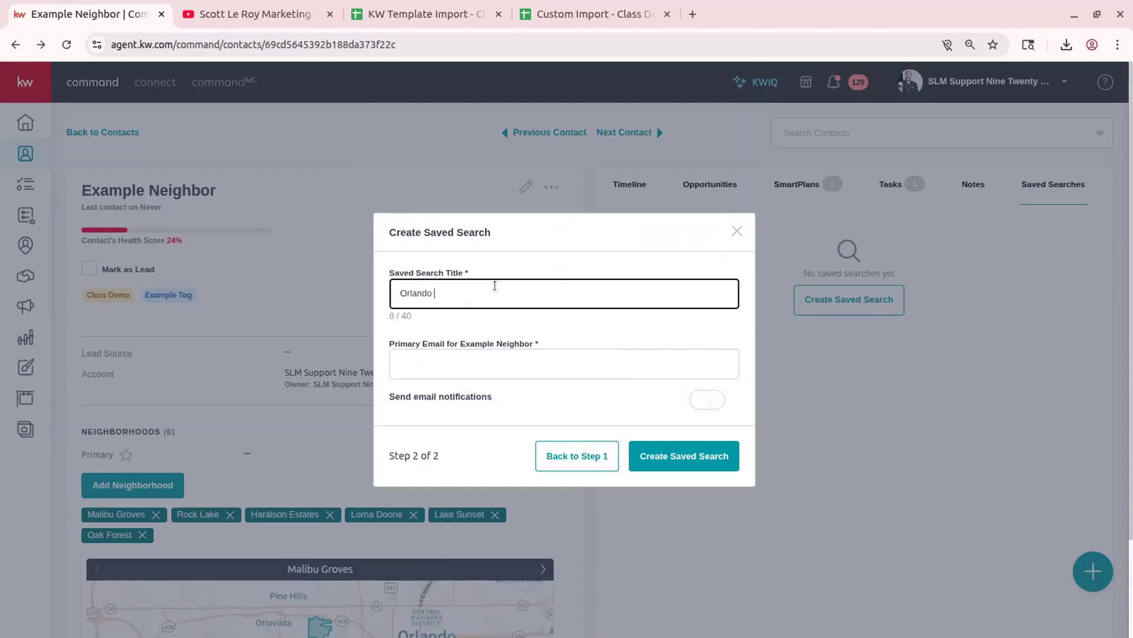
pyautogui.write('with a Pool')
pyautogui.click(593, 261)
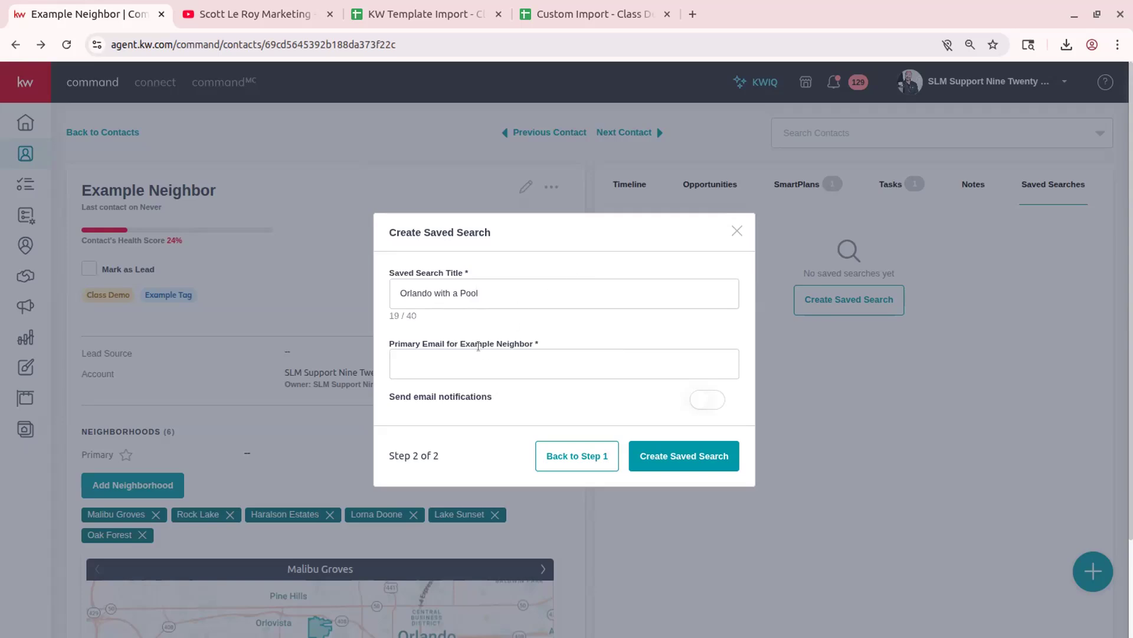
pyautogui.click(449, 357)
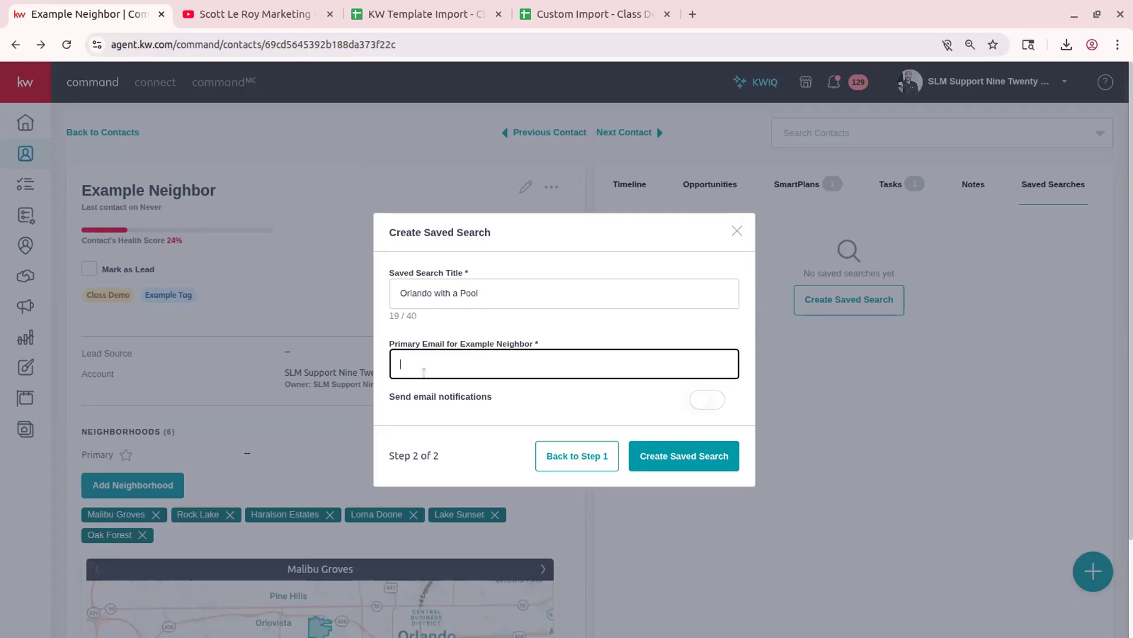
pyautogui.click(544, 396)
pyautogui.click(708, 406)
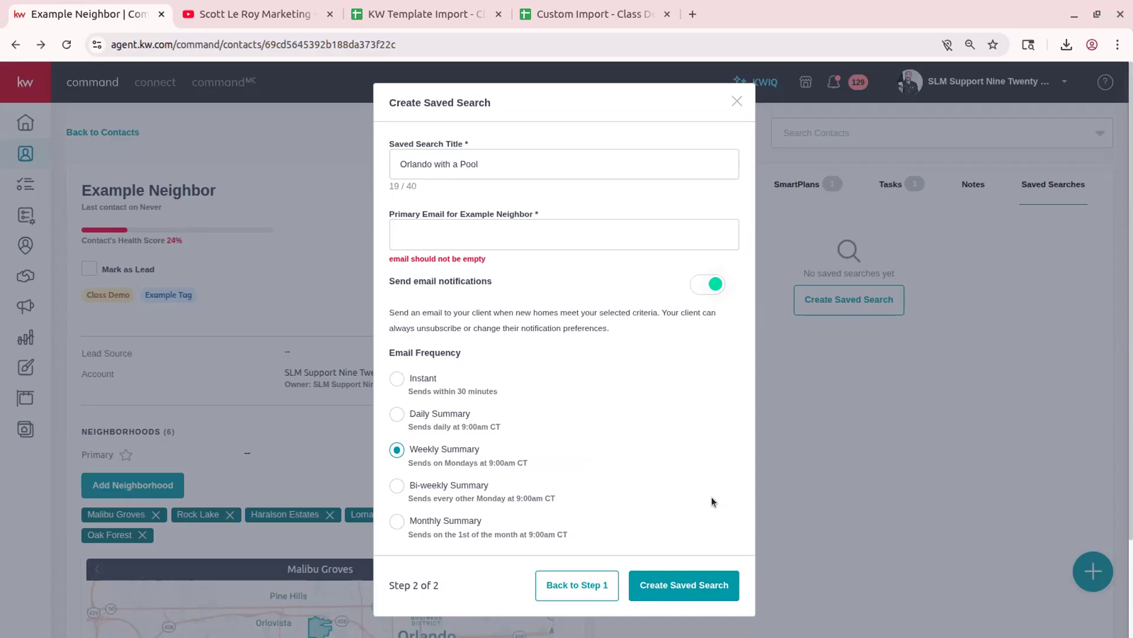
pyautogui.click(737, 101)
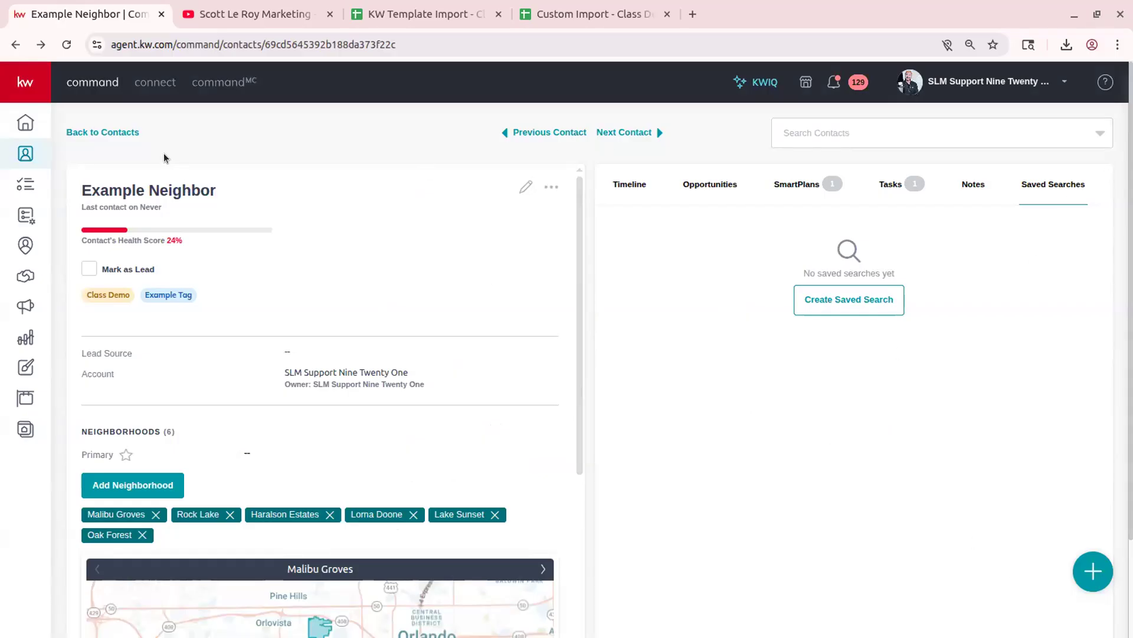
# - Return to the Class Demo contacts list, browse the ••• options menu, and open the account menu
pyautogui.click(89, 133)
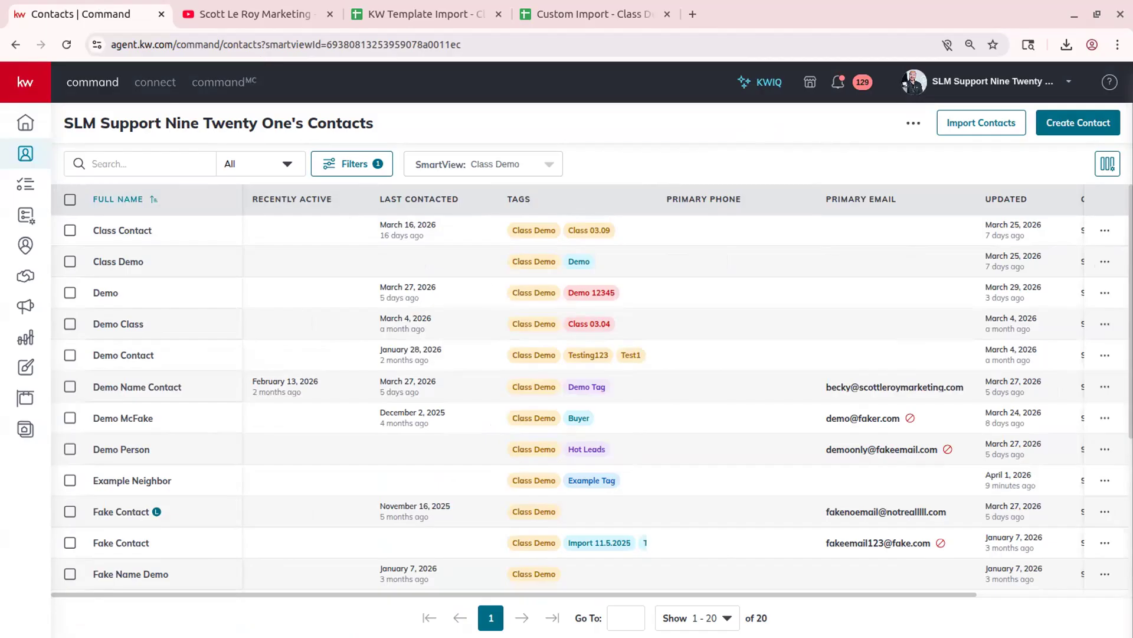
pyautogui.click(914, 122)
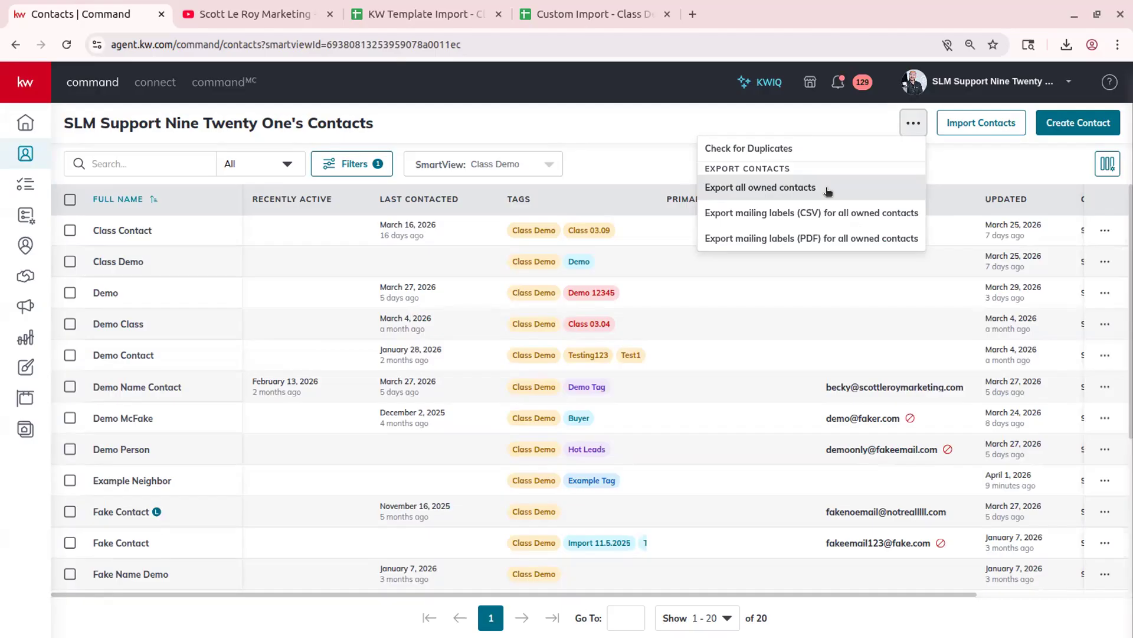
pyautogui.click(668, 126)
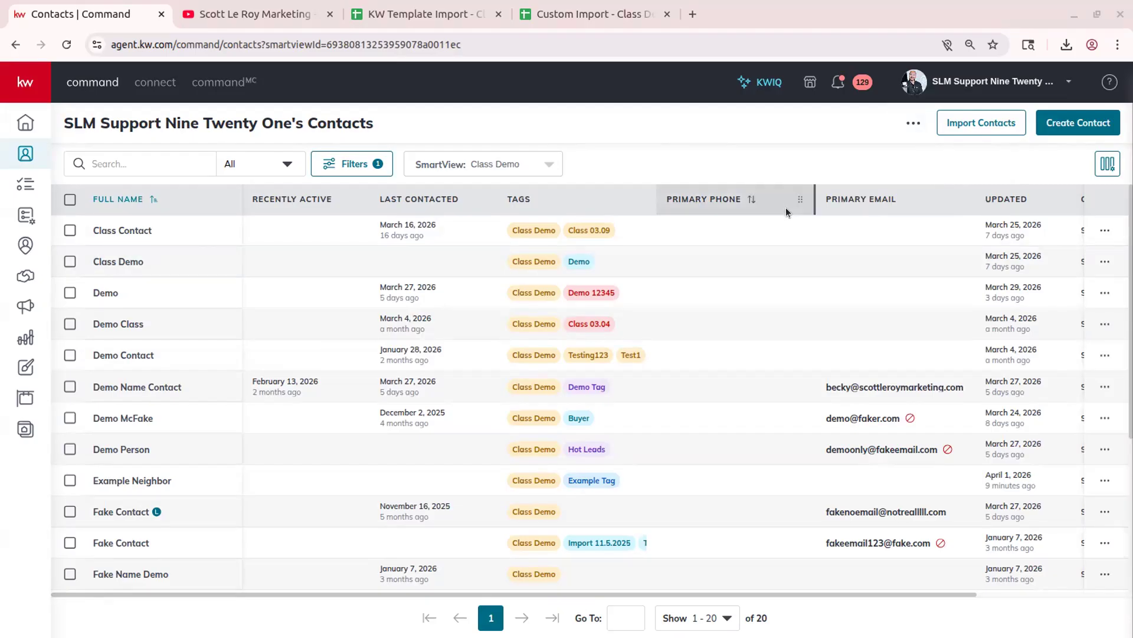
pyautogui.click(914, 122)
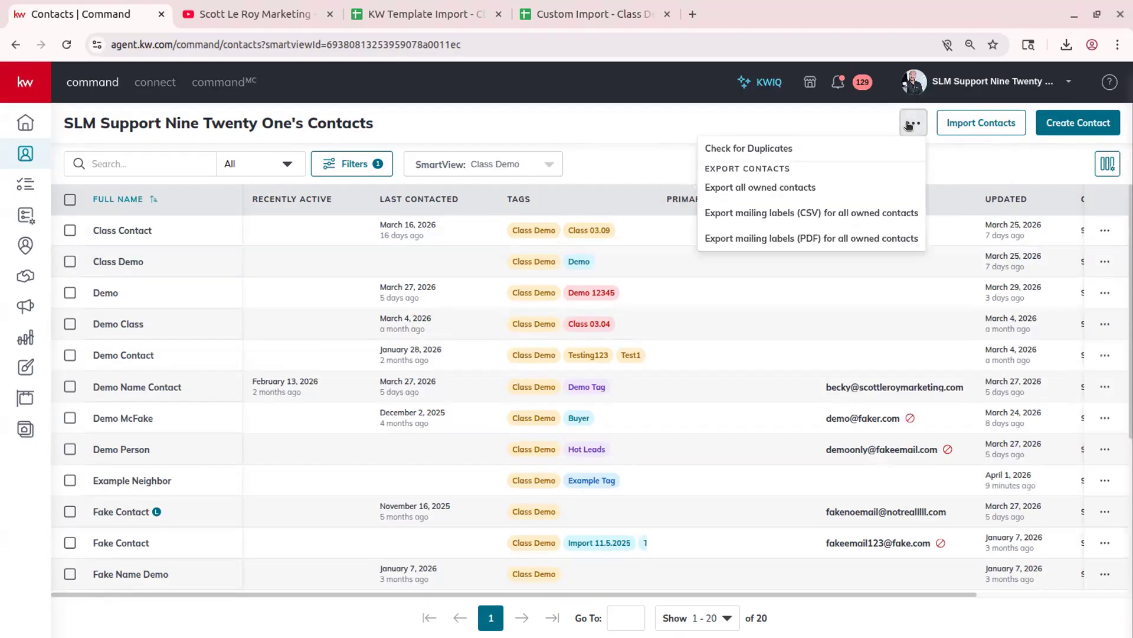
pyautogui.click(821, 119)
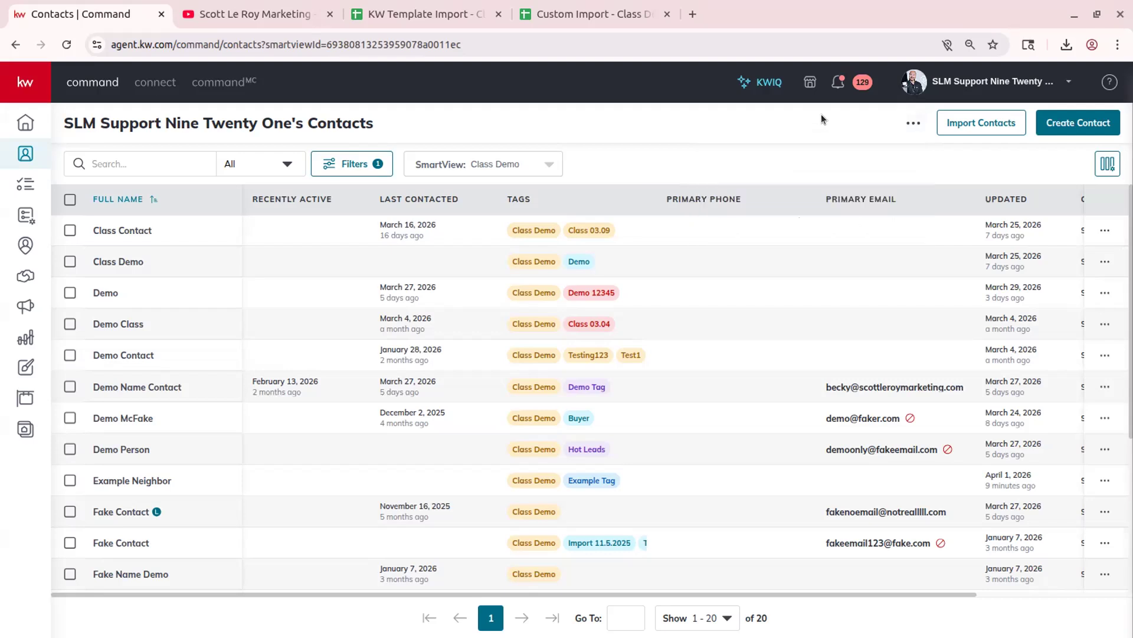
pyautogui.click(913, 123)
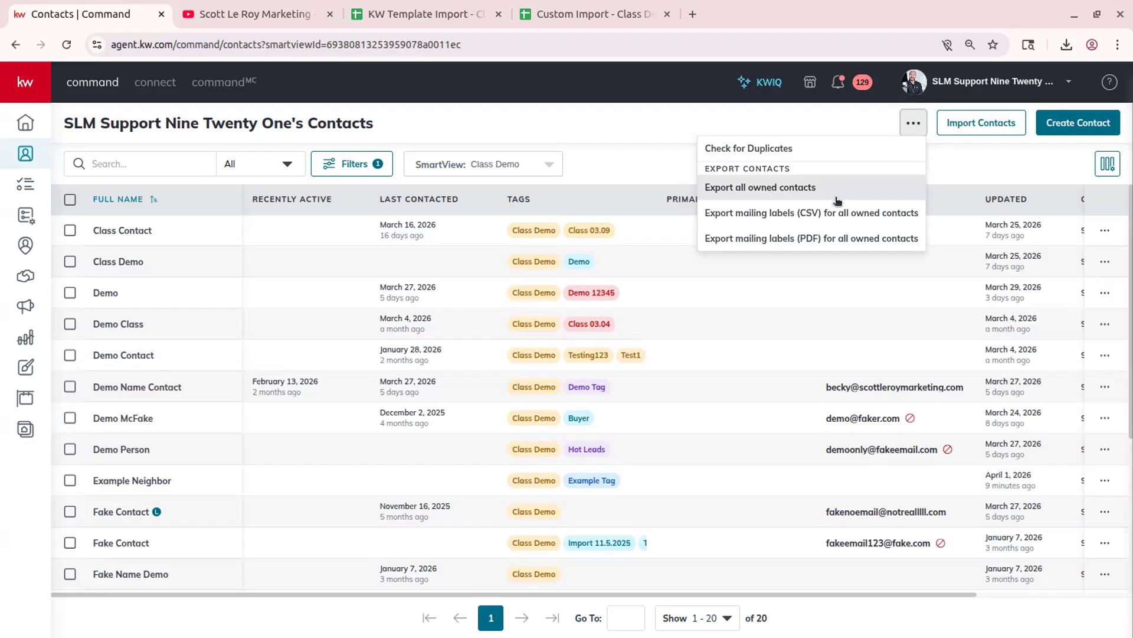
pyautogui.click(973, 84)
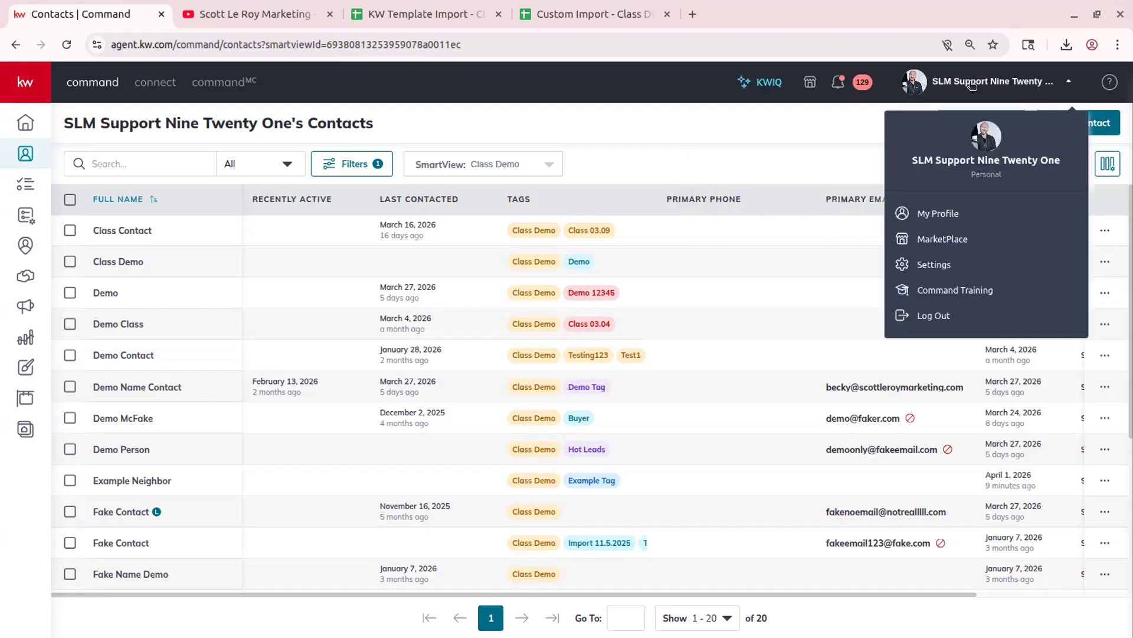
# - Review the My KW personal information on My Profile, then return to Command Contacts
pyautogui.click(944, 214)
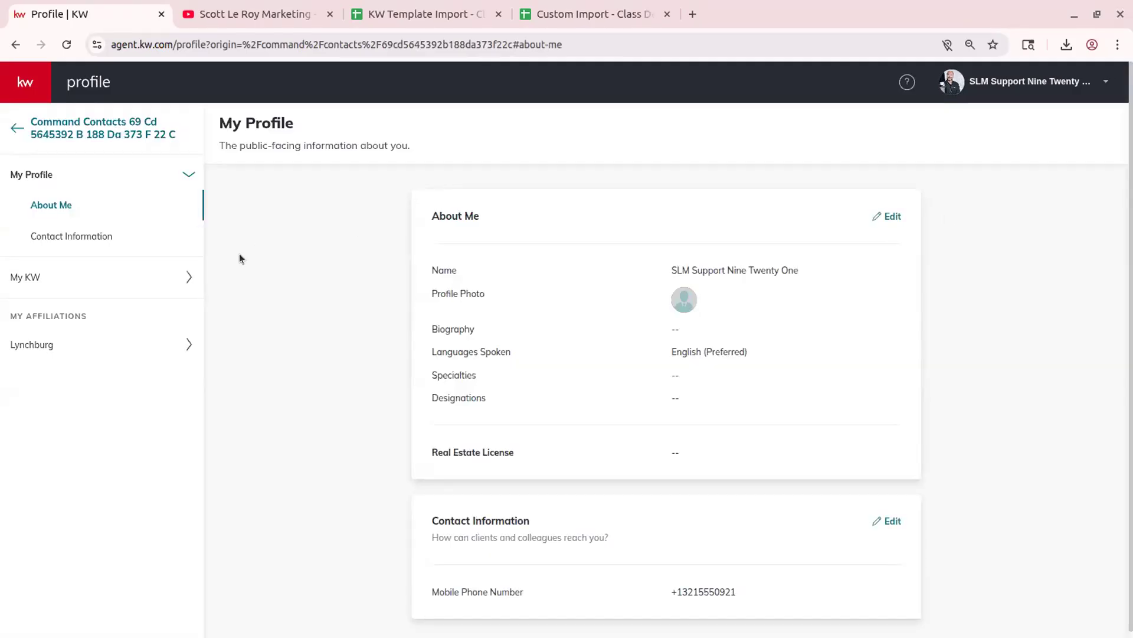
pyautogui.click(111, 273)
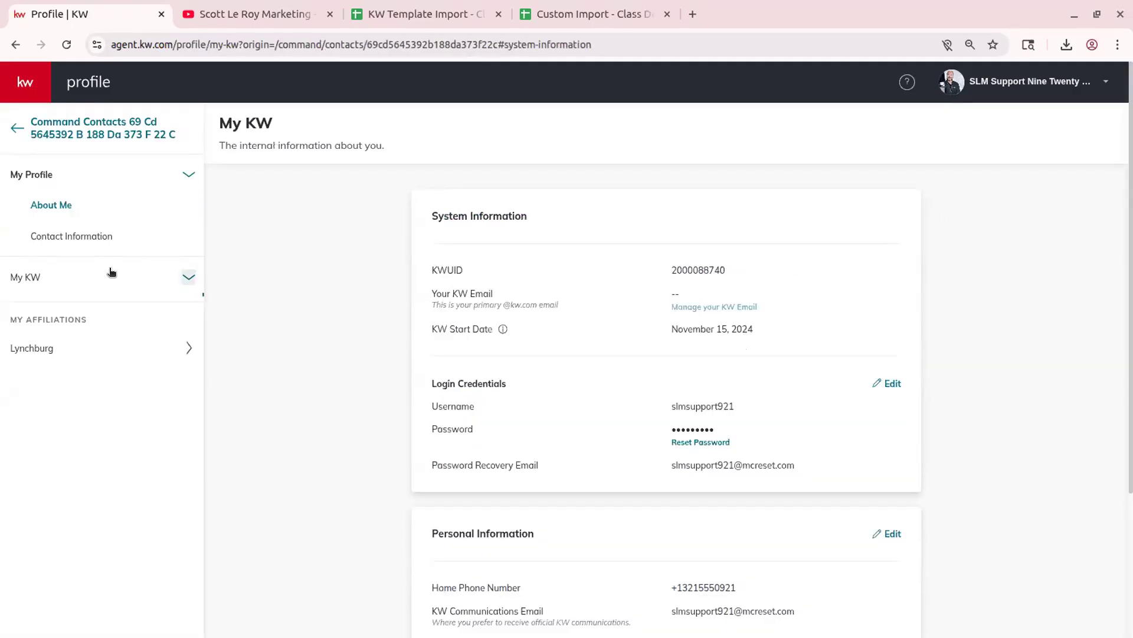
pyautogui.scroll(-5, 565, 473)
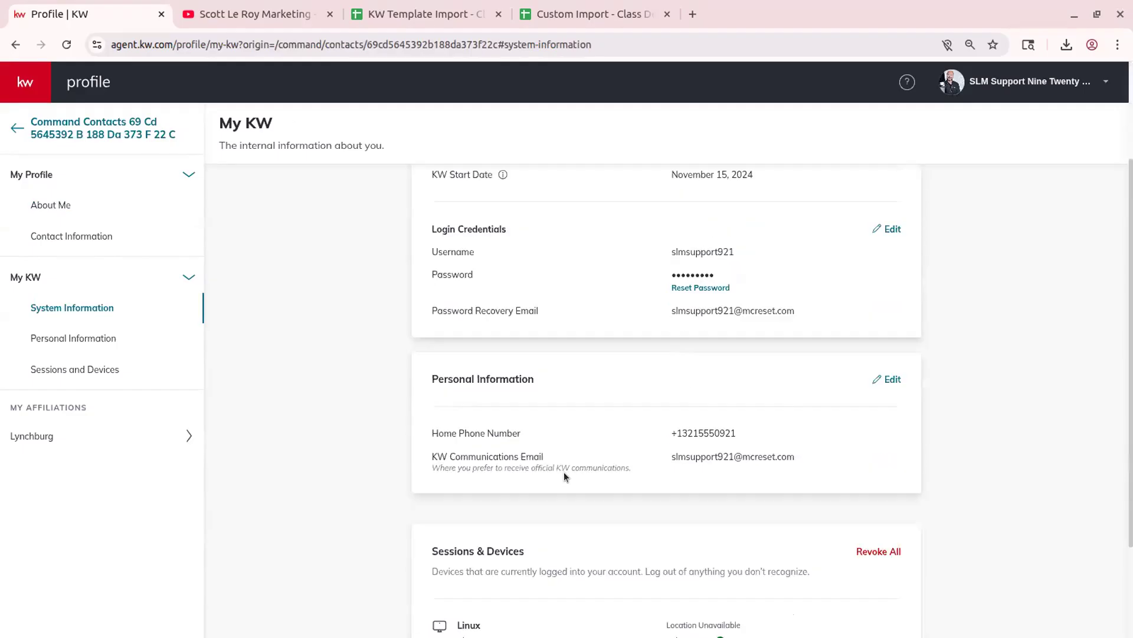
pyautogui.moveTo(423, 434); pyautogui.dragTo(689, 463)
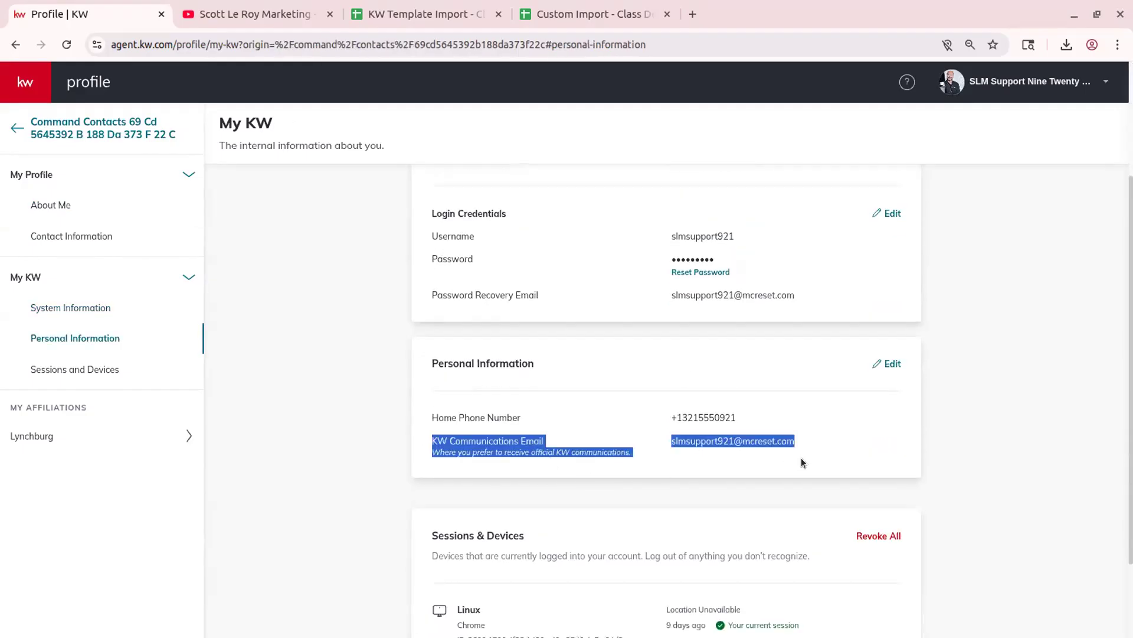
pyautogui.click(924, 446)
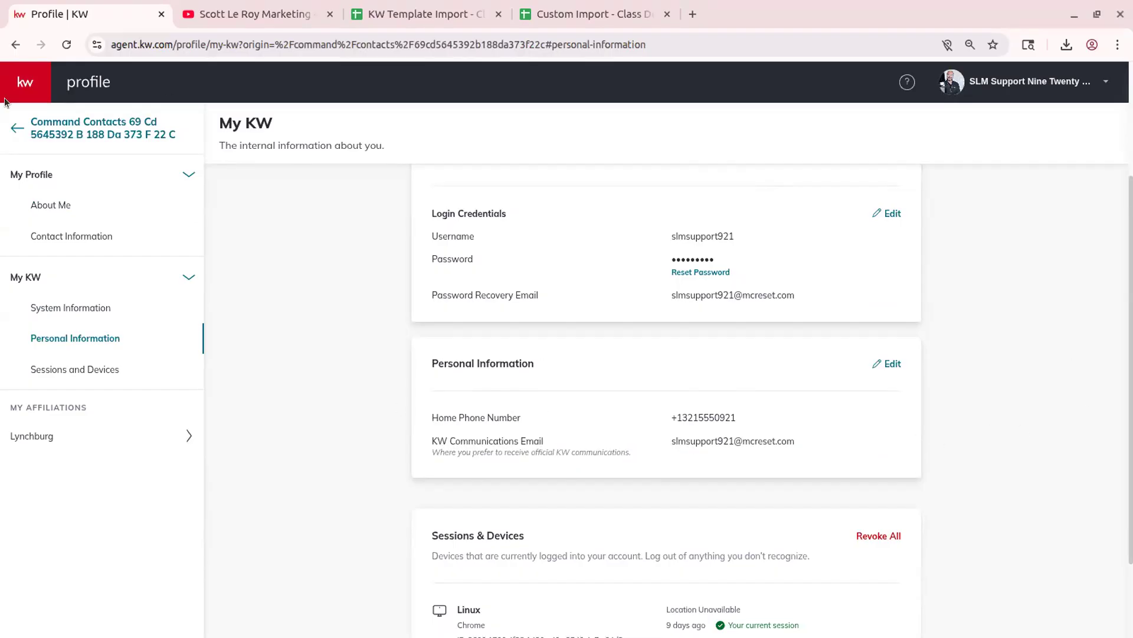
pyautogui.click(59, 131)
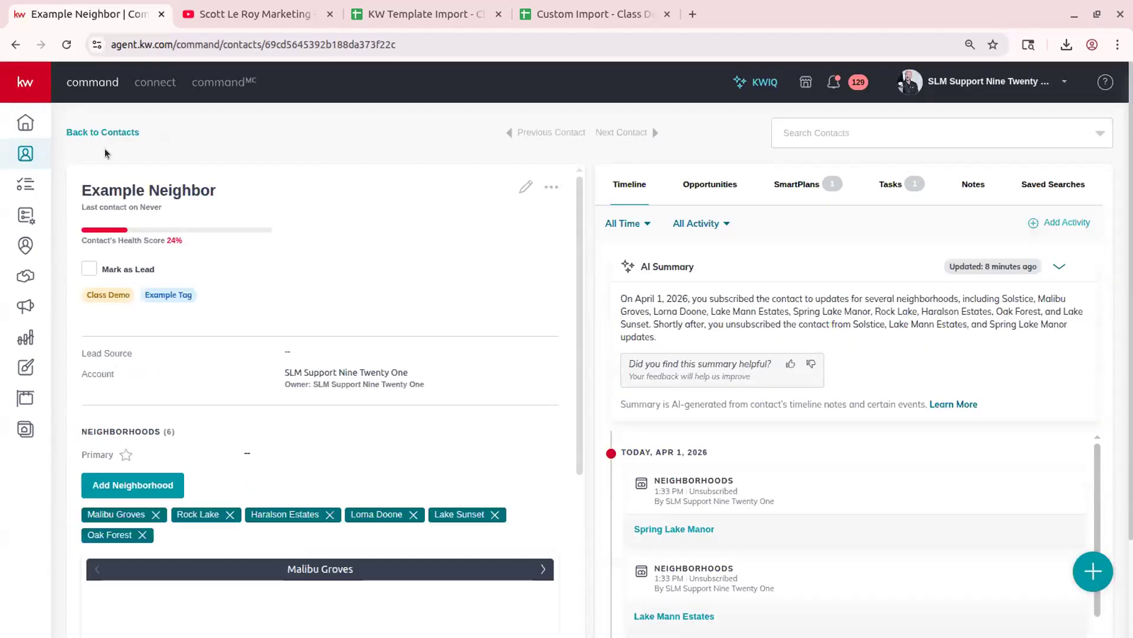
# - Go back to the Class Demo contacts list and open its Filter panel showing the Class Demo tag
pyautogui.click(87, 131)
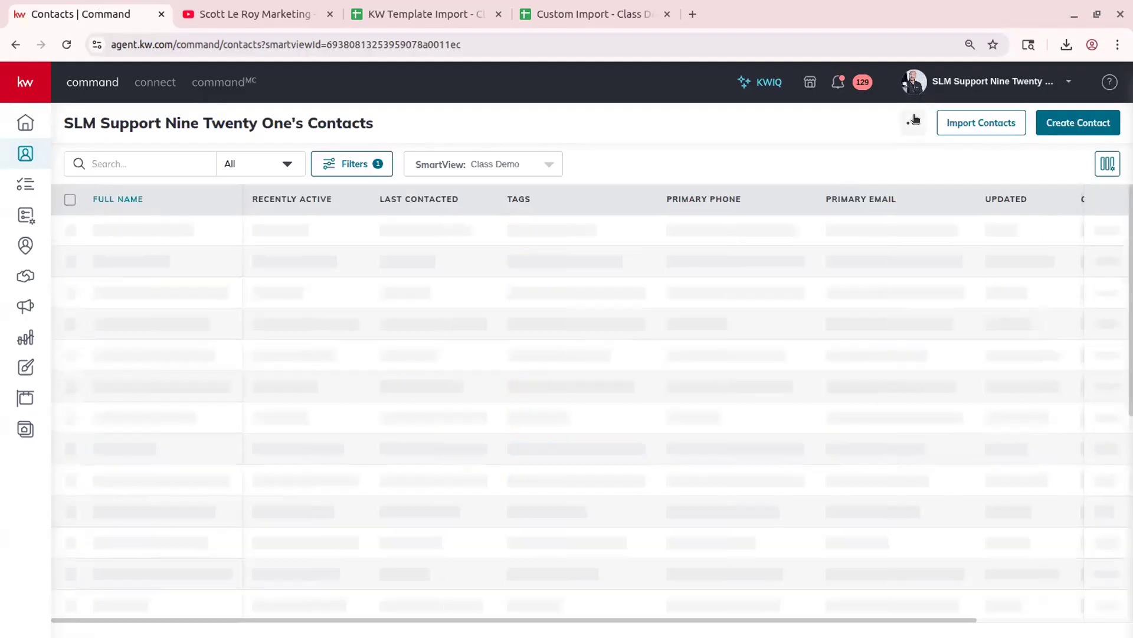
pyautogui.click(914, 122)
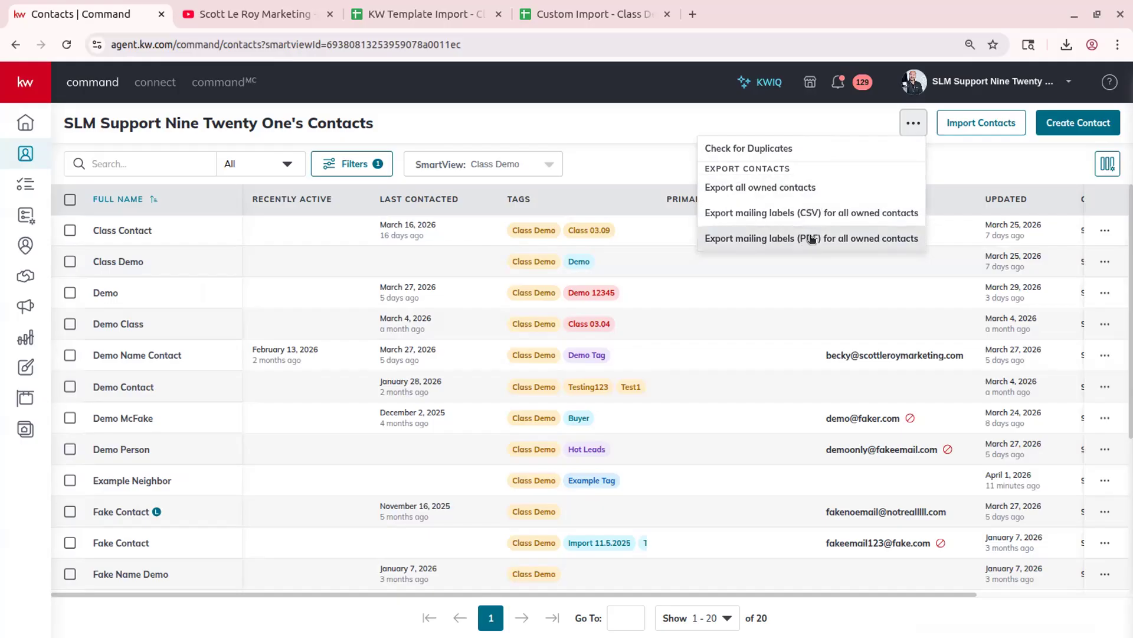
pyautogui.click(908, 118)
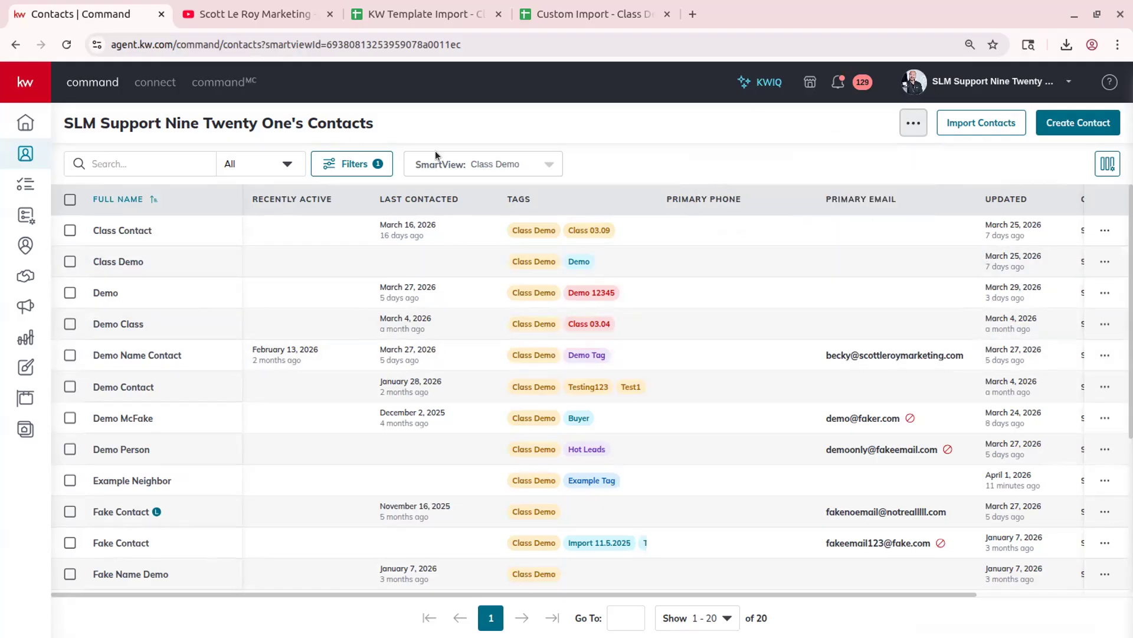
pyautogui.click(349, 165)
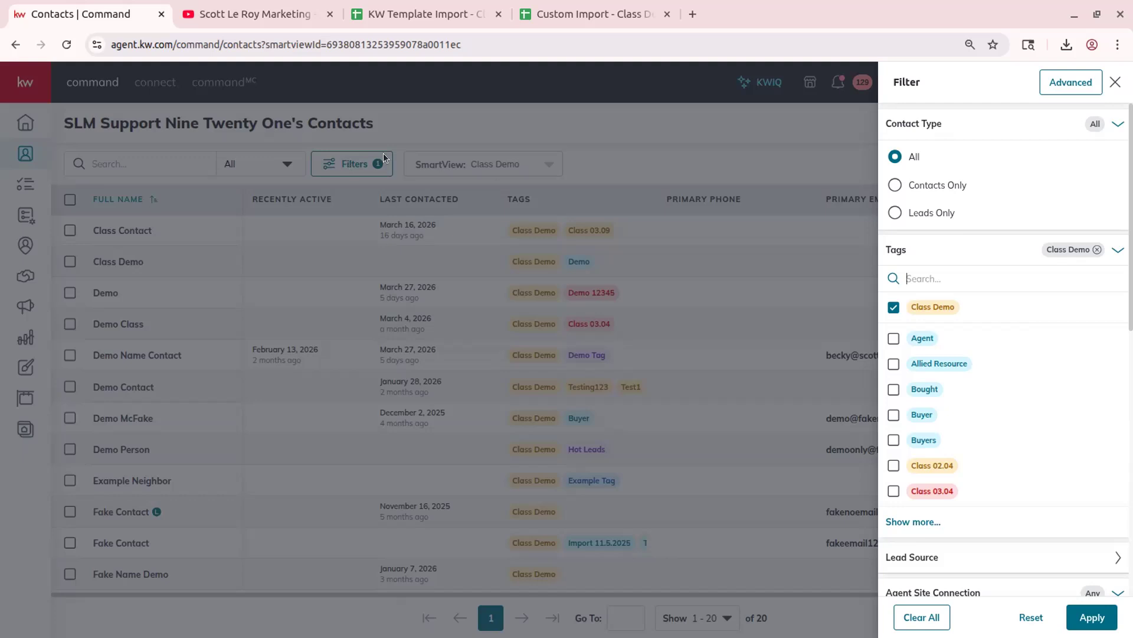
# - Browse the Filter panel sections, including Neighborhoods, then switch to the Advanced filter with Tags includes Class Demo
pyautogui.click(384, 154)
pyautogui.click(349, 163)
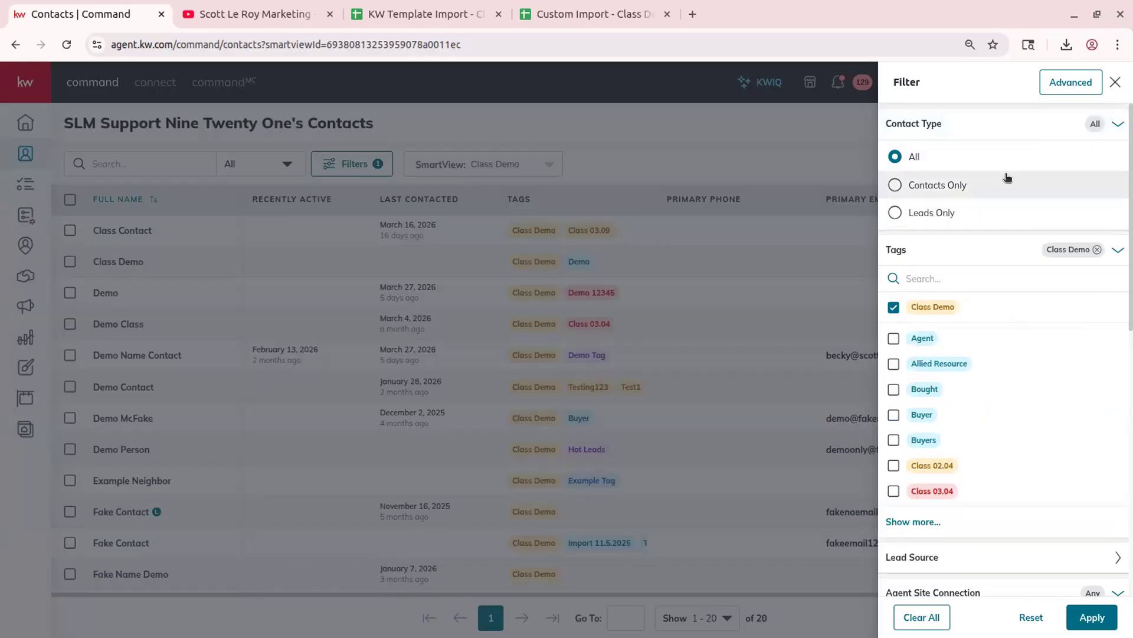
pyautogui.scroll(-3, 961, 263)
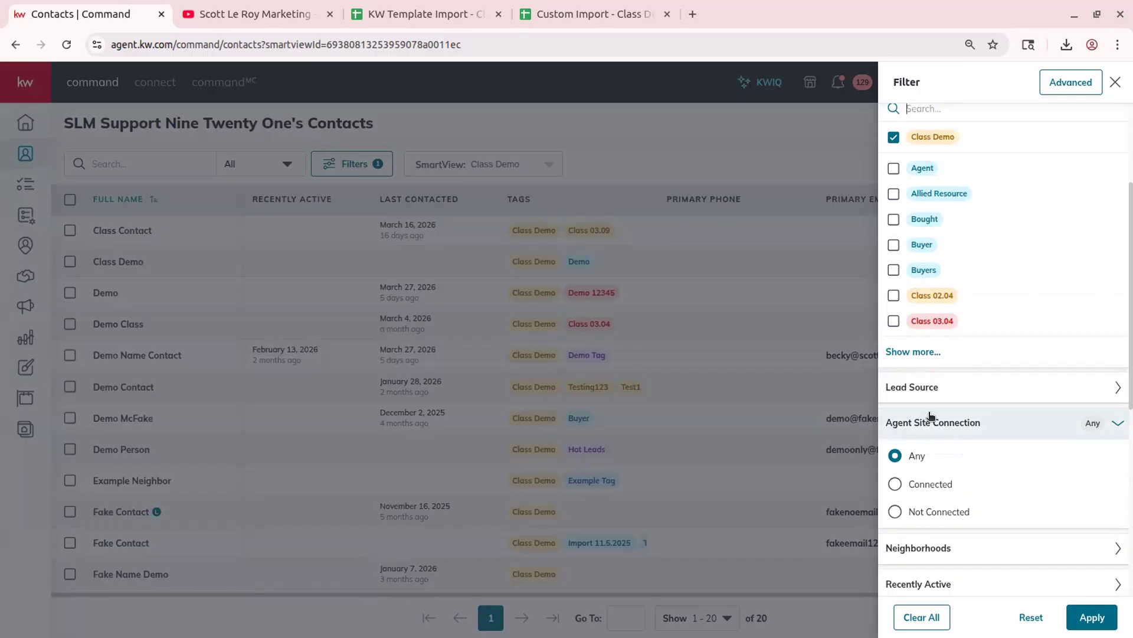
pyautogui.scroll(-3, 932, 418)
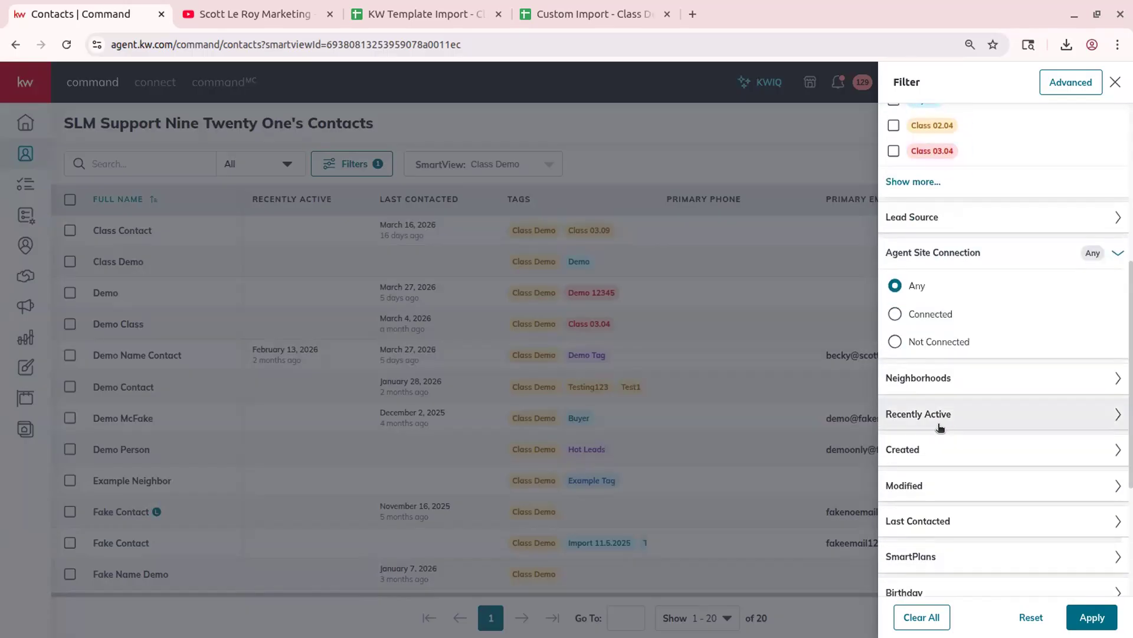
pyautogui.click(1018, 382)
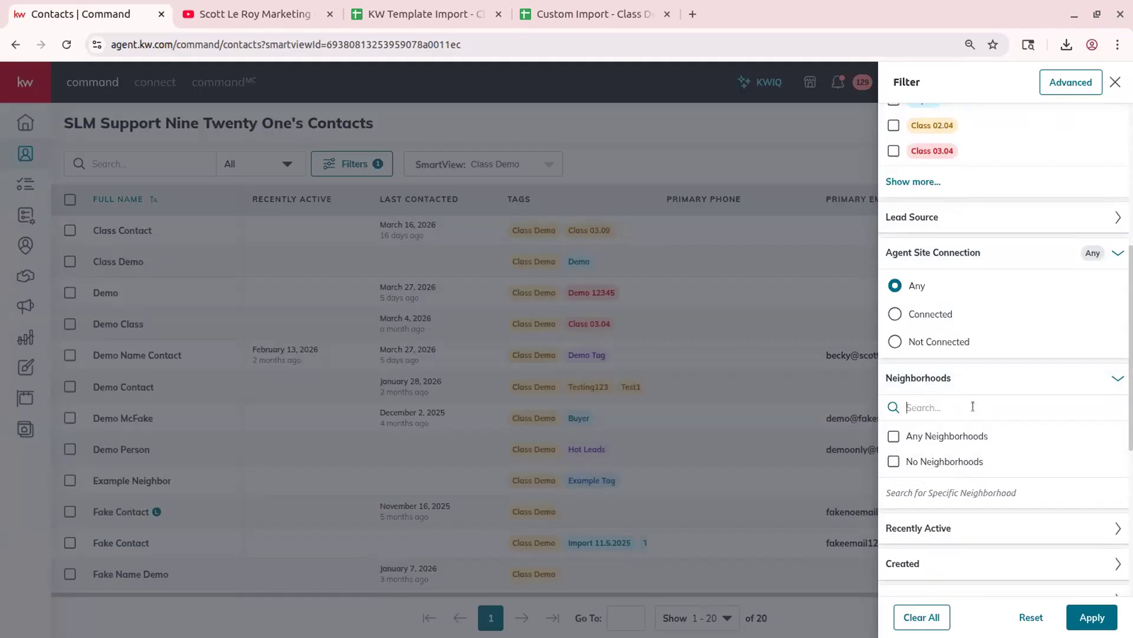
pyautogui.click(1090, 378)
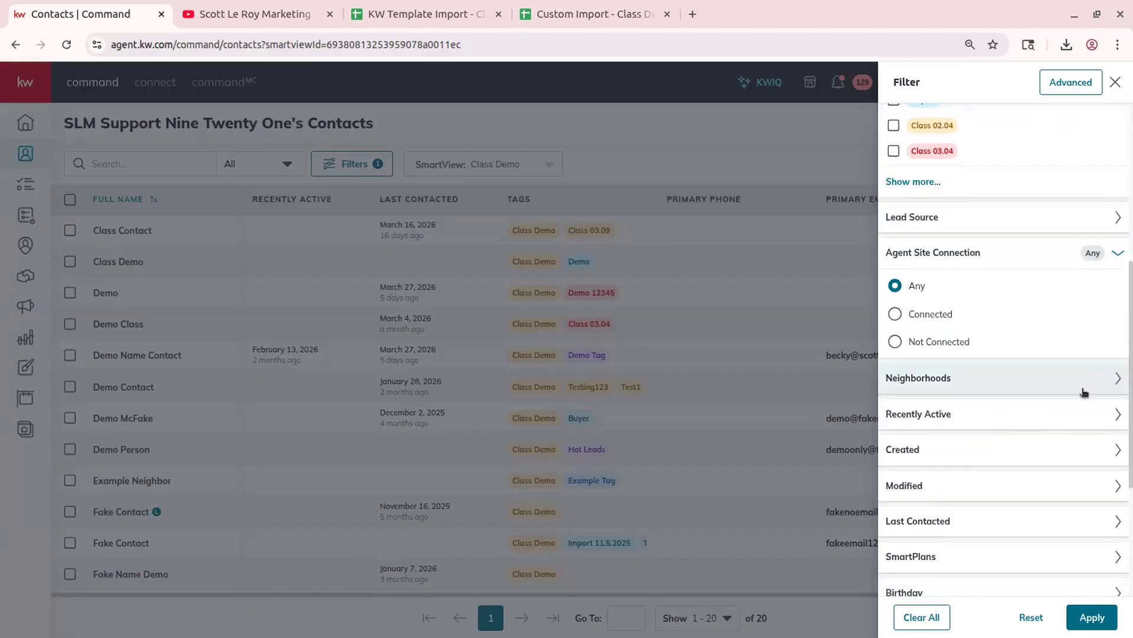
pyautogui.scroll(-3, 907, 418)
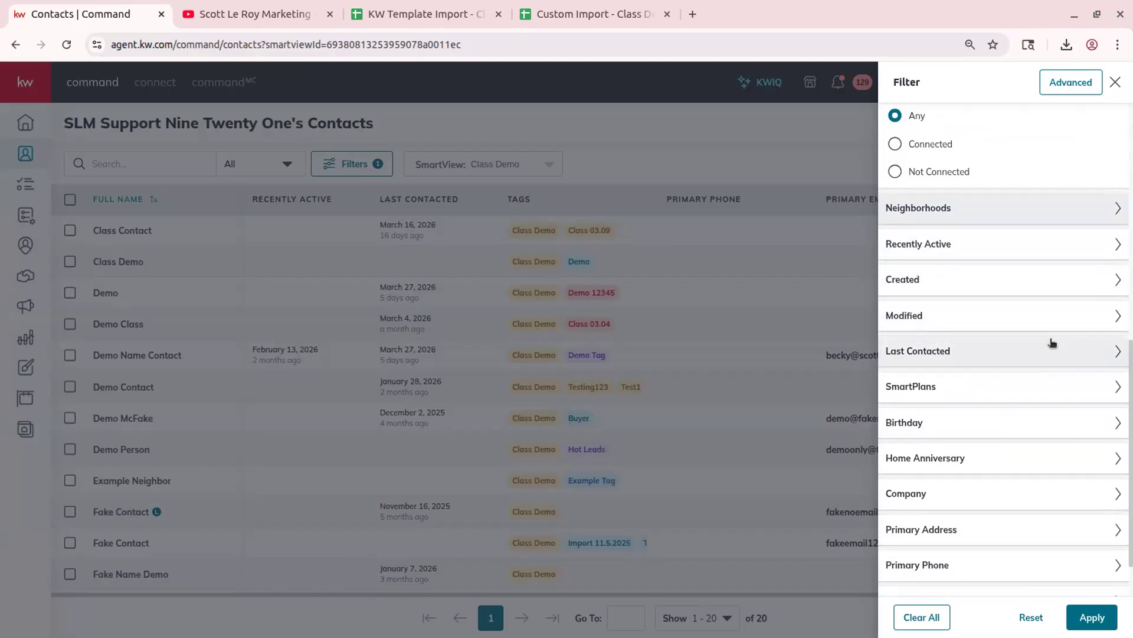
pyautogui.scroll(-1, 1024, 415)
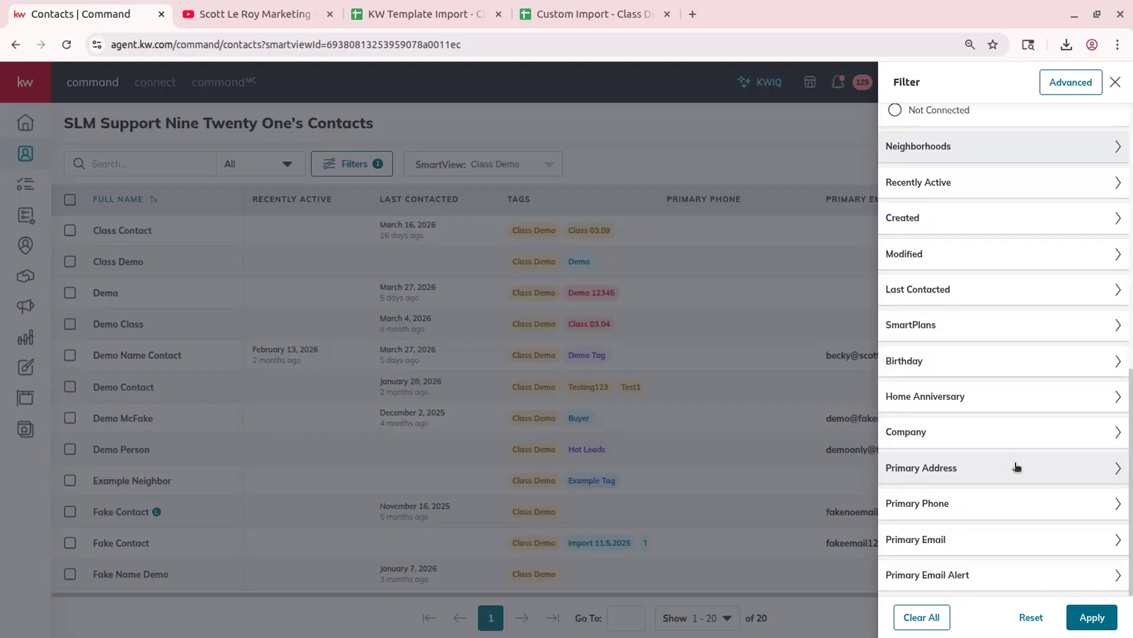
pyautogui.scroll(8, 1015, 466)
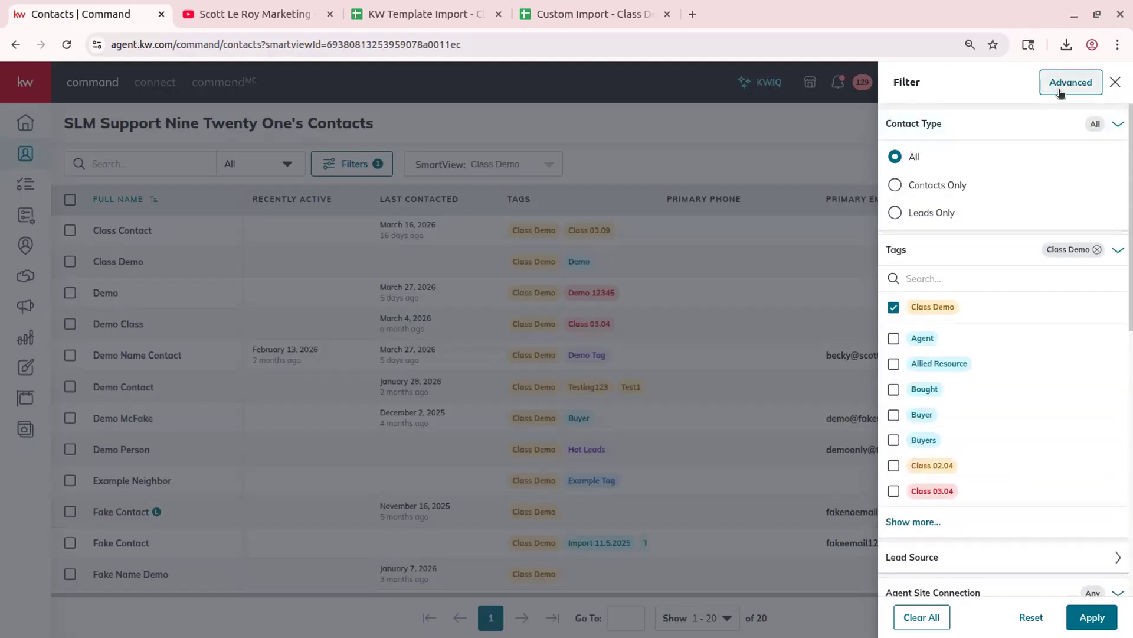
pyautogui.scroll(-10, 1009, 342)
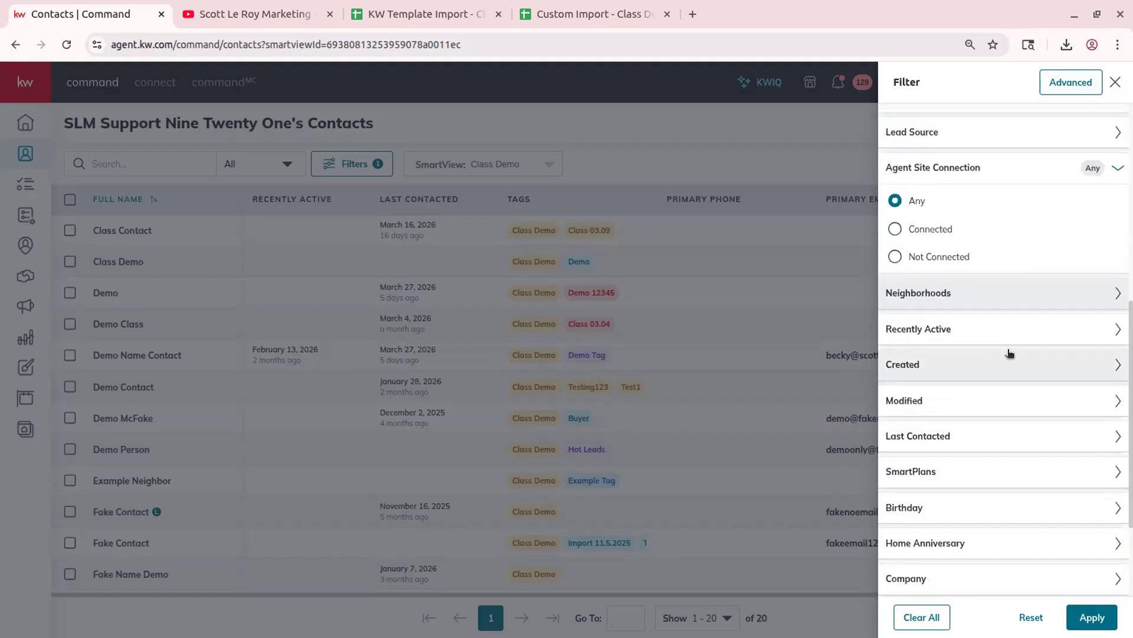
pyautogui.click(1067, 89)
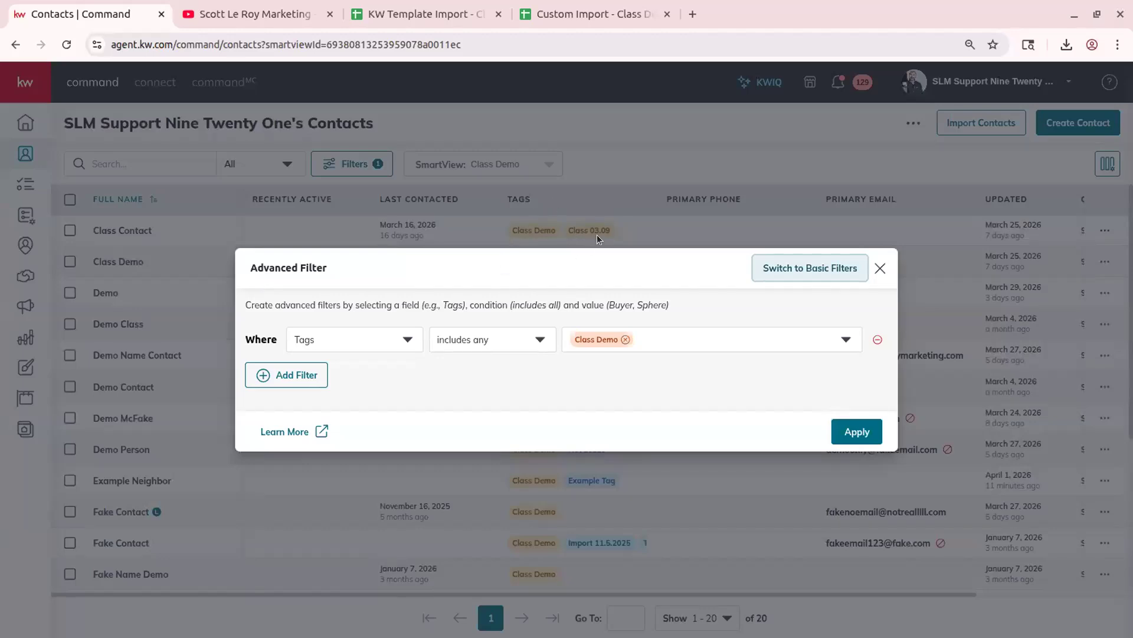
# - Add a second filter rule on Tags set to 'excludes any'
pyautogui.click(304, 384)
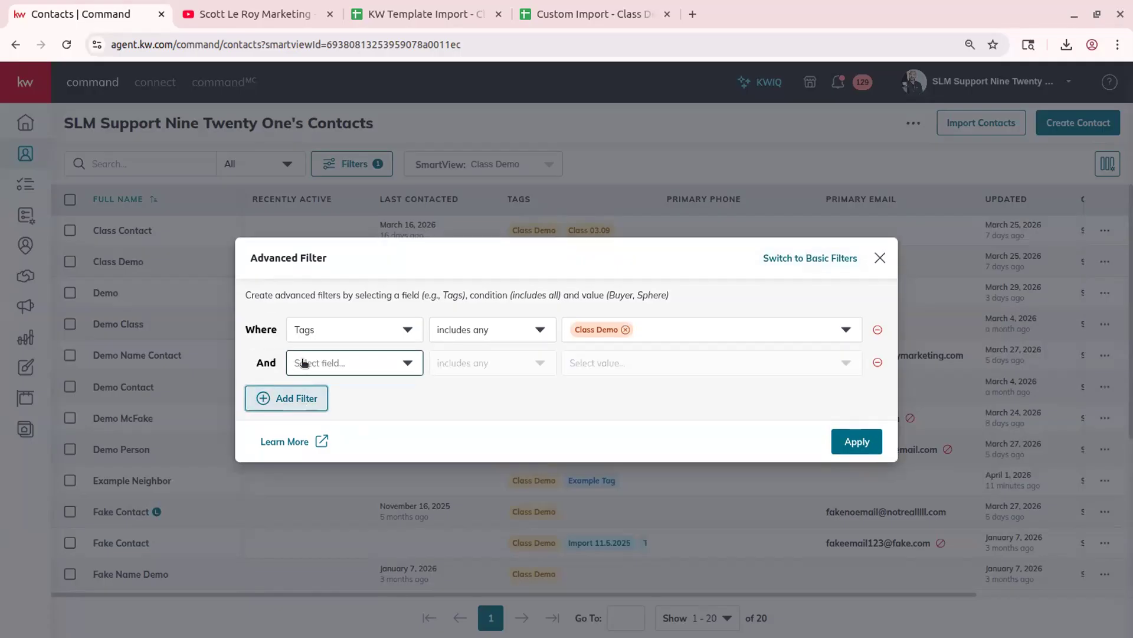
pyautogui.click(303, 362)
pyautogui.write('tag')
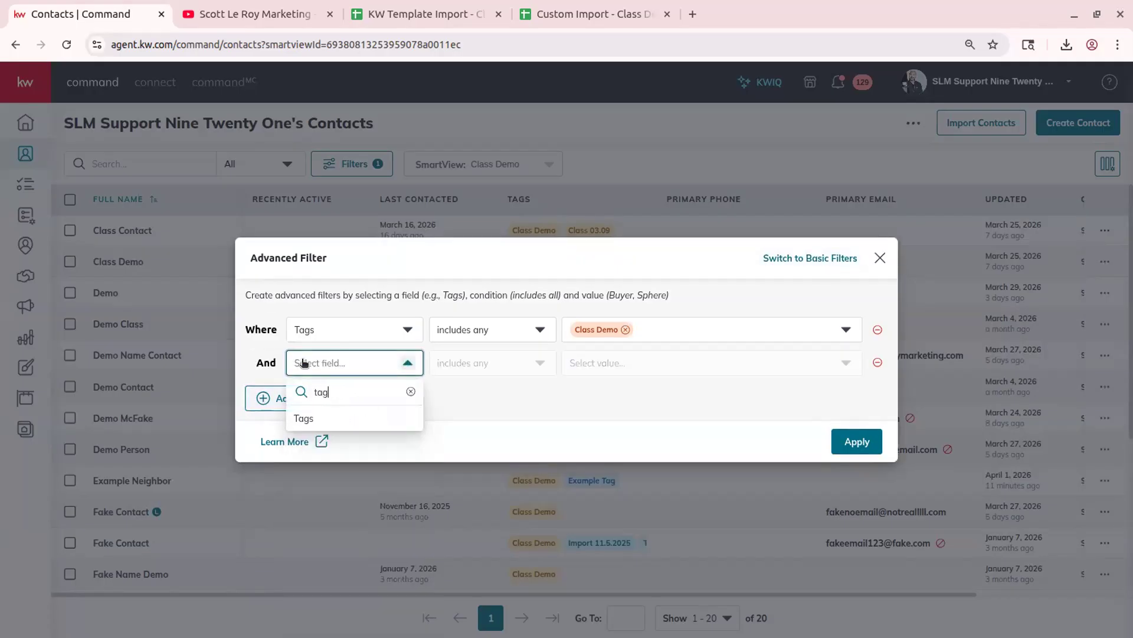
pyautogui.click(304, 418)
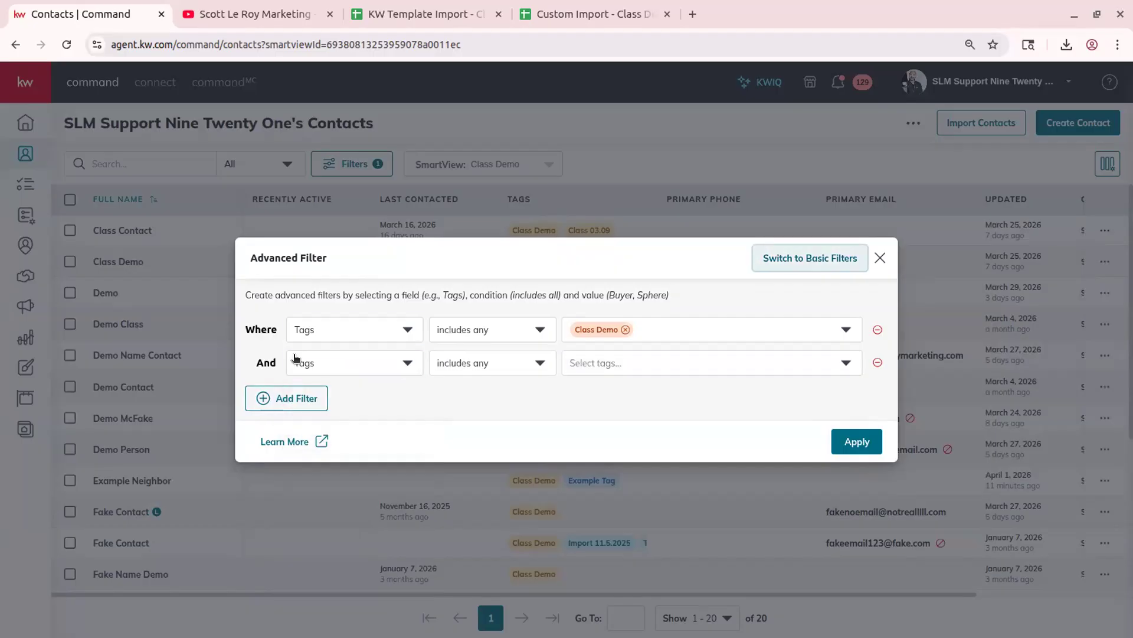
pyautogui.click(492, 366)
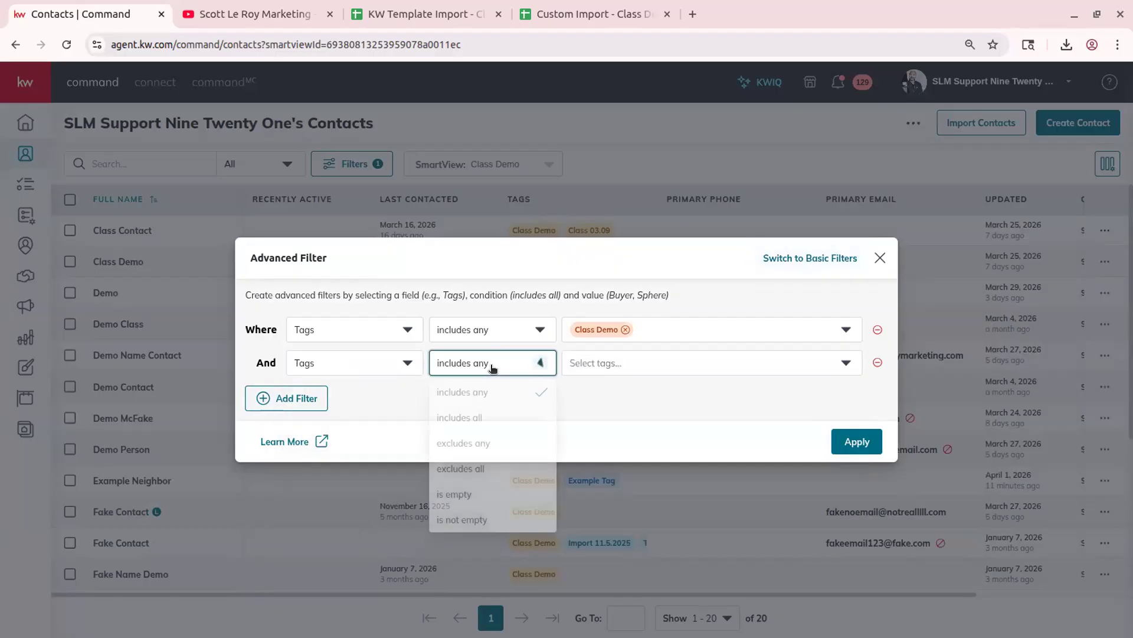
pyautogui.click(500, 444)
# - Exclude the Class 03.09 tag and apply the filters, leaving 19 contacts
pyautogui.click(606, 365)
pyautogui.write('class 03')
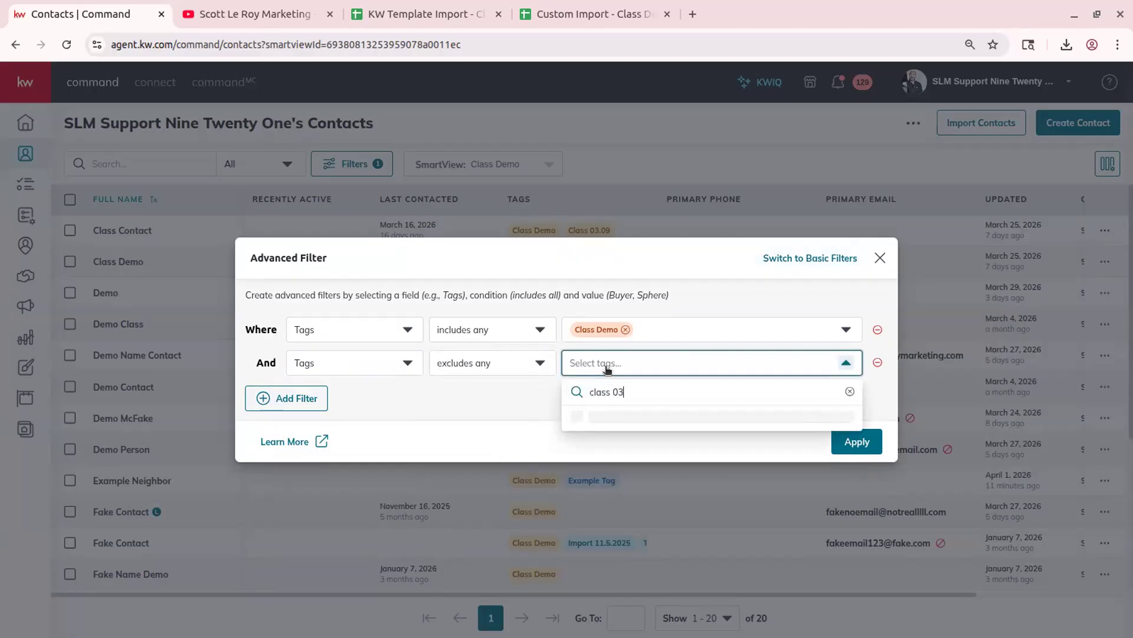
pyautogui.write('.09')
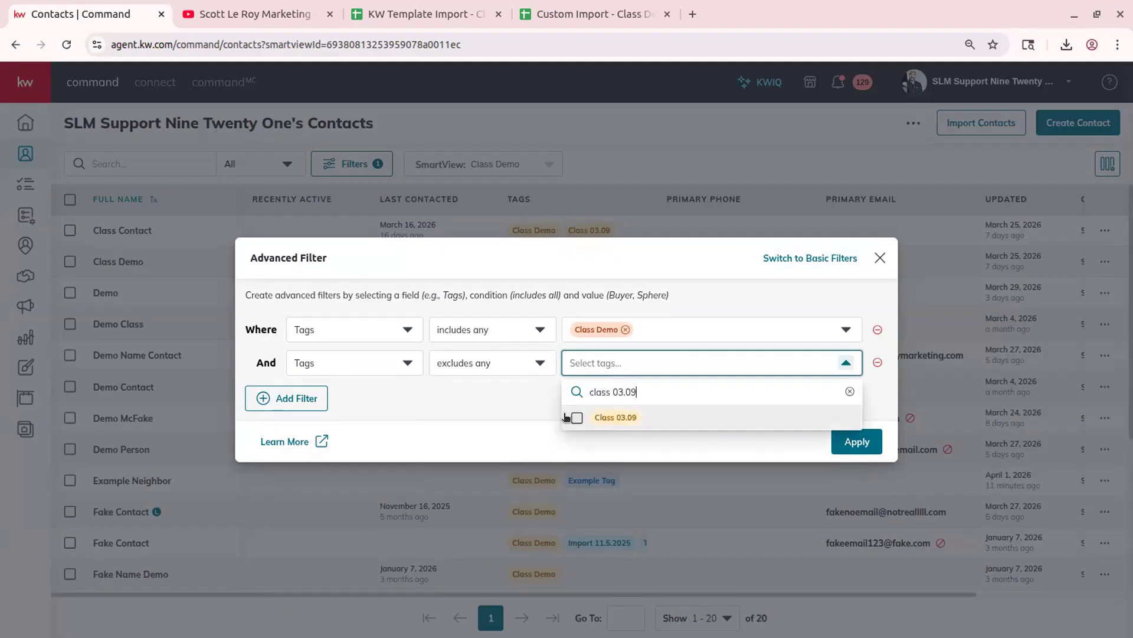
pyautogui.click(577, 417)
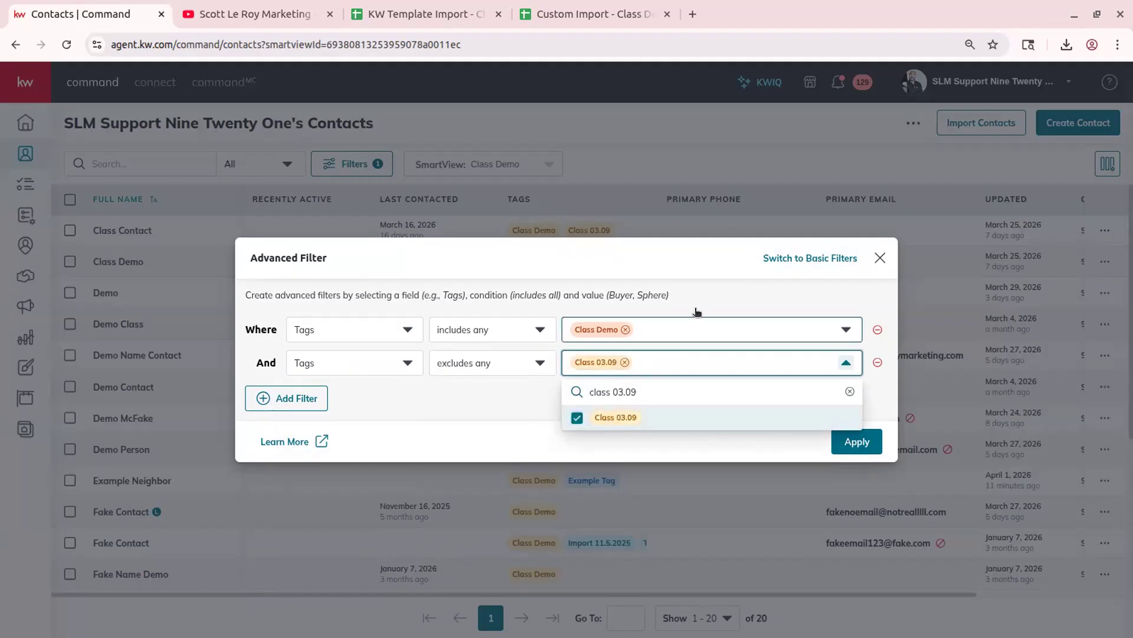
pyautogui.click(673, 362)
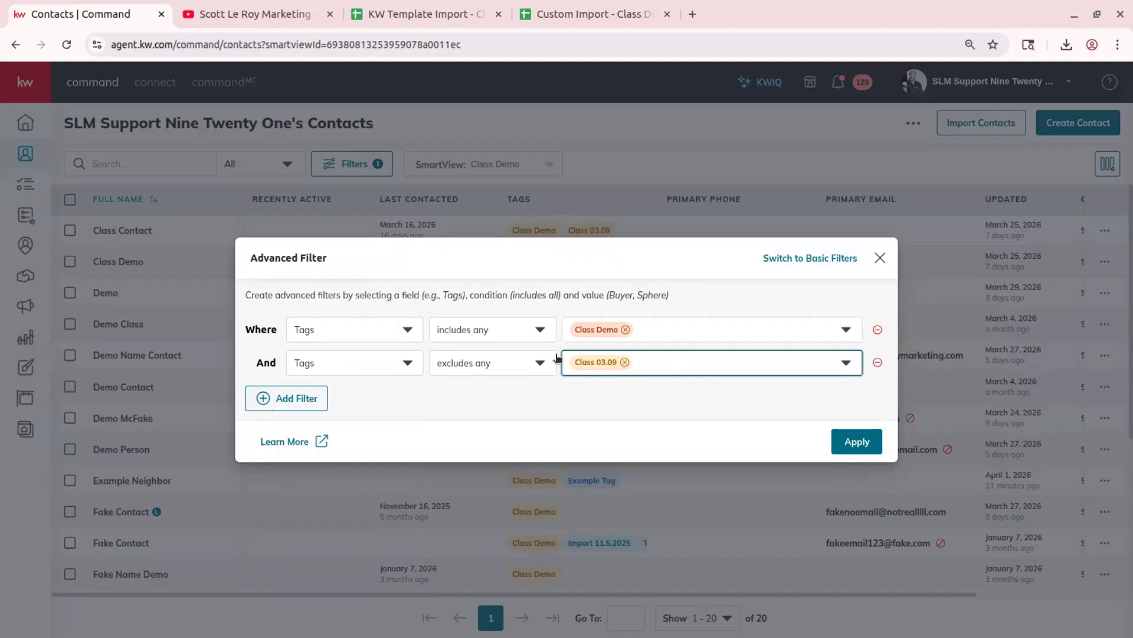
pyautogui.click(522, 398)
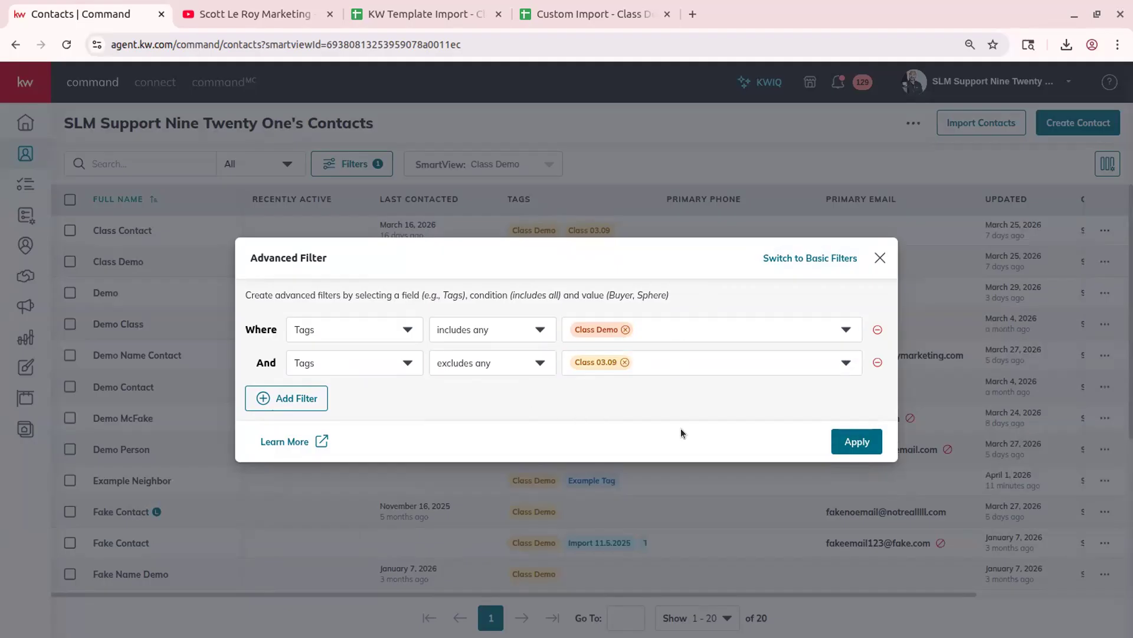
pyautogui.click(877, 442)
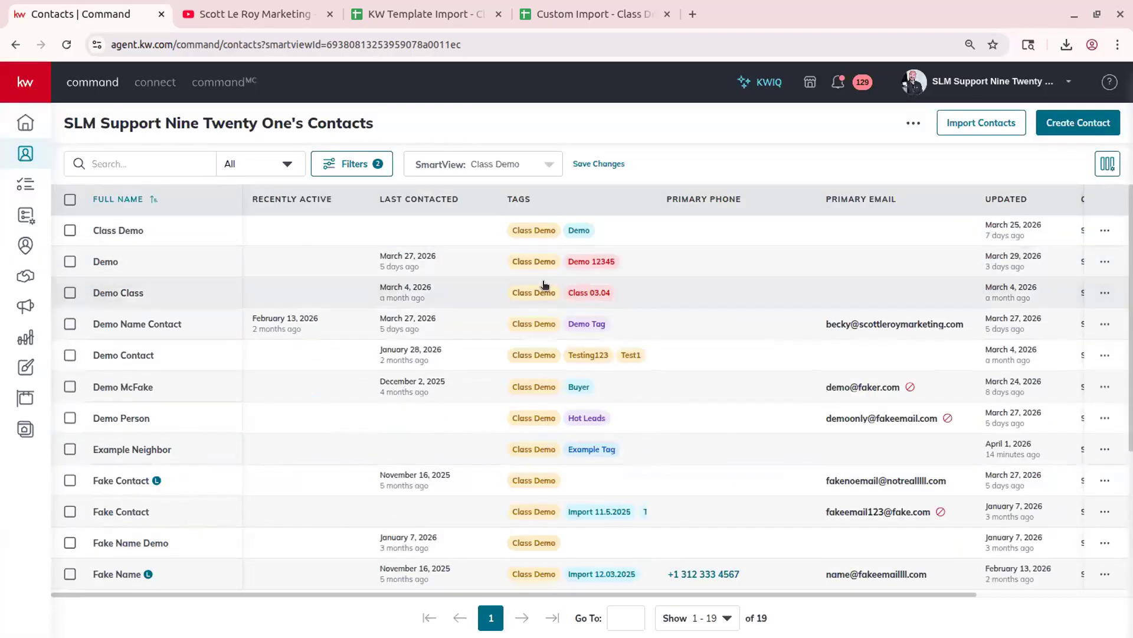
# - Scroll through the 19 filtered contacts, then bring up the SmartView dropdown
pyautogui.scroll(-3, 550, 192)
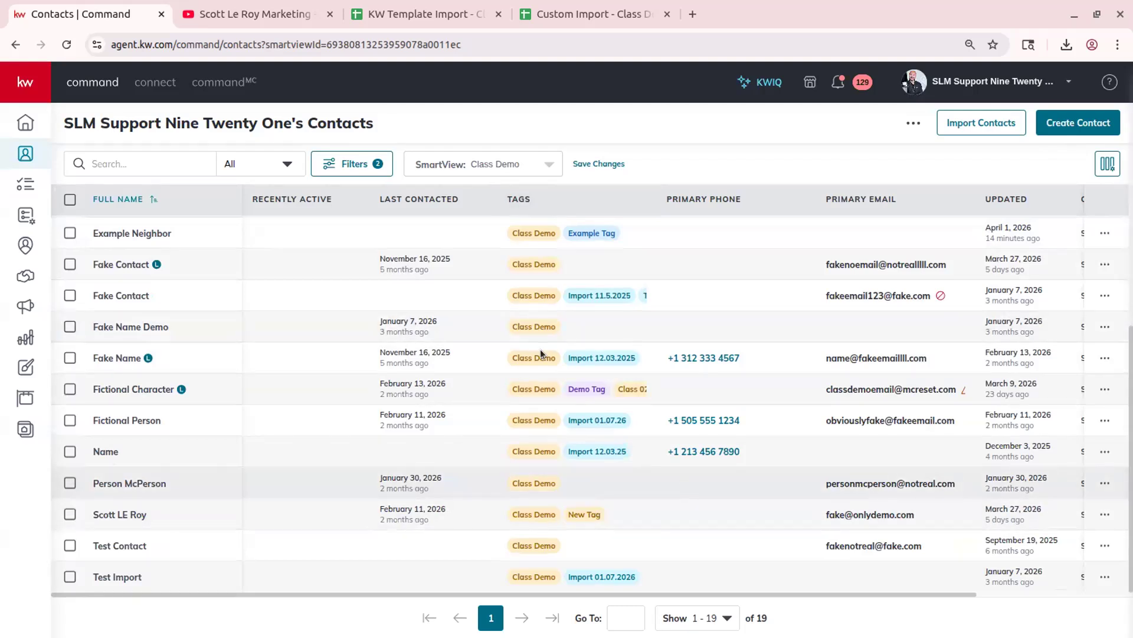
pyautogui.scroll(1, 281, 258)
pyautogui.scroll(3, 281, 254)
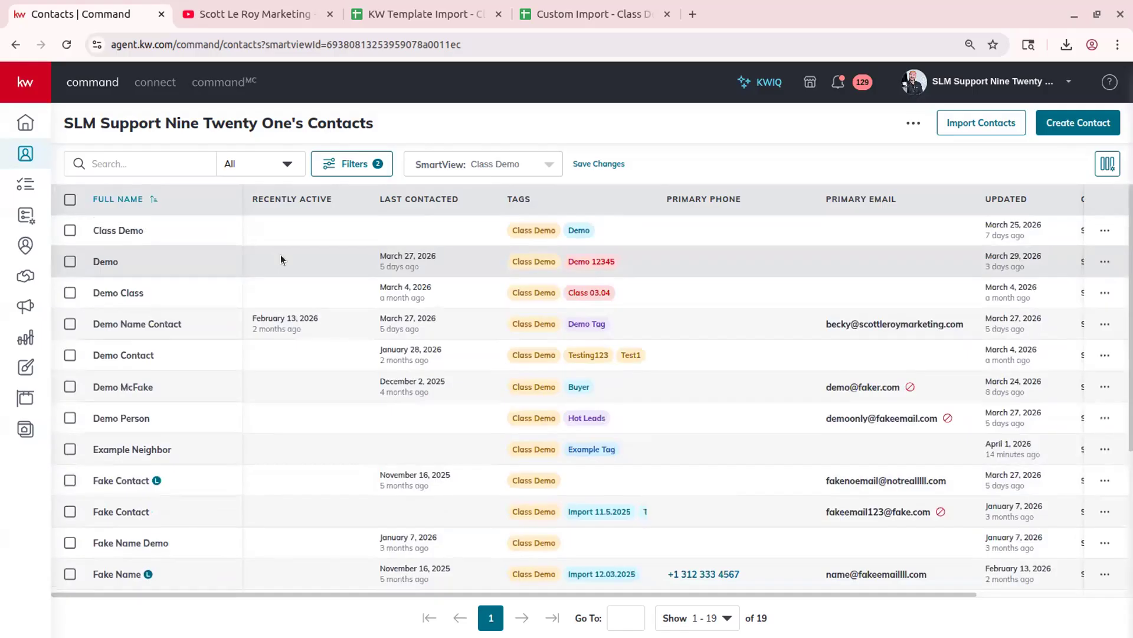
pyautogui.click(488, 171)
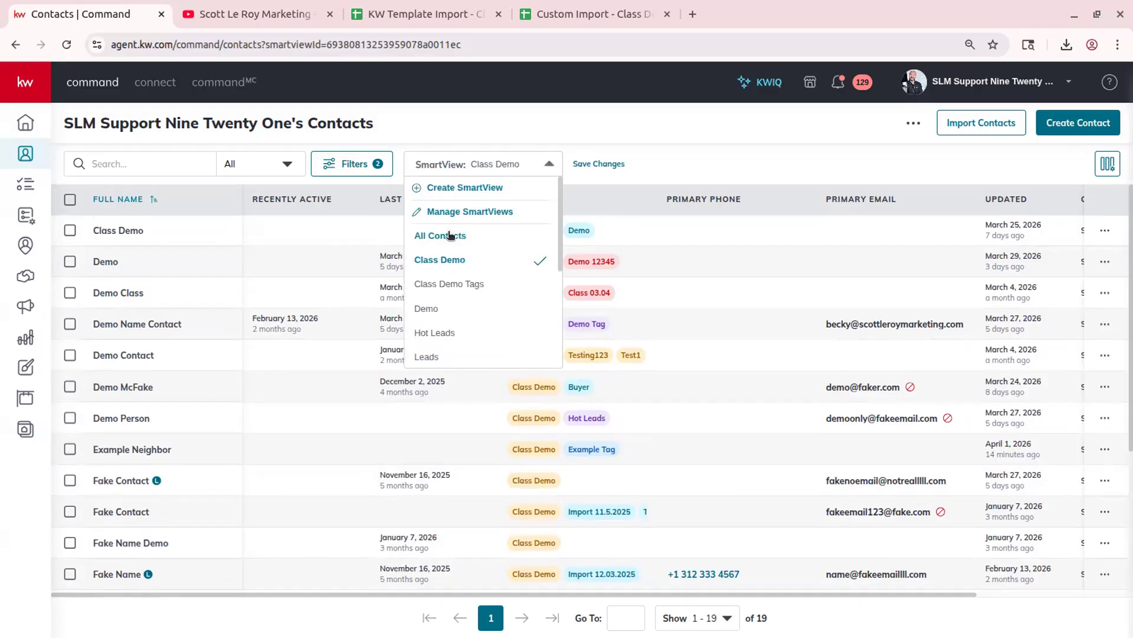
pyautogui.click(510, 128)
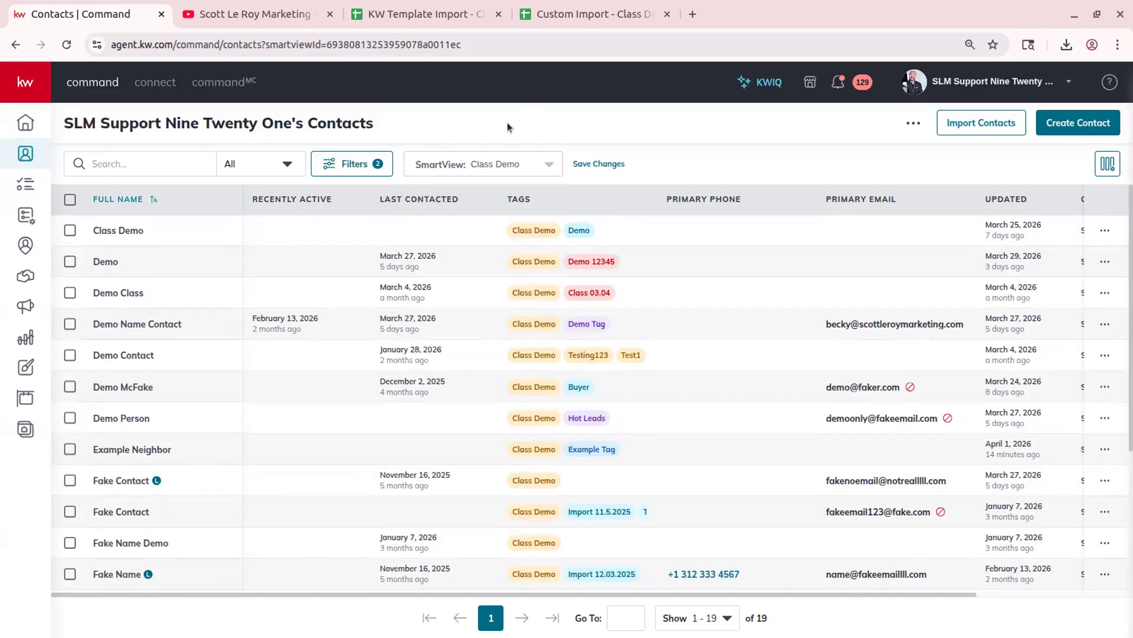
pyautogui.click(474, 160)
# - Create and save a new SmartView named 'Demo Class' from the filtered list
pyautogui.click(488, 188)
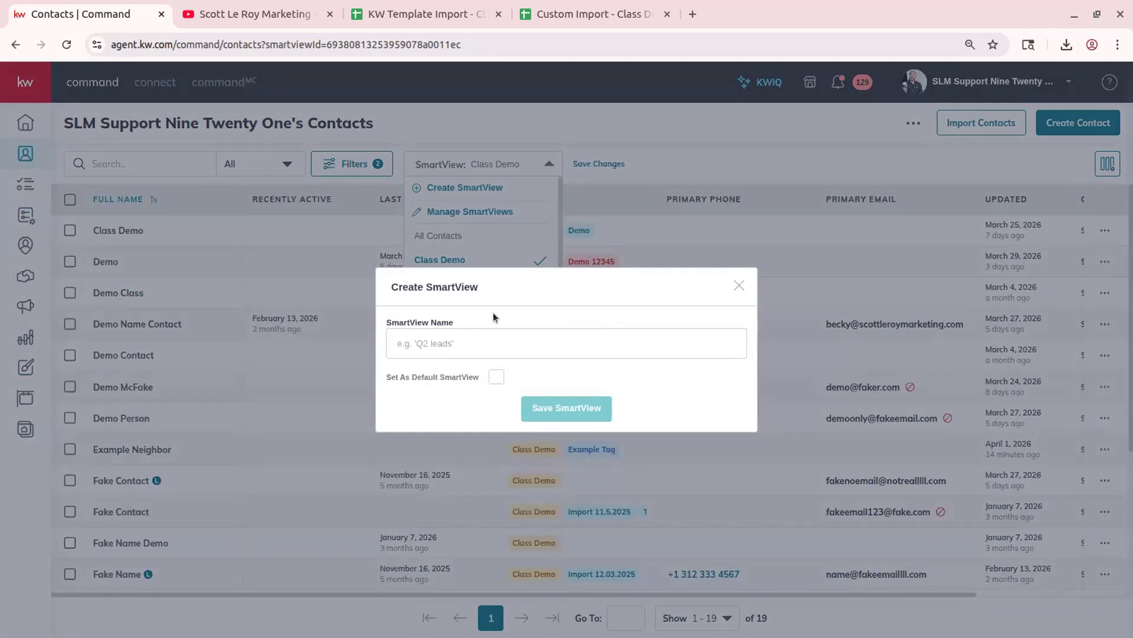
pyautogui.click(470, 343)
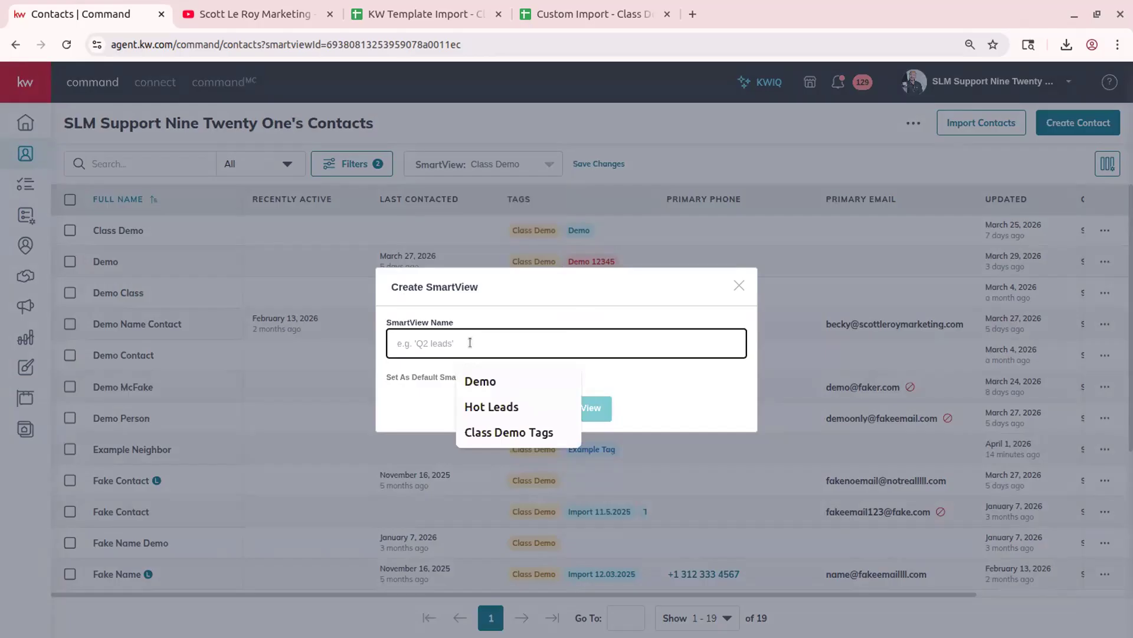
pyautogui.write('Demo Class')
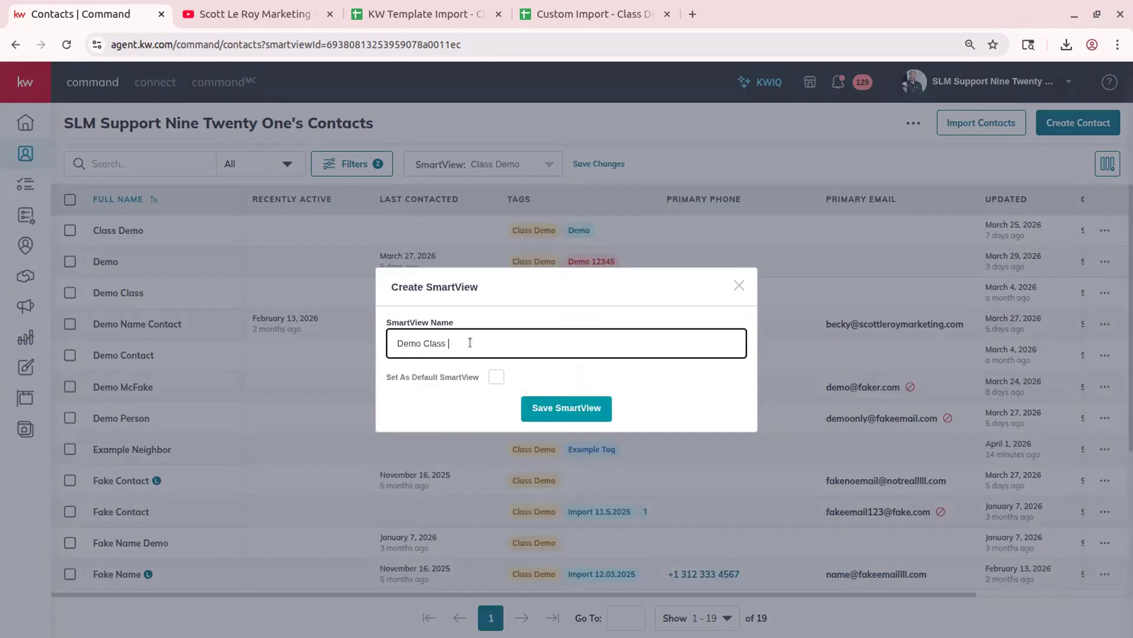
pyautogui.click(567, 407)
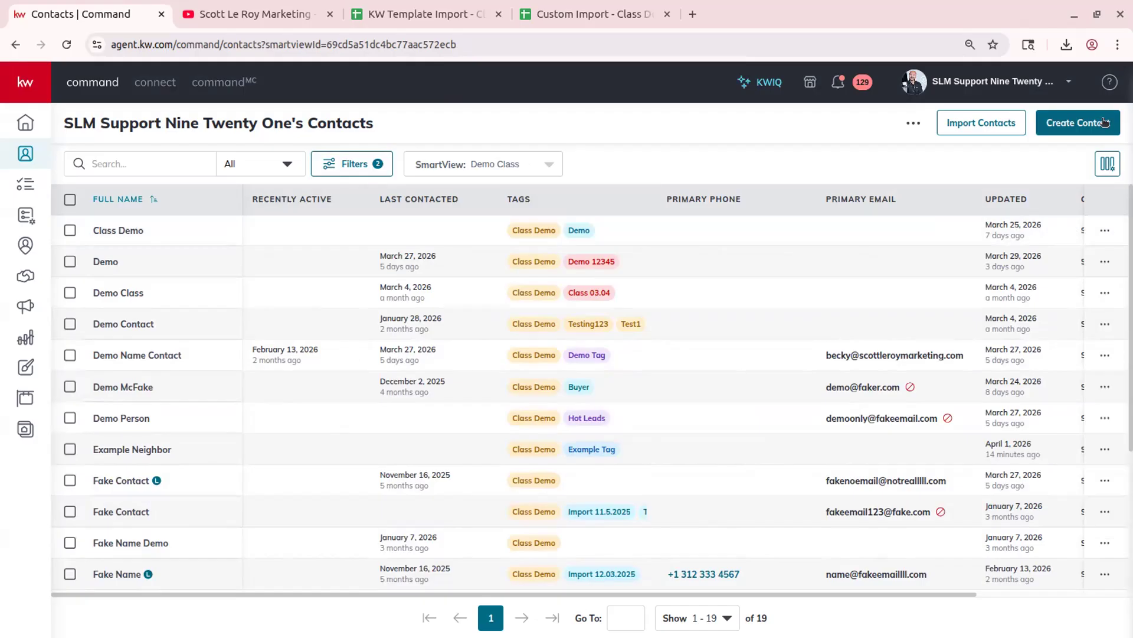
pyautogui.click(1106, 163)
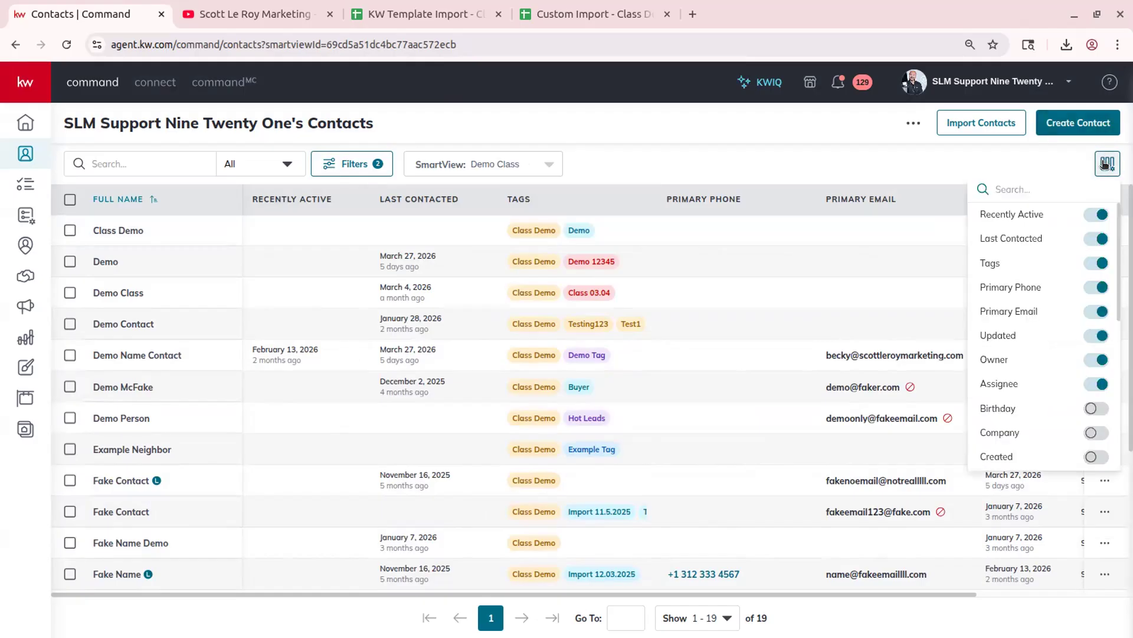
# - Add a widened Favorite Pie column after Recently Active, save, then switch to Class Demo
pyautogui.scroll(-8, 1063, 363)
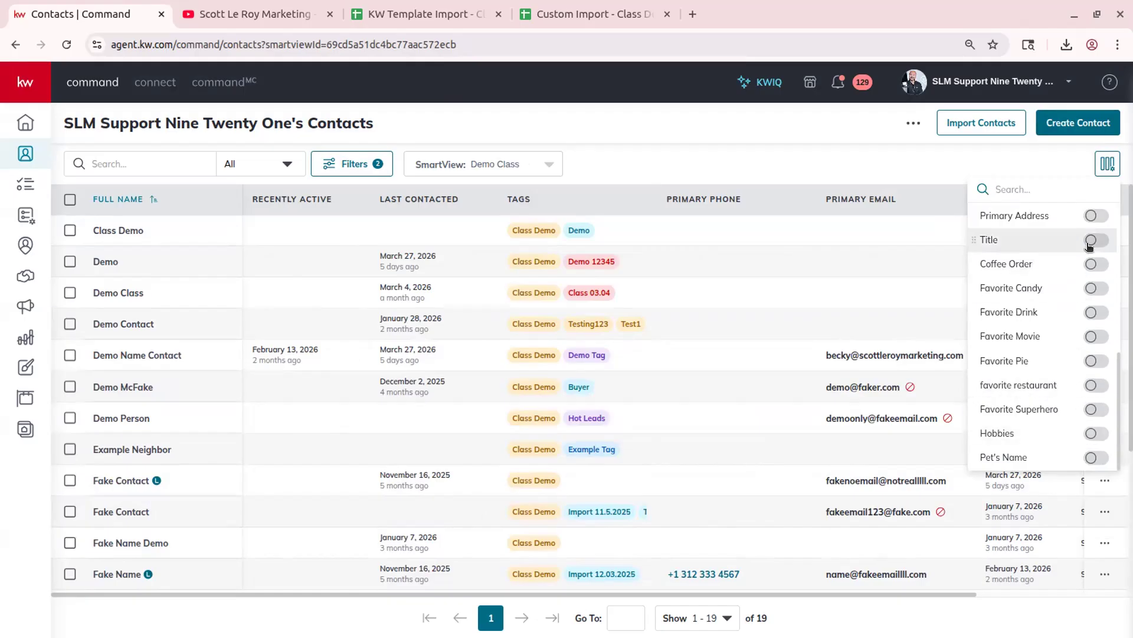
pyautogui.click(1091, 361)
pyautogui.moveTo(971, 361); pyautogui.dragTo(981, 237)
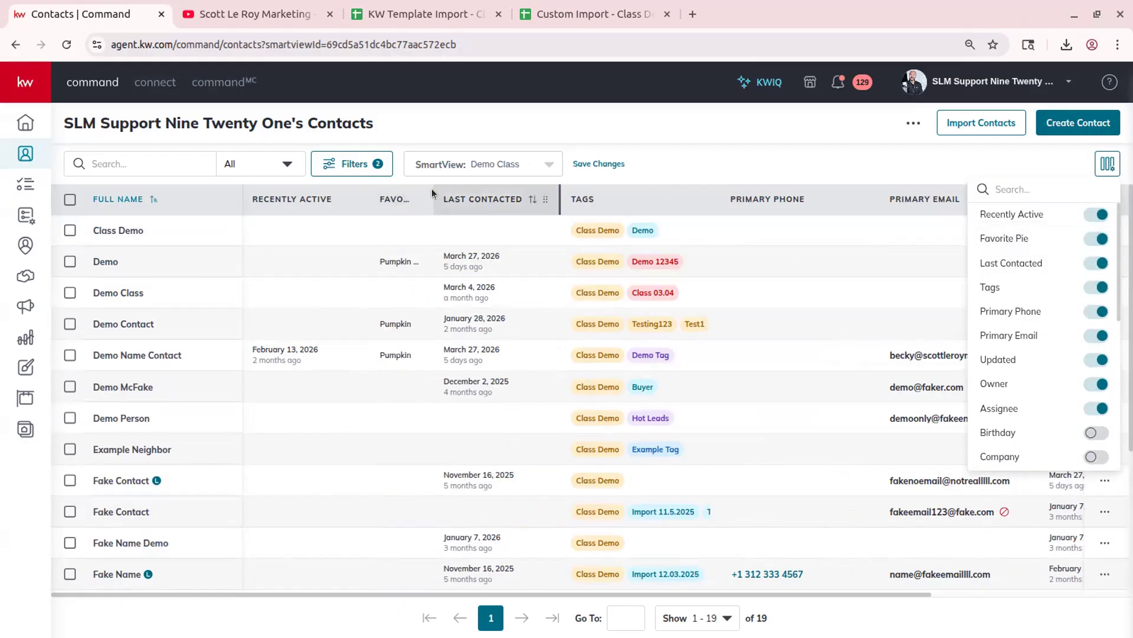
pyautogui.moveTo(432, 193); pyautogui.dragTo(475, 196)
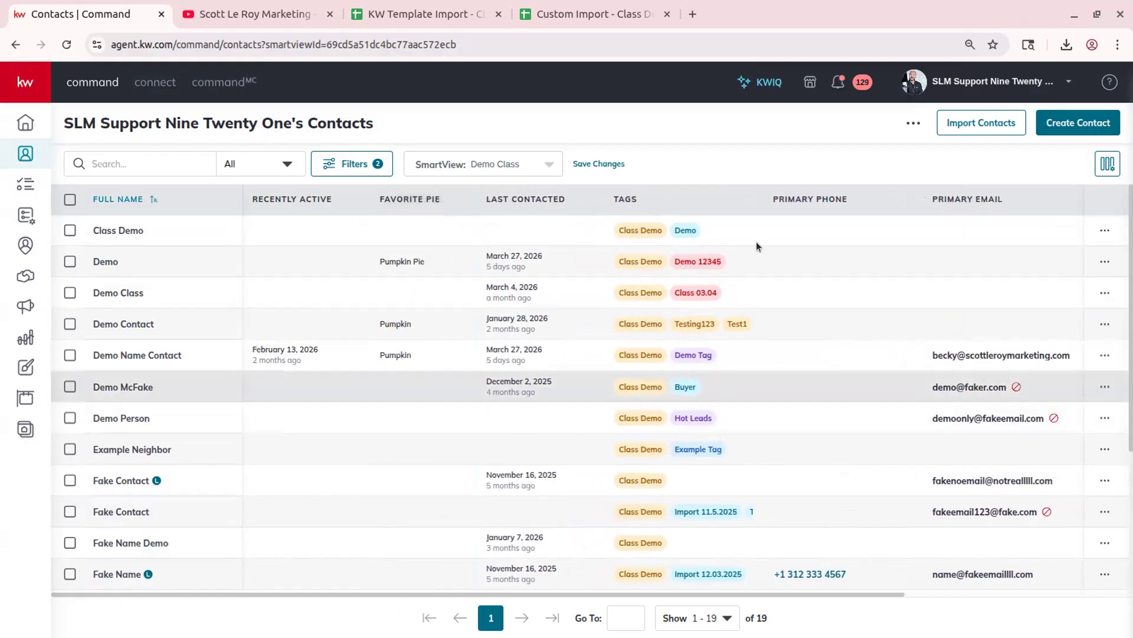
pyautogui.click(586, 163)
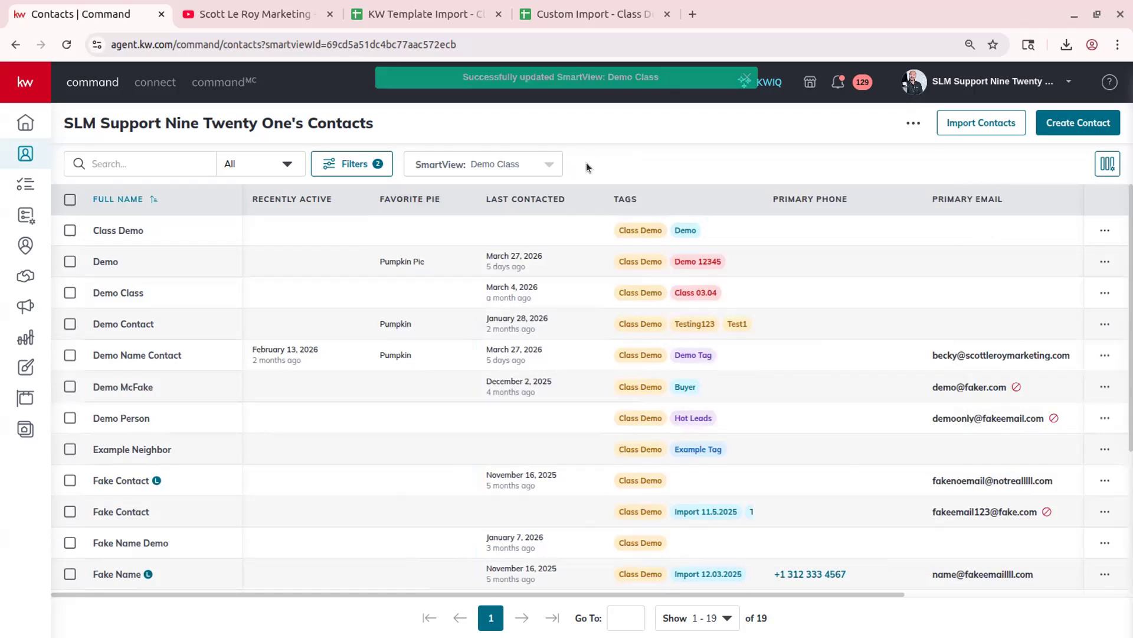
pyautogui.click(454, 167)
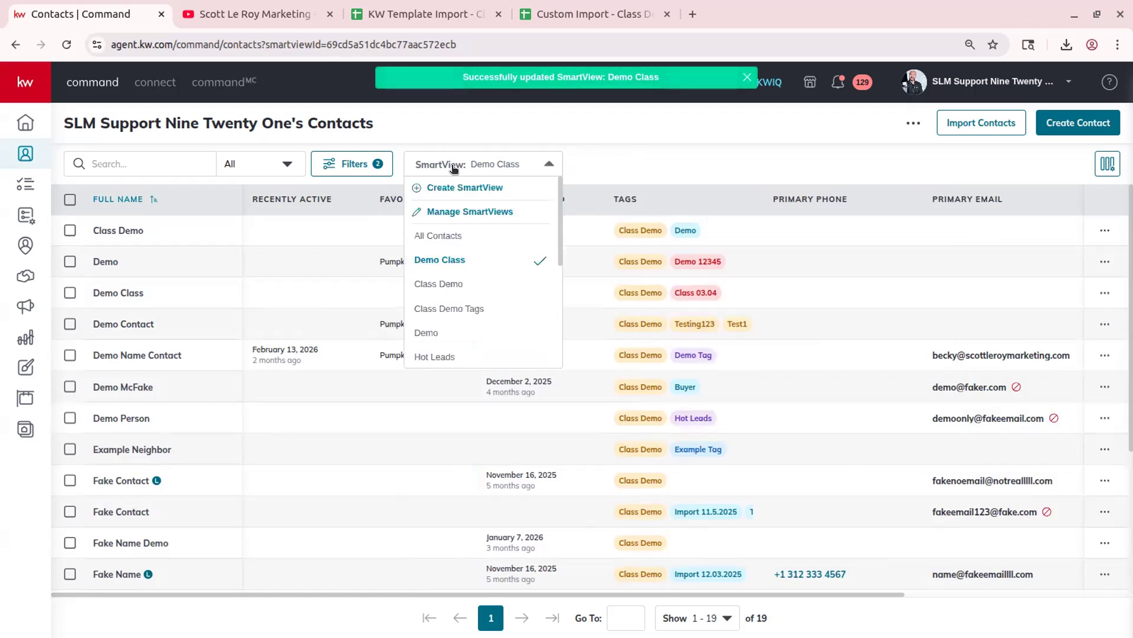
pyautogui.click(494, 277)
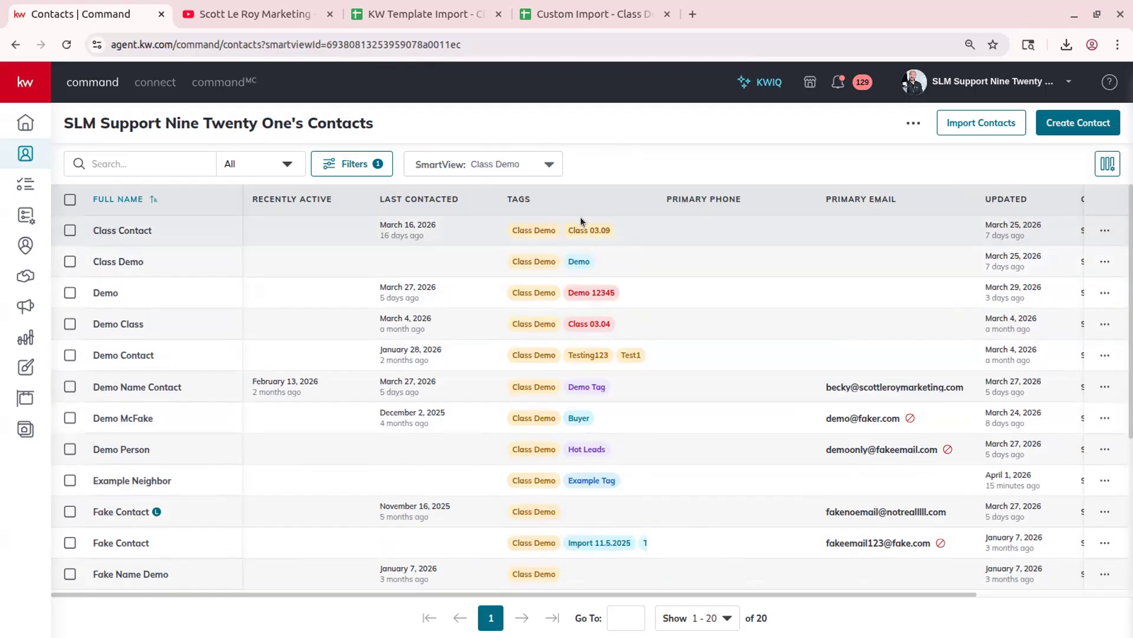
# - Switch back to the Demo Class view and open Manage SmartViews
pyautogui.click(433, 165)
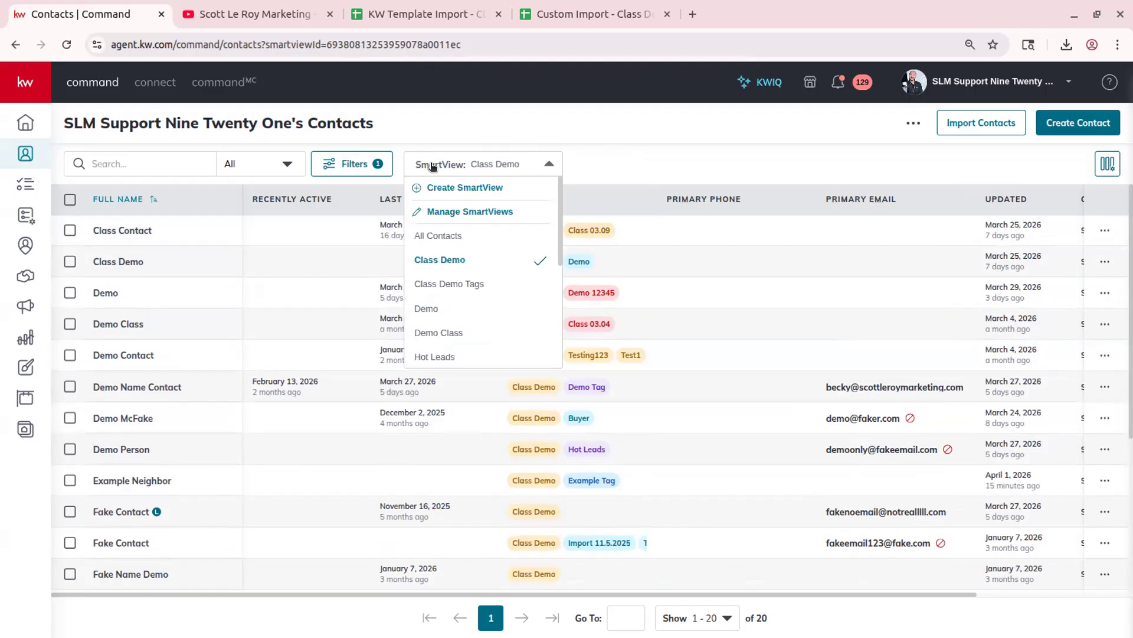
pyautogui.click(448, 334)
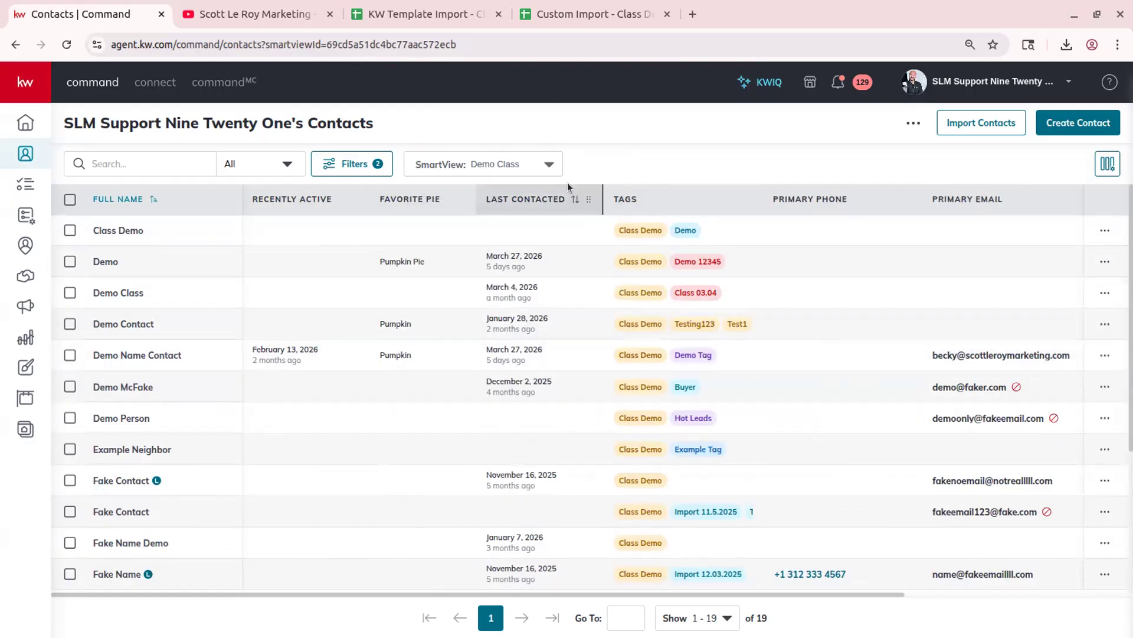
pyautogui.click(442, 164)
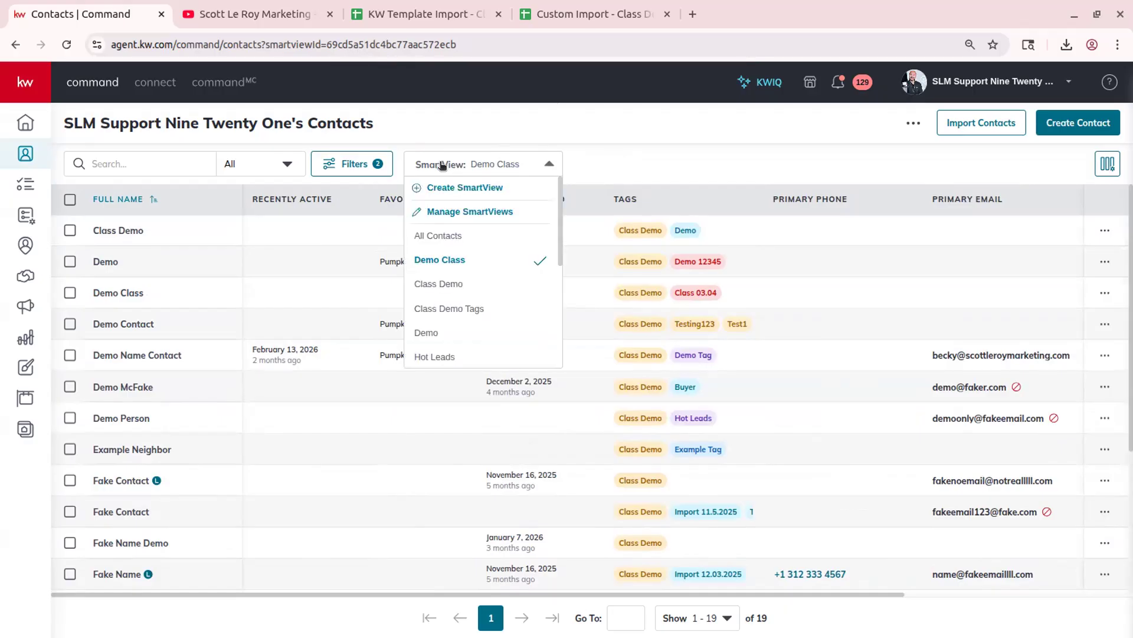
pyautogui.click(471, 211)
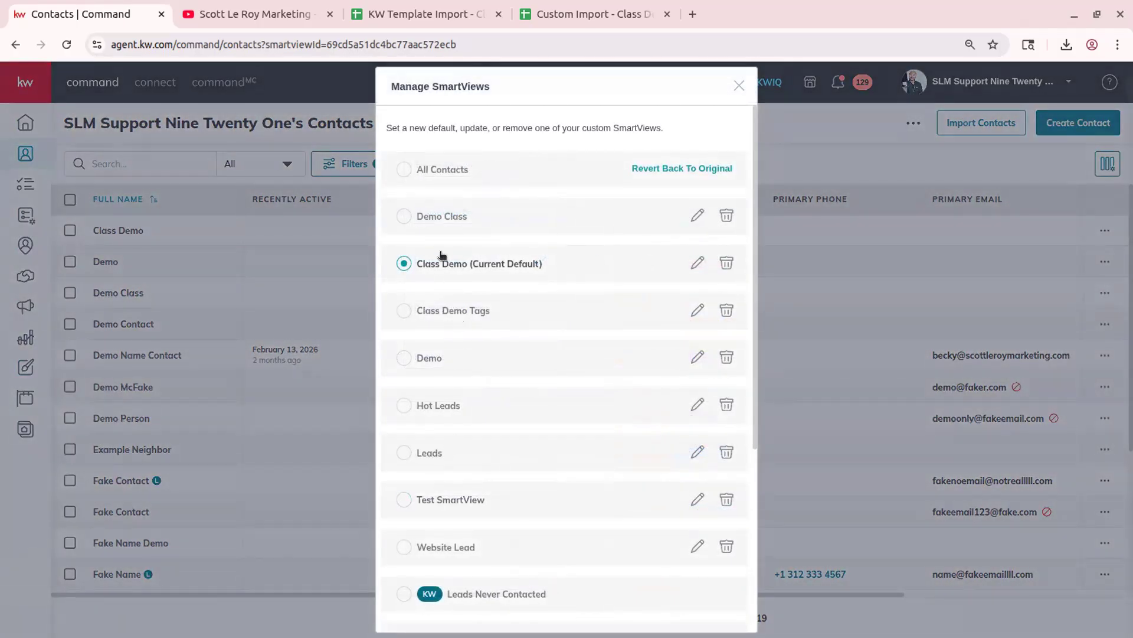
# - Leave Class Demo as the default view and cancel out of Manage SmartViews
pyautogui.click(449, 218)
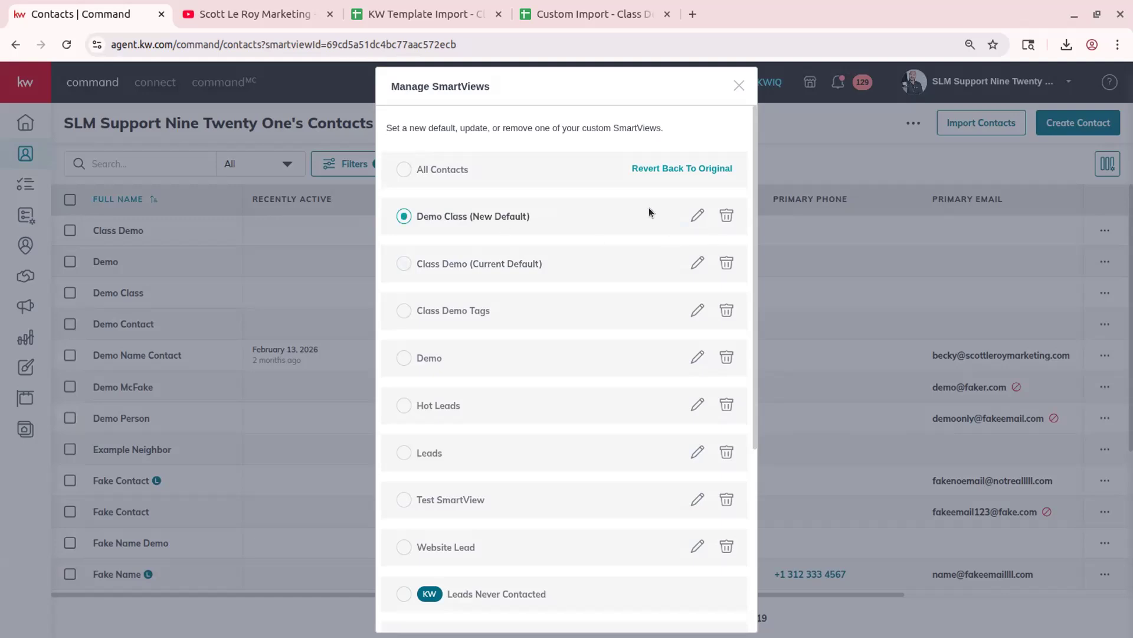
pyautogui.click(455, 260)
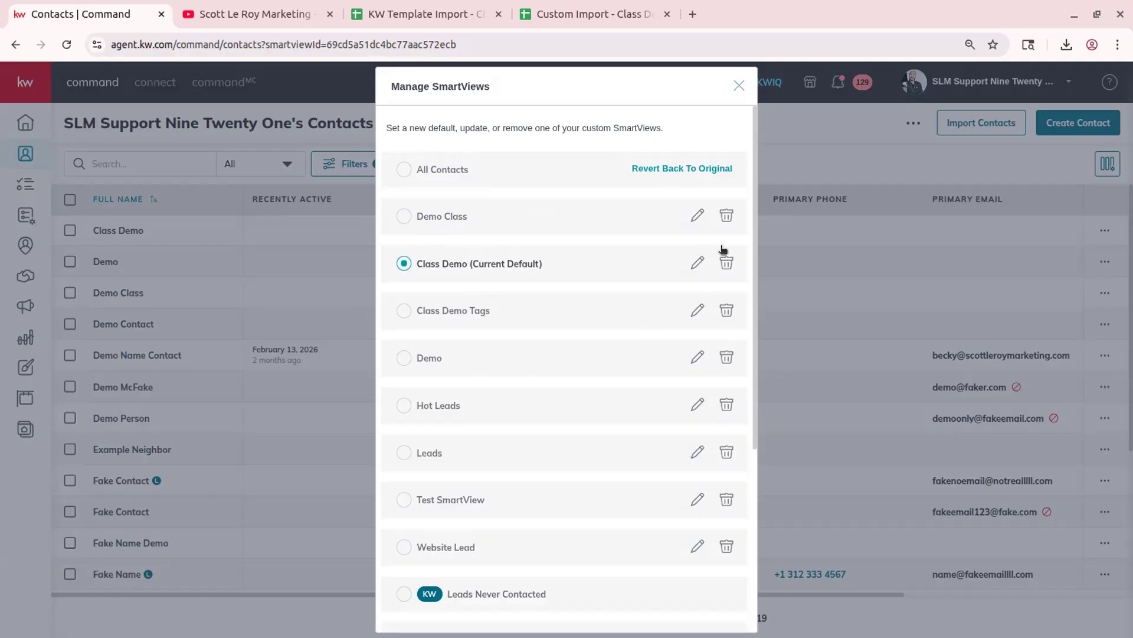
pyautogui.scroll(-2, 677, 325)
pyautogui.scroll(-4, 678, 320)
pyautogui.scroll(5, 678, 321)
pyautogui.scroll(-5, 678, 321)
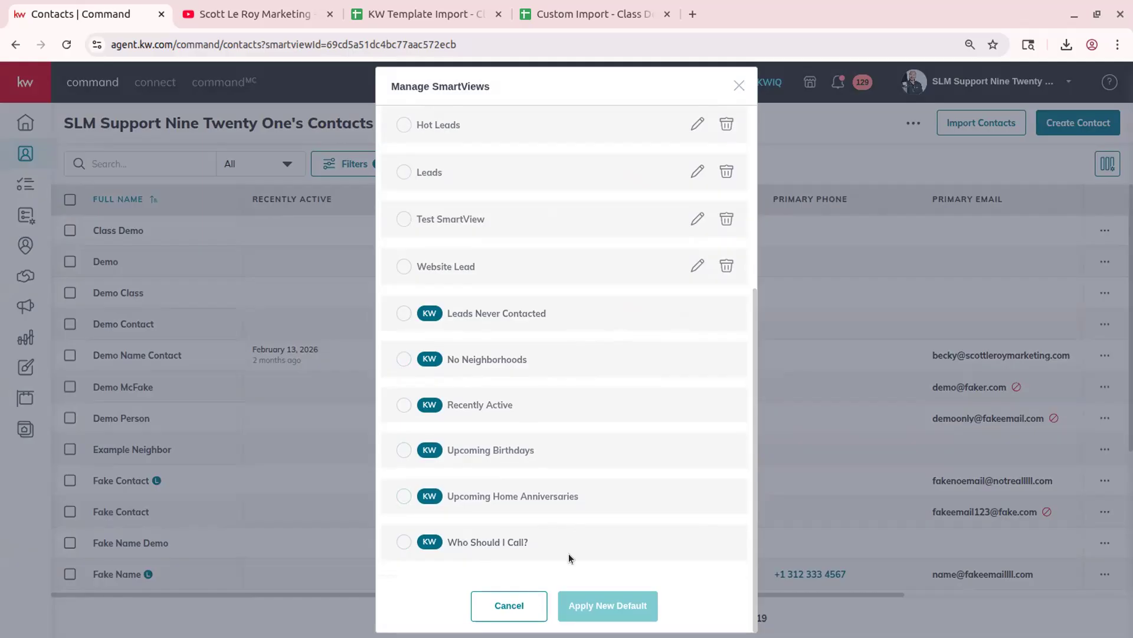
pyautogui.click(510, 606)
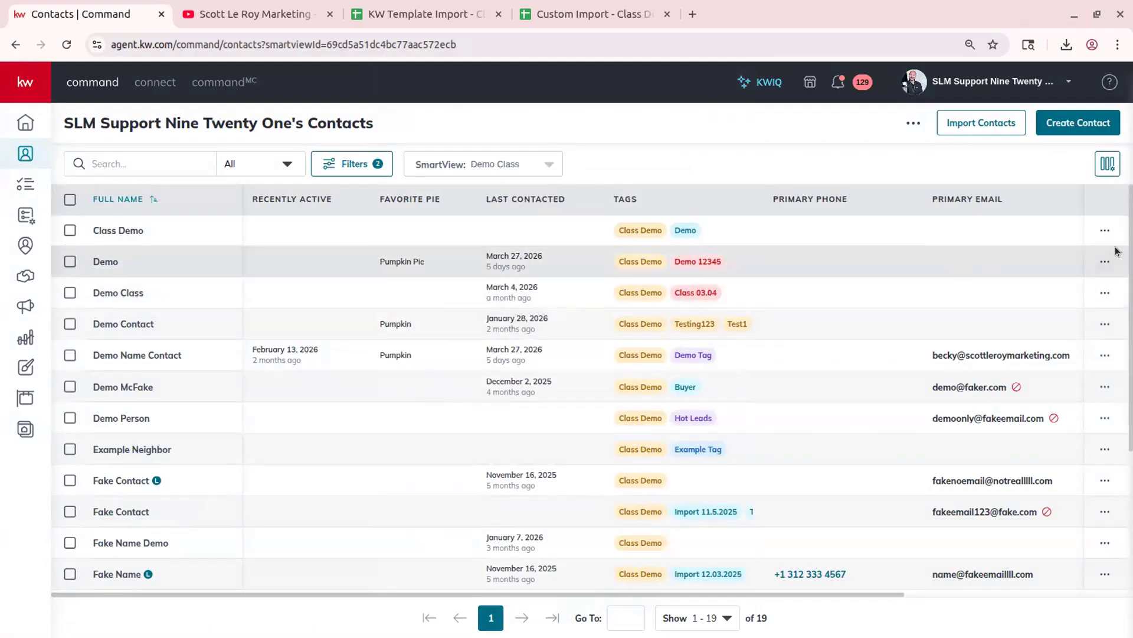
# - Select all 19 contacts with the table's header checkbox
pyautogui.click(1107, 163)
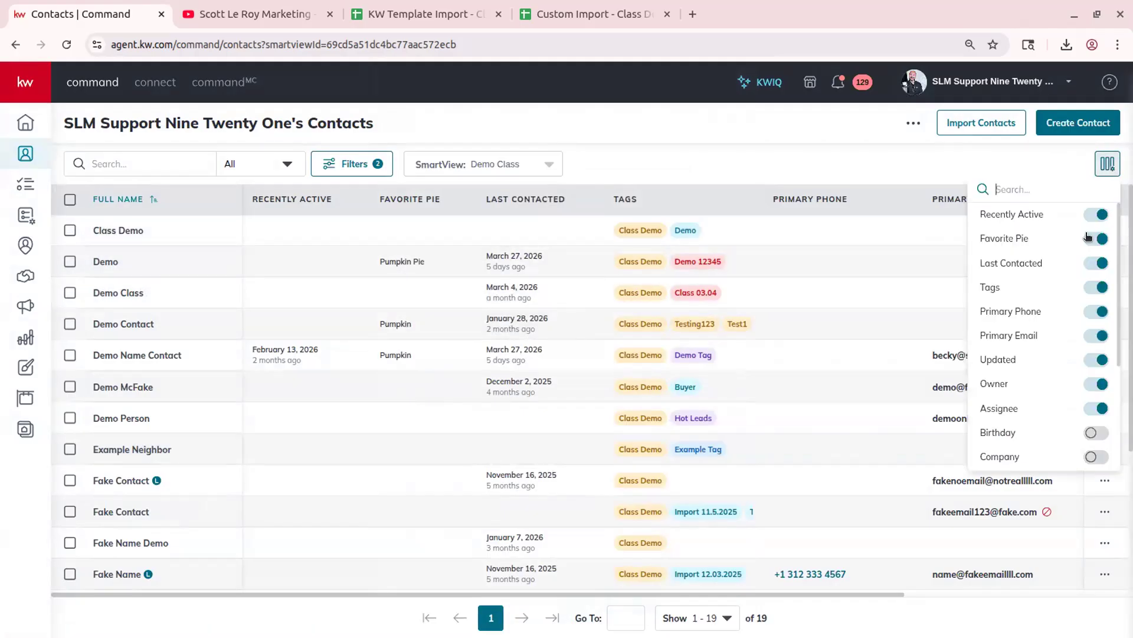
pyautogui.click(1107, 164)
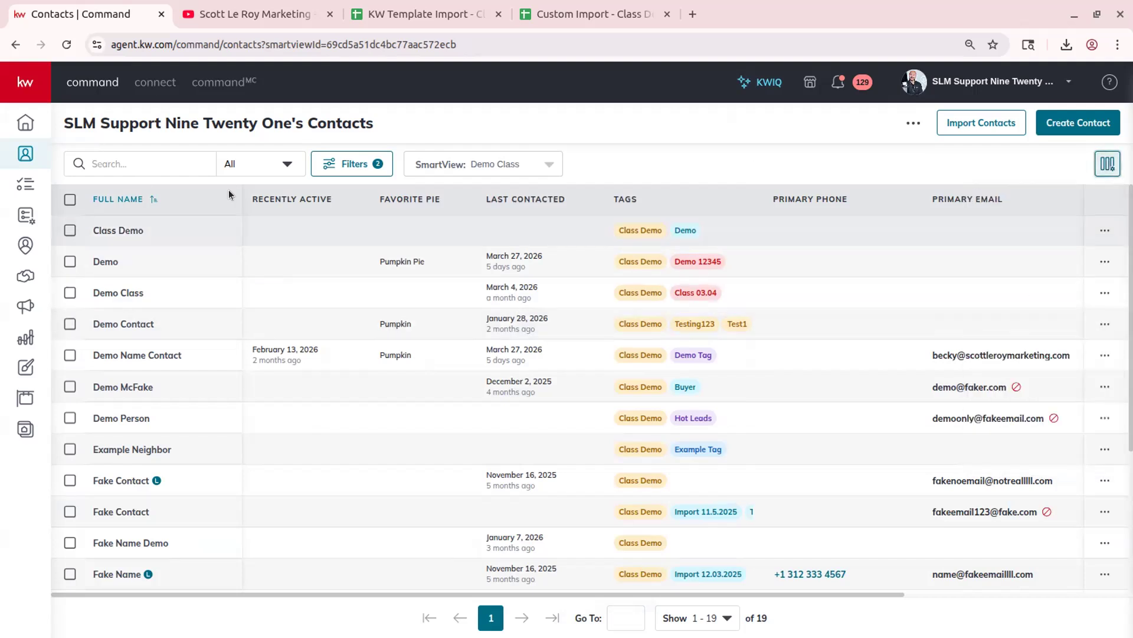
pyautogui.click(71, 201)
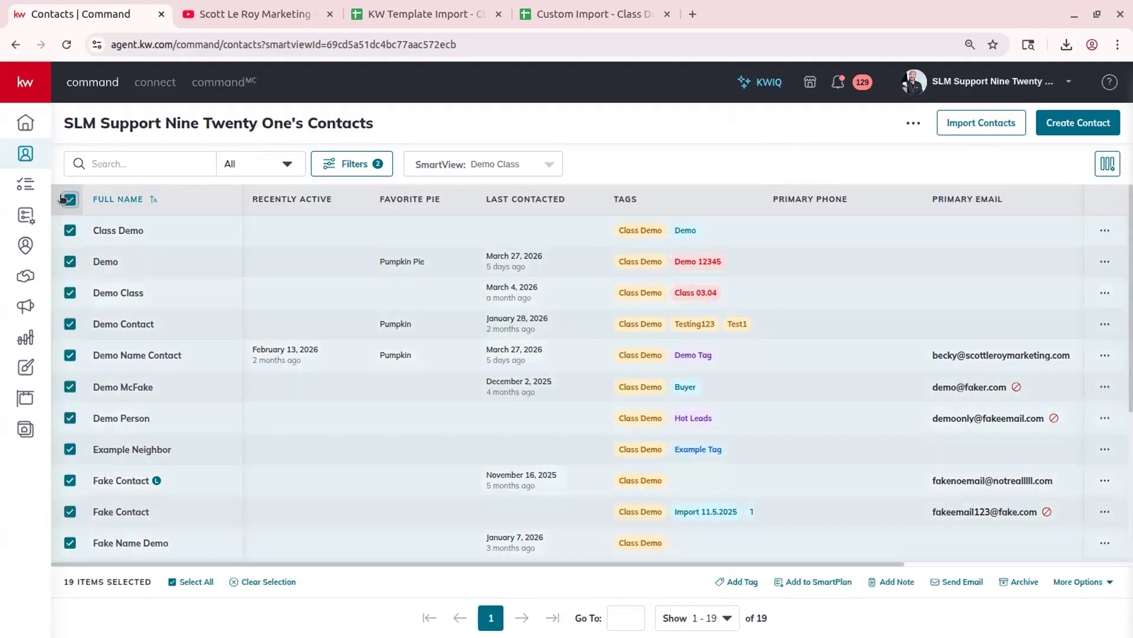
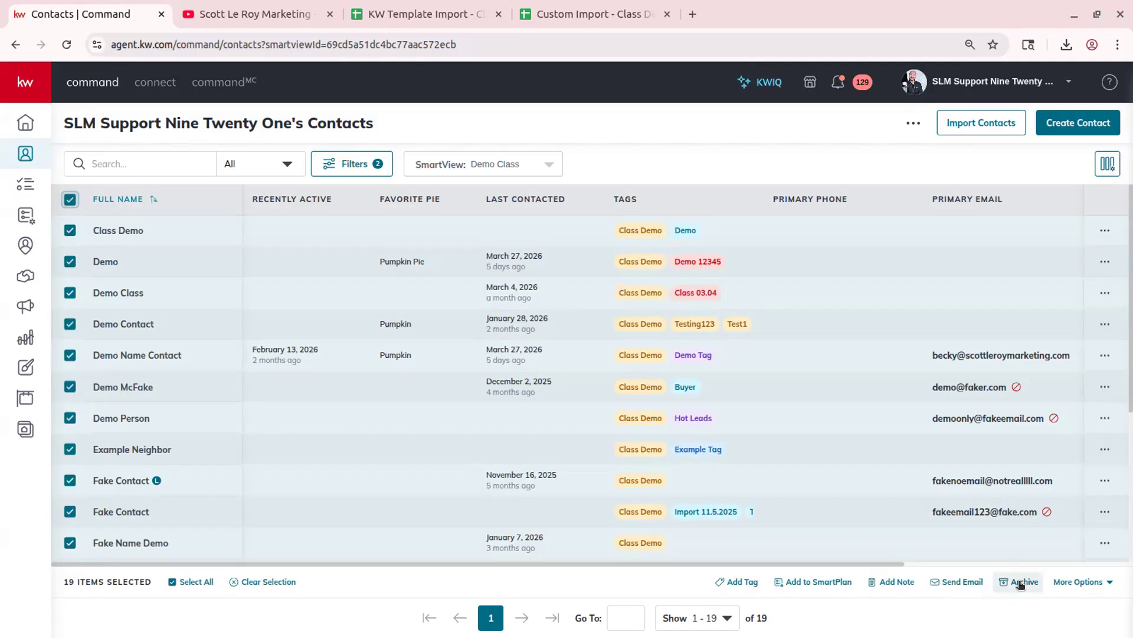
# - Look over the bulk actions for the selected contacts and keep 500 contacts per page
pyautogui.click(1088, 580)
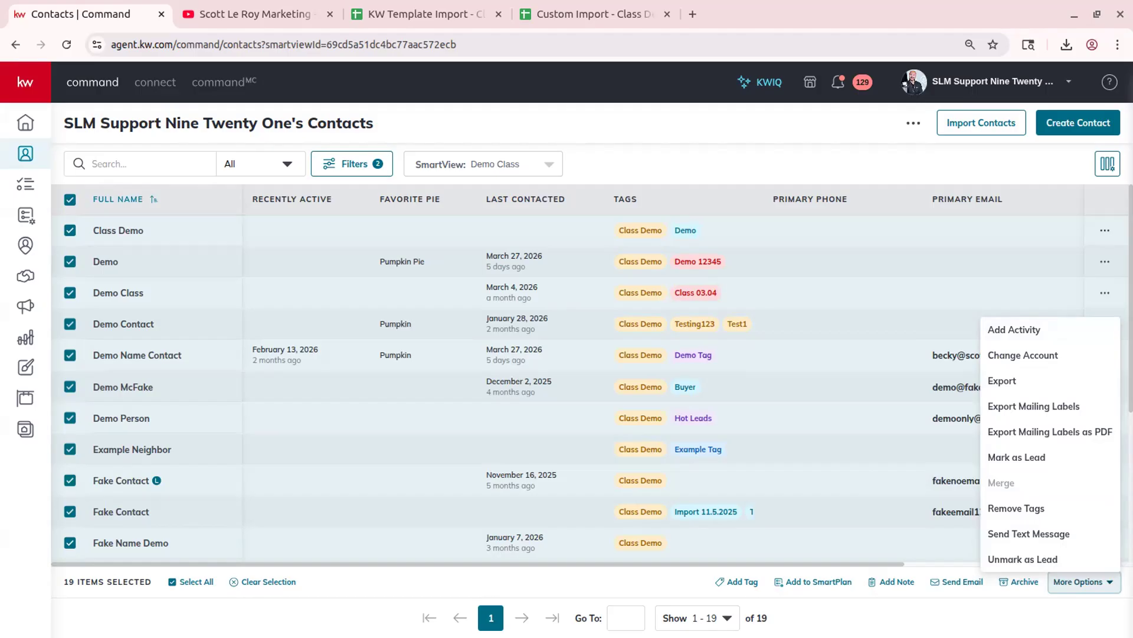
pyautogui.click(1108, 584)
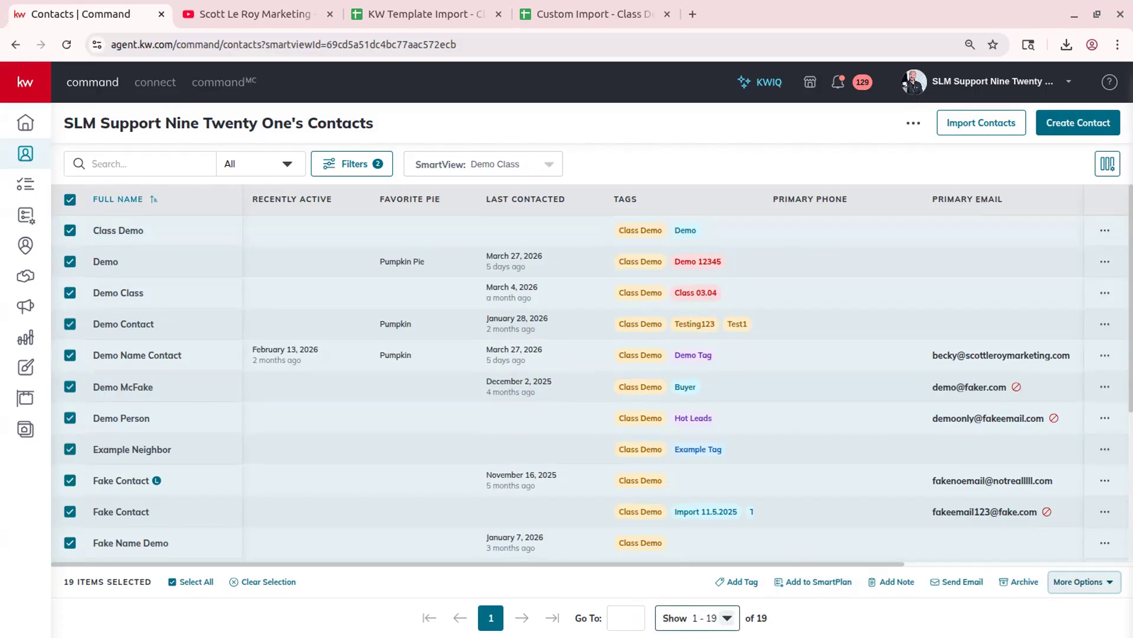
pyautogui.click(728, 618)
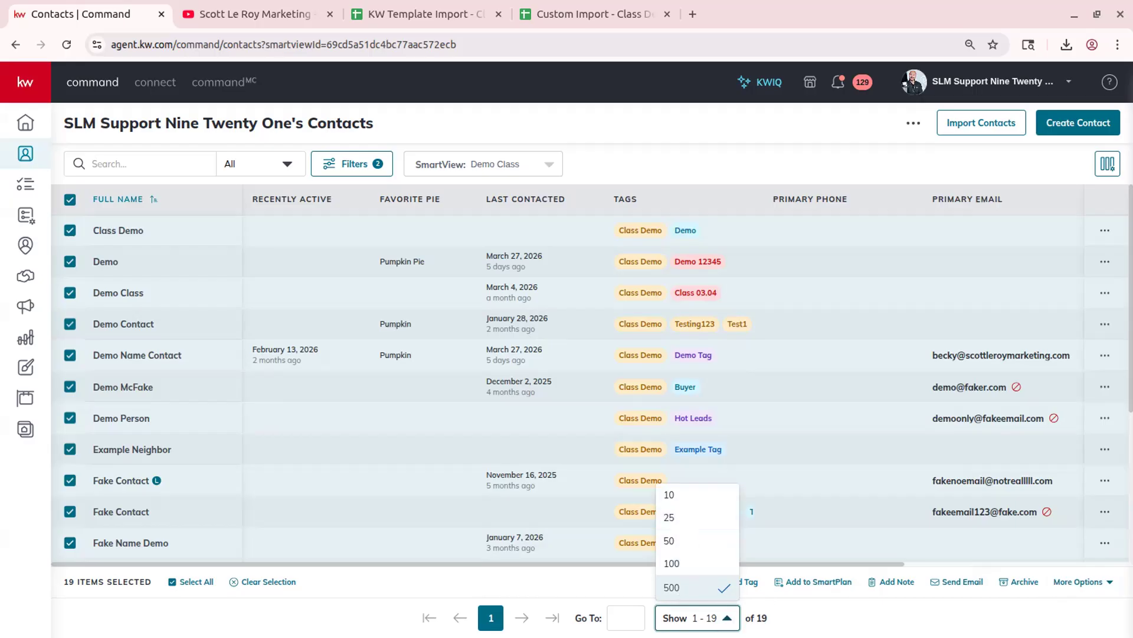
pyautogui.click(683, 592)
pyautogui.click(731, 619)
pyautogui.click(700, 588)
pyautogui.scroll(-5, 689, 308)
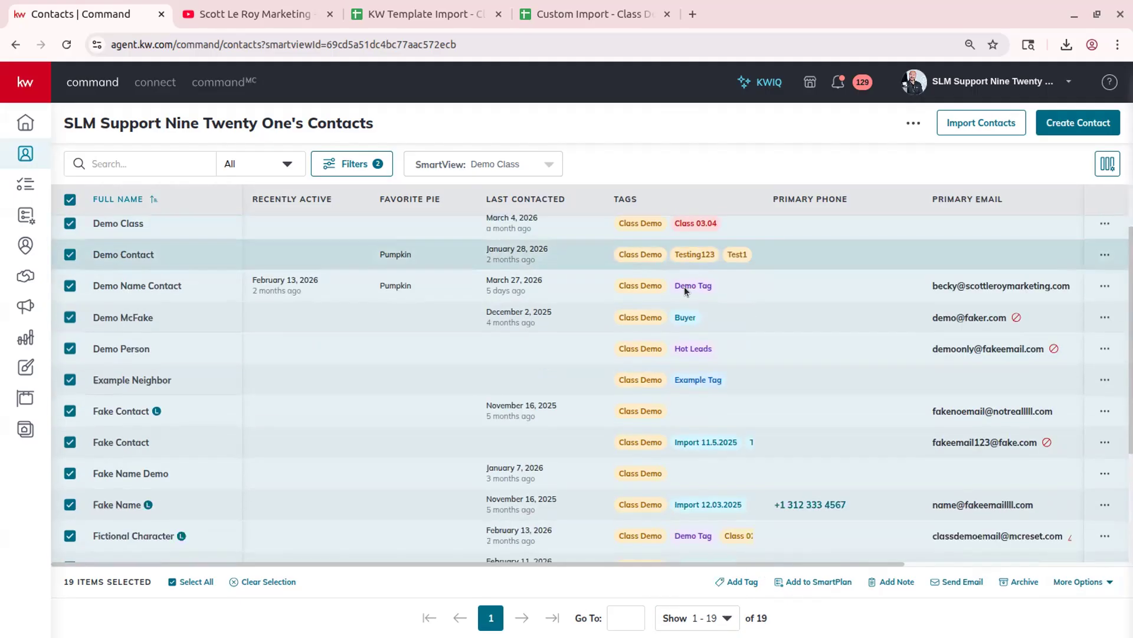
pyautogui.scroll(5, 99, 383)
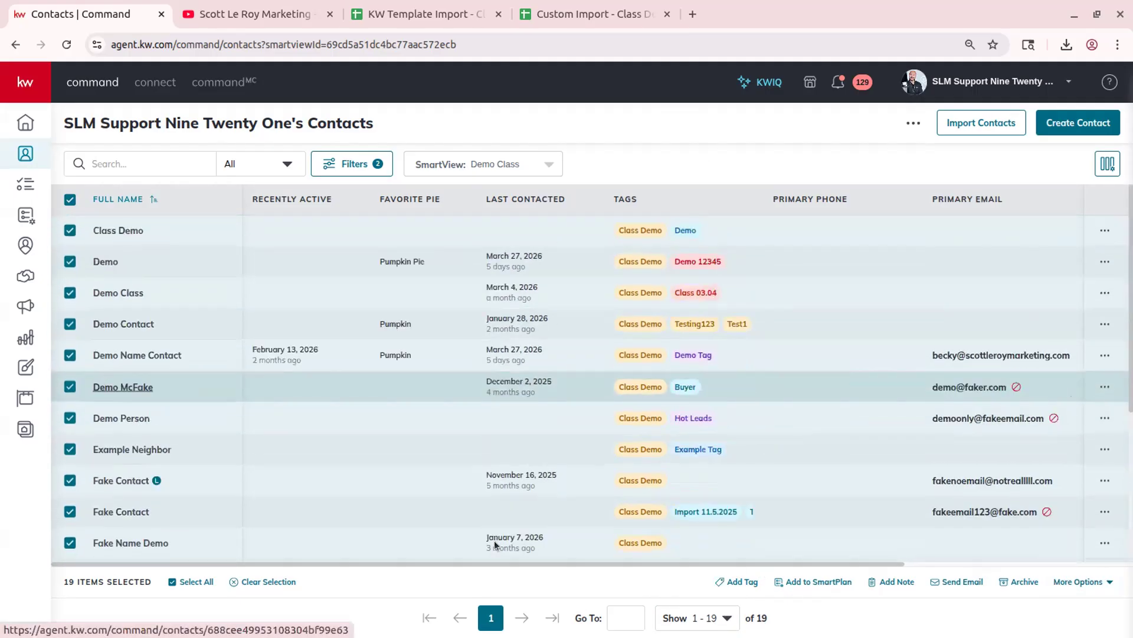
pyautogui.click(725, 616)
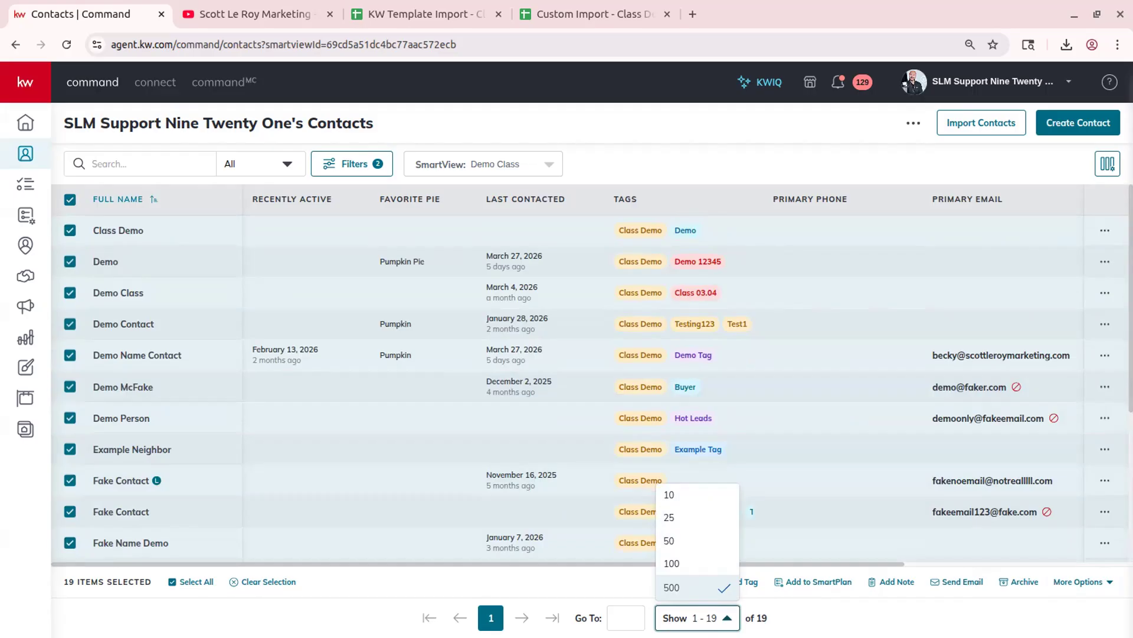
pyautogui.click(676, 589)
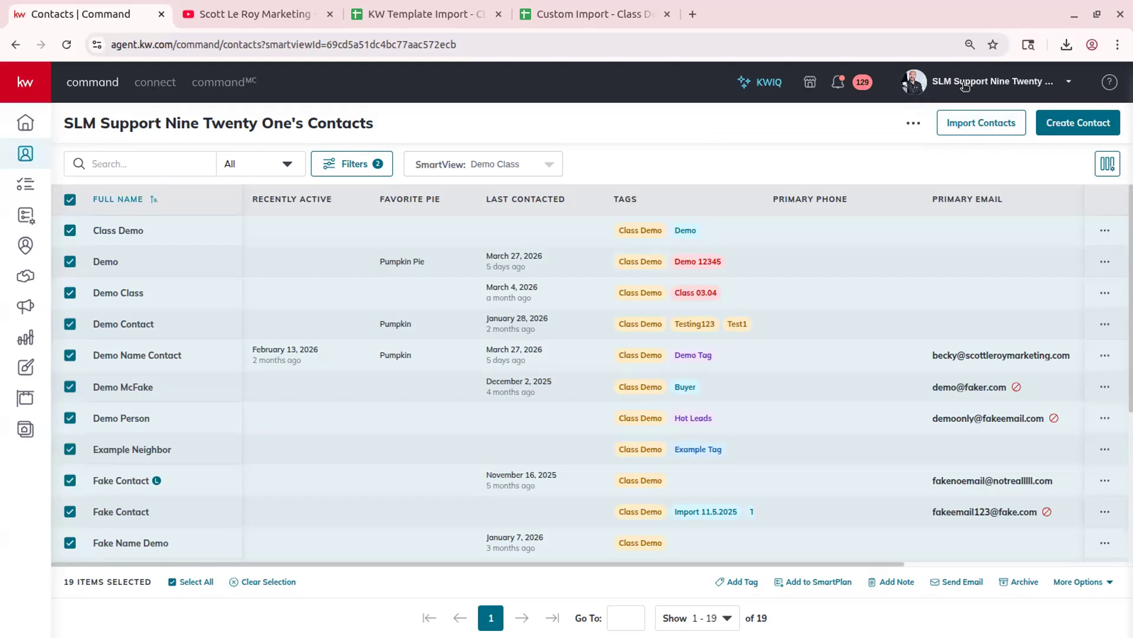
# - Confirm Settings > Command Settings > Contacts > Contact Archive is empty, then return to the contacts list
pyautogui.click(958, 87)
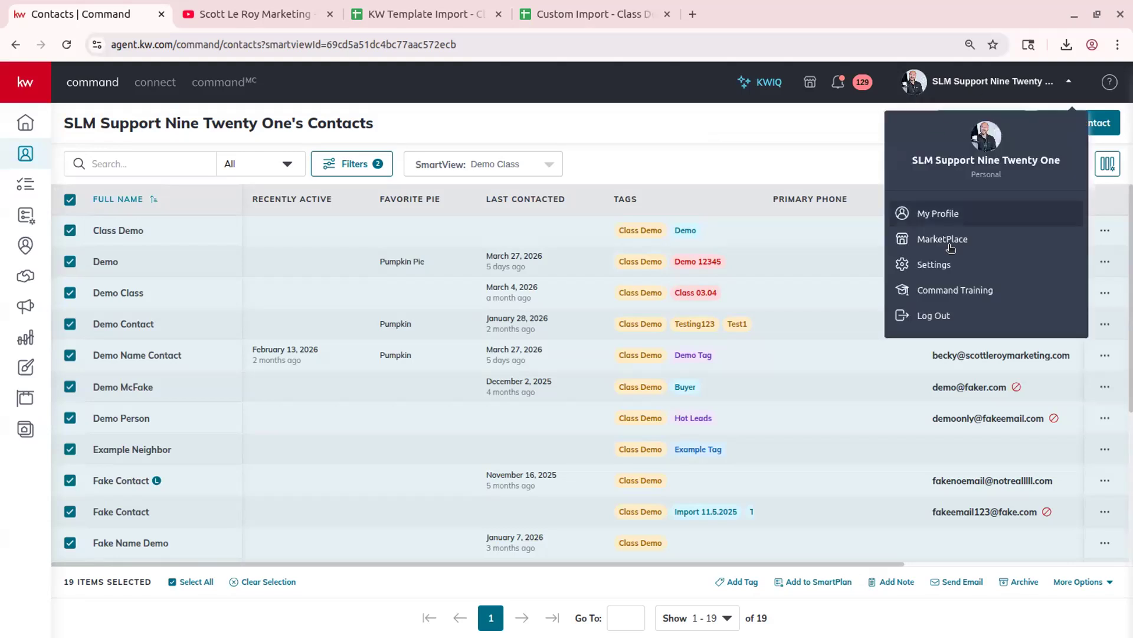
pyautogui.click(940, 264)
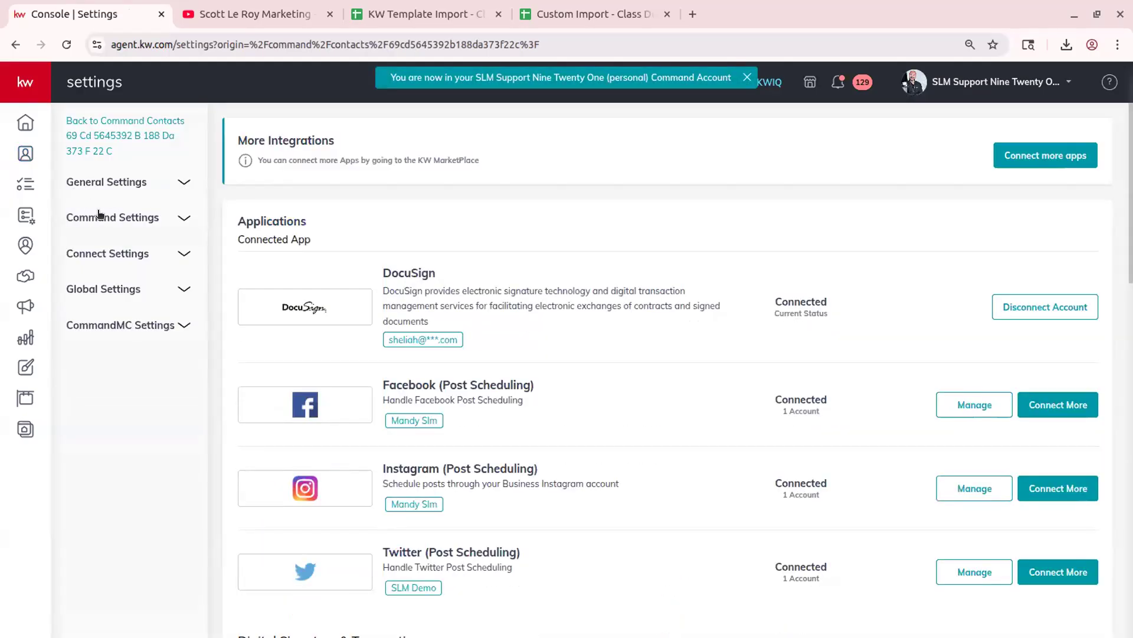
pyautogui.click(98, 217)
pyautogui.click(109, 272)
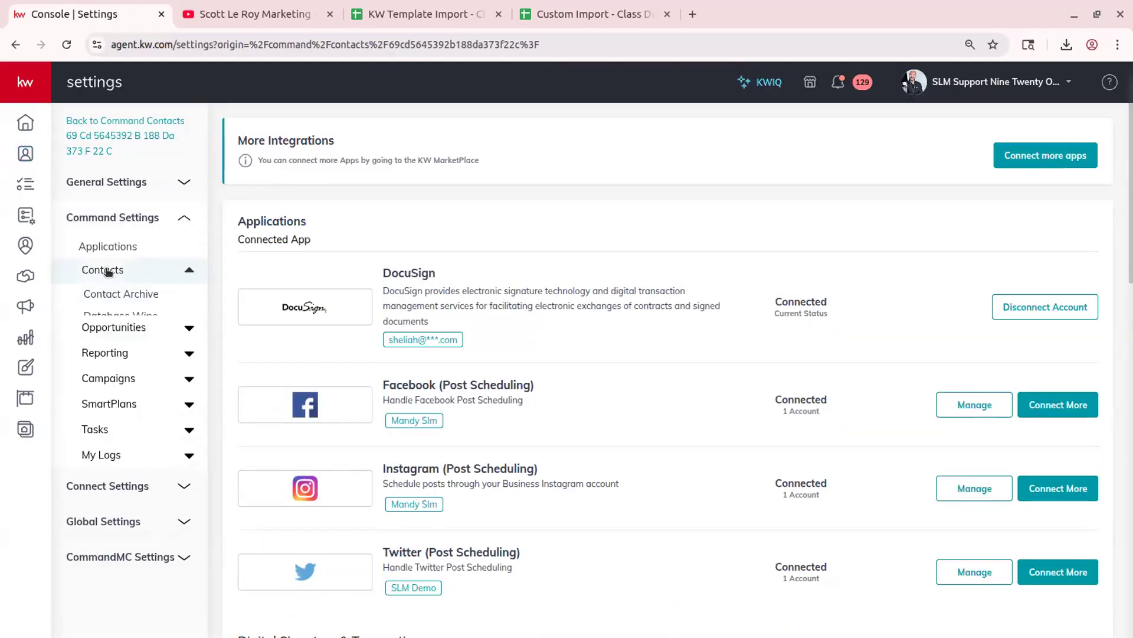
pyautogui.click(122, 295)
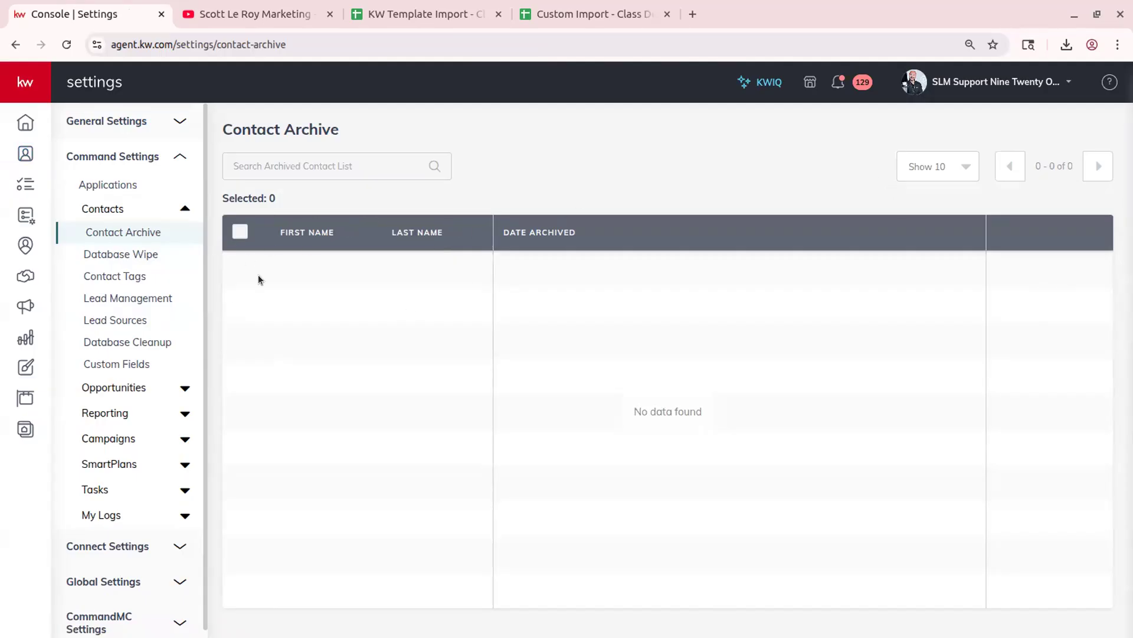
pyautogui.click(25, 153)
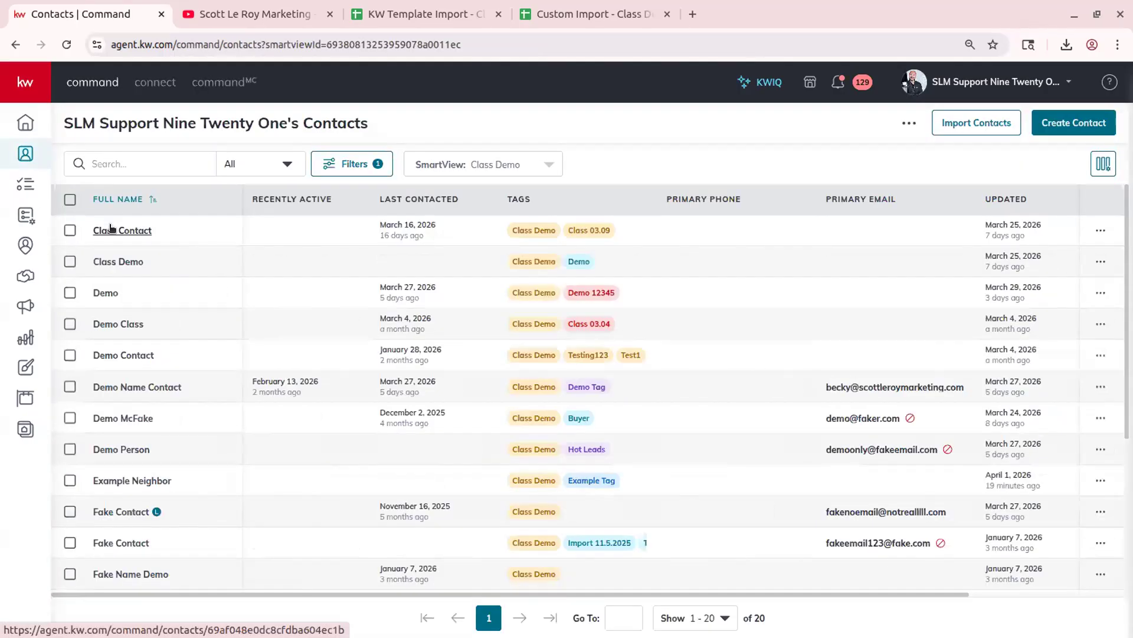
# - Archive Class Contact from its more-actions menu, confirm it, and go to account Settings
pyautogui.click(110, 229)
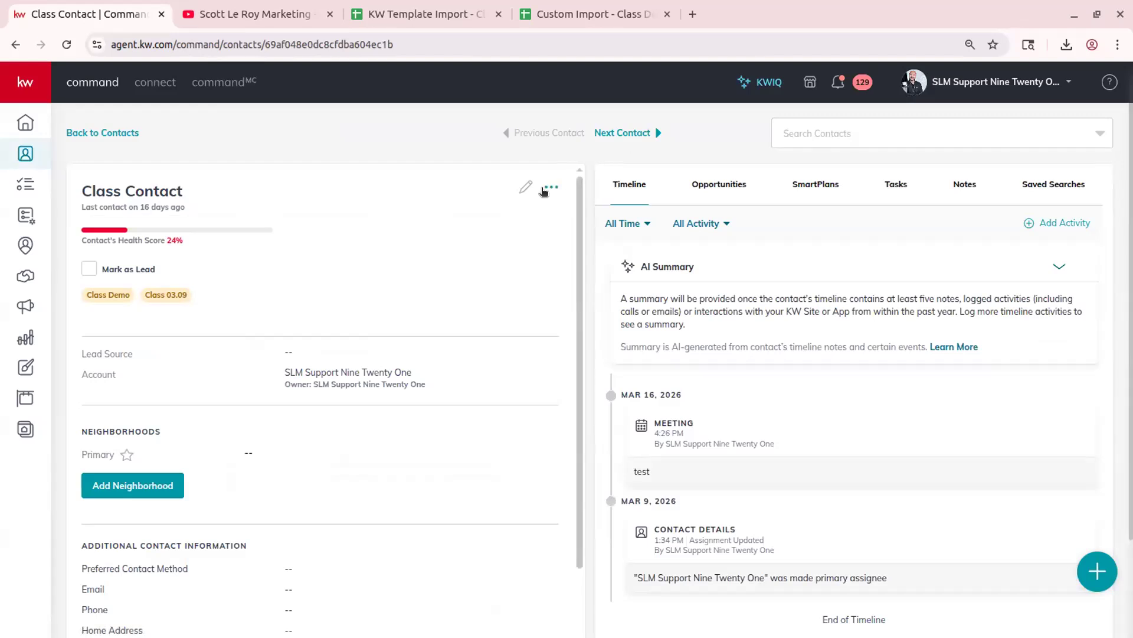
pyautogui.click(551, 188)
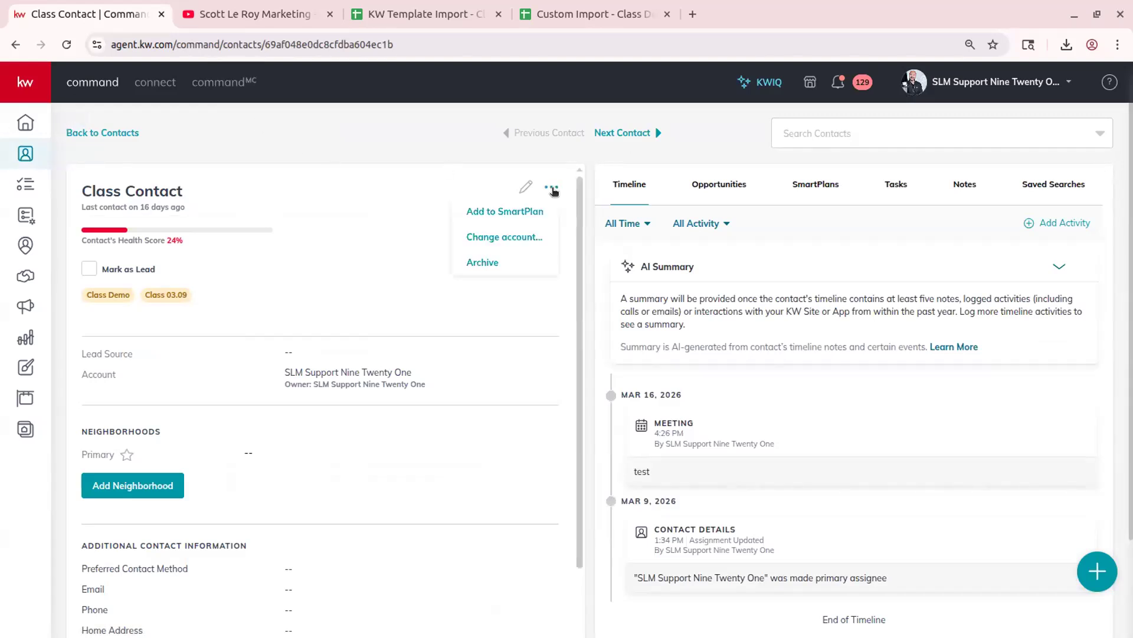
pyautogui.click(494, 262)
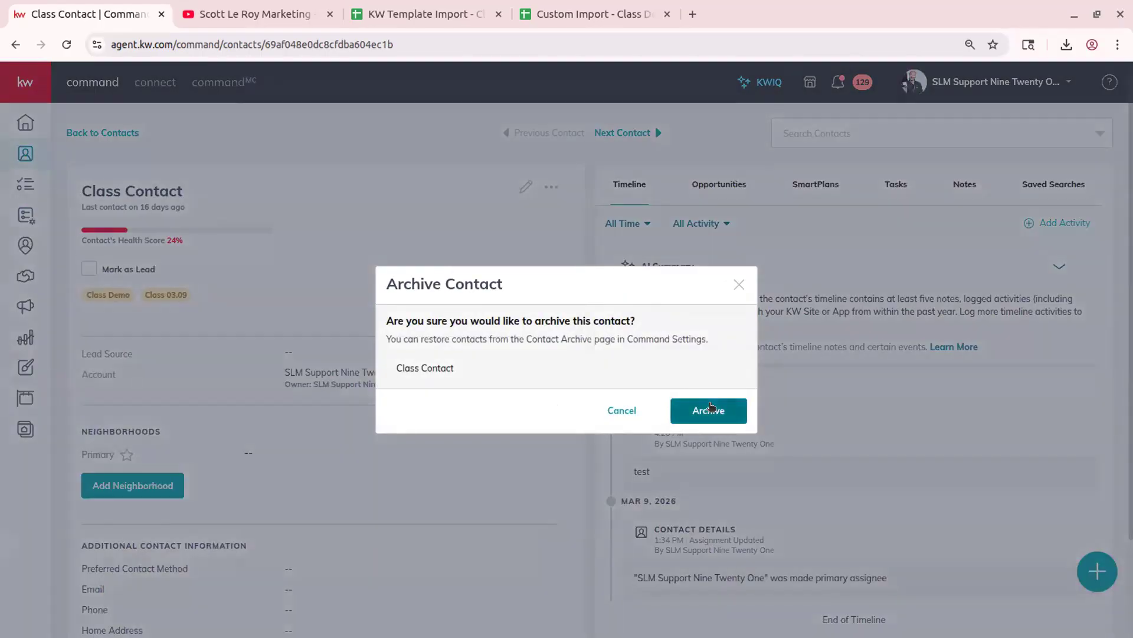
pyautogui.click(711, 407)
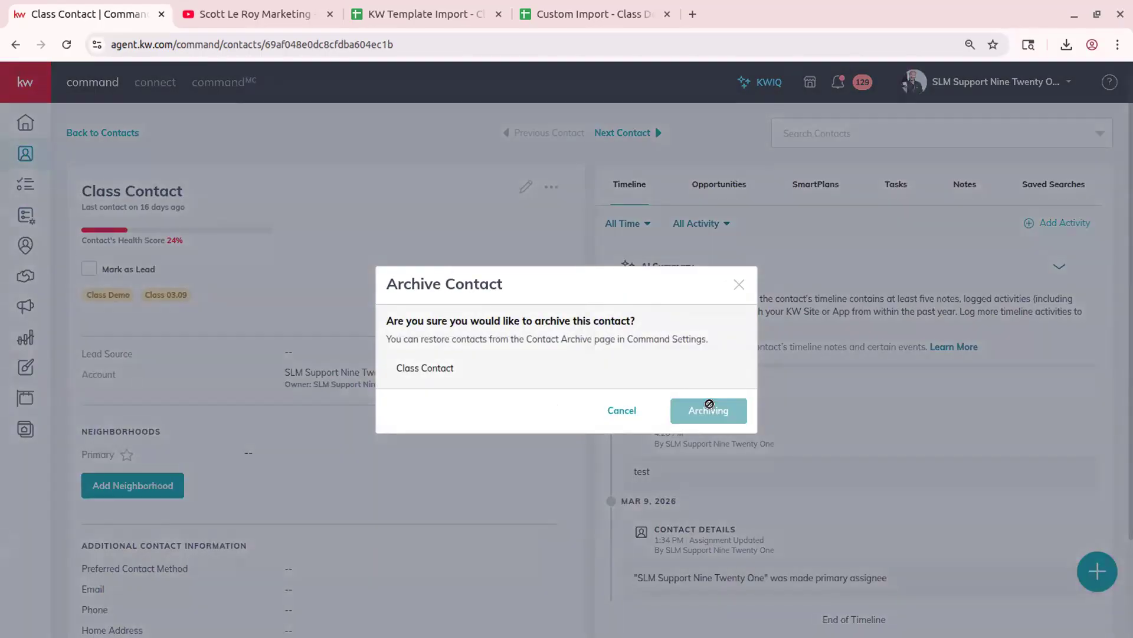
pyautogui.click(998, 82)
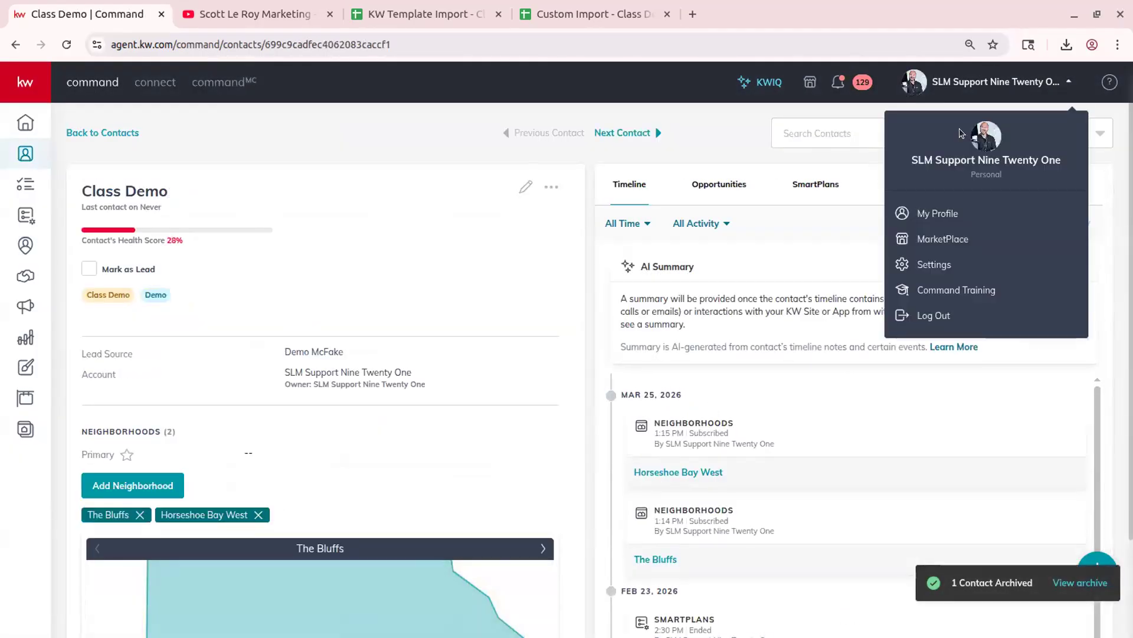
pyautogui.click(972, 264)
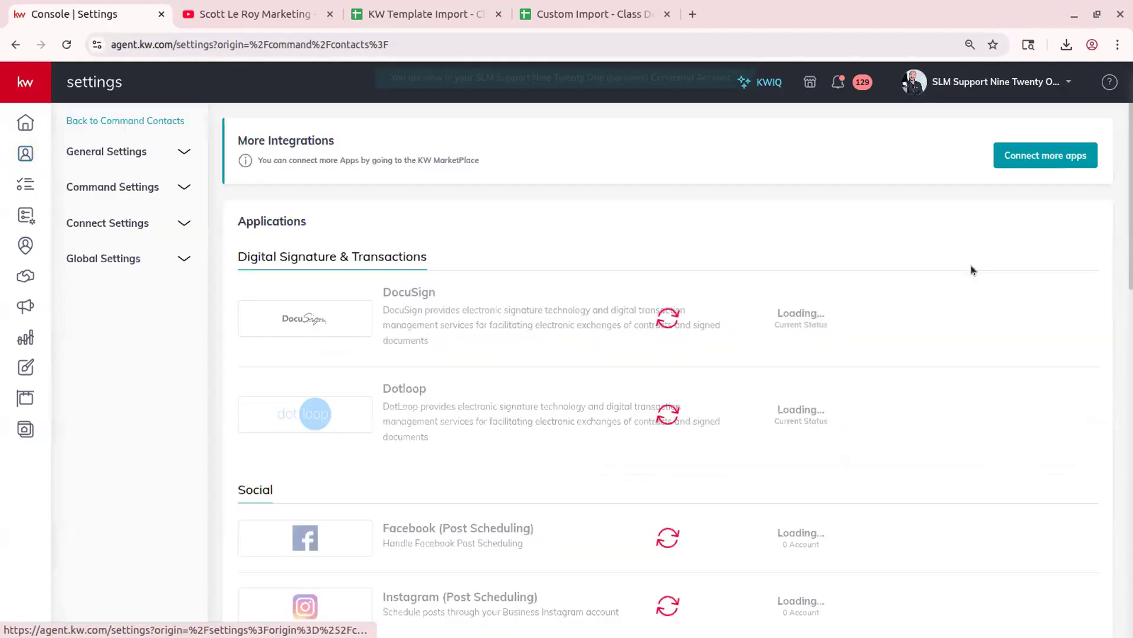
# - Restore the Class Contact row from Command Settings > Contacts > Contact Archive
pyautogui.click(137, 185)
pyautogui.click(140, 242)
pyautogui.click(123, 265)
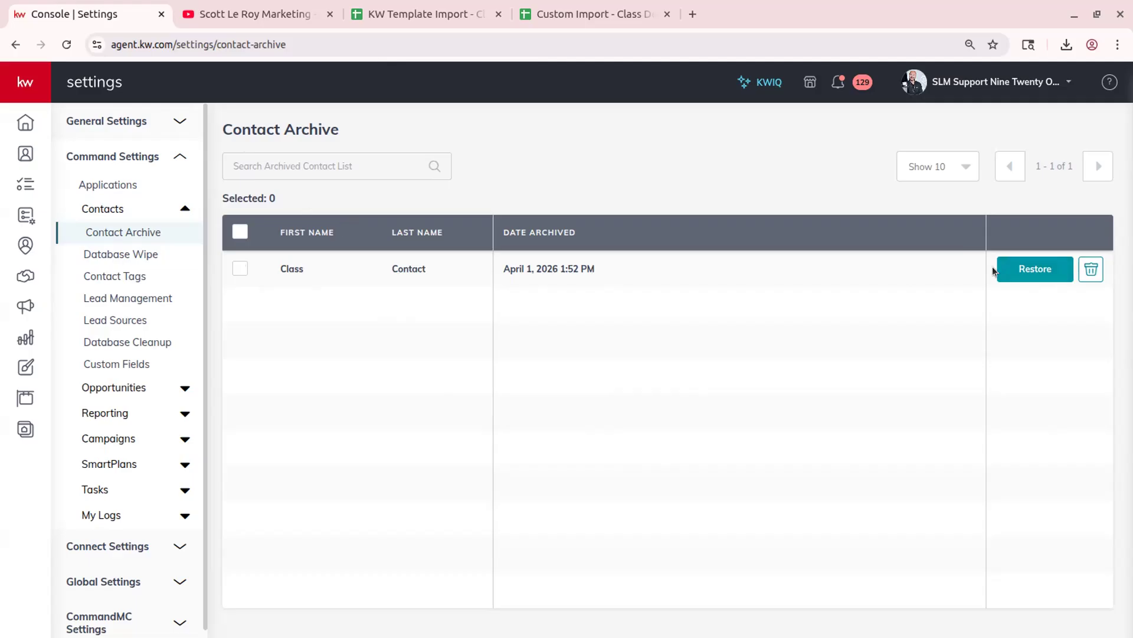
pyautogui.click(1027, 268)
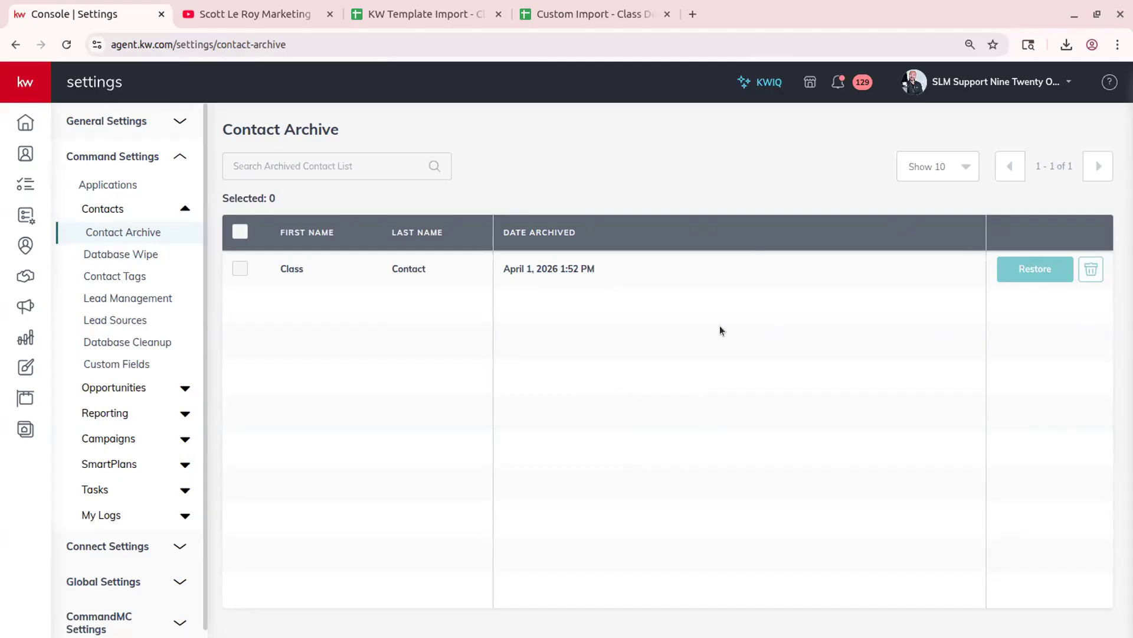
# - Review the Database Wipe page, then view the 58 contact tags, such as Class Demo
pyautogui.click(119, 260)
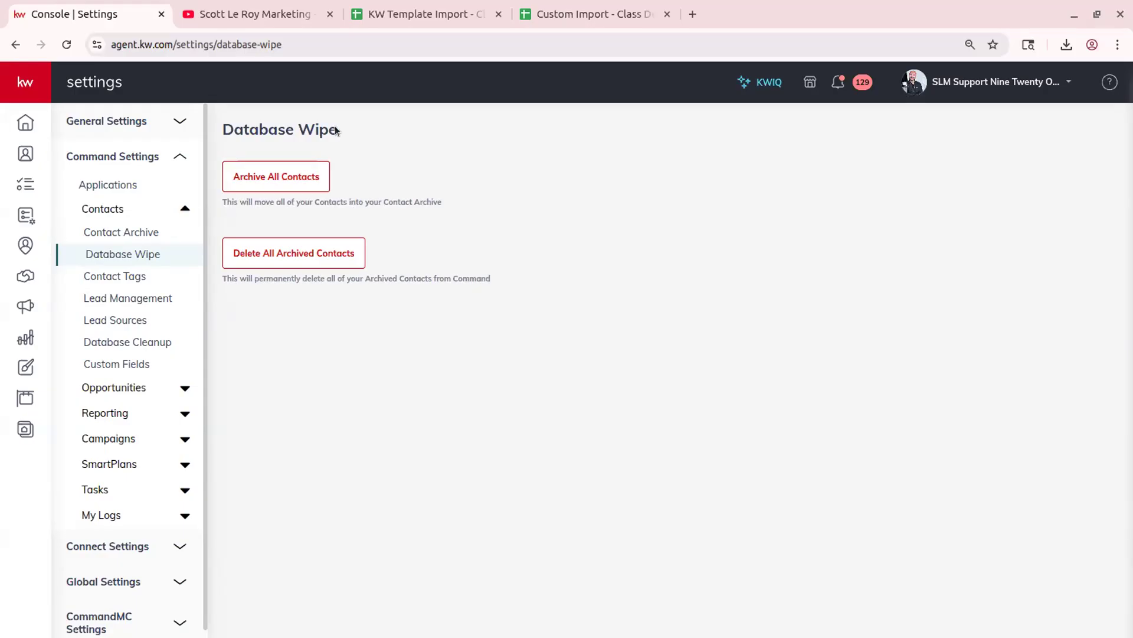
pyautogui.click(132, 281)
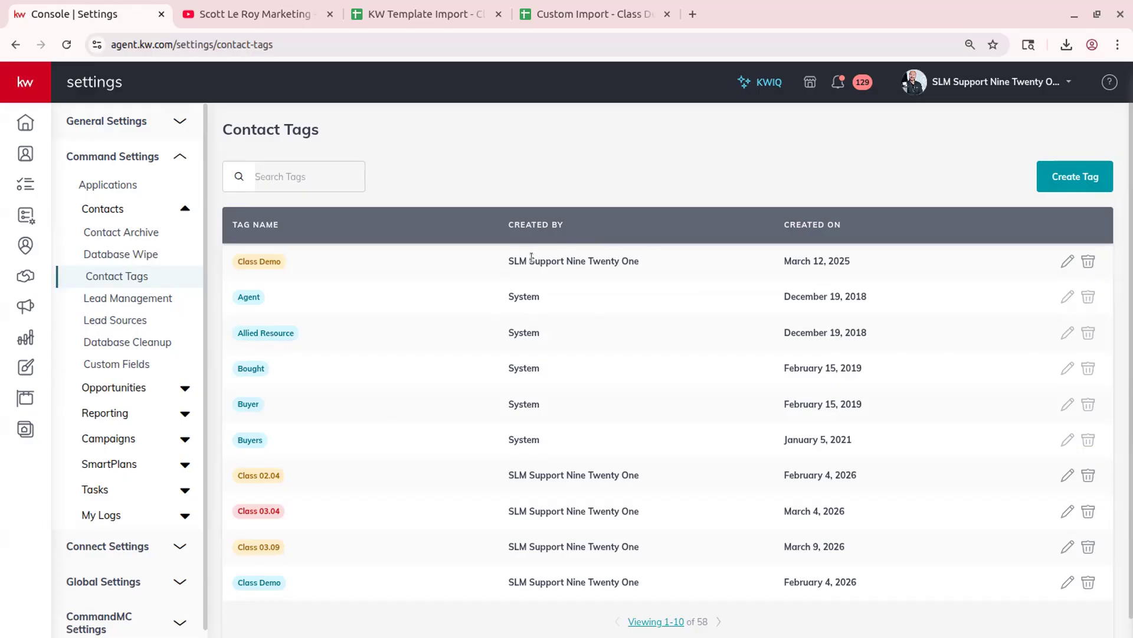
# - Select the first tag's creator name, then view the Lead Conversion 03/27 and Demo 03-27 rules
pyautogui.tripleClick(585, 272)
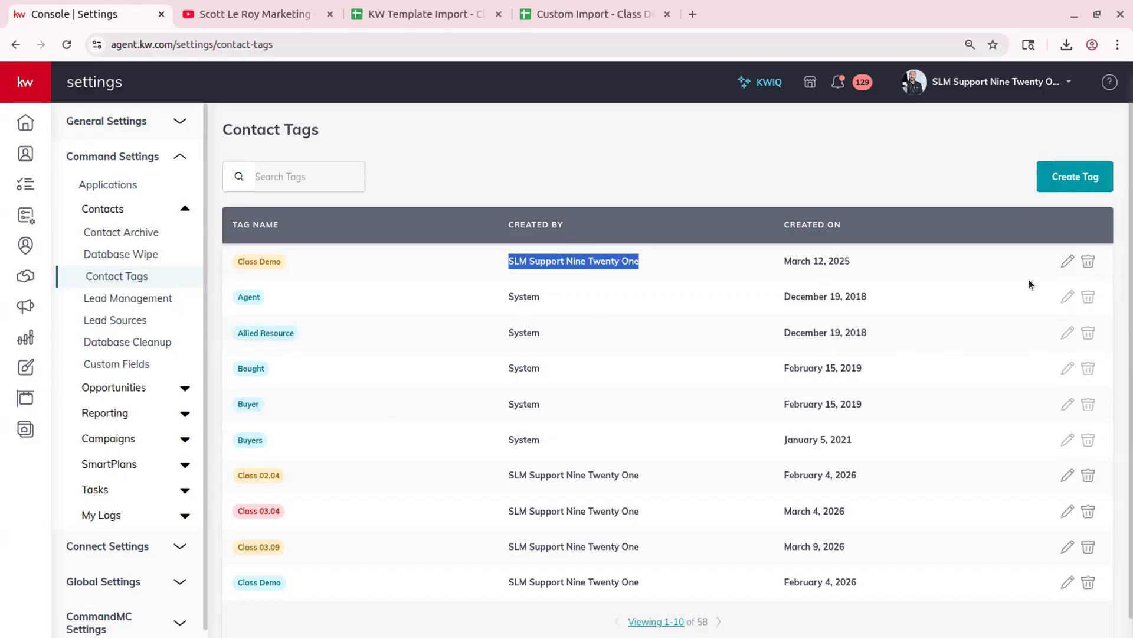
pyautogui.click(479, 154)
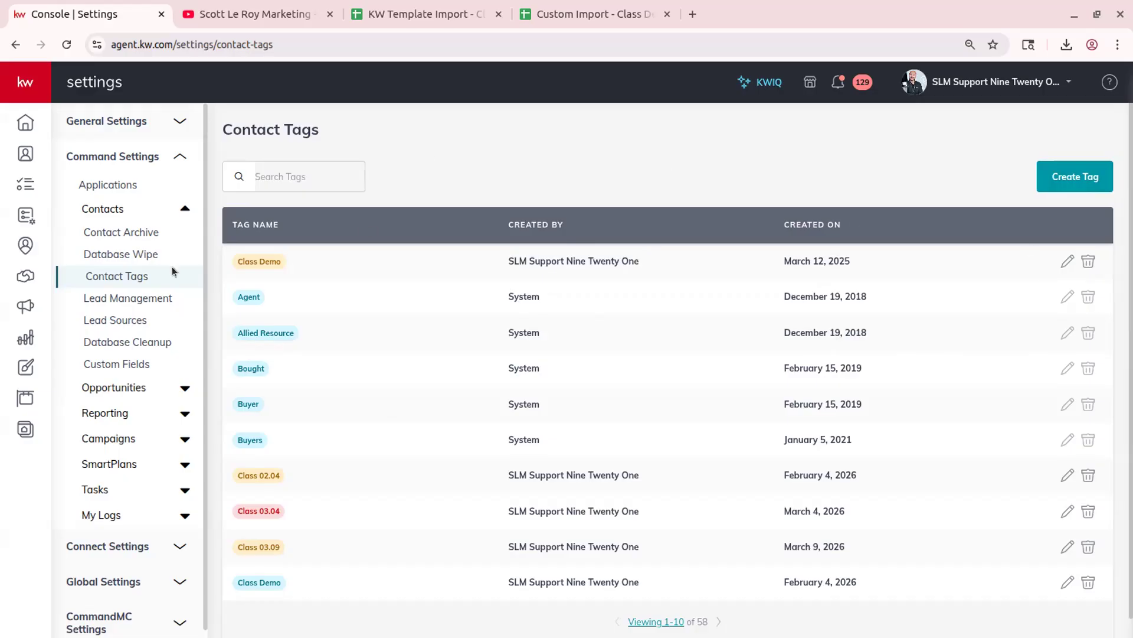
pyautogui.click(122, 297)
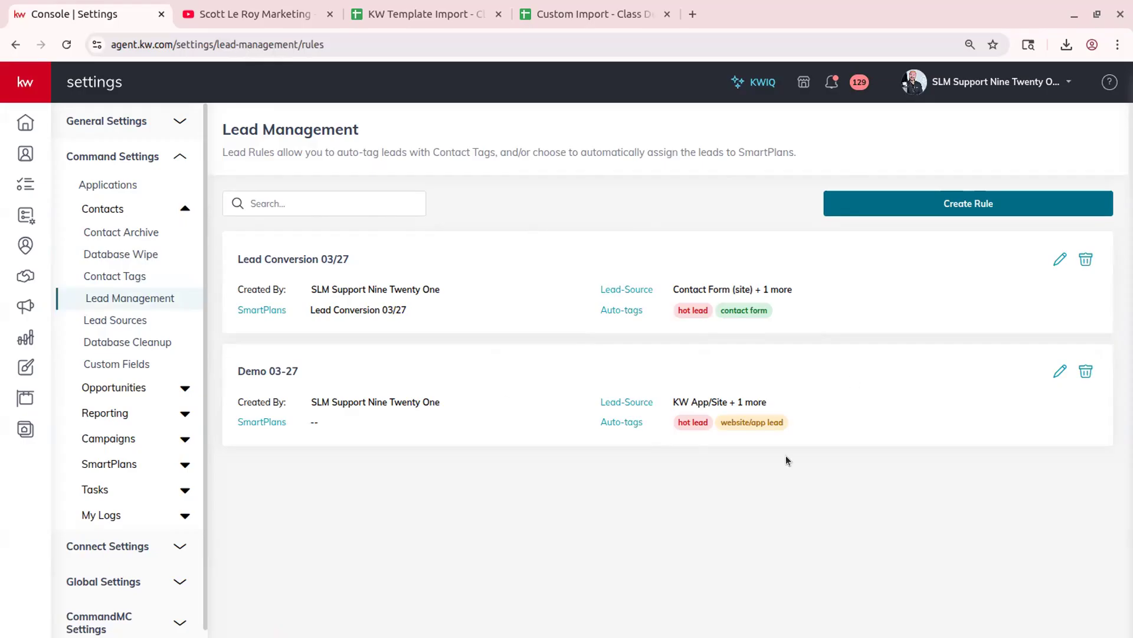
# - Sort the lead sources by creator and page through them ten at a time, past source 40
pyautogui.click(108, 322)
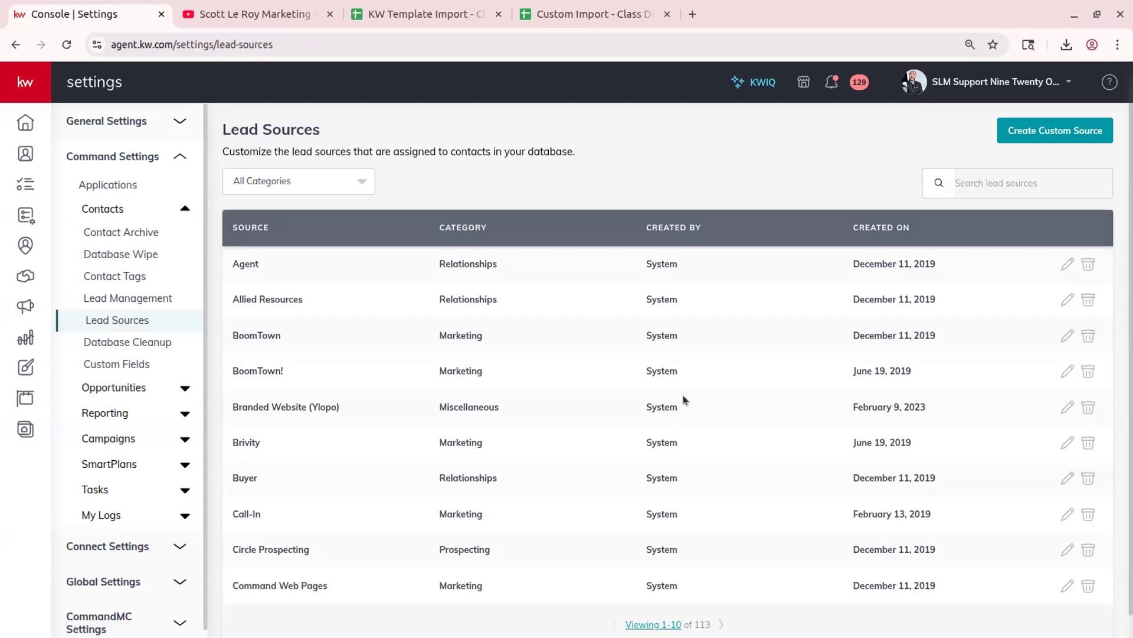
pyautogui.click(732, 225)
pyautogui.scroll(-1, 685, 321)
pyautogui.scroll(1, 684, 413)
pyautogui.click(721, 624)
pyautogui.scroll(-1, 721, 621)
pyautogui.scroll(1, 721, 597)
pyautogui.click(724, 622)
pyautogui.scroll(-1, 724, 604)
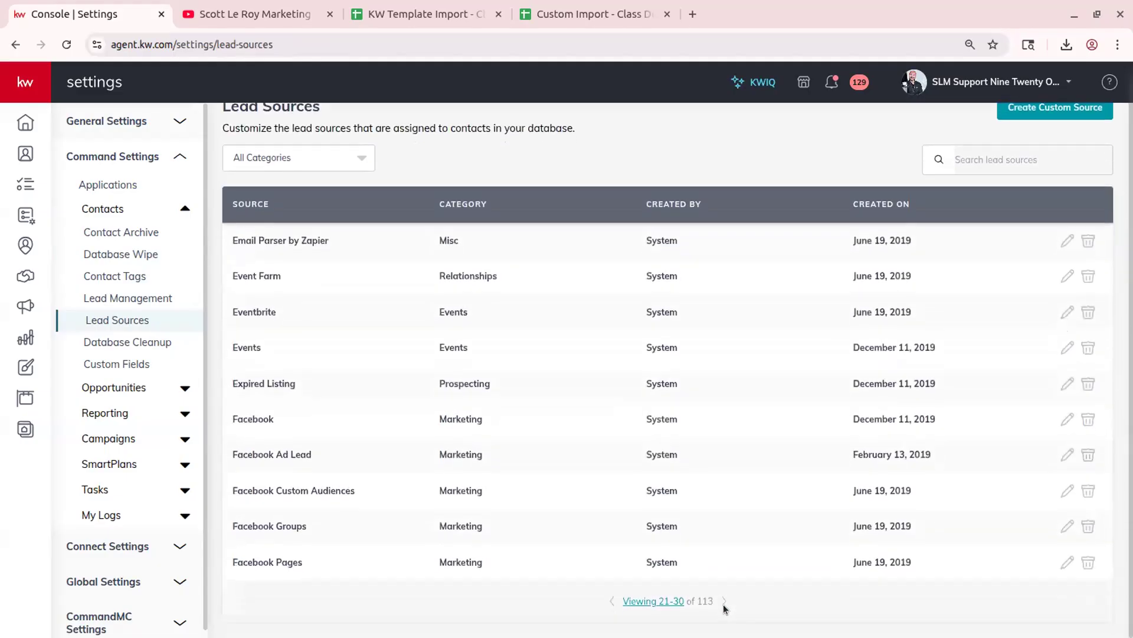
pyautogui.click(726, 601)
pyautogui.scroll(-1, 724, 601)
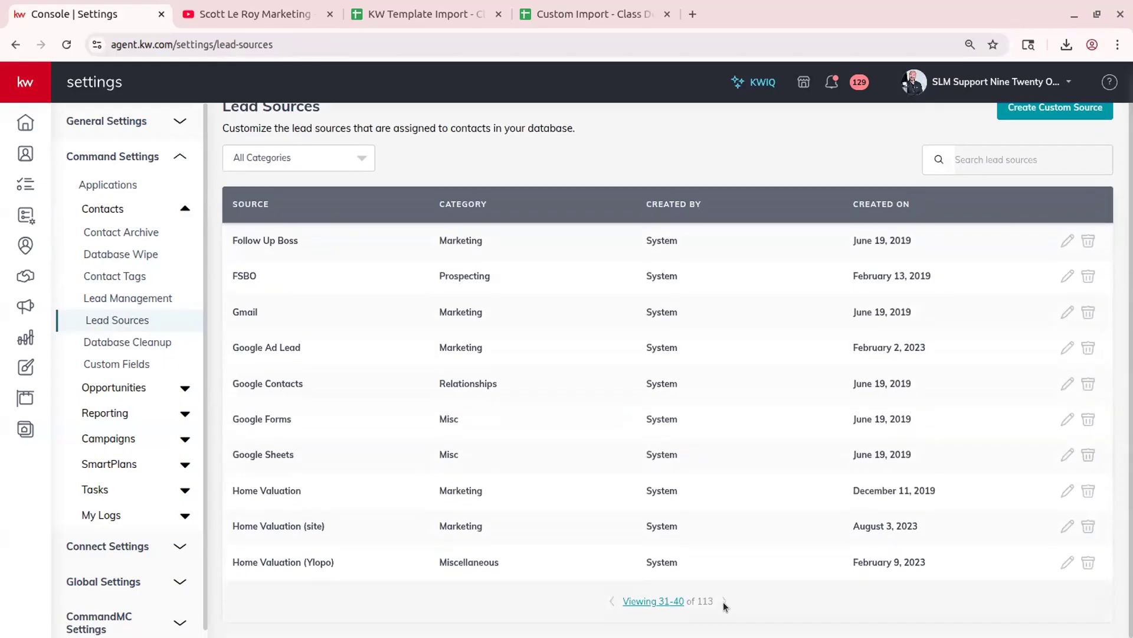
pyautogui.click(722, 601)
pyautogui.scroll(-1, 719, 602)
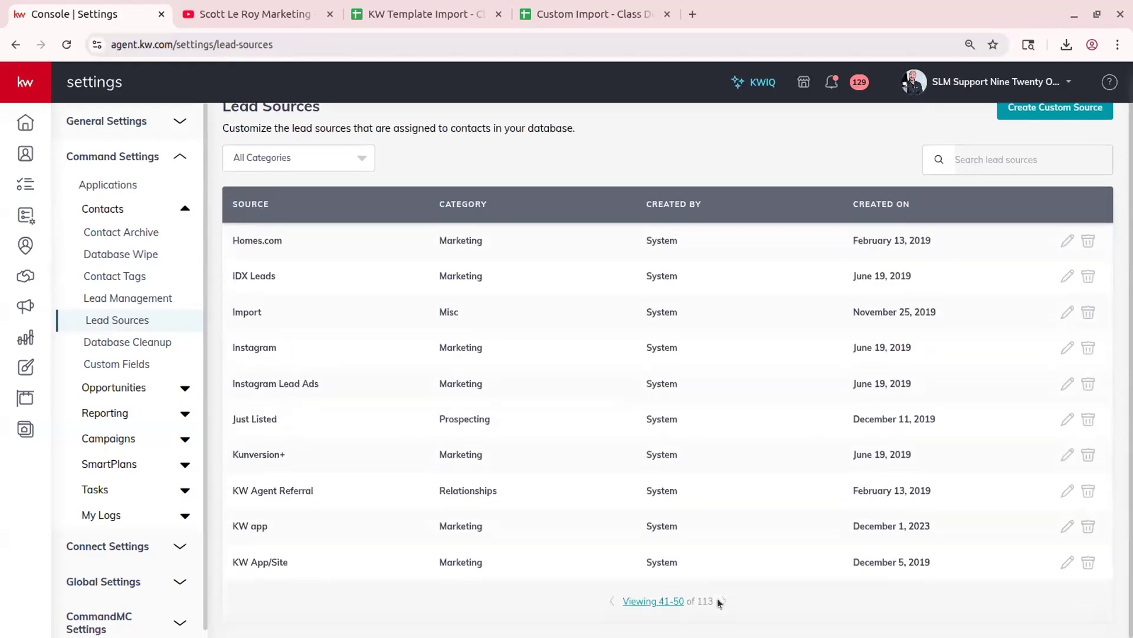
# - Show 100 lead sources per page and highlight the custom Testing source under Prospecting
pyautogui.click(654, 601)
pyautogui.click(653, 577)
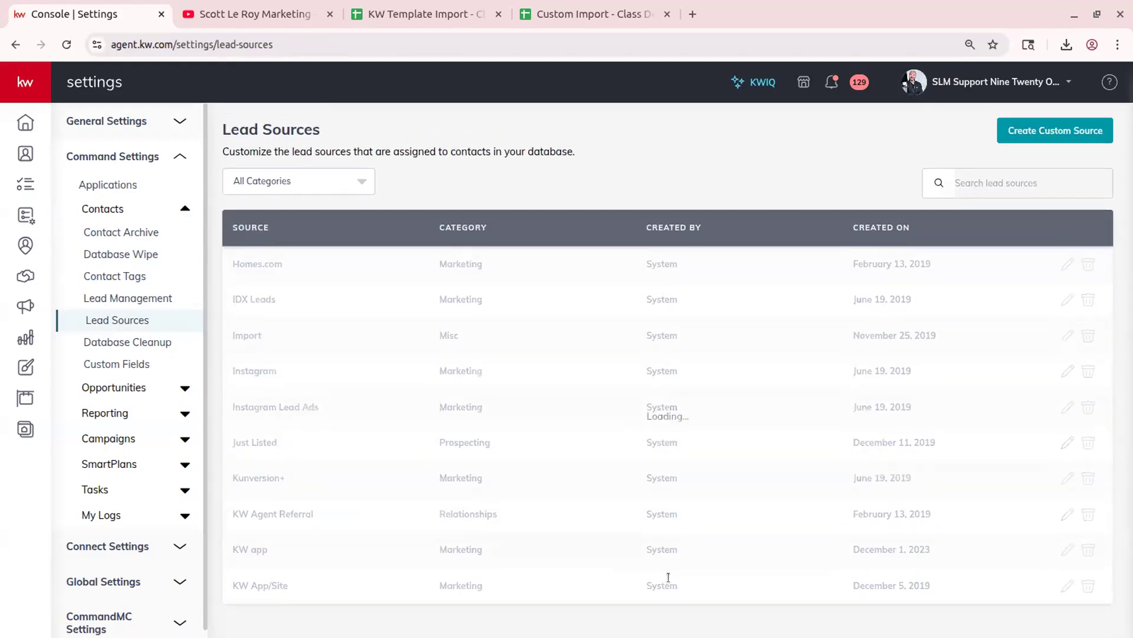
pyautogui.scroll(-10, 667, 566)
pyautogui.scroll(-20, 671, 555)
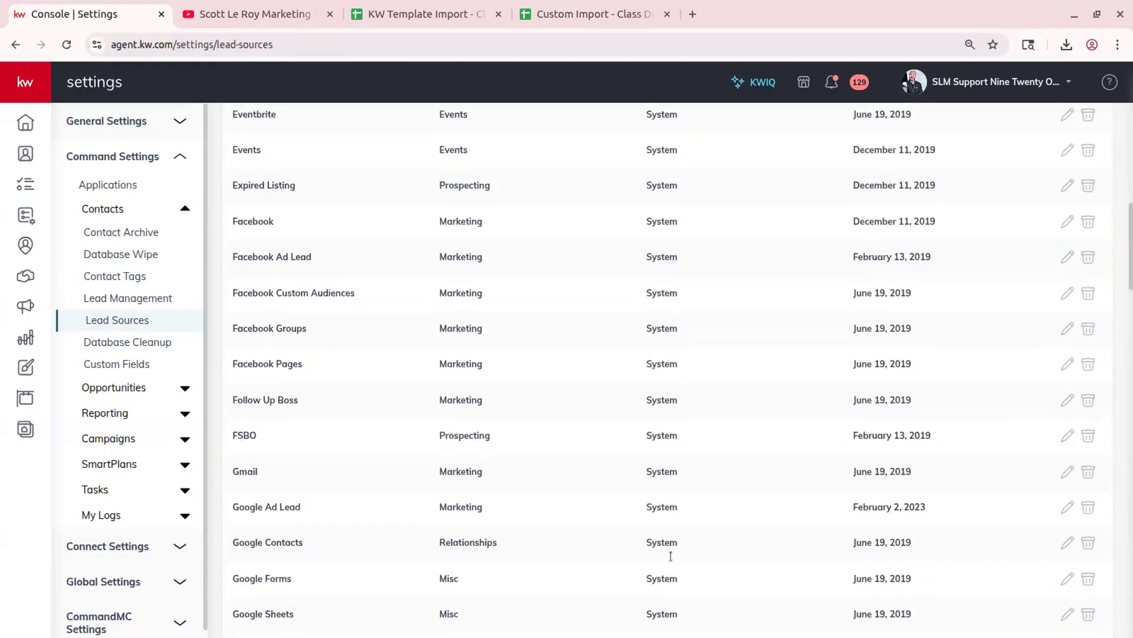
pyautogui.scroll(-12, 671, 556)
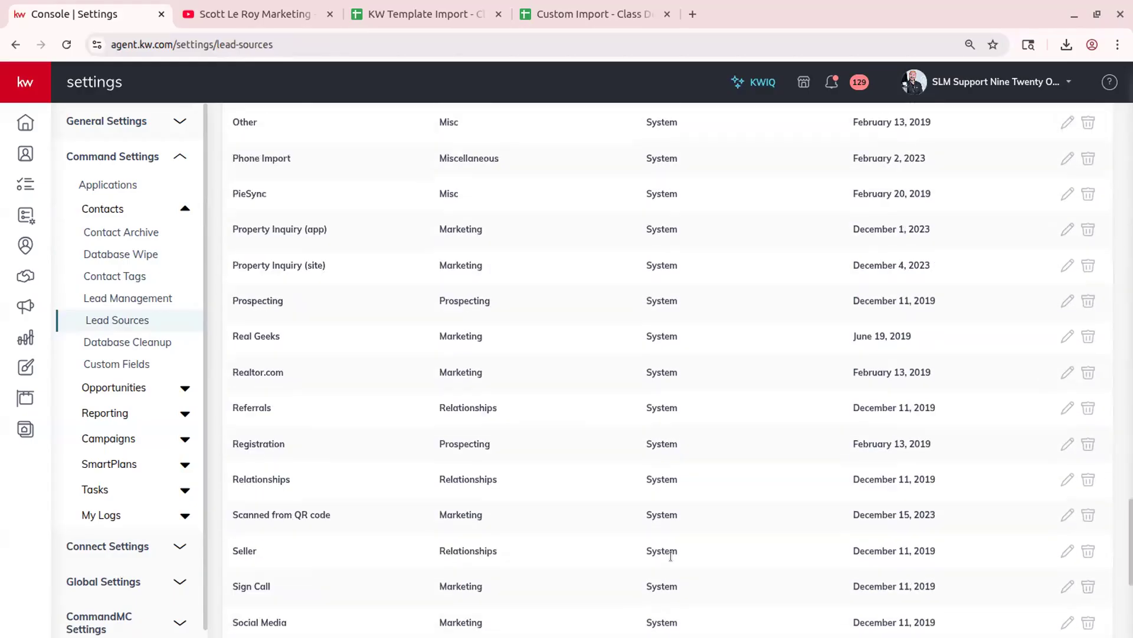
pyautogui.moveTo(238, 418); pyautogui.dragTo(1061, 409)
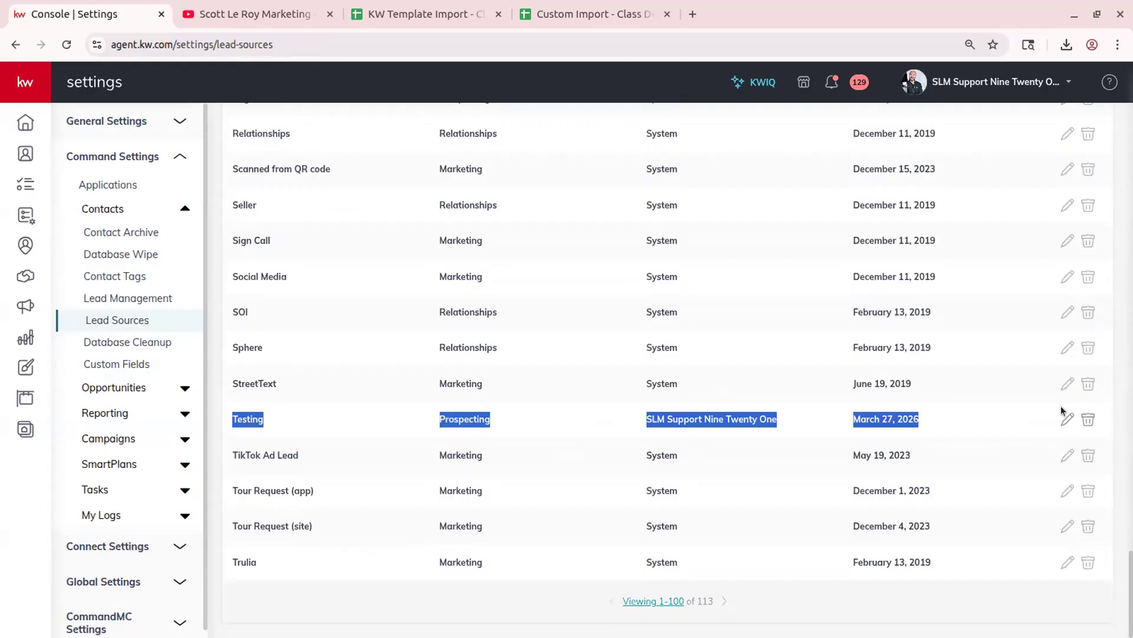
pyautogui.click(1002, 421)
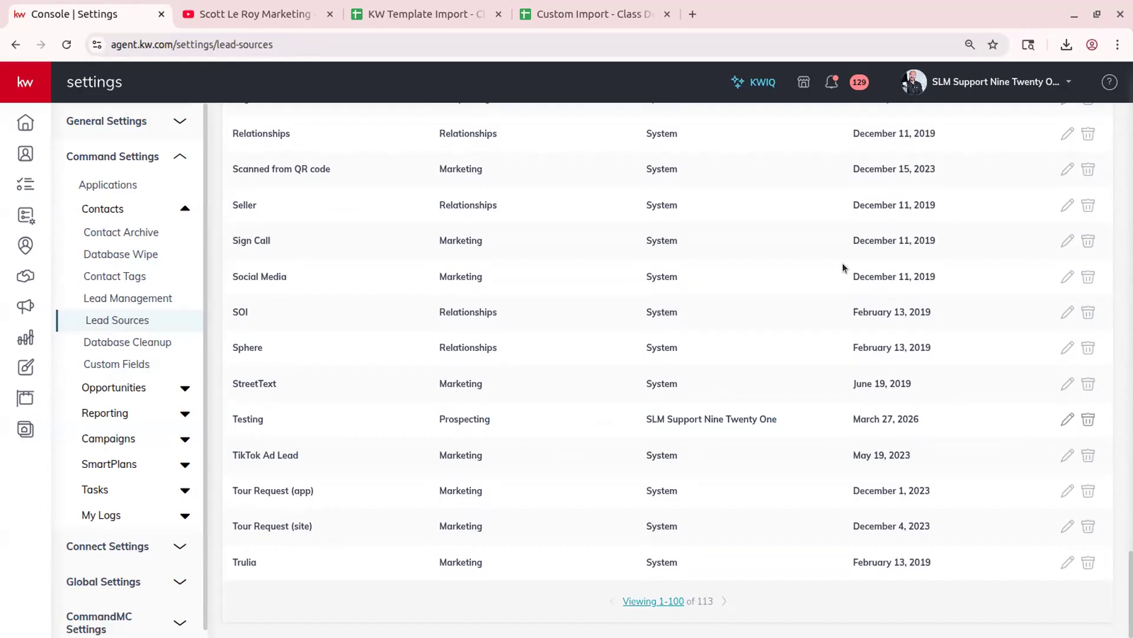
pyautogui.click(104, 344)
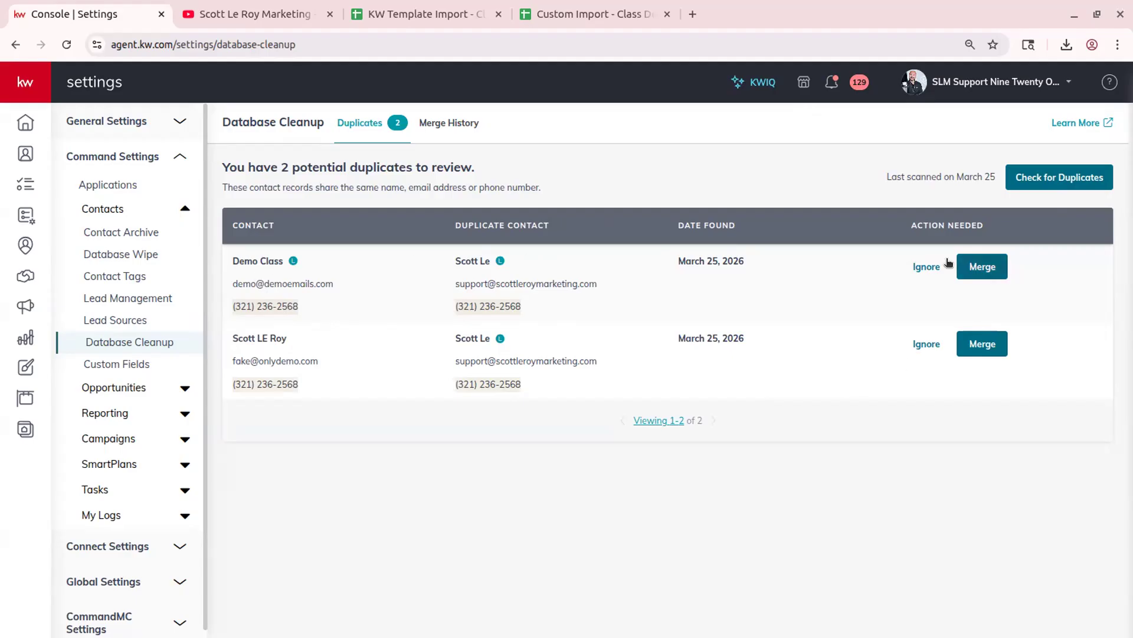
# - Start and cancel a merge, ignore both duplicate pairs, and view the Merge History tab
pyautogui.click(983, 267)
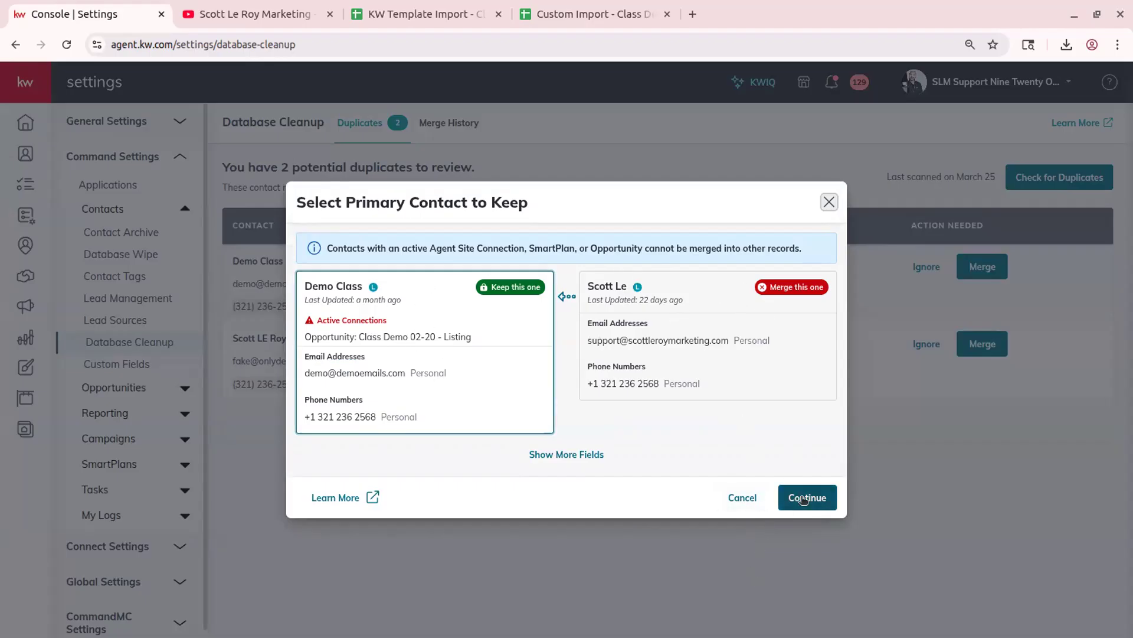
pyautogui.click(741, 498)
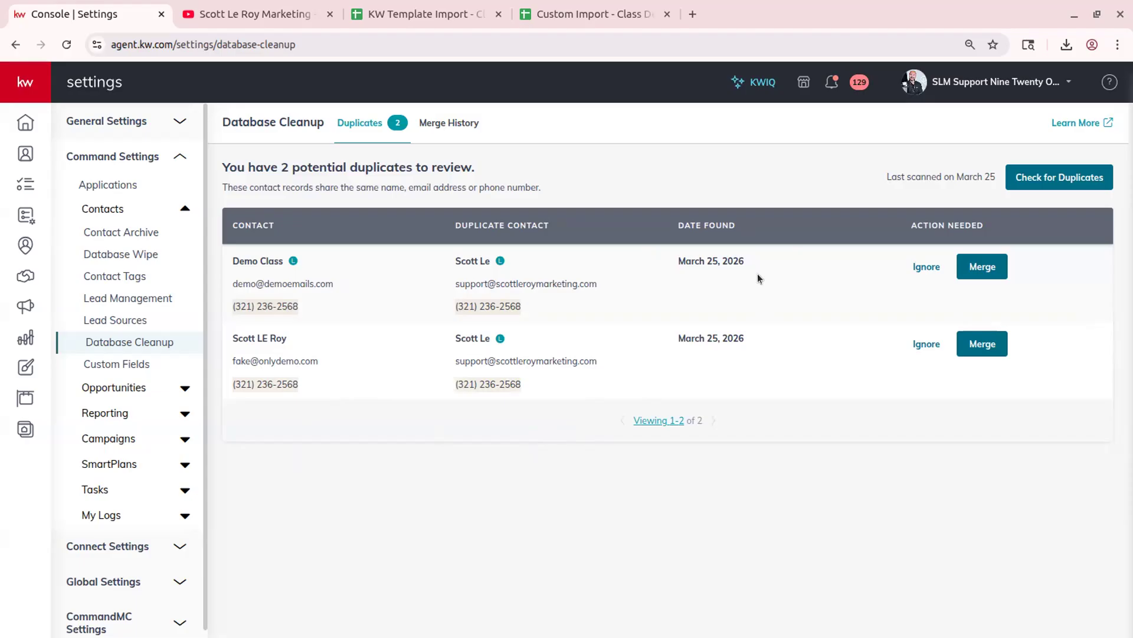
pyautogui.click(926, 266)
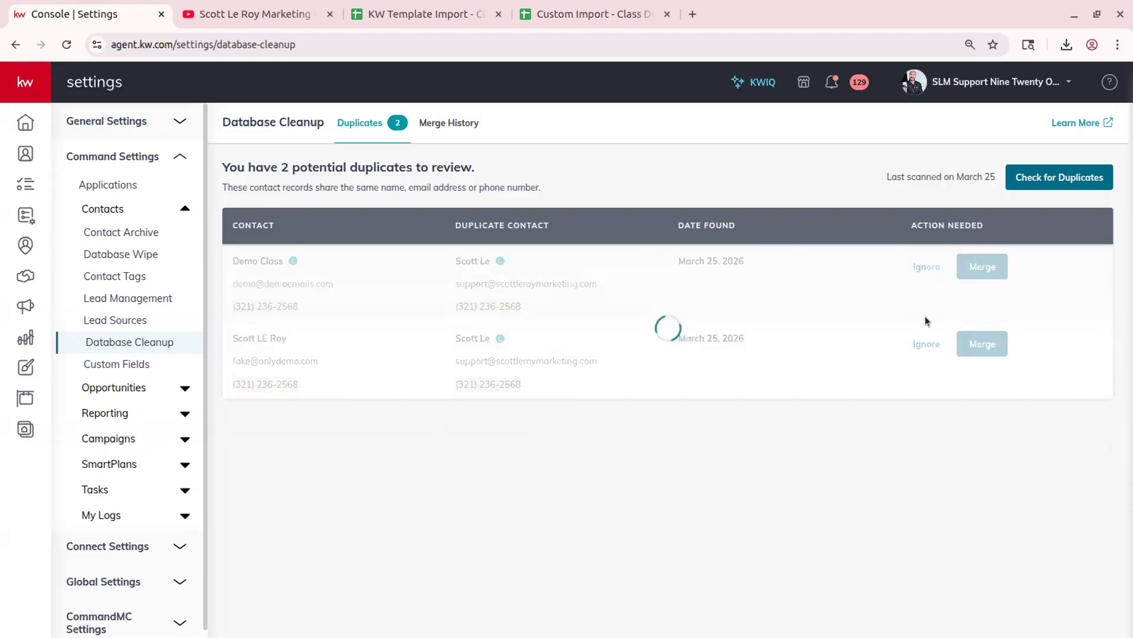
pyautogui.click(928, 267)
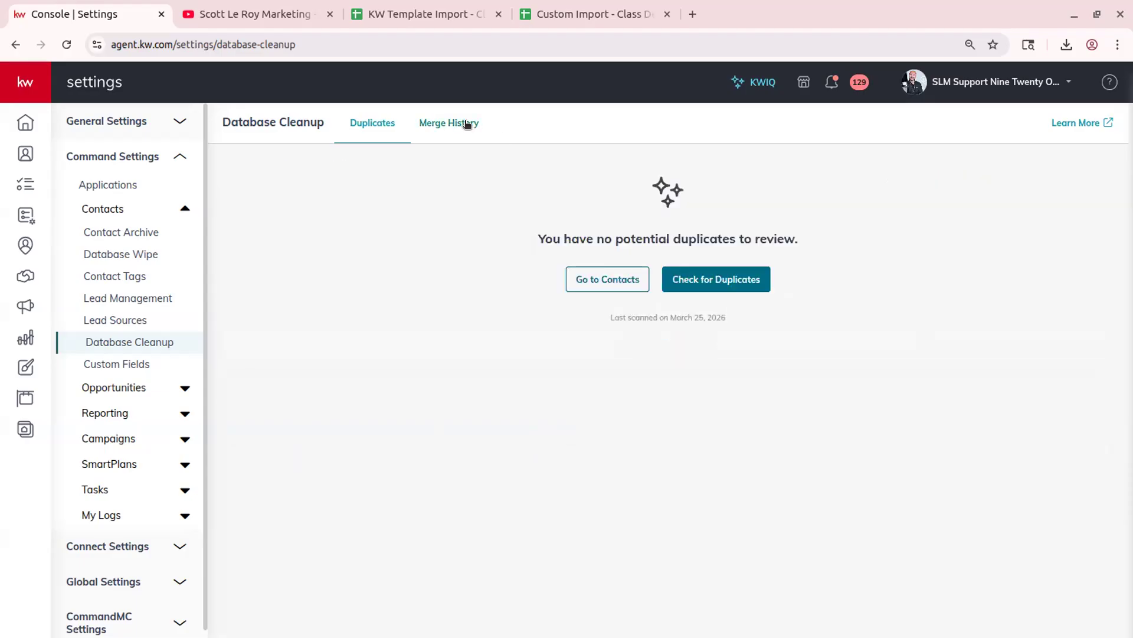
pyautogui.click(464, 124)
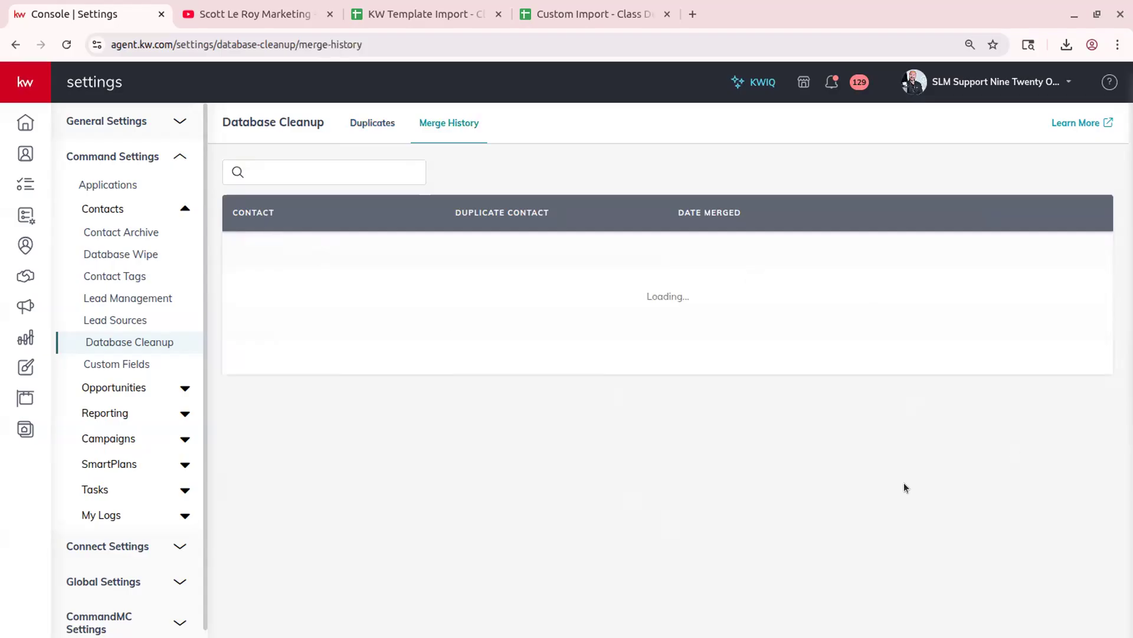
pyautogui.click(116, 361)
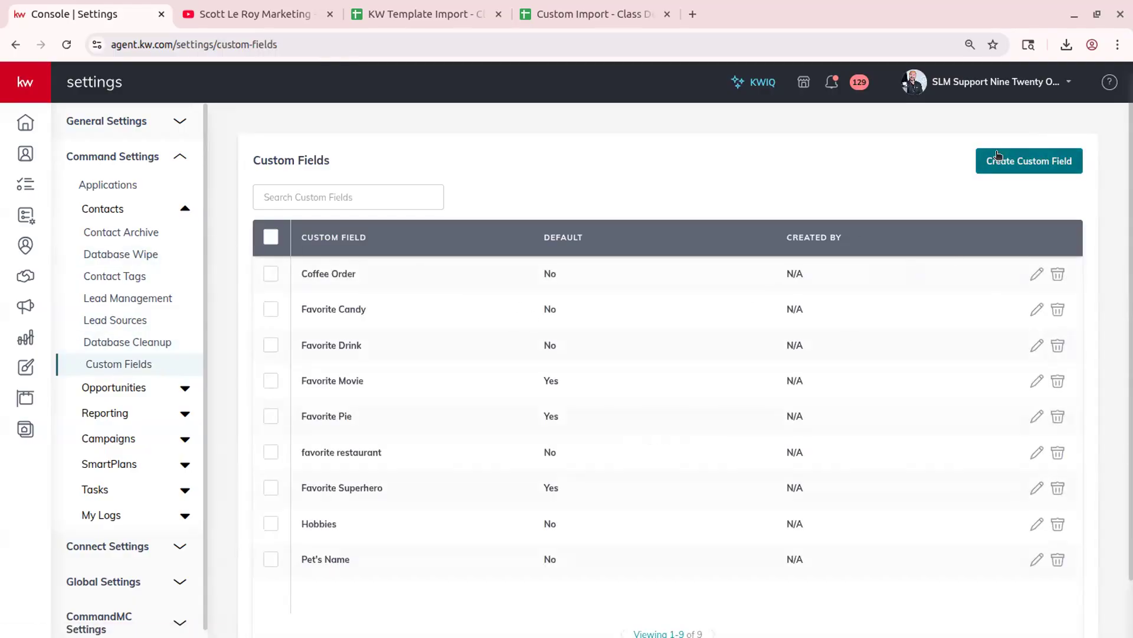
# - Scroll through the nine custom fields, Coffee Order to Pet's Name, and expand My Logs
pyautogui.scroll(-2, 934, 385)
pyautogui.scroll(2, 1115, 513)
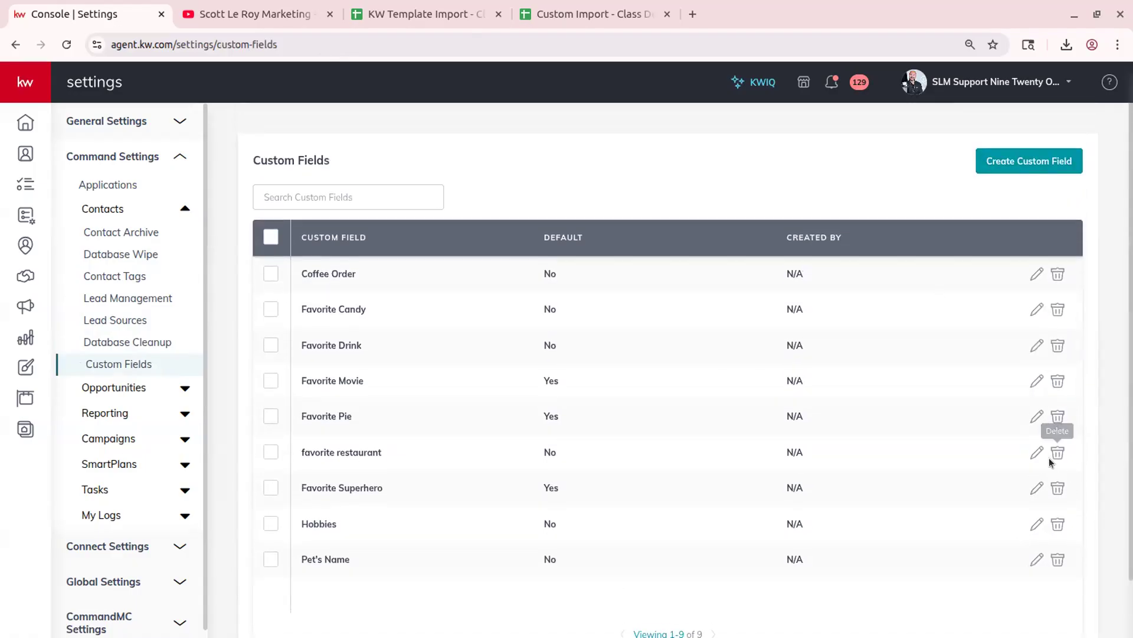
pyautogui.scroll(-2, 529, 346)
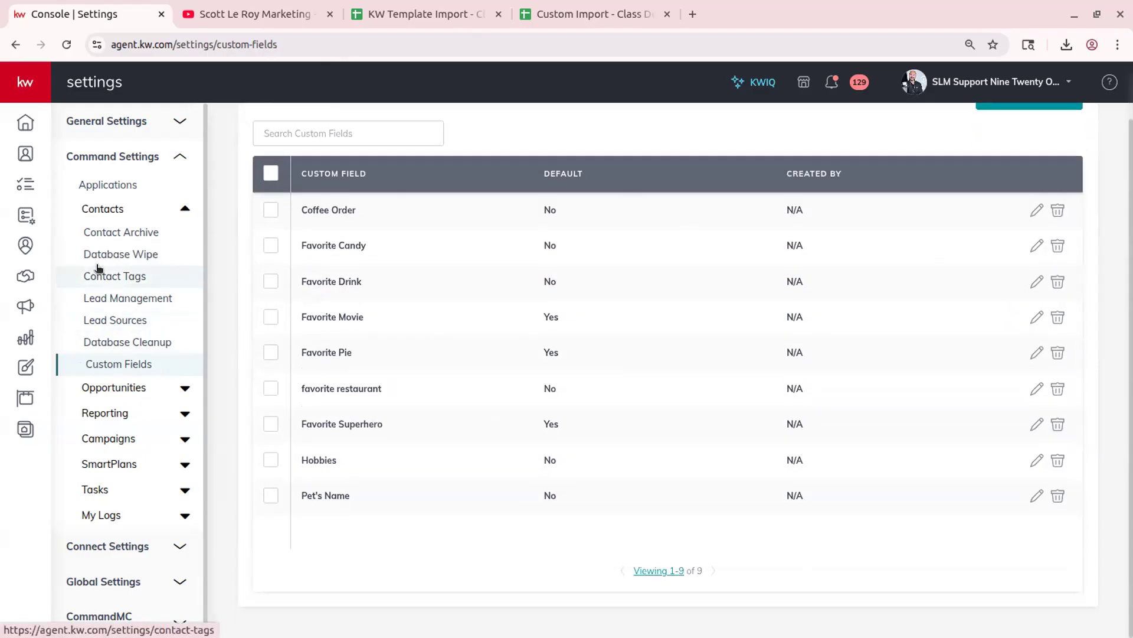
pyautogui.click(137, 515)
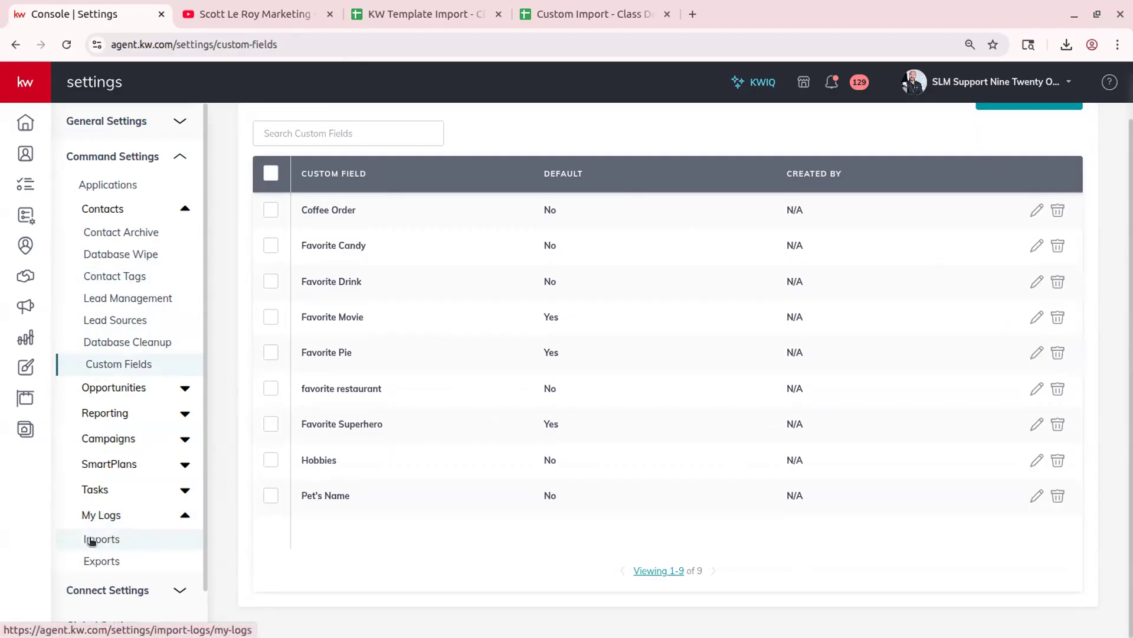
# - In the Imports log, download the Mar 04 1:16 import's error file and open it
pyautogui.click(94, 538)
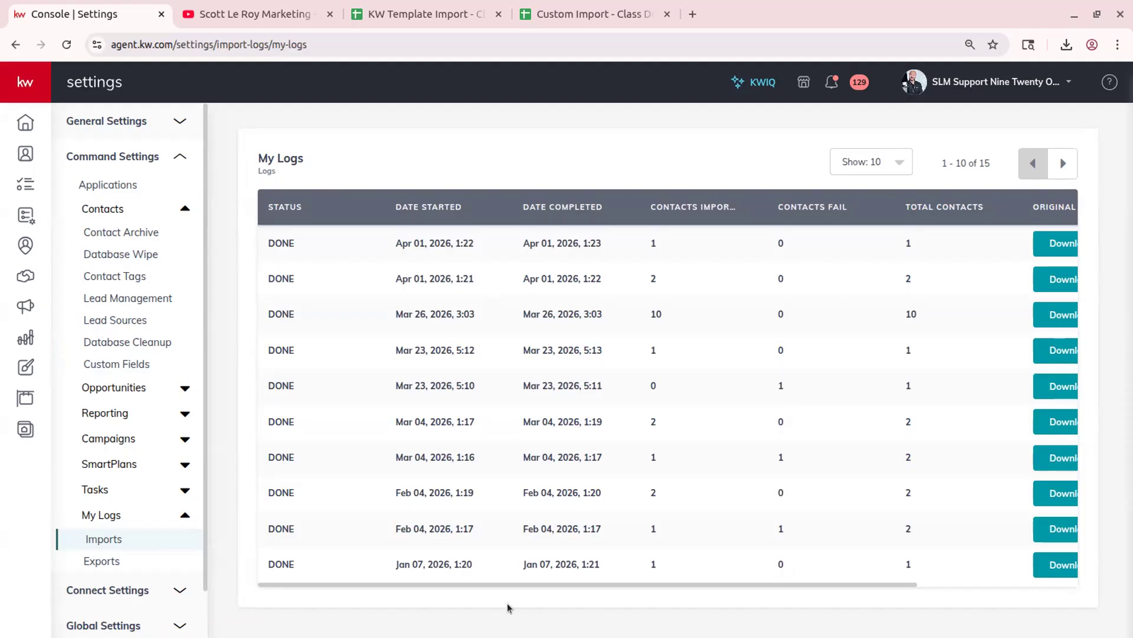
pyautogui.moveTo(508, 582); pyautogui.dragTo(401, 579)
pyautogui.moveTo(601, 580); pyautogui.dragTo(1085, 597)
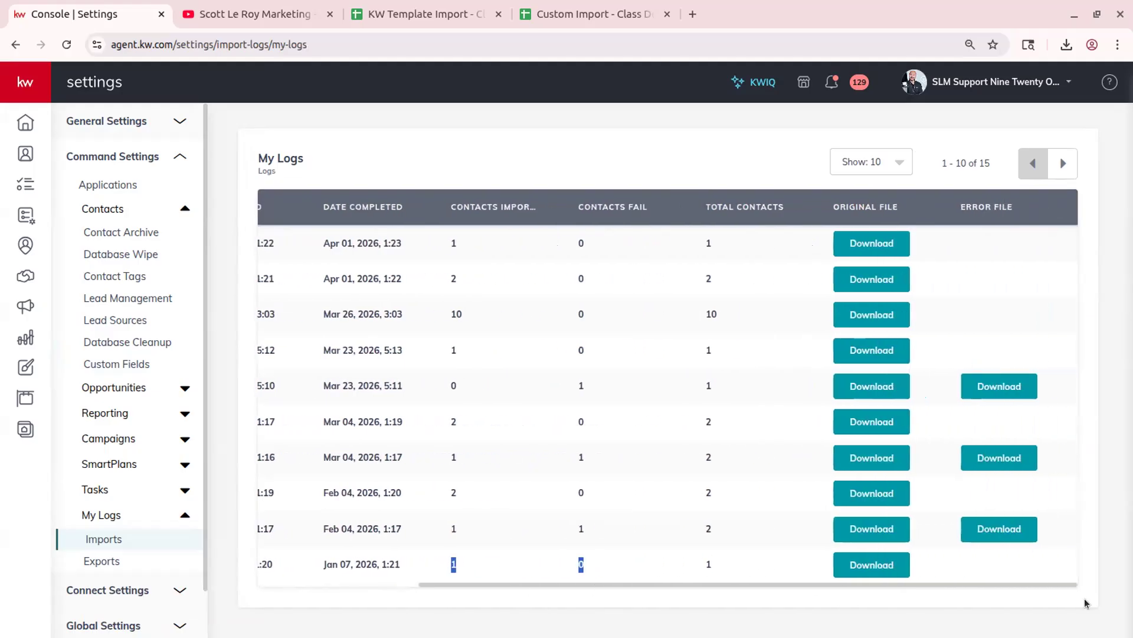
pyautogui.click(644, 332)
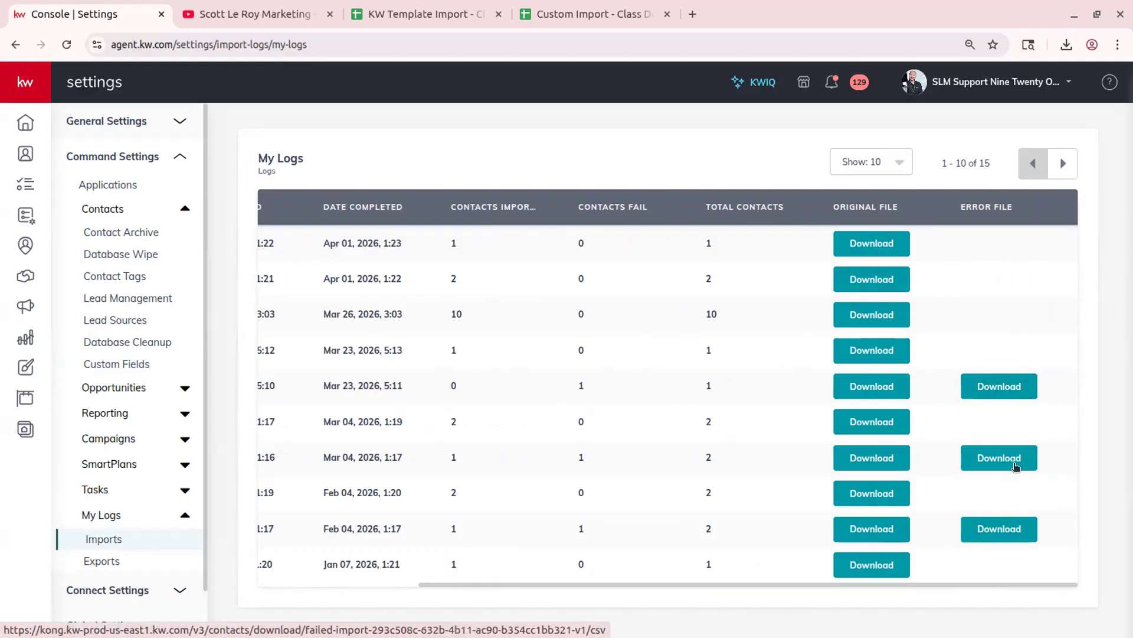
pyautogui.click(1007, 459)
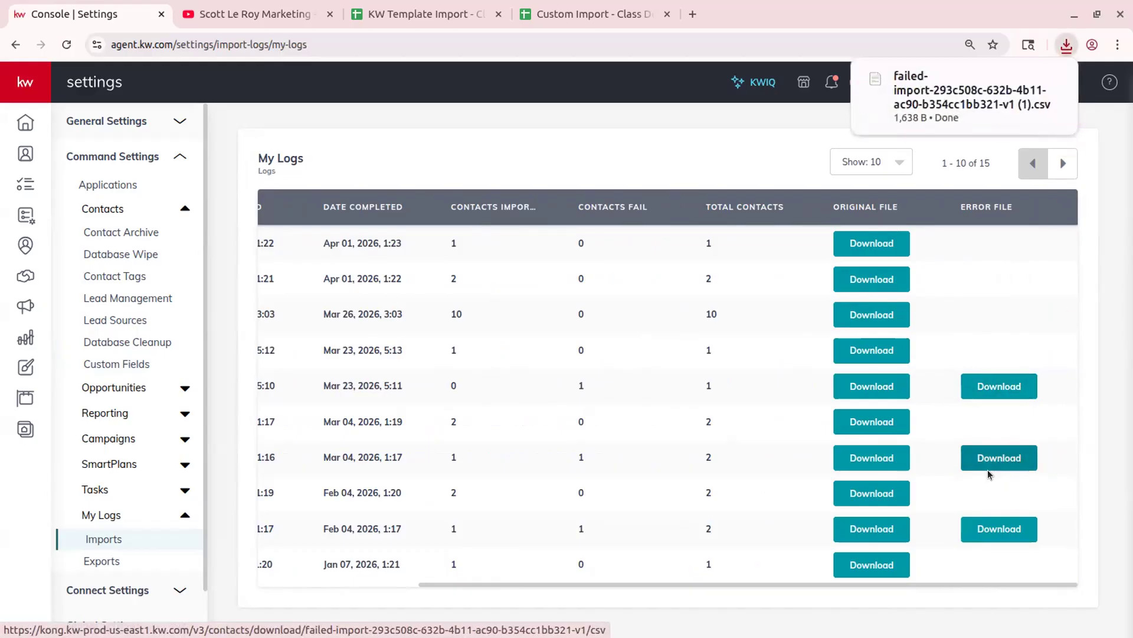
pyautogui.click(933, 92)
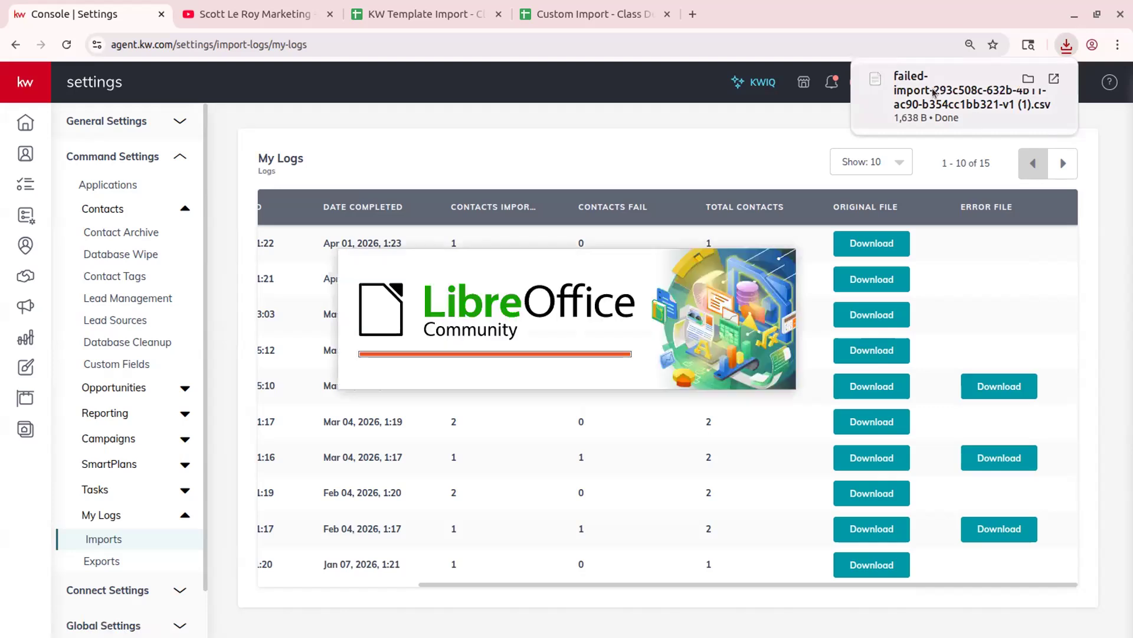
# - Import the error CSV, read BG3's 'email address already exists' error across columns BE:BL, and close Calc
pyautogui.click(788, 548)
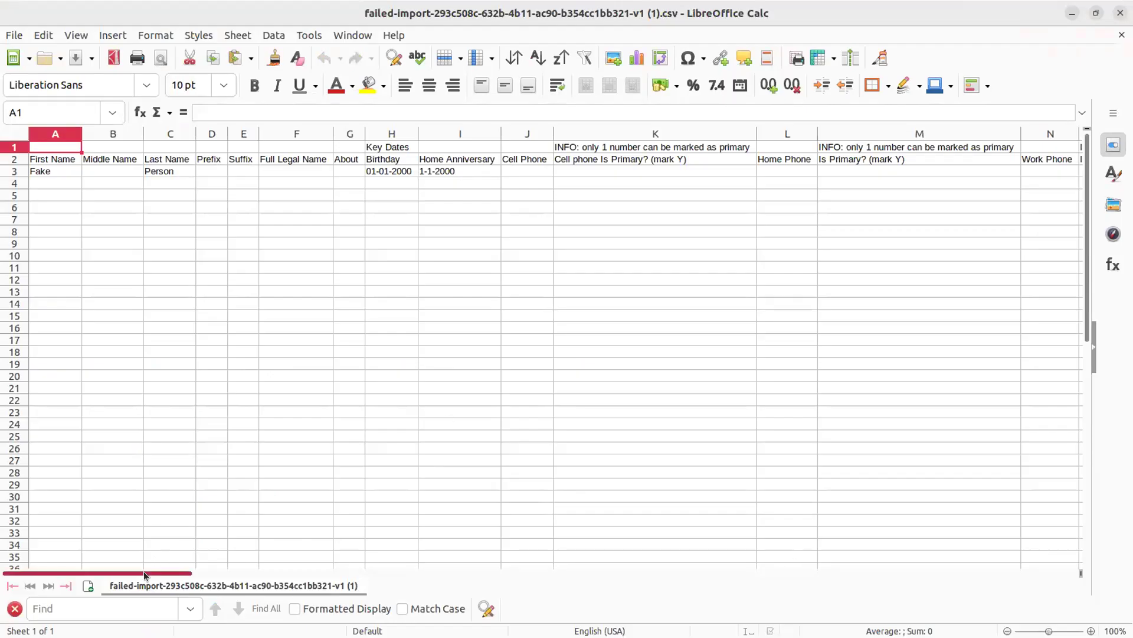
pyautogui.moveTo(144, 571); pyautogui.dragTo(877, 427)
pyautogui.click(386, 174)
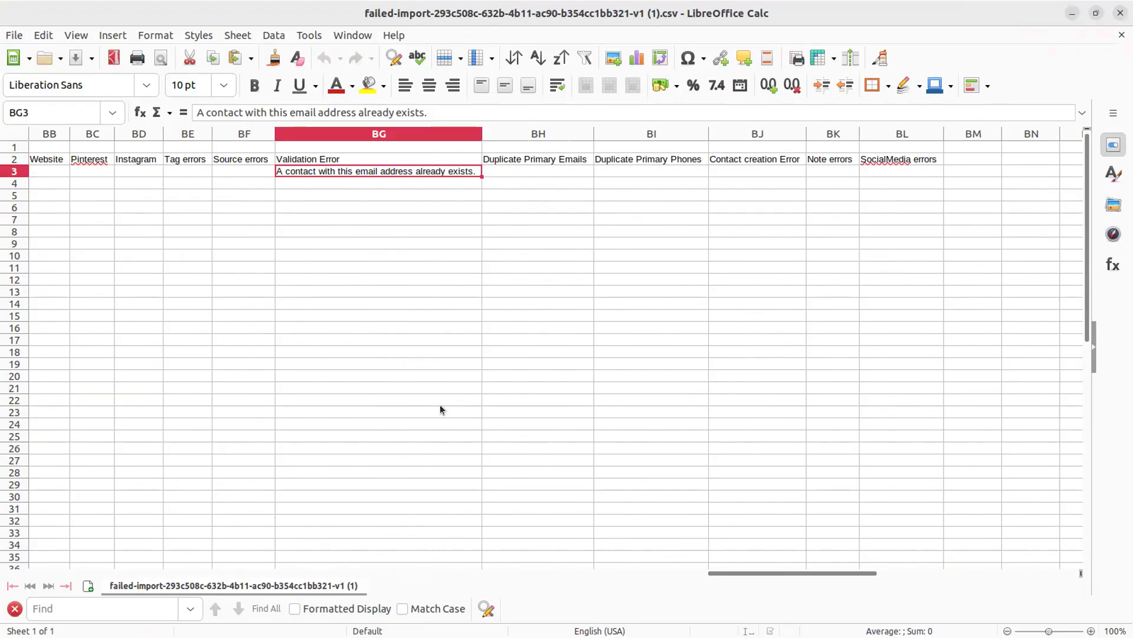
pyautogui.moveTo(177, 133); pyautogui.dragTo(899, 133)
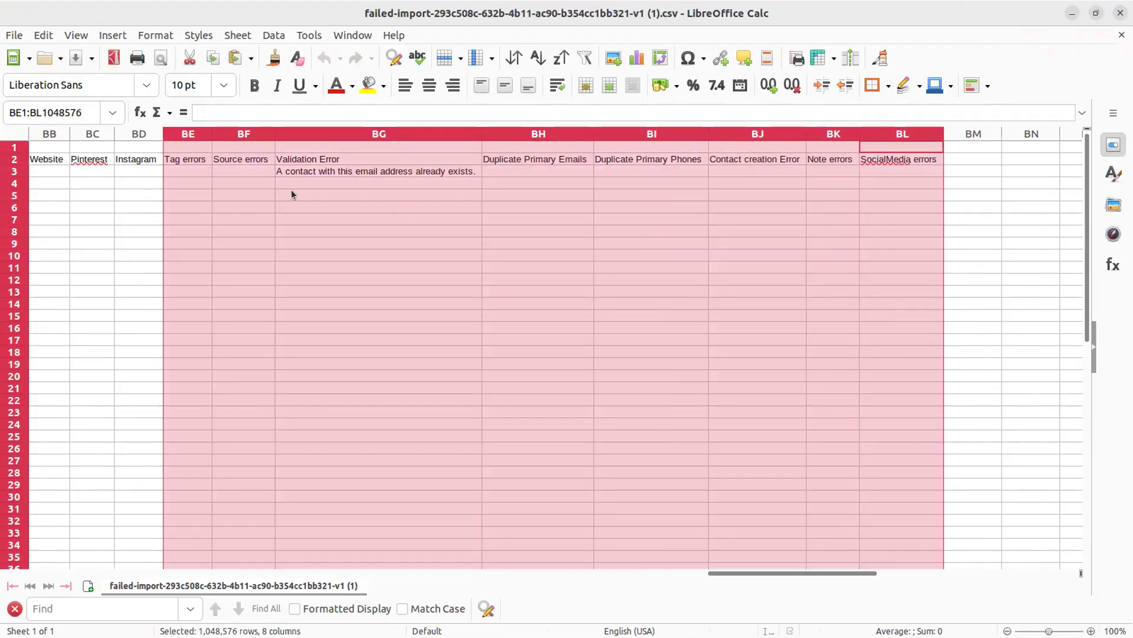
pyautogui.click(754, 196)
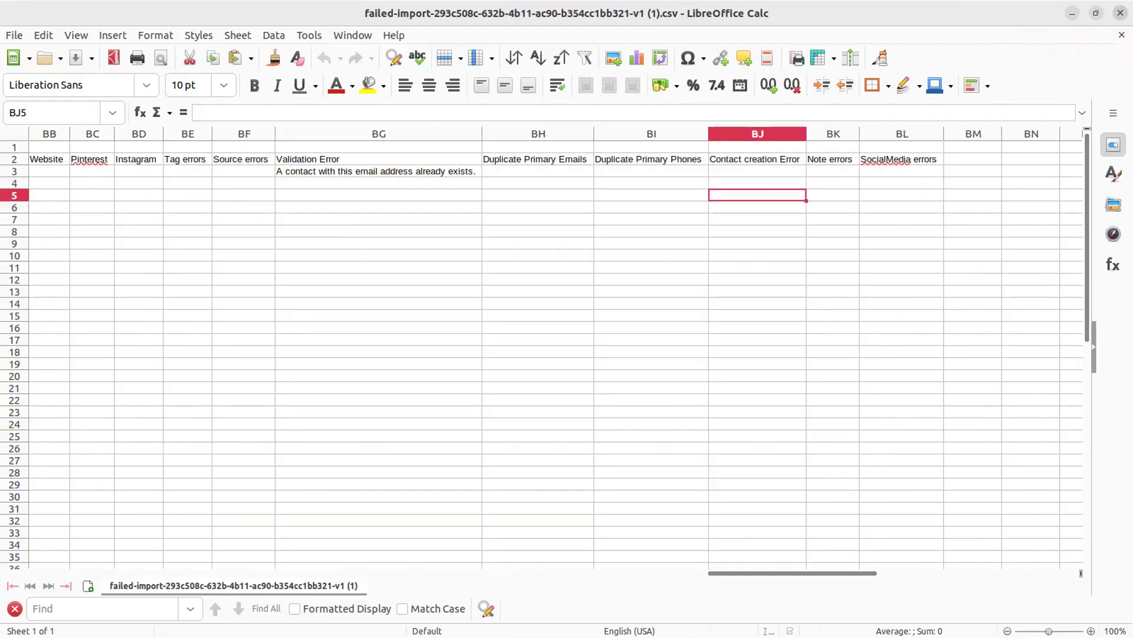
pyautogui.click(1120, 13)
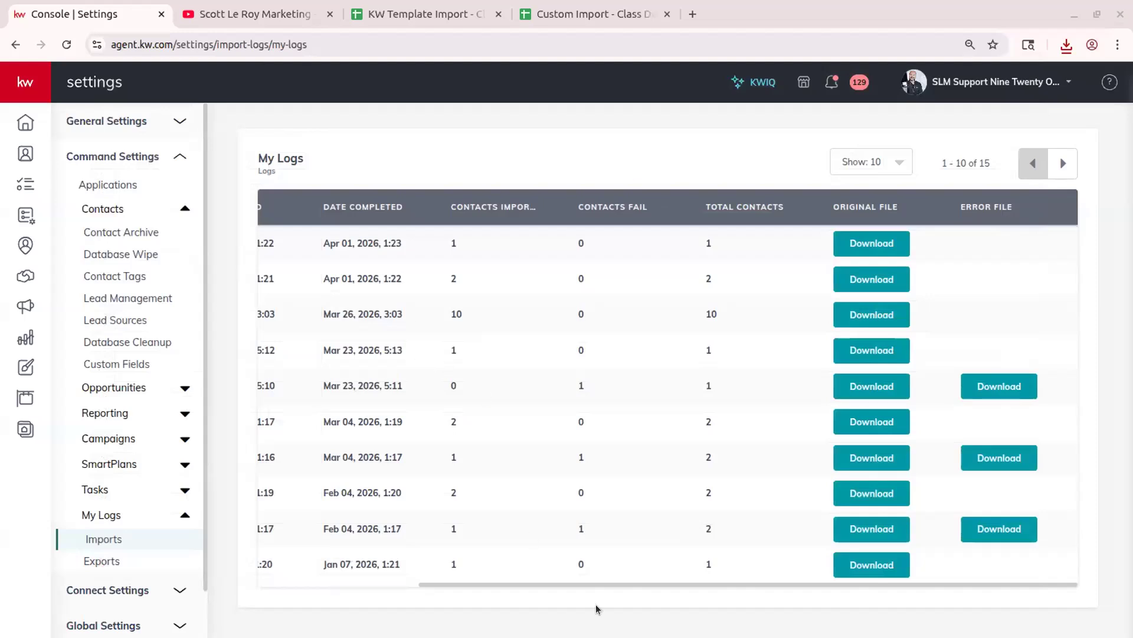
# - Highlight the last import's failed-contacts count, then go to the Export Logs page
pyautogui.doubleClick(581, 563)
pyautogui.moveTo(462, 586); pyautogui.dragTo(278, 576)
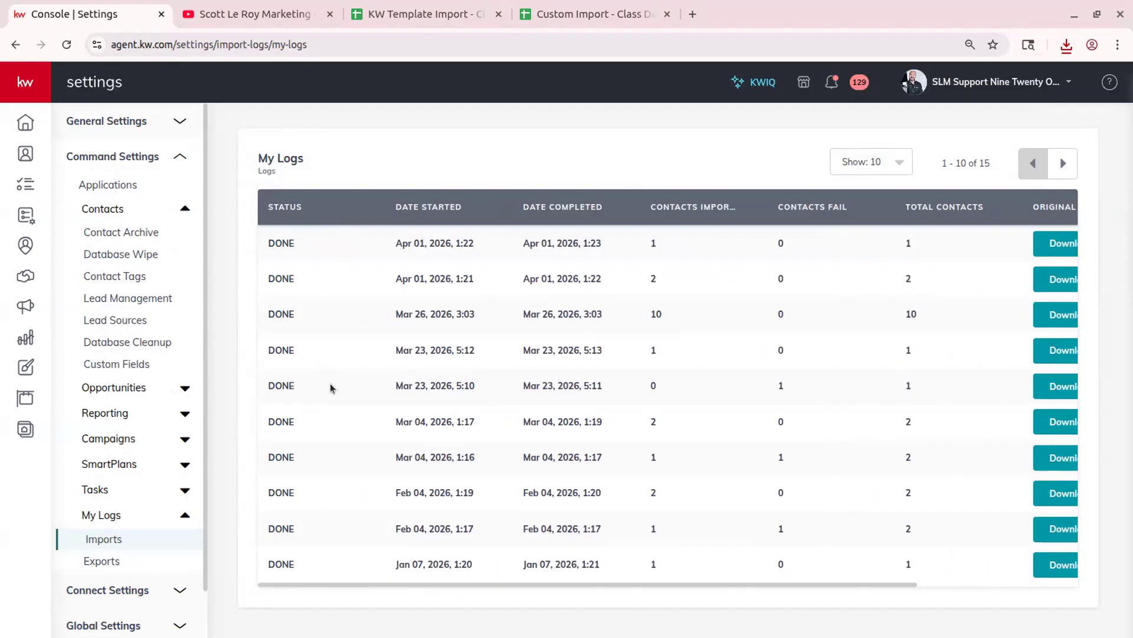
pyautogui.click(136, 558)
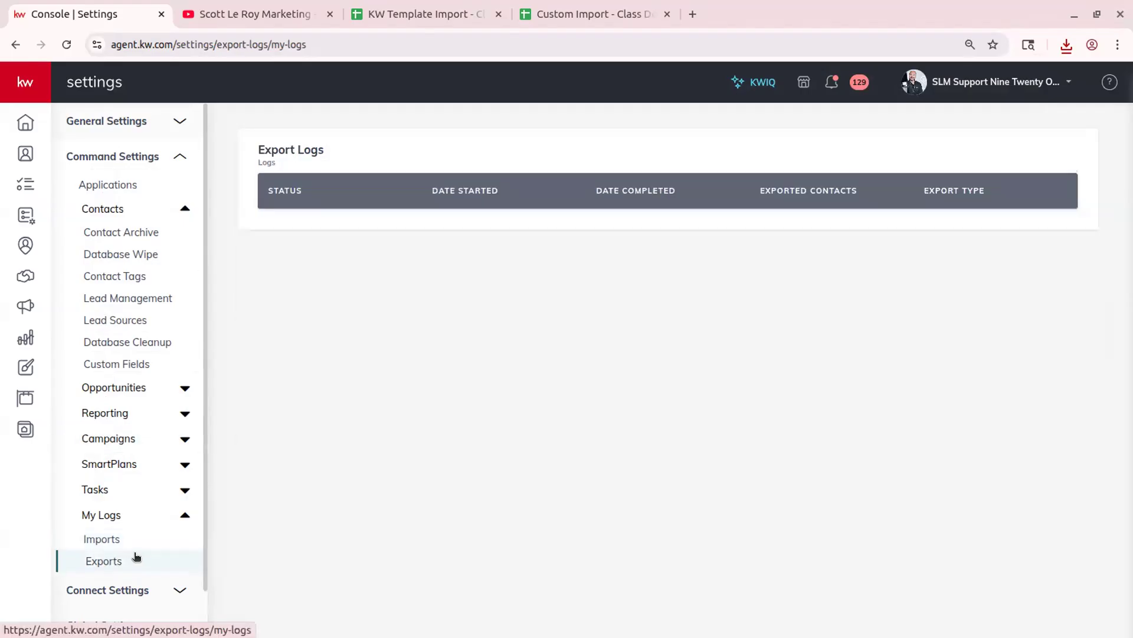